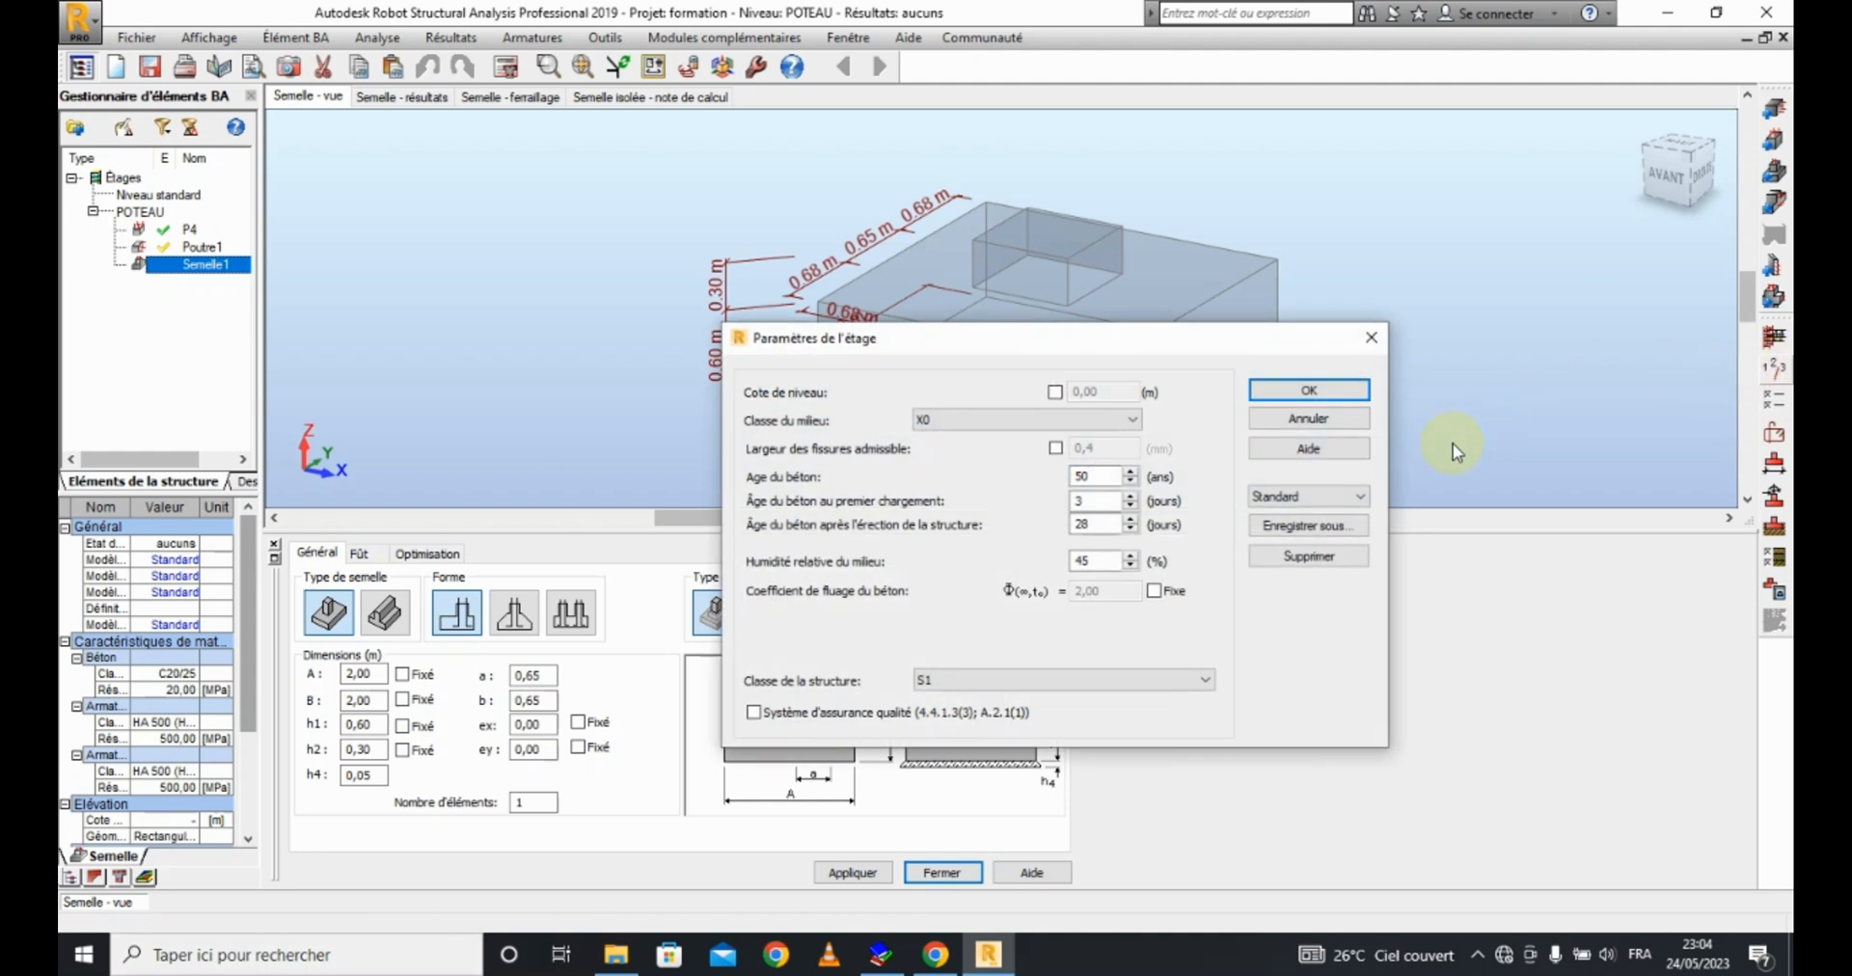
Step: Load the saved EC2 storey parameters for the footing's level and apply them
{"action": "left_click", "coordinate": [1300, 505]}
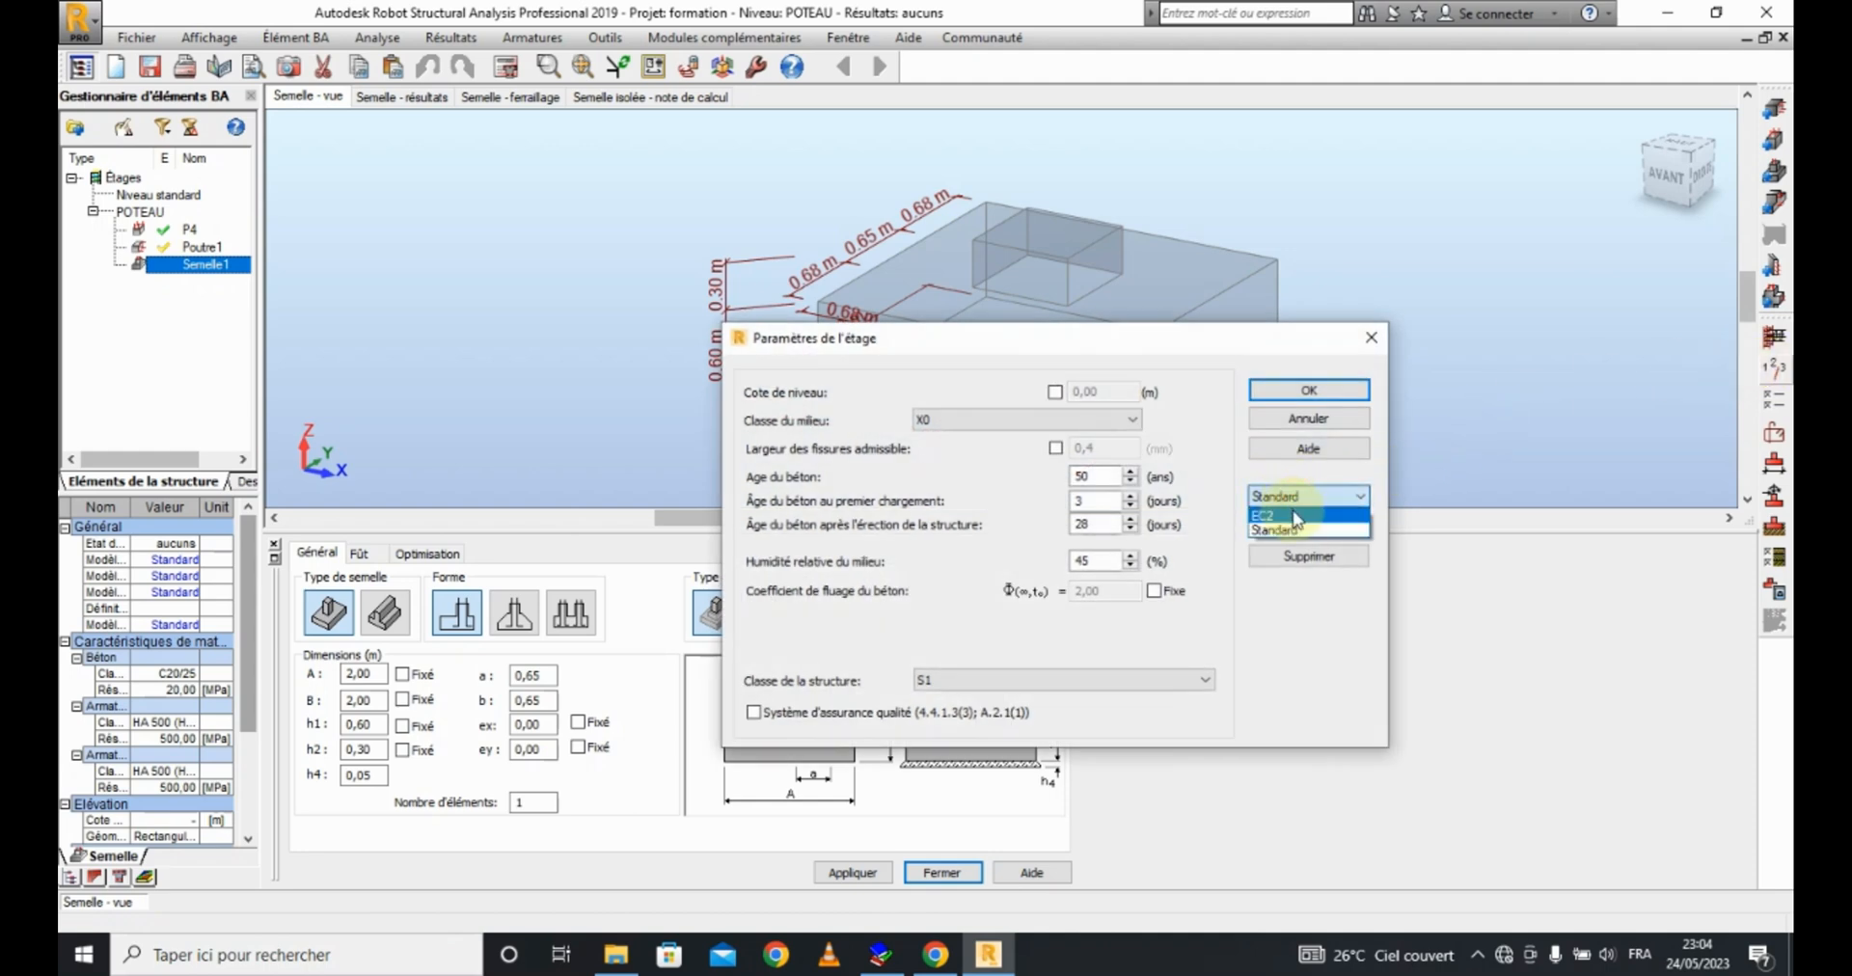
{"action": "left_click", "coordinate": [1296, 515]}
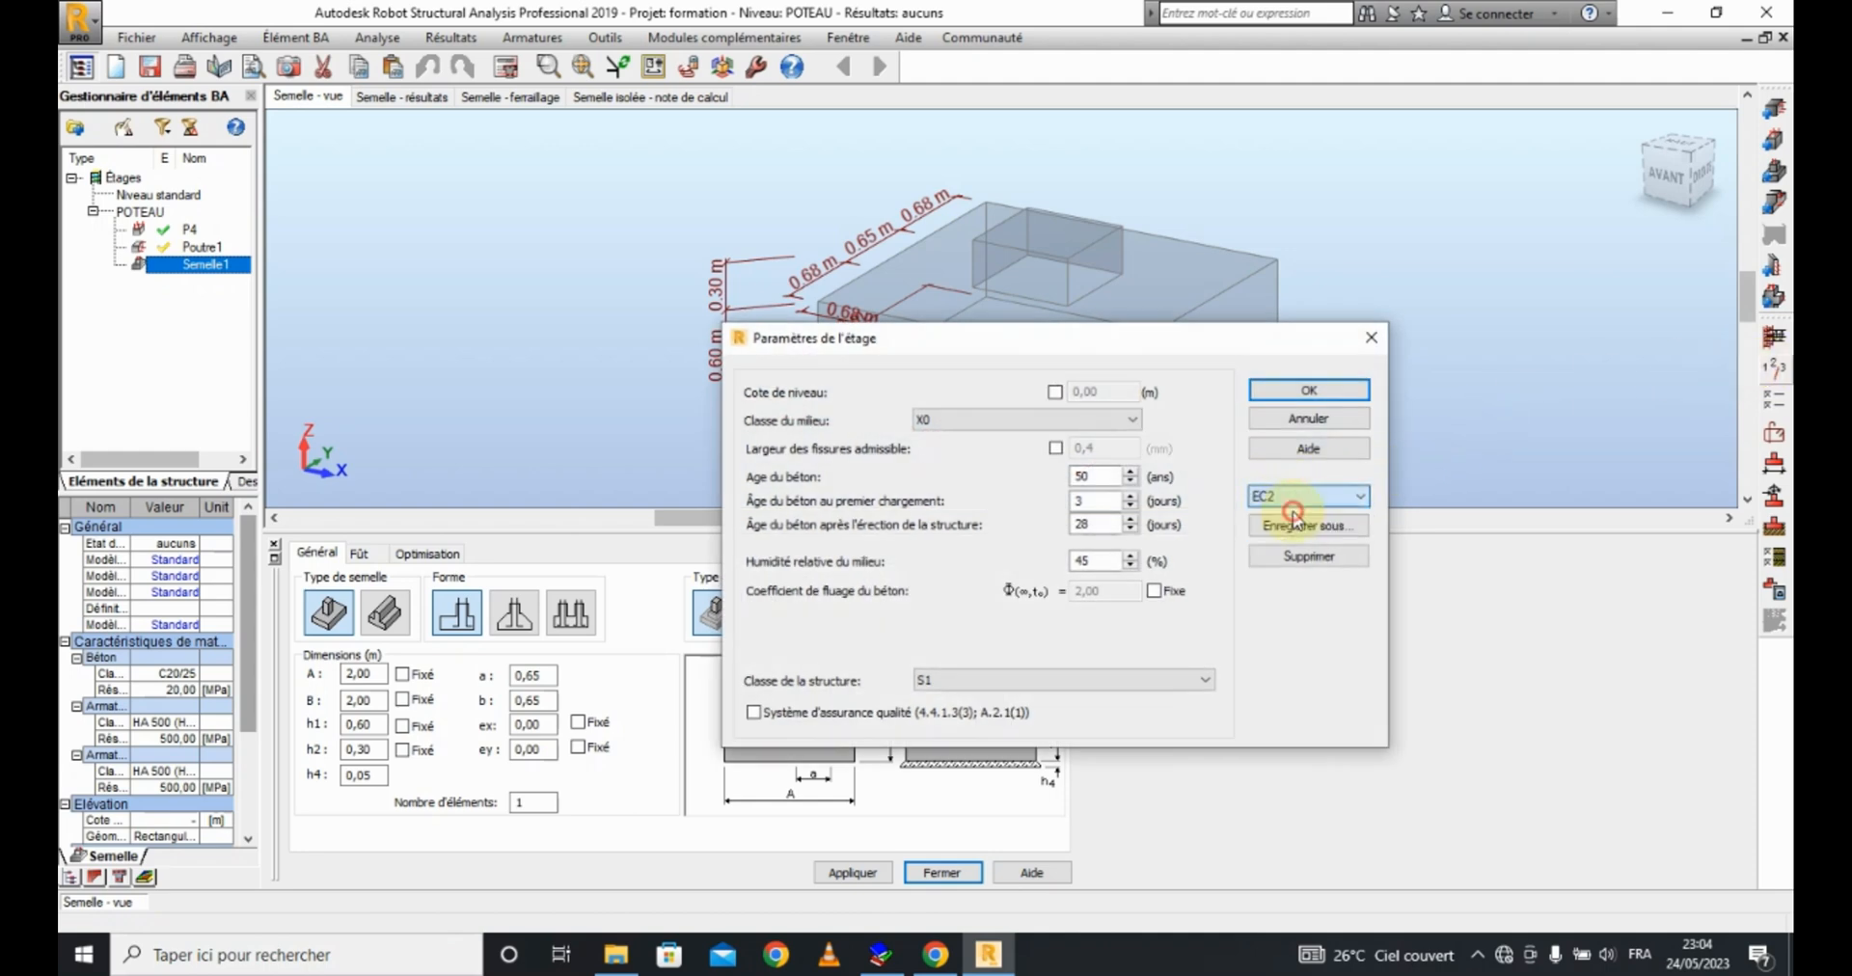
{"action": "left_click", "coordinate": [1309, 390]}
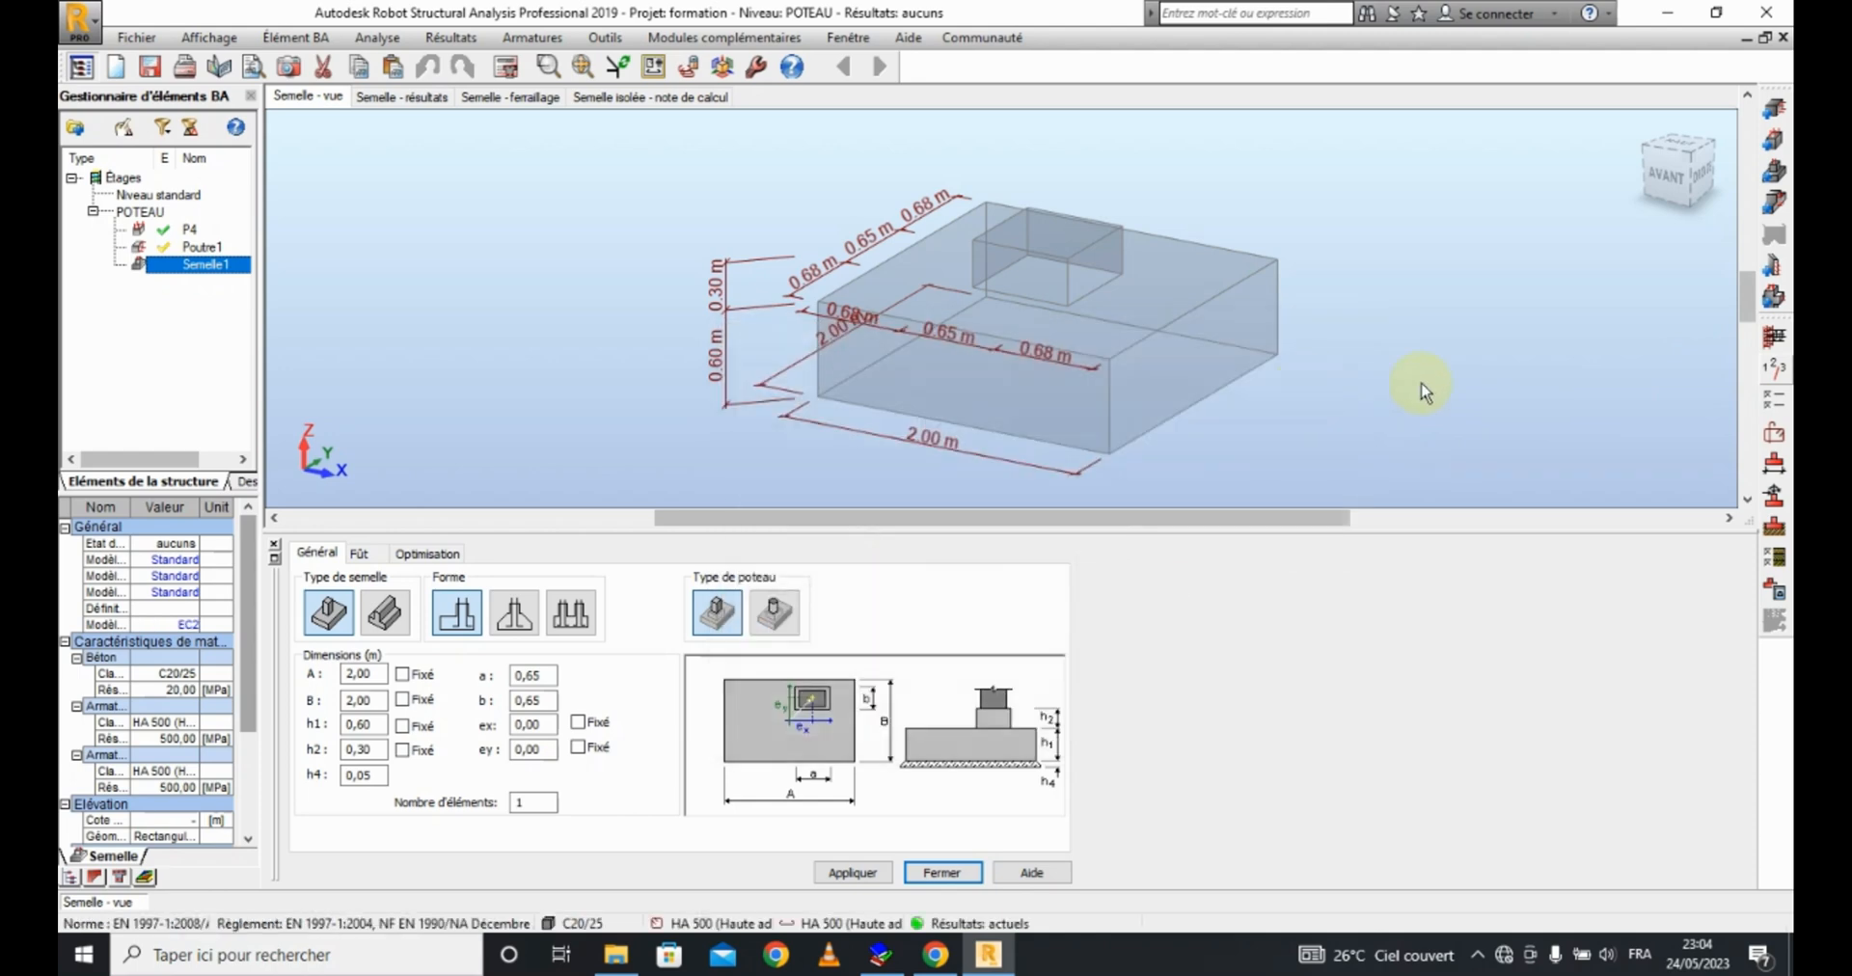
Step: In the footing's calculation options, set the c2 concrete cover to 3 cm
{"action": "left_click", "coordinate": [1774, 401]}
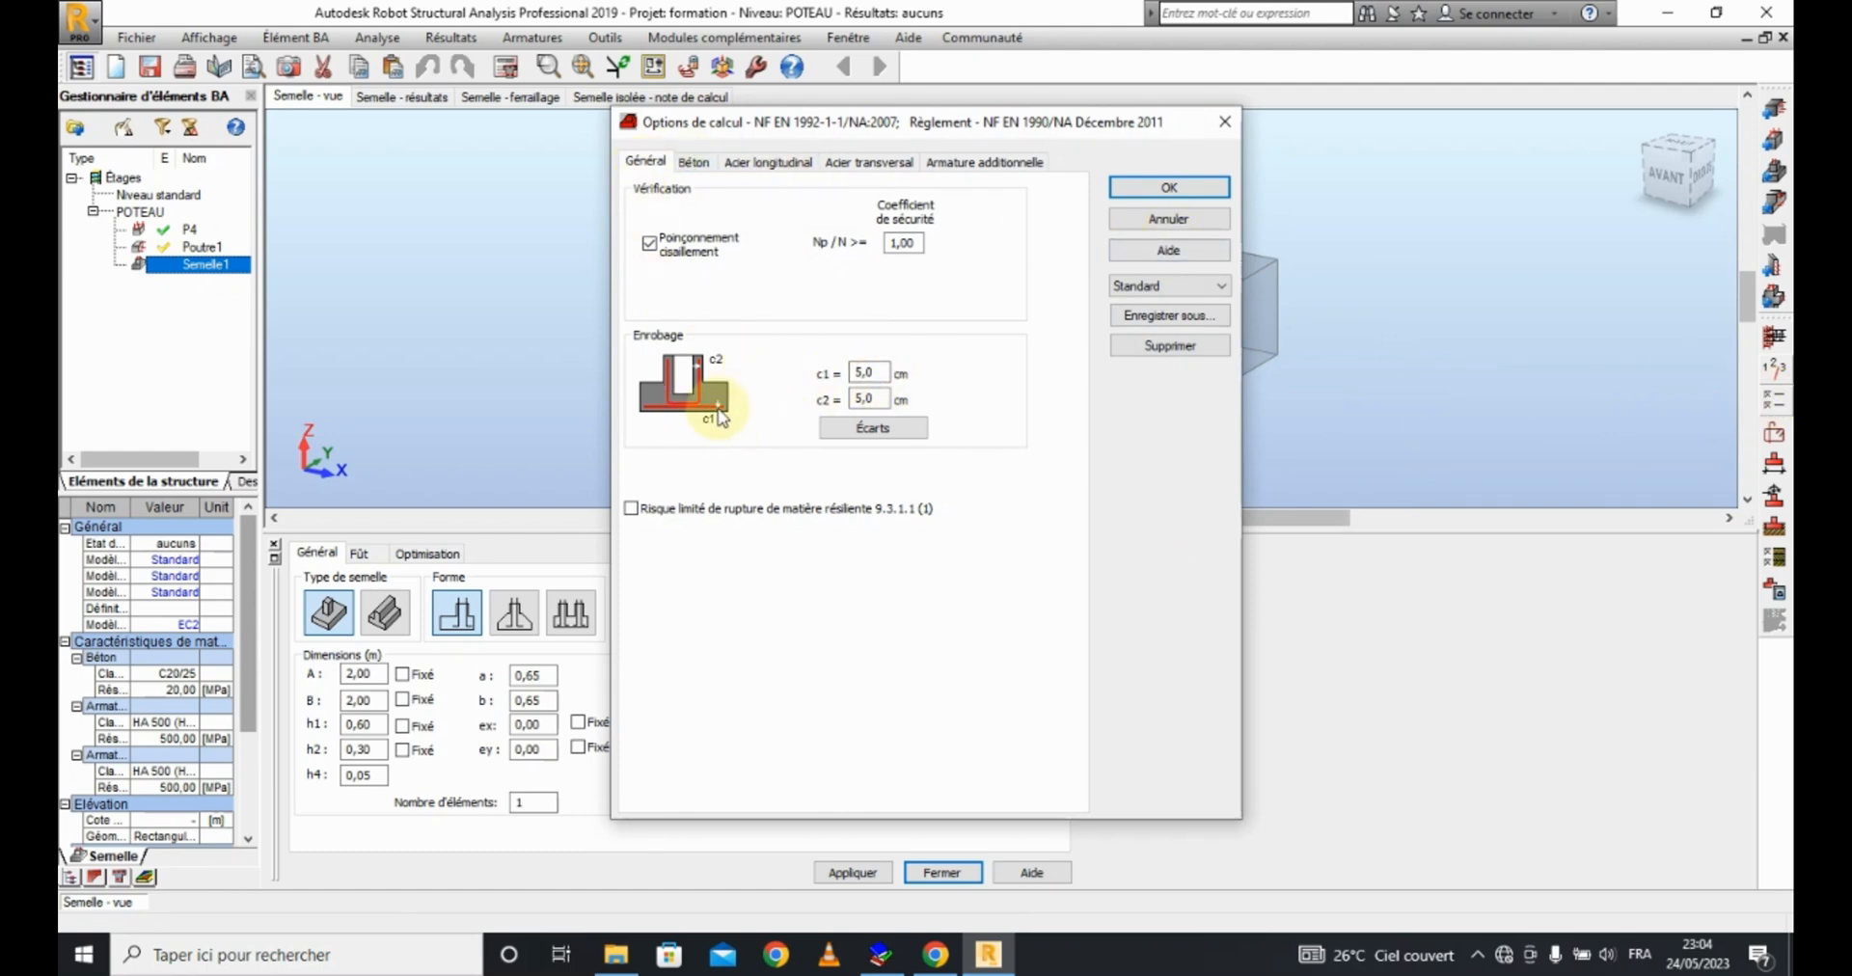
{"action": "left_click_drag", "start_coordinate": [876, 376], "coordinate": [861, 399]}
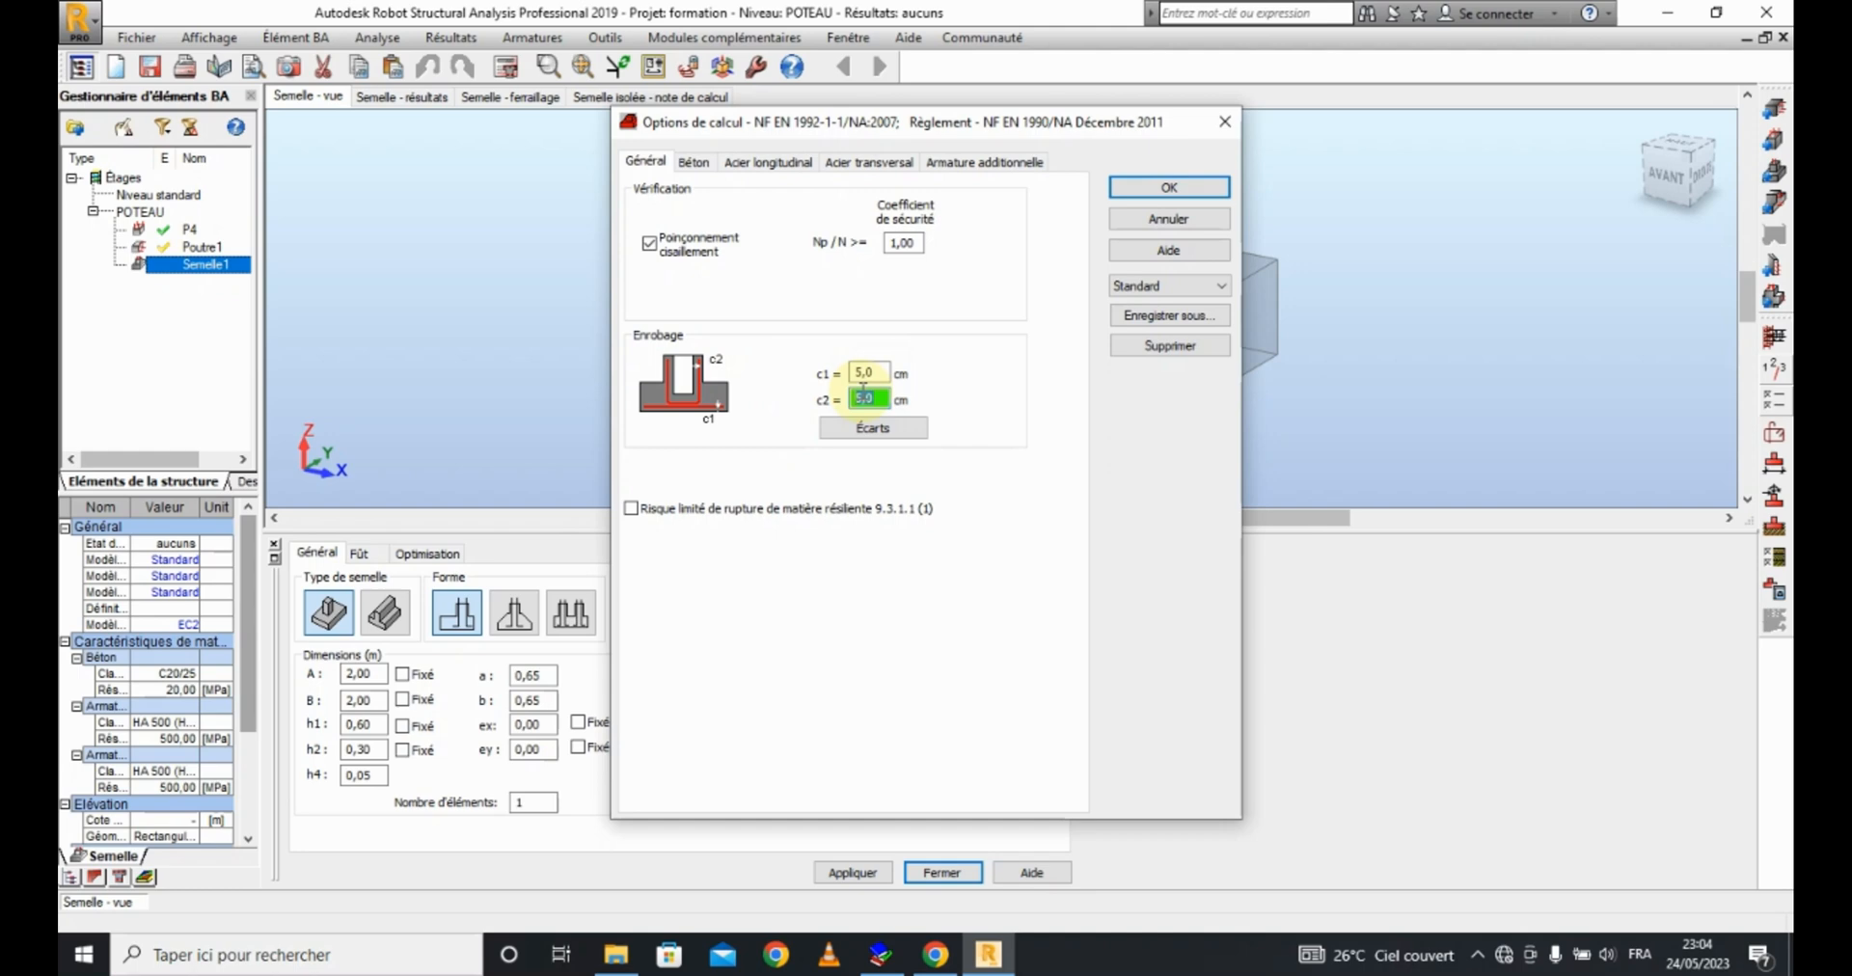
{"action": "type", "text": "3"}
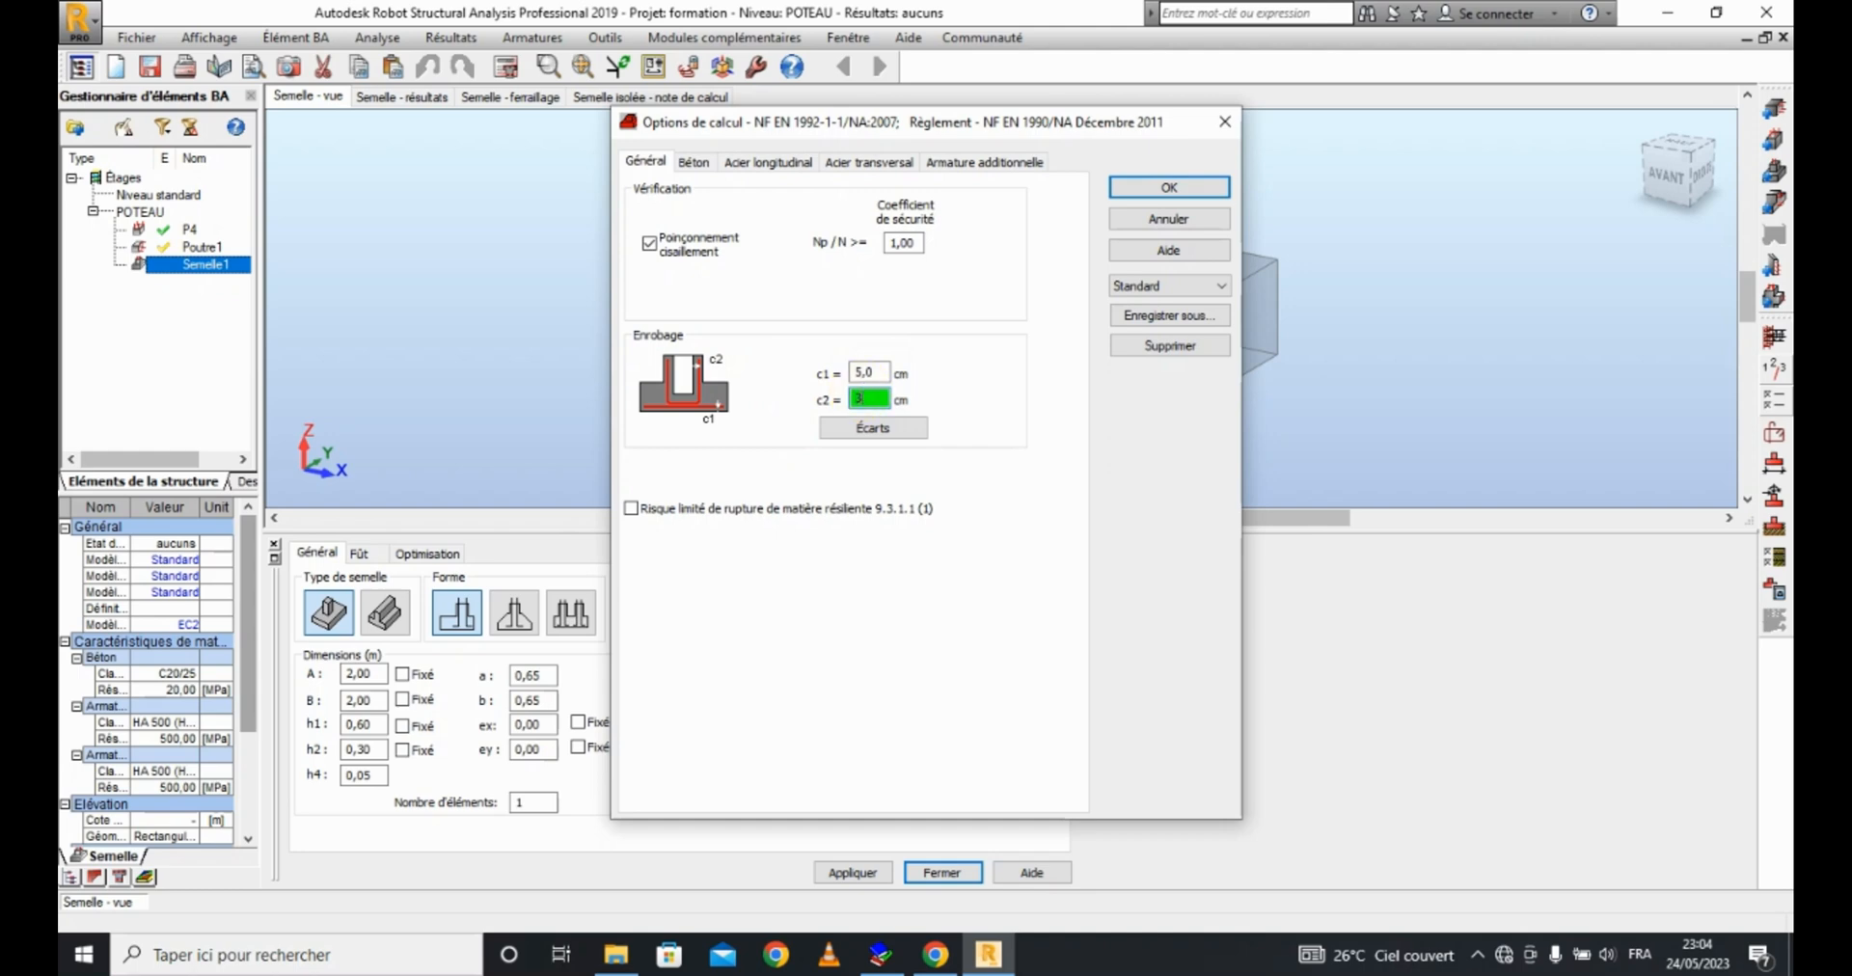
Step: Set the concrete class in the calculation options to C25/30
{"action": "left_click", "coordinate": [693, 163]}
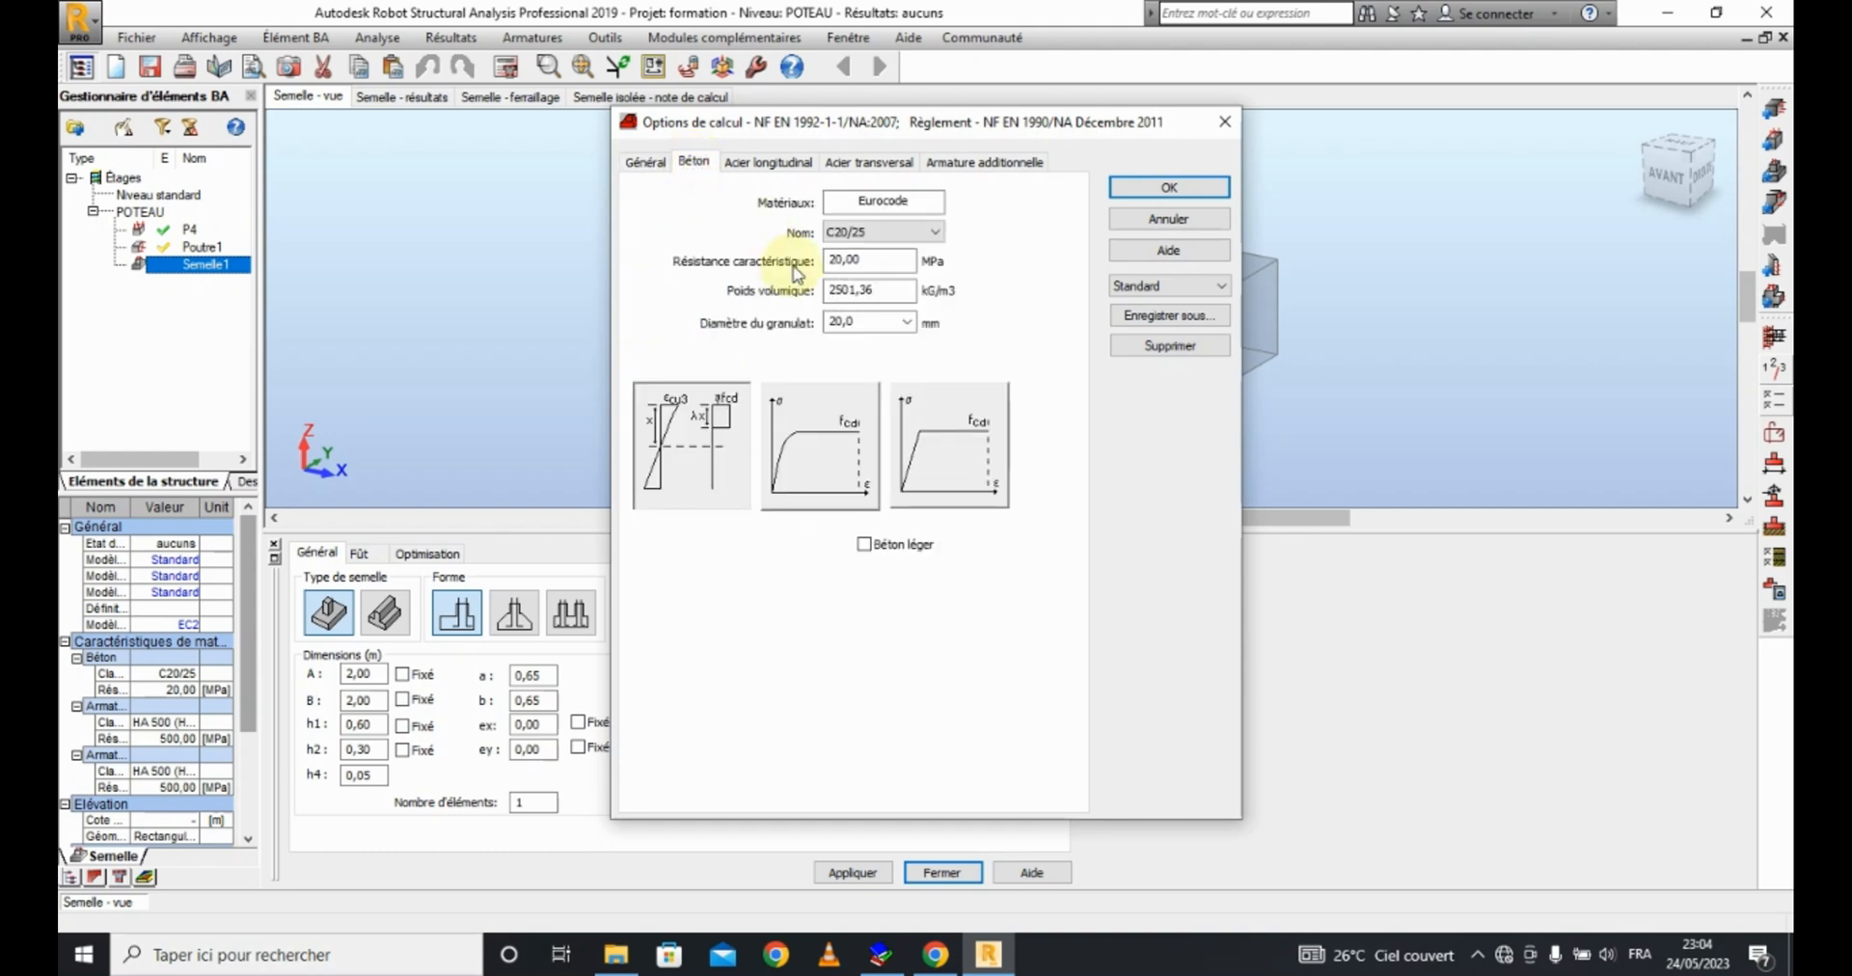
{"action": "left_click", "coordinate": [882, 234]}
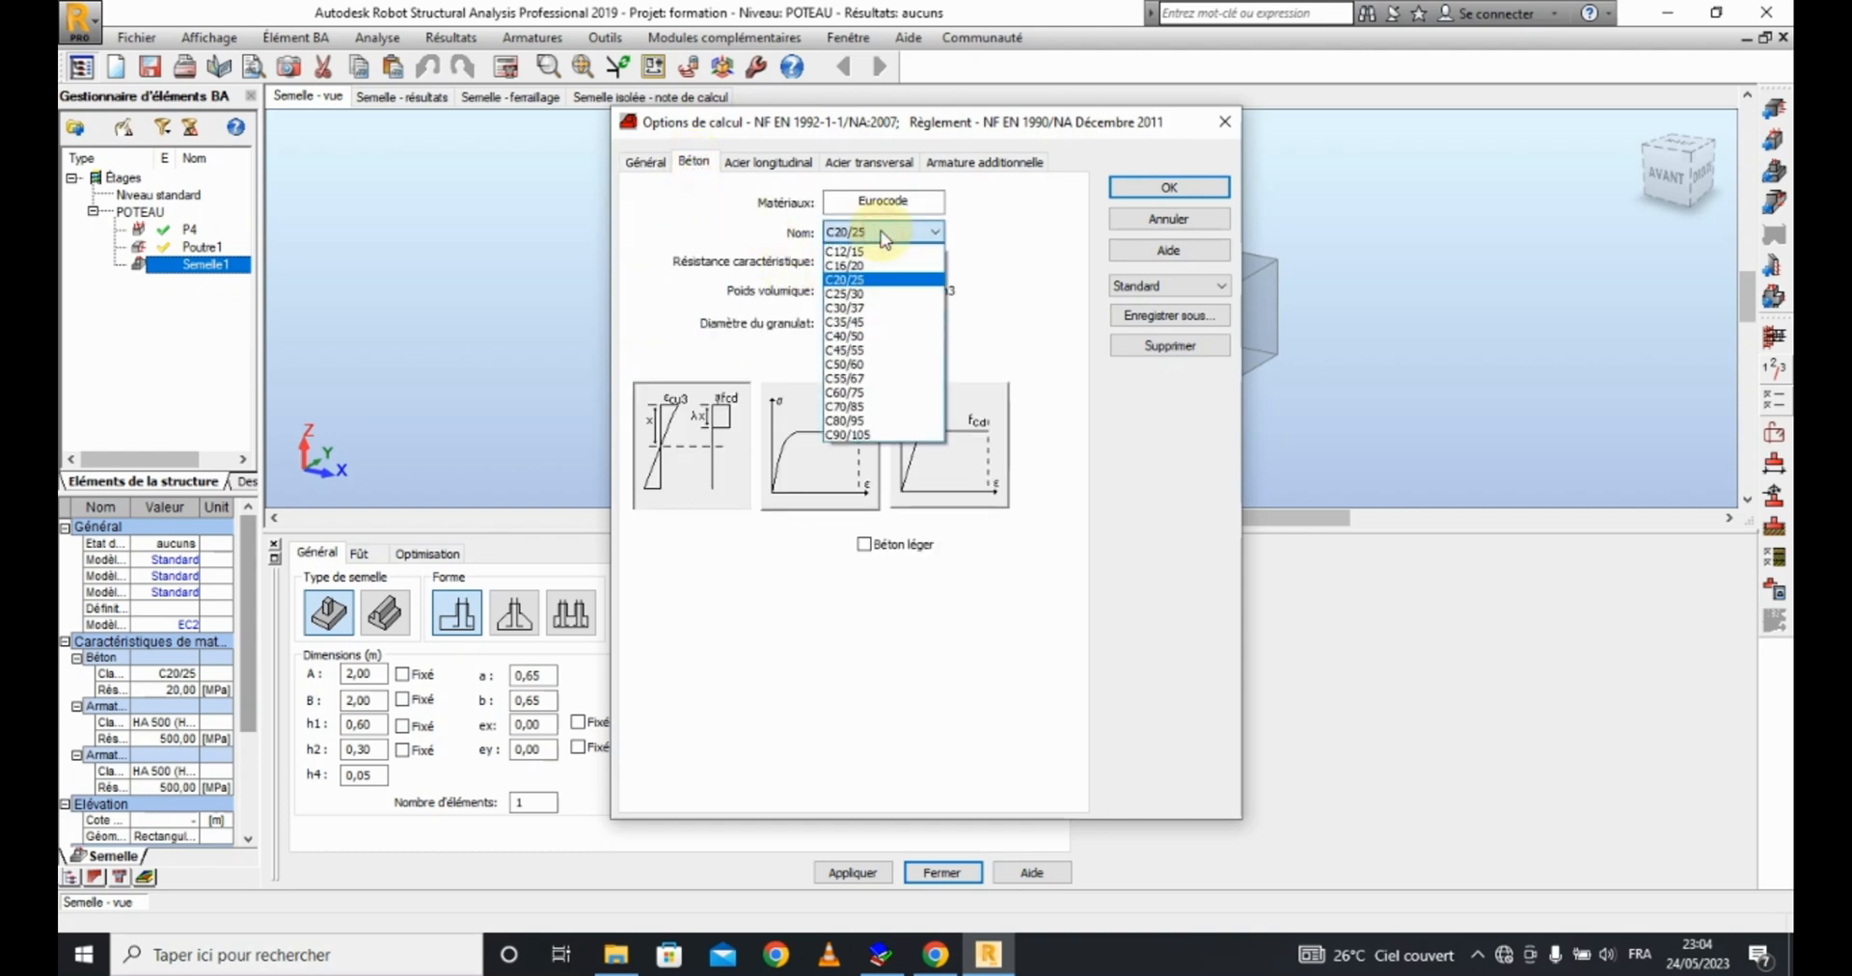
{"action": "left_click", "coordinate": [847, 293]}
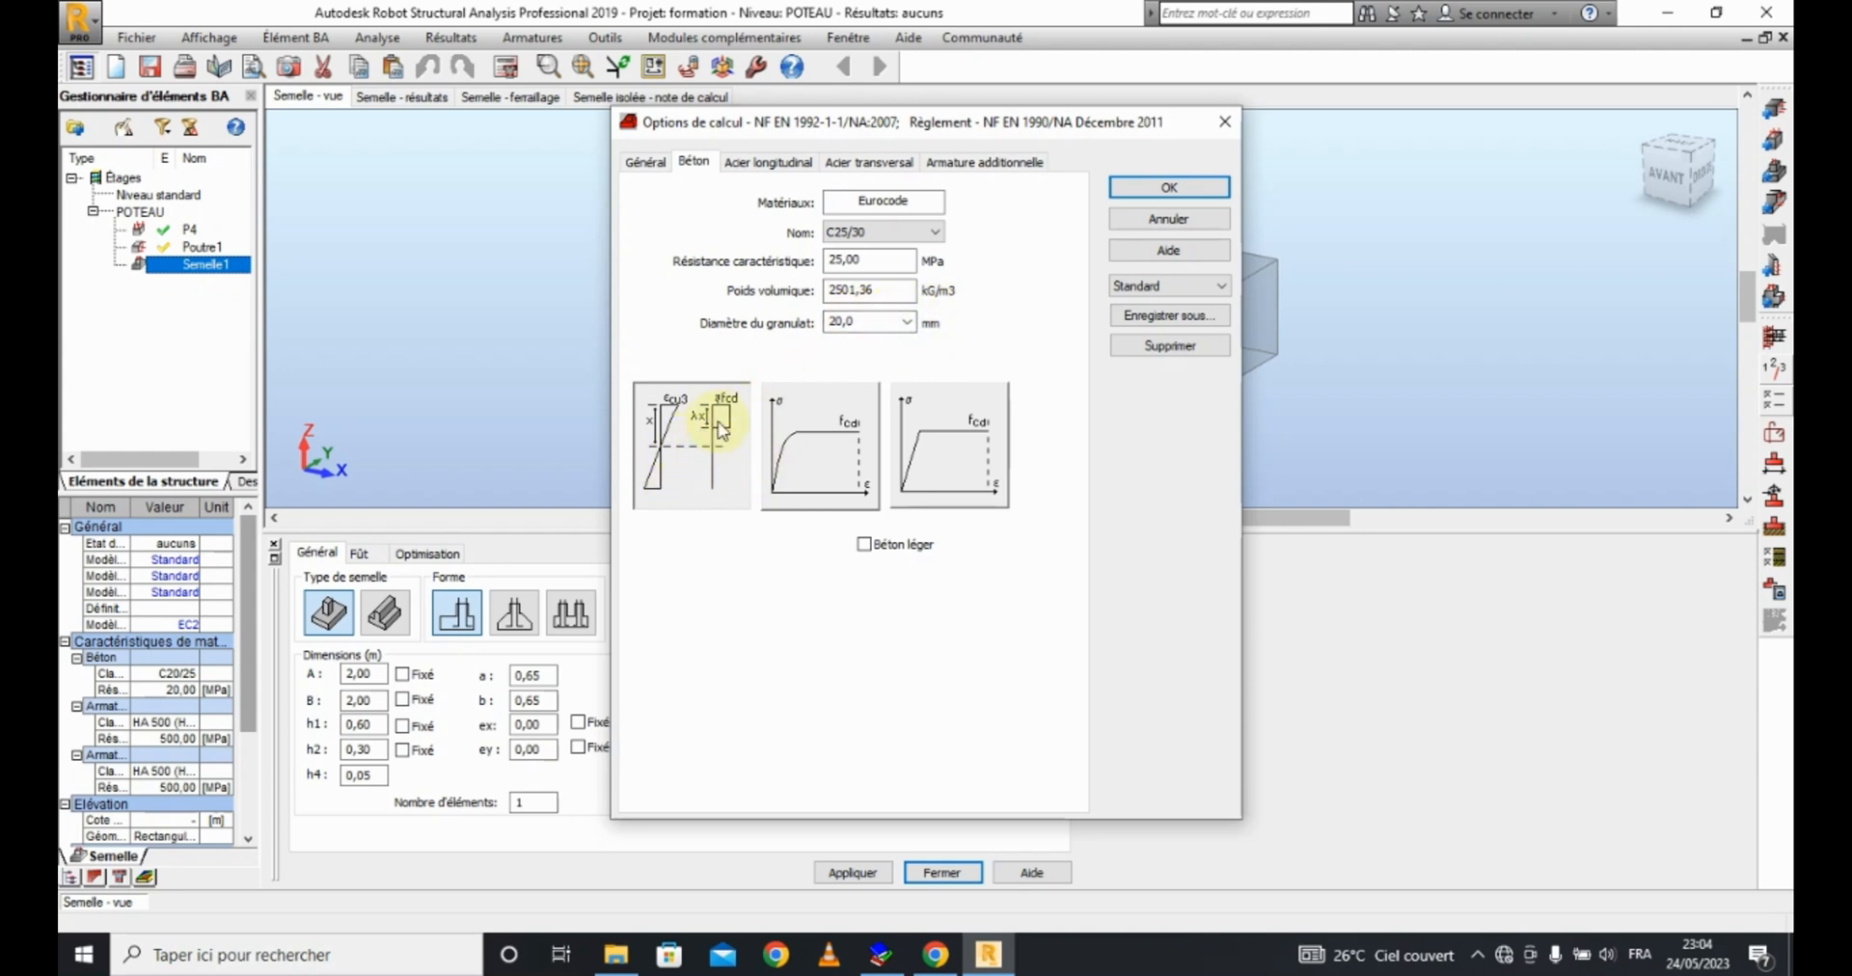
Step: Give the longitudinal steel ductility class B, allow only 8, 10 and 12 mm bars, and use the inclined-branch stress-strain diagram
{"action": "left_click", "coordinate": [772, 164]}
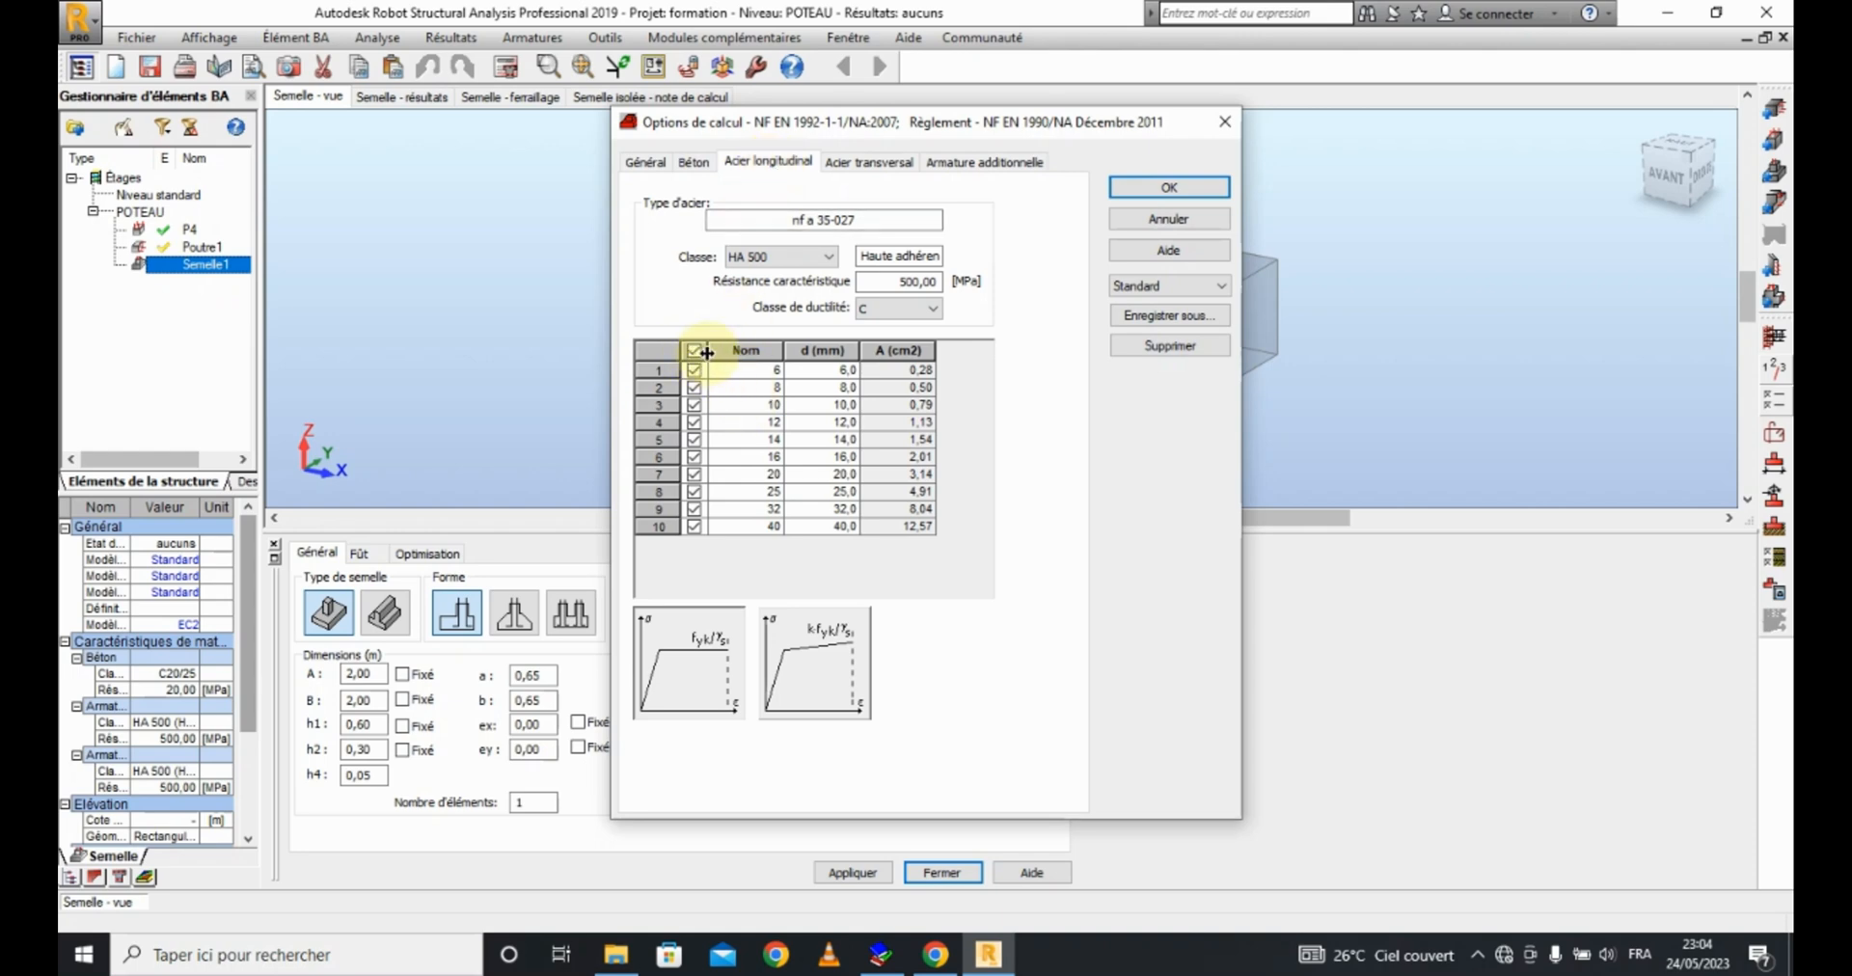
{"action": "left_click", "coordinate": [912, 314]}
{"action": "left_click", "coordinate": [887, 359]}
{"action": "left_click", "coordinate": [694, 350]}
{"action": "left_click", "coordinate": [695, 388]}
{"action": "left_click", "coordinate": [694, 405]}
{"action": "left_click", "coordinate": [695, 424]}
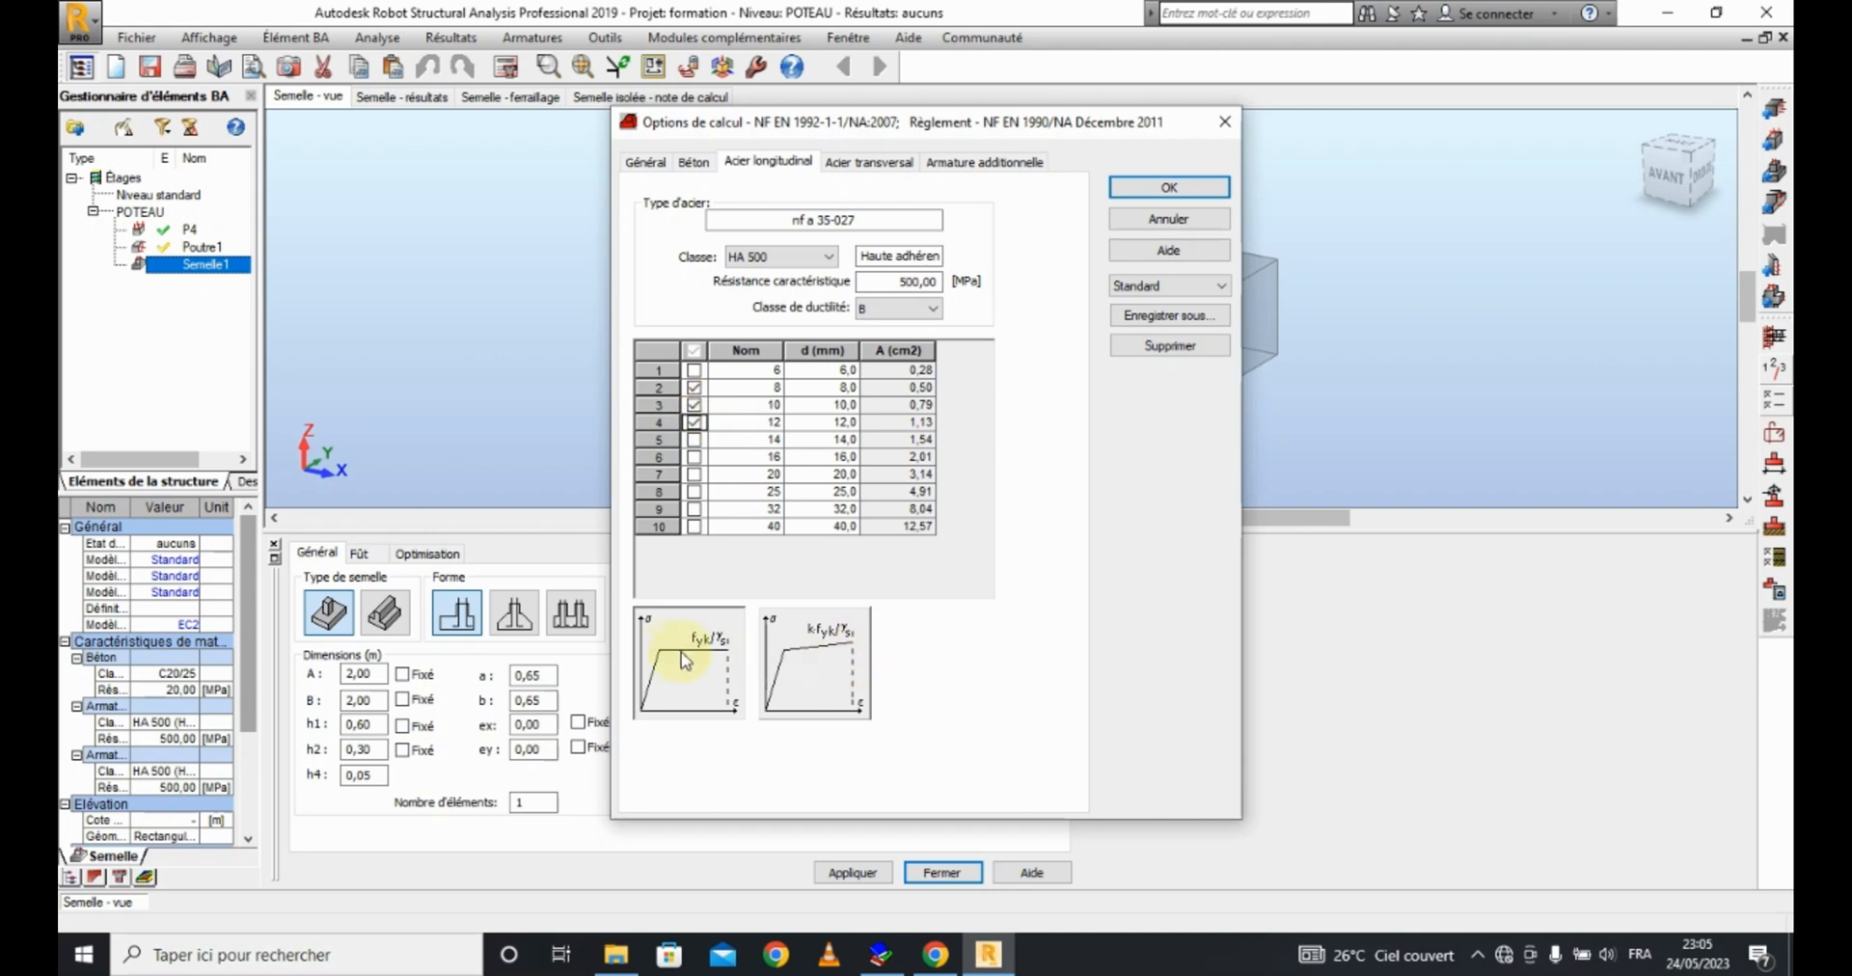
{"action": "left_click", "coordinate": [802, 690]}
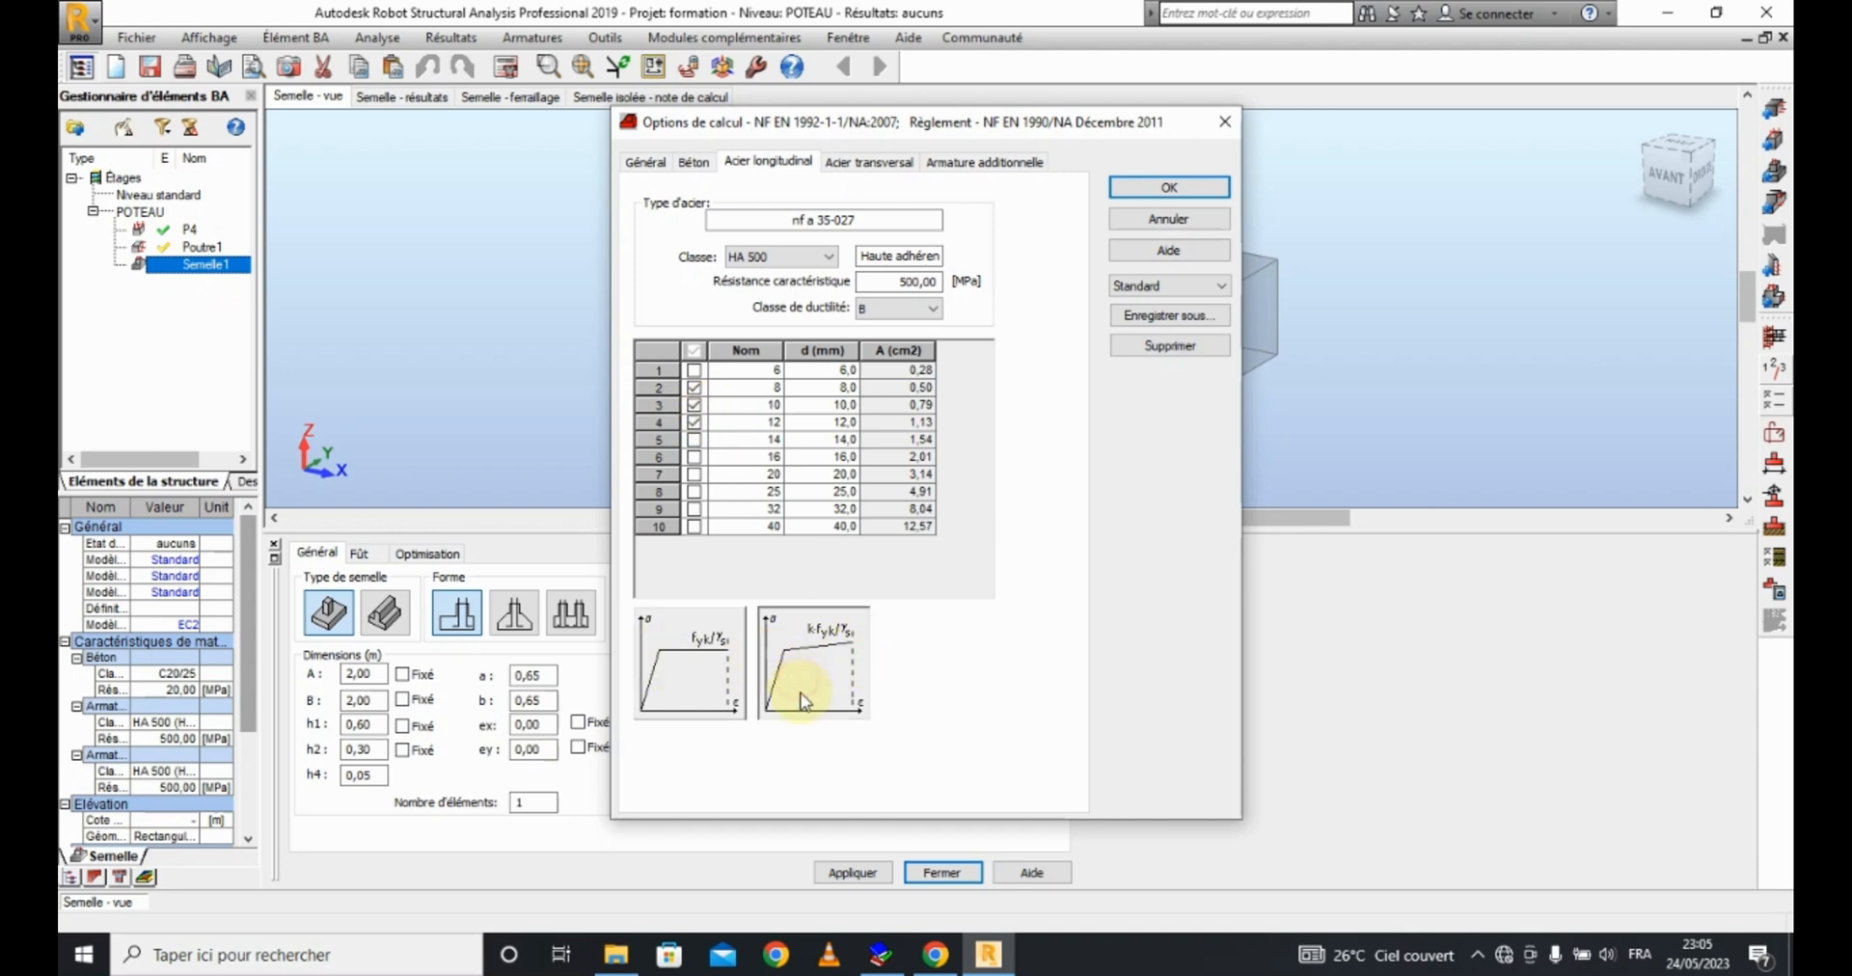
Step: Set the transverse steel to ductility class B and allow only 8, 10 and 12 mm bars
{"action": "left_click", "coordinate": [867, 166]}
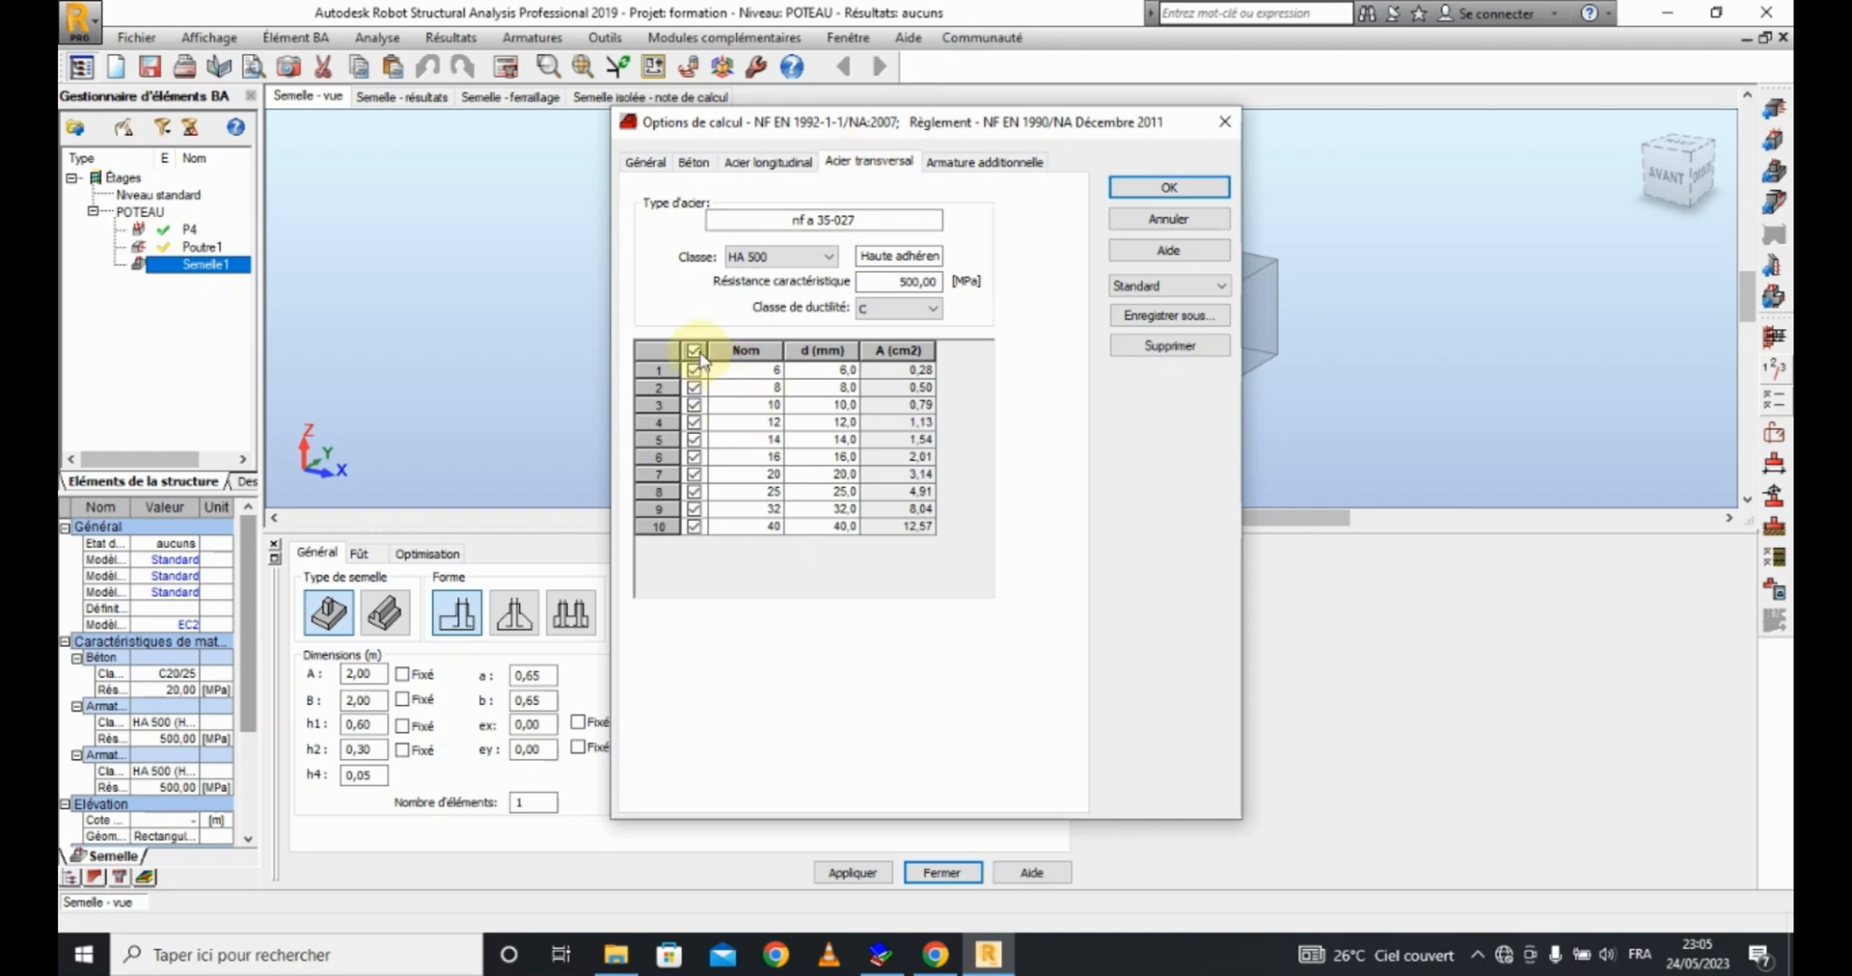
{"action": "left_click", "coordinate": [771, 161]}
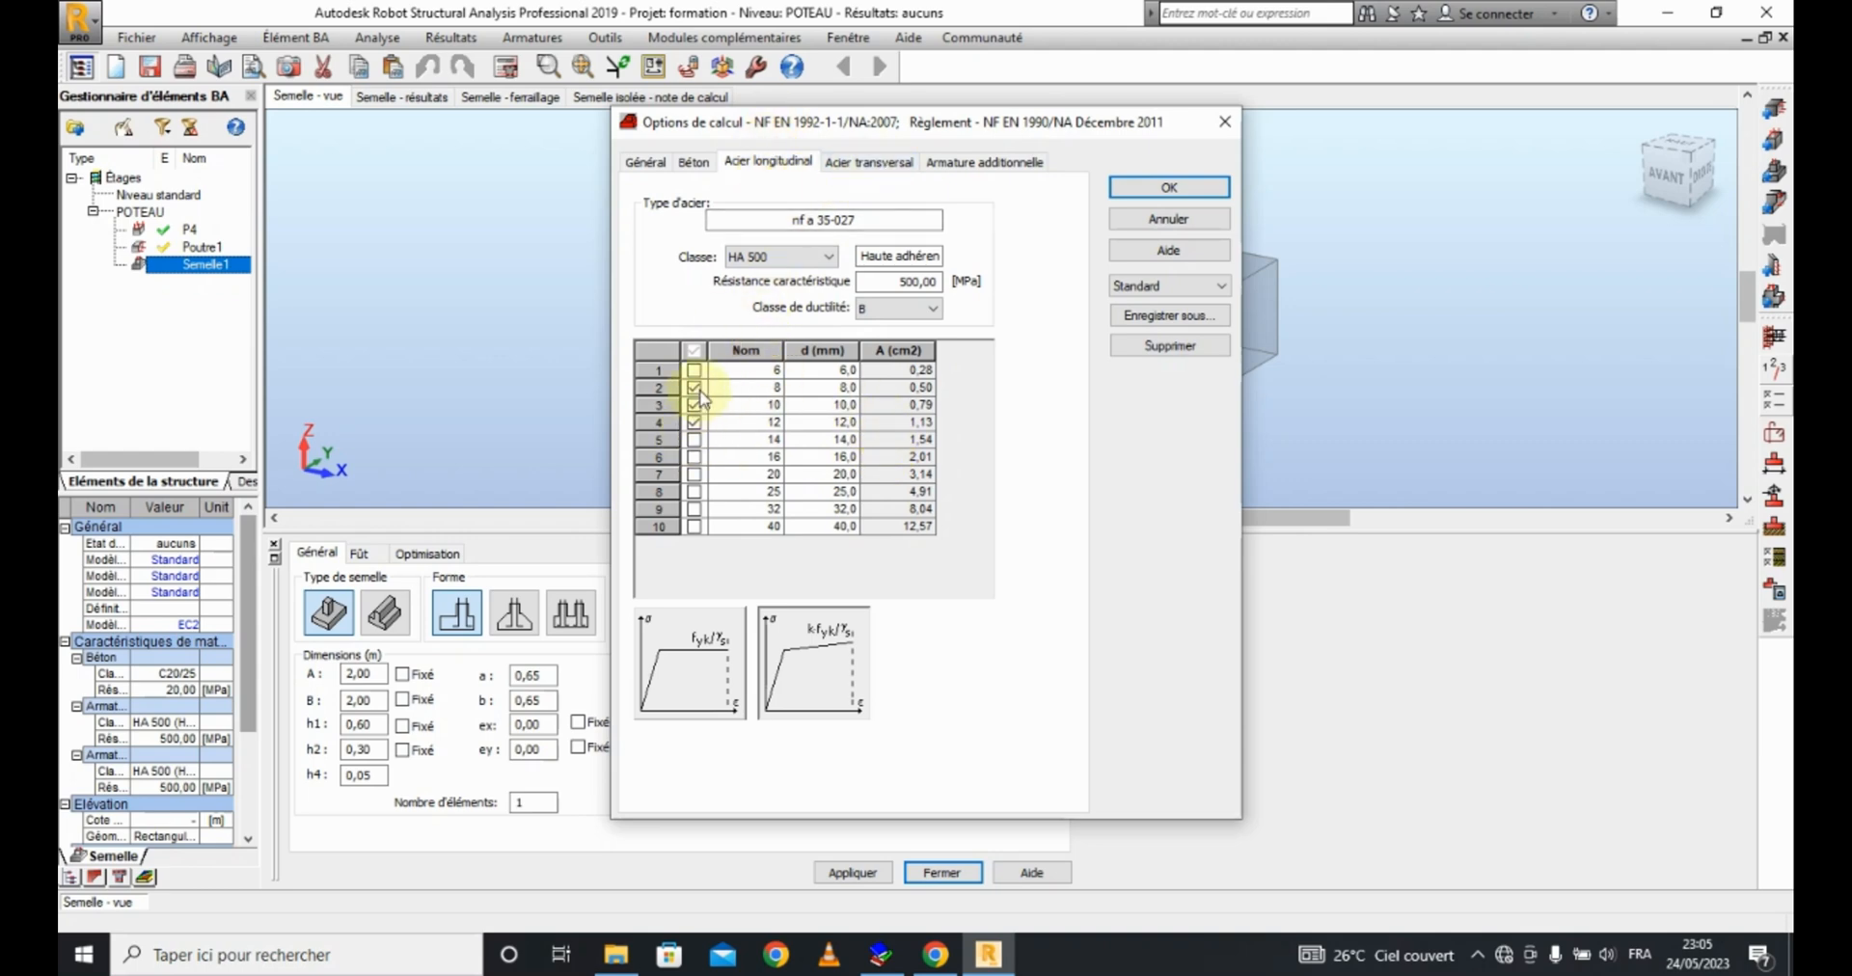
{"action": "left_click", "coordinate": [867, 162]}
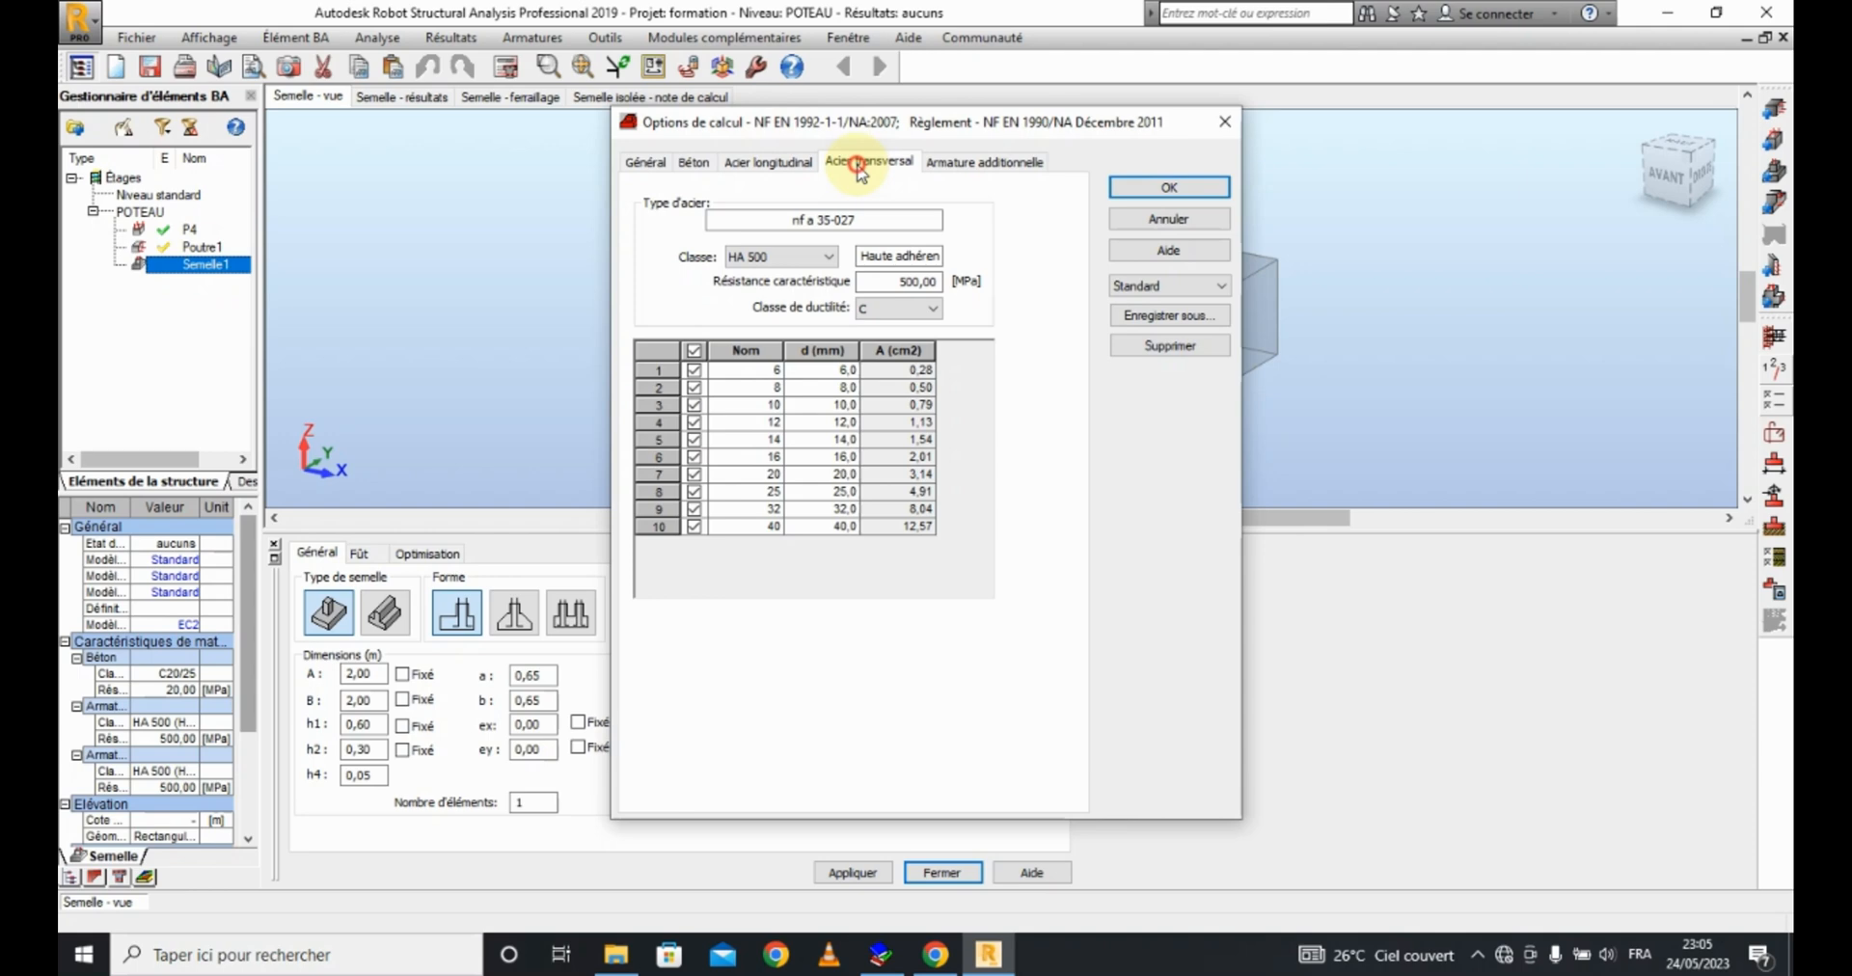
{"action": "left_click", "coordinate": [883, 308]}
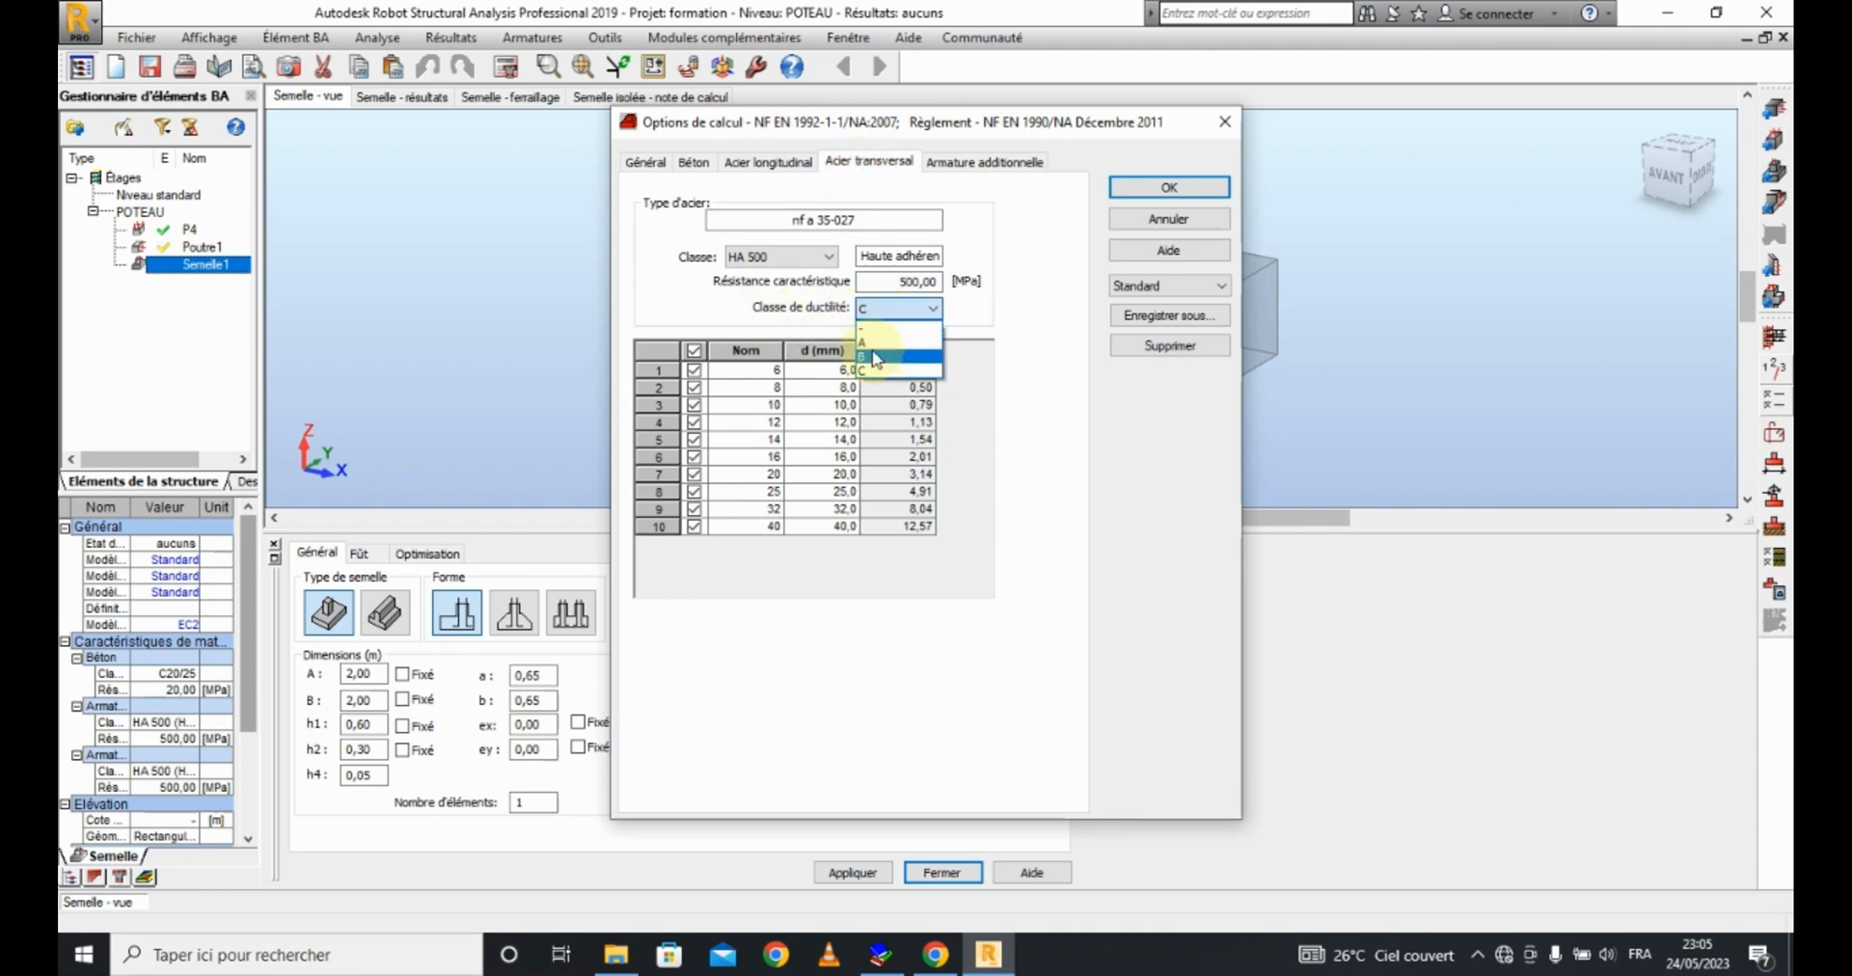
{"action": "left_click", "coordinate": [875, 359]}
{"action": "left_click", "coordinate": [694, 350]}
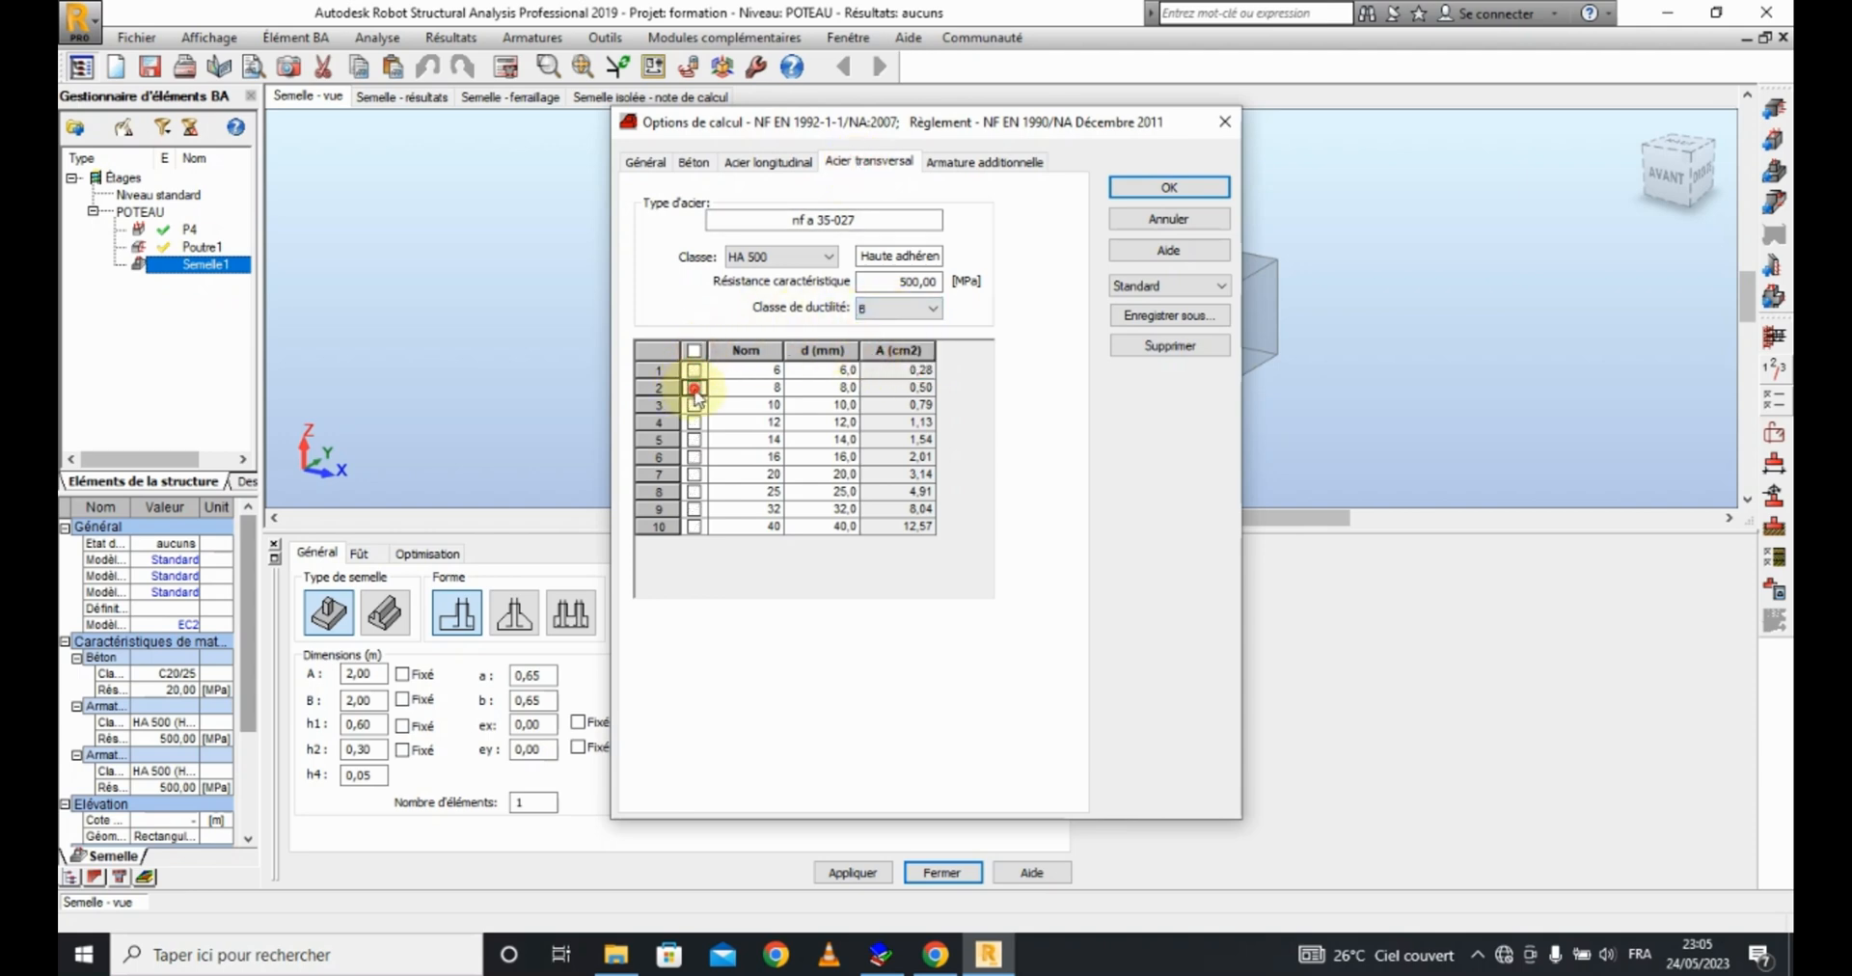
{"action": "left_click", "coordinate": [695, 388]}
{"action": "left_click", "coordinate": [694, 406]}
{"action": "left_click", "coordinate": [694, 423]}
Step: Restrict the additional reinforcement to 8, 10 and 12 mm bars
{"action": "left_click", "coordinate": [992, 166]}
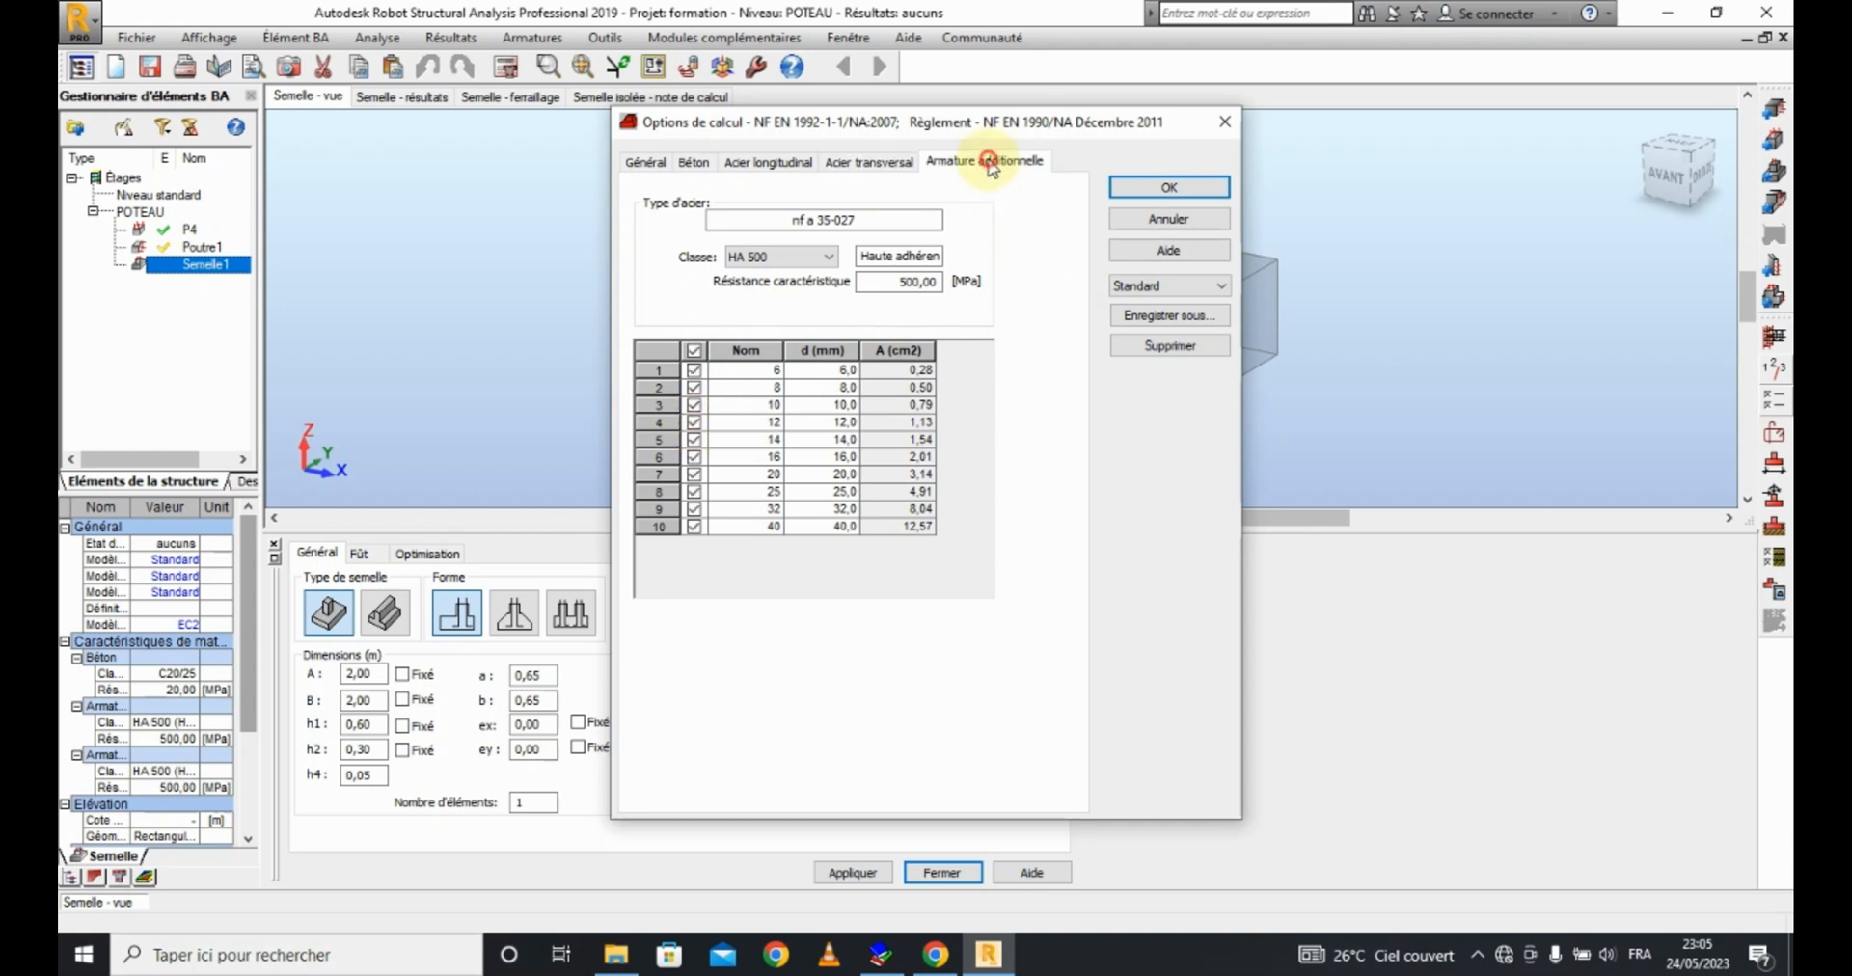
{"action": "left_click", "coordinate": [694, 350]}
{"action": "left_click", "coordinate": [694, 386]}
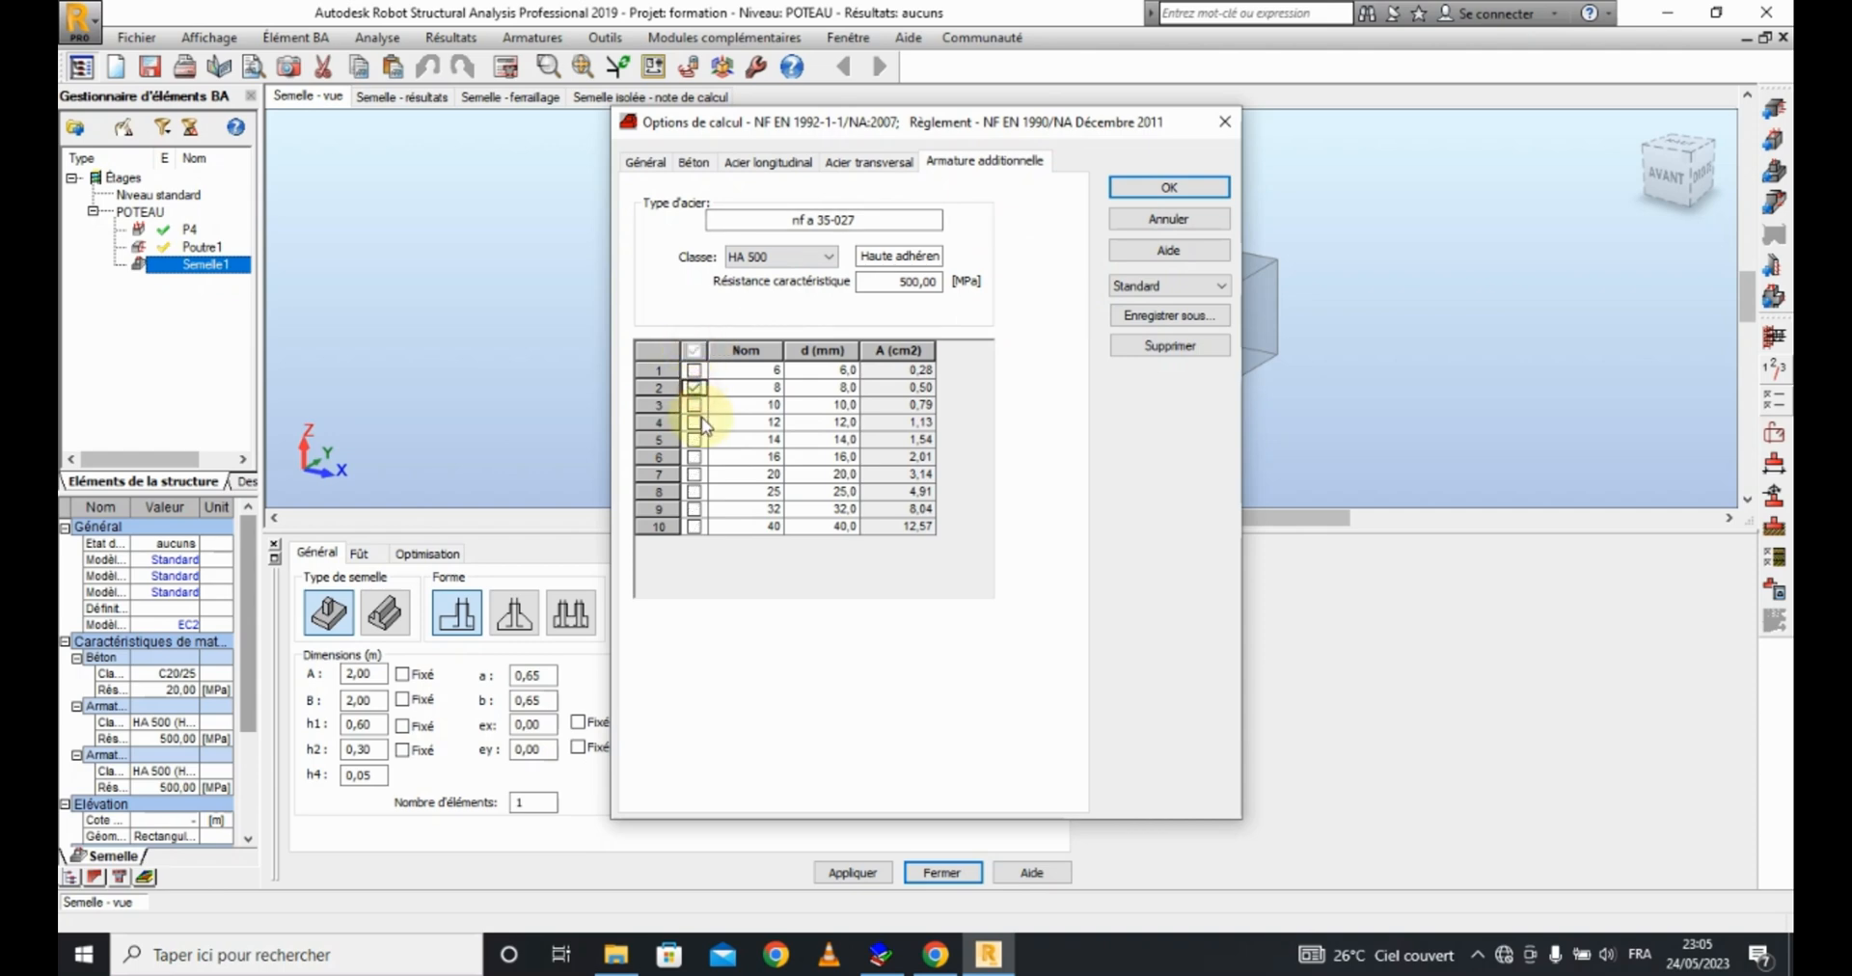
{"action": "left_click", "coordinate": [694, 404]}
{"action": "left_click", "coordinate": [694, 422]}
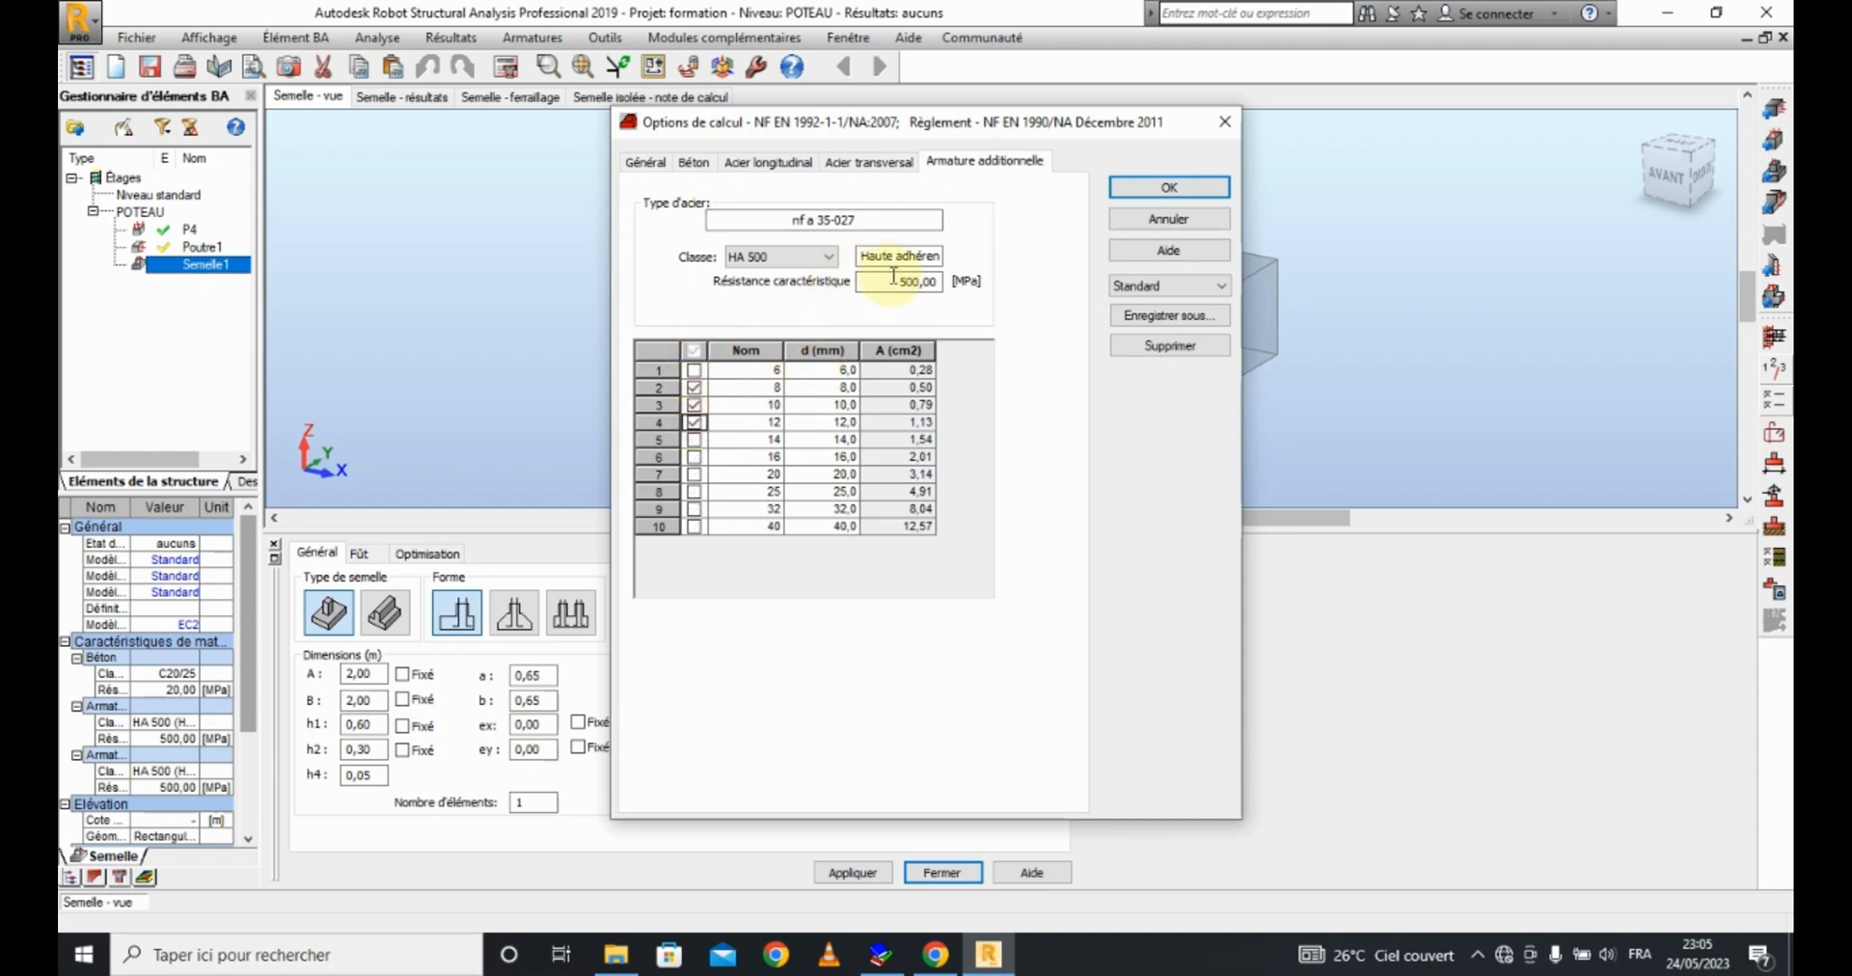
Step: Save the calculation options under the name EC2 and apply them to the footing
{"action": "left_click", "coordinate": [1172, 316]}
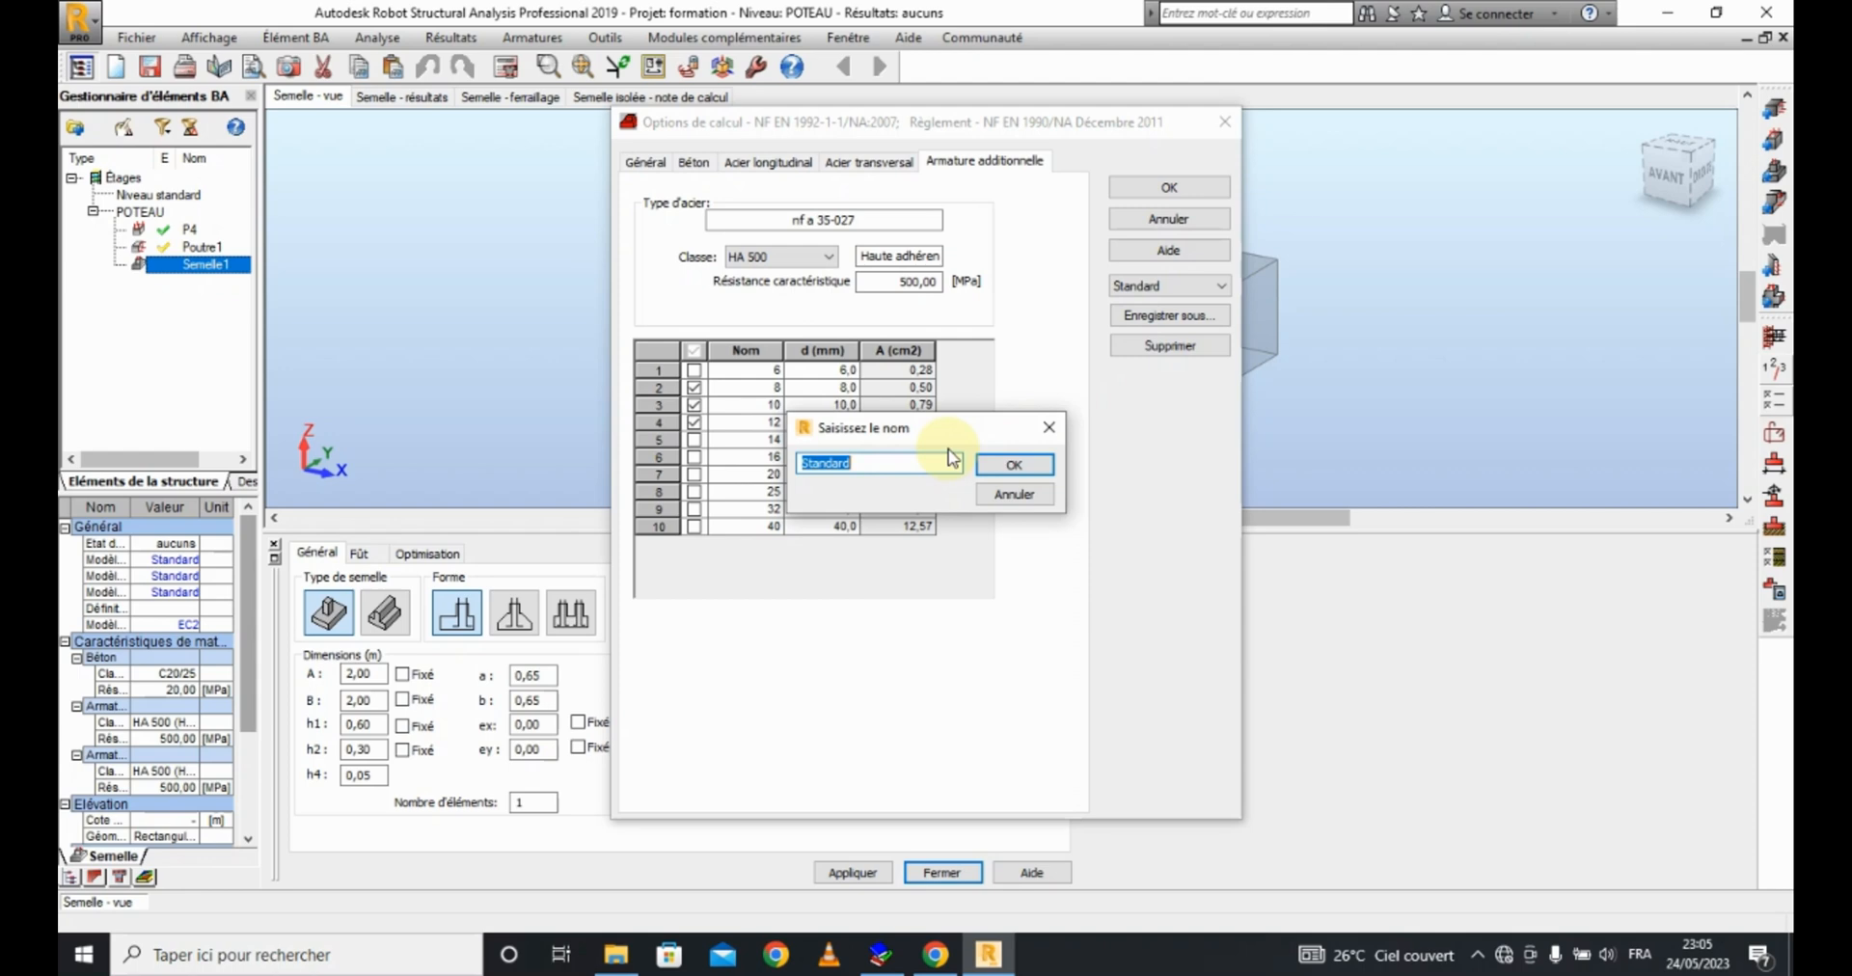
{"action": "type", "text": "e"}
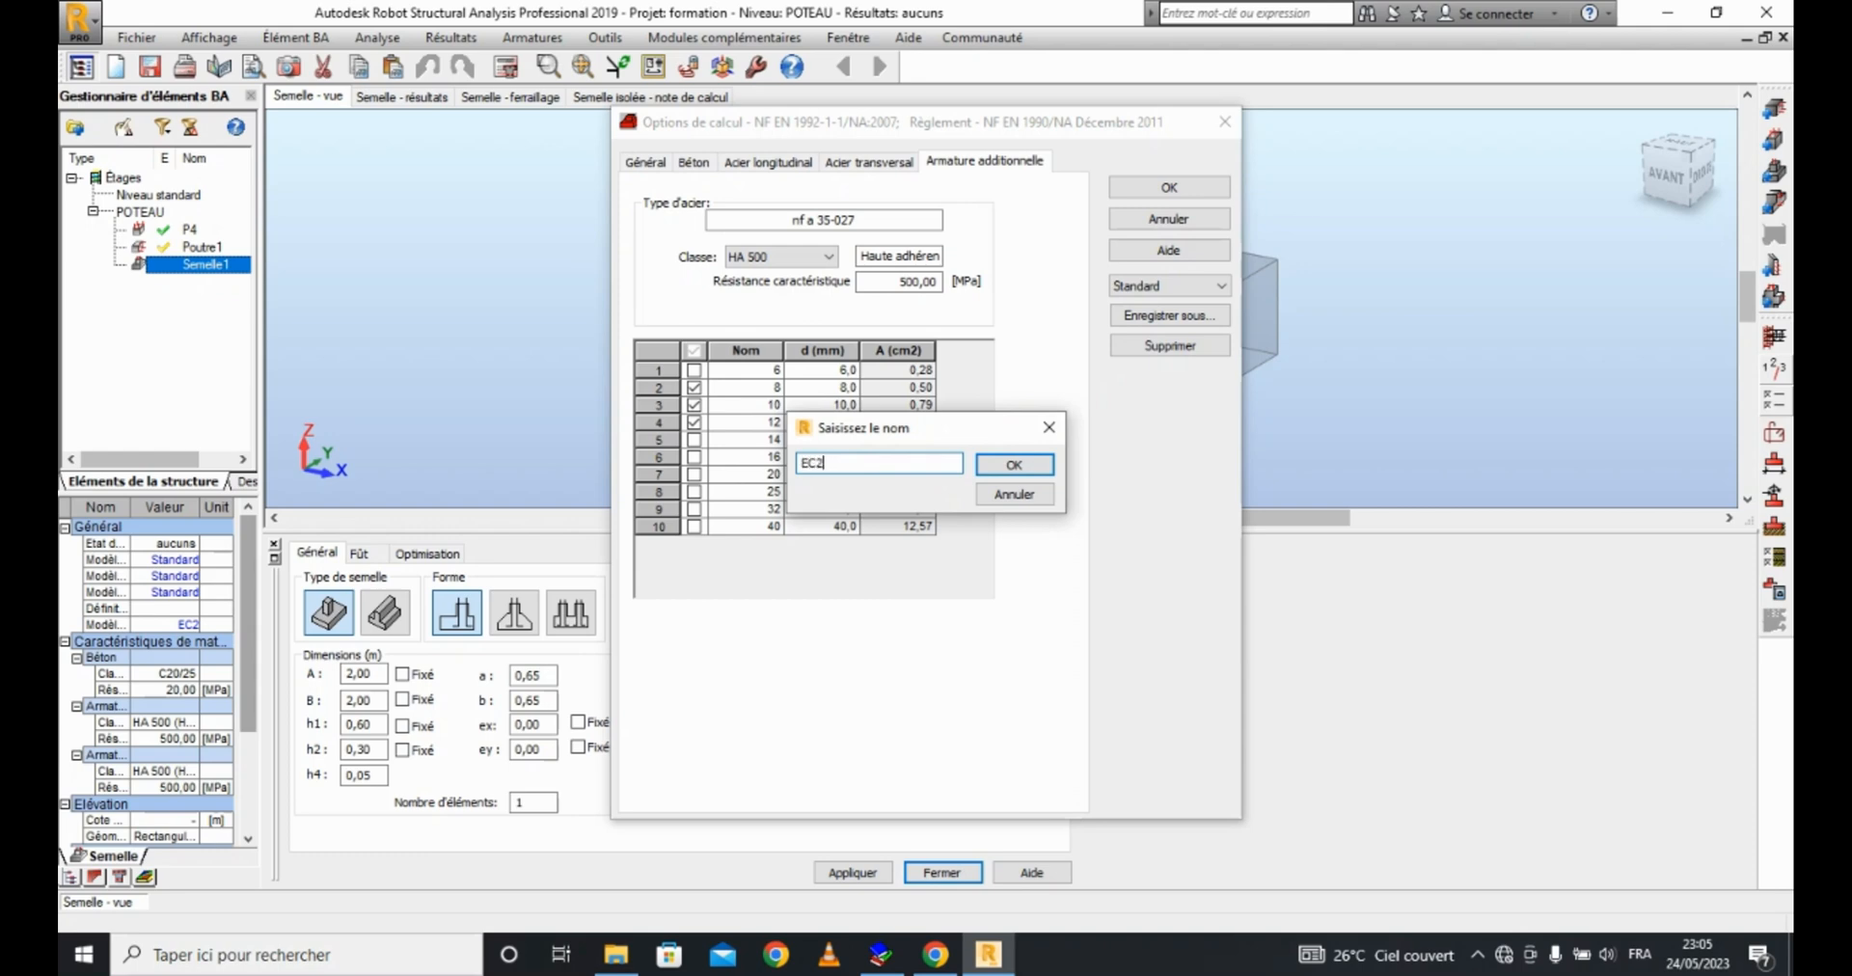
{"action": "type", "text": "C2"}
{"action": "left_click", "coordinate": [1014, 465]}
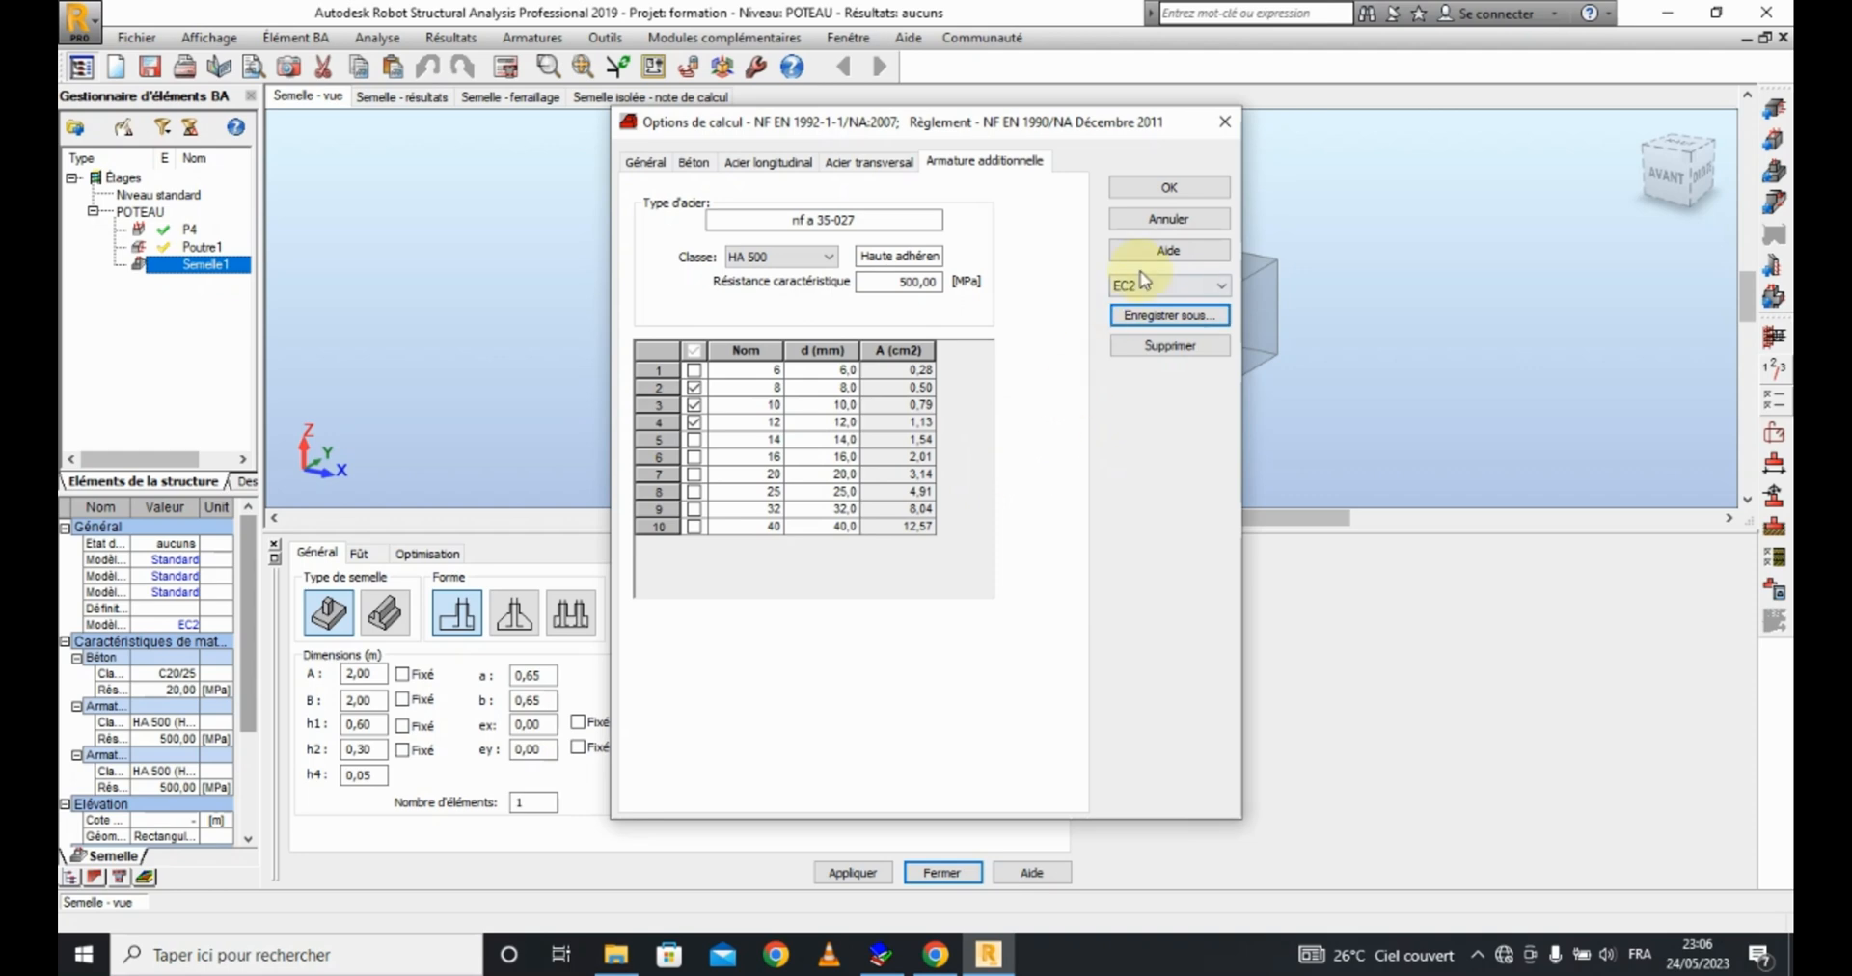
{"action": "left_click", "coordinate": [1170, 189]}
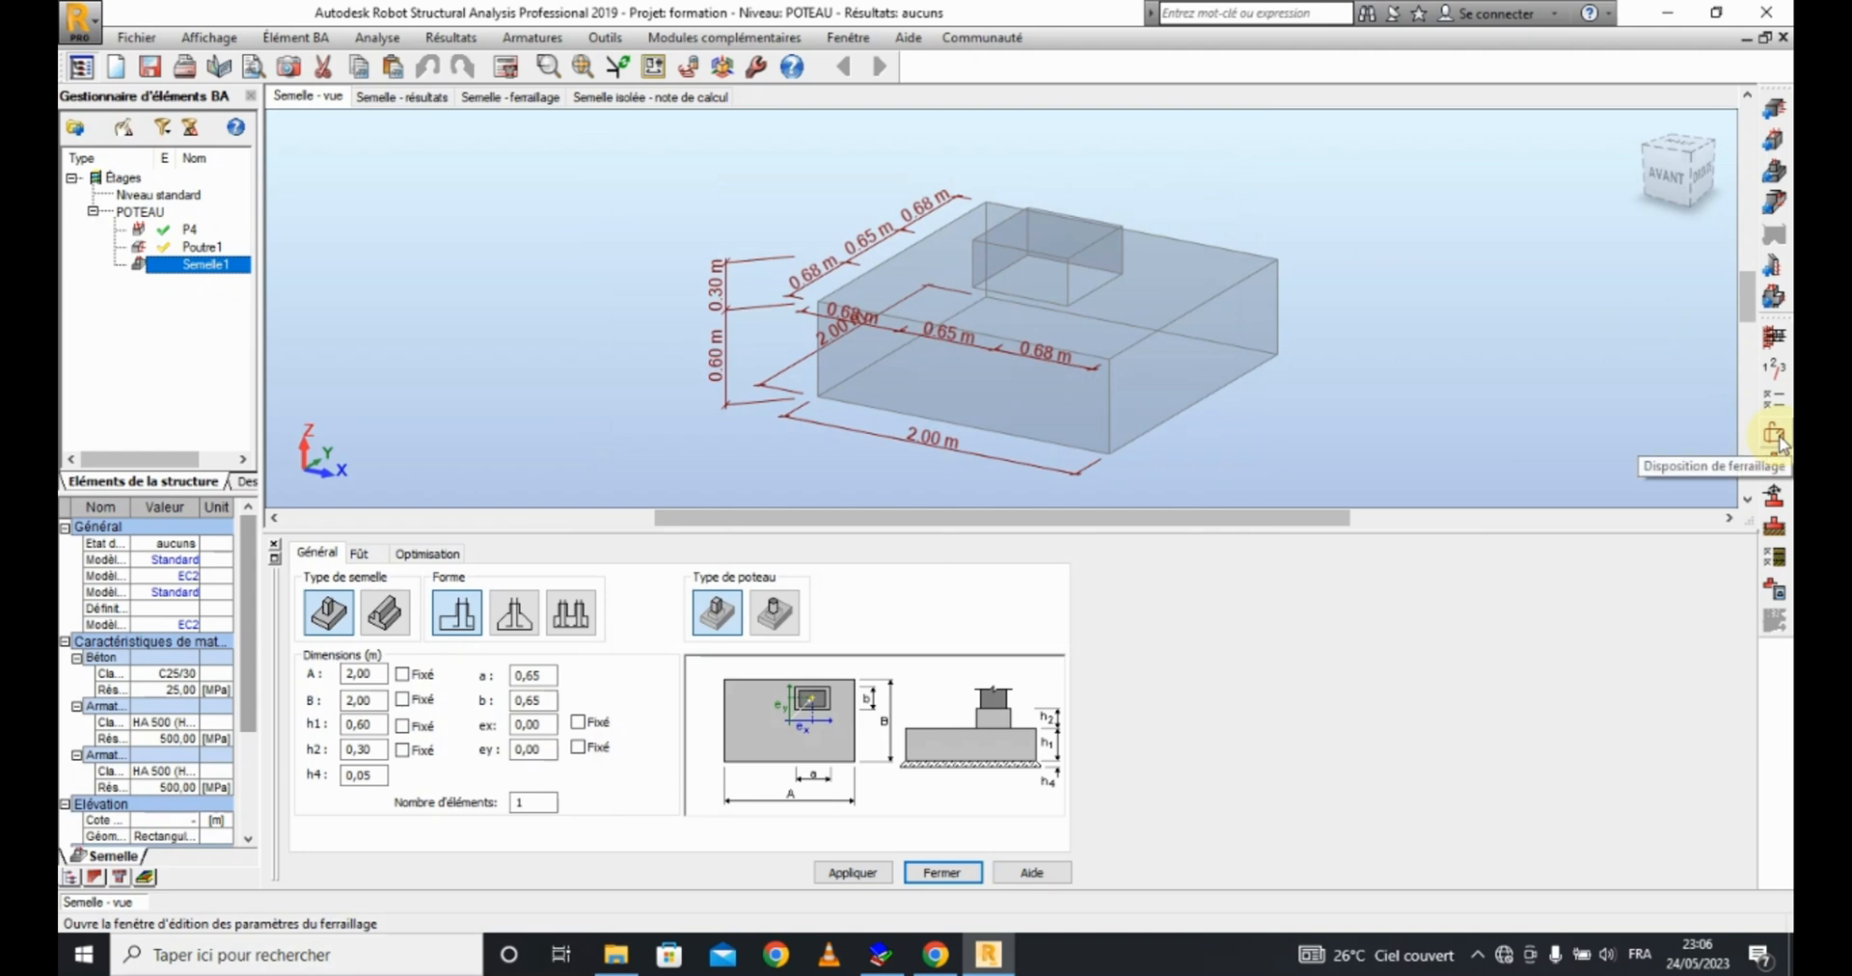
Step: In the reinforcement layout settings, choose the second footing reinforcement mode and the second reinforcement type in the advanced options
{"action": "left_click", "coordinate": [1775, 436]}
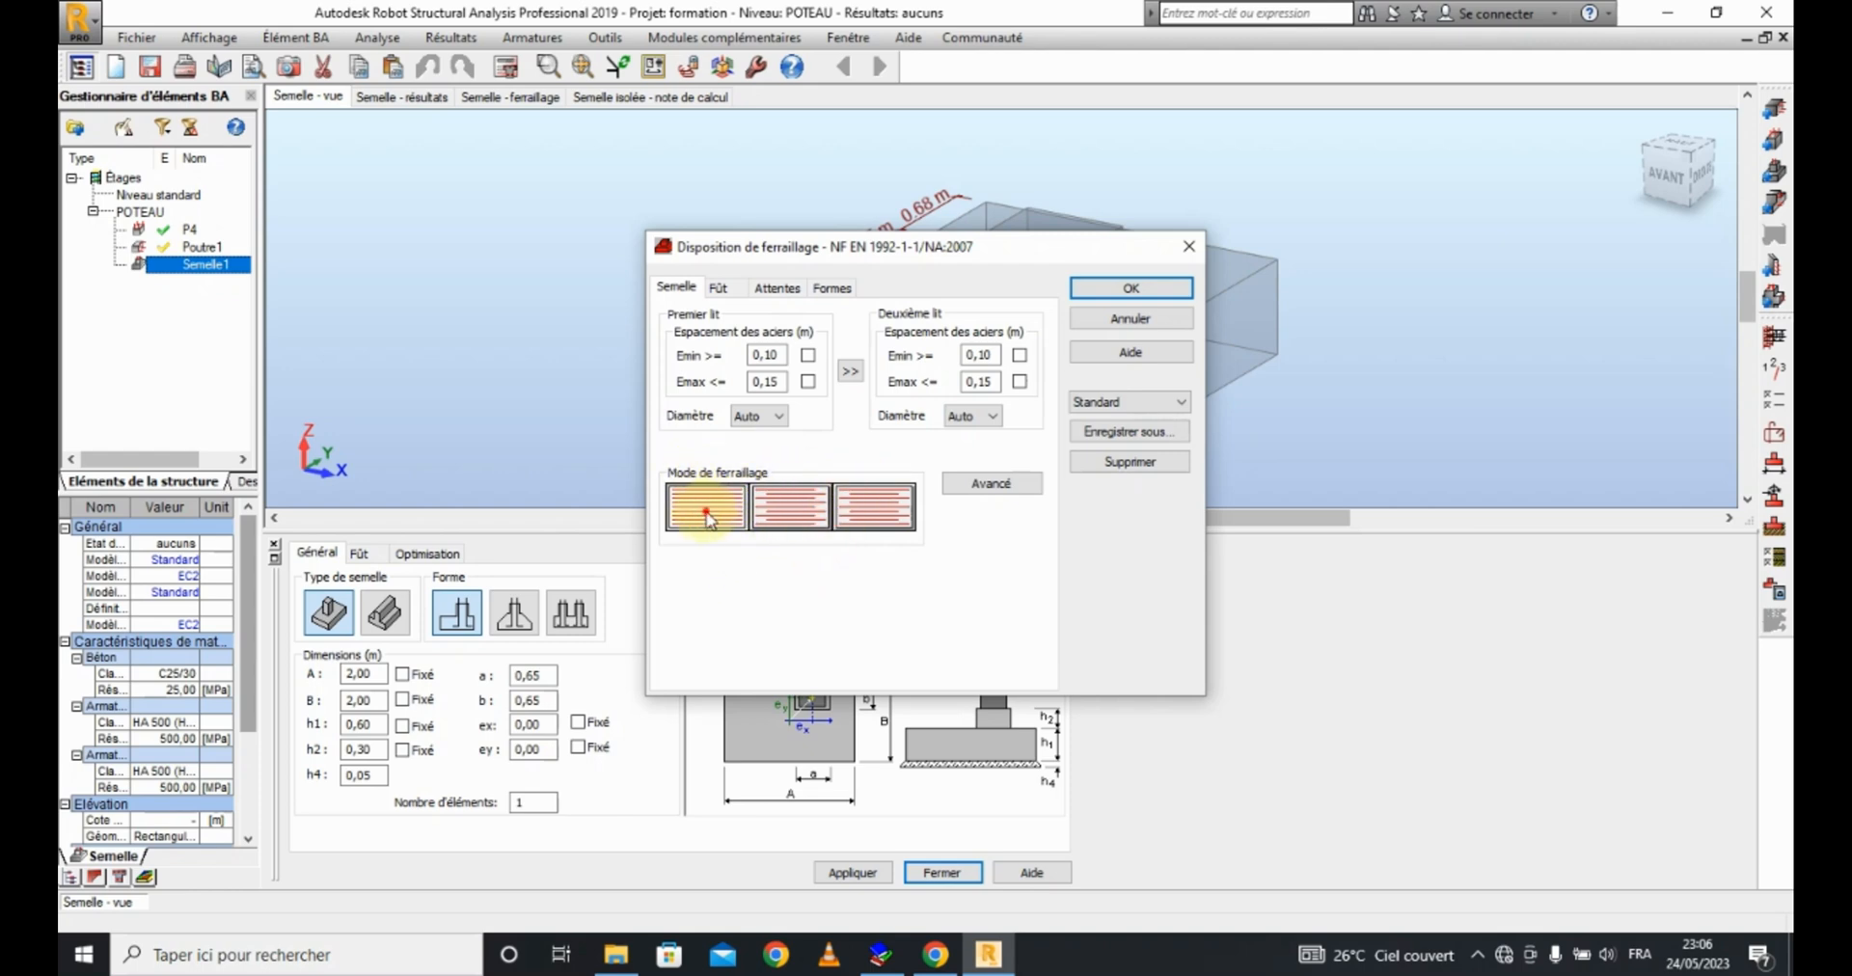
{"action": "left_click", "coordinate": [787, 505]}
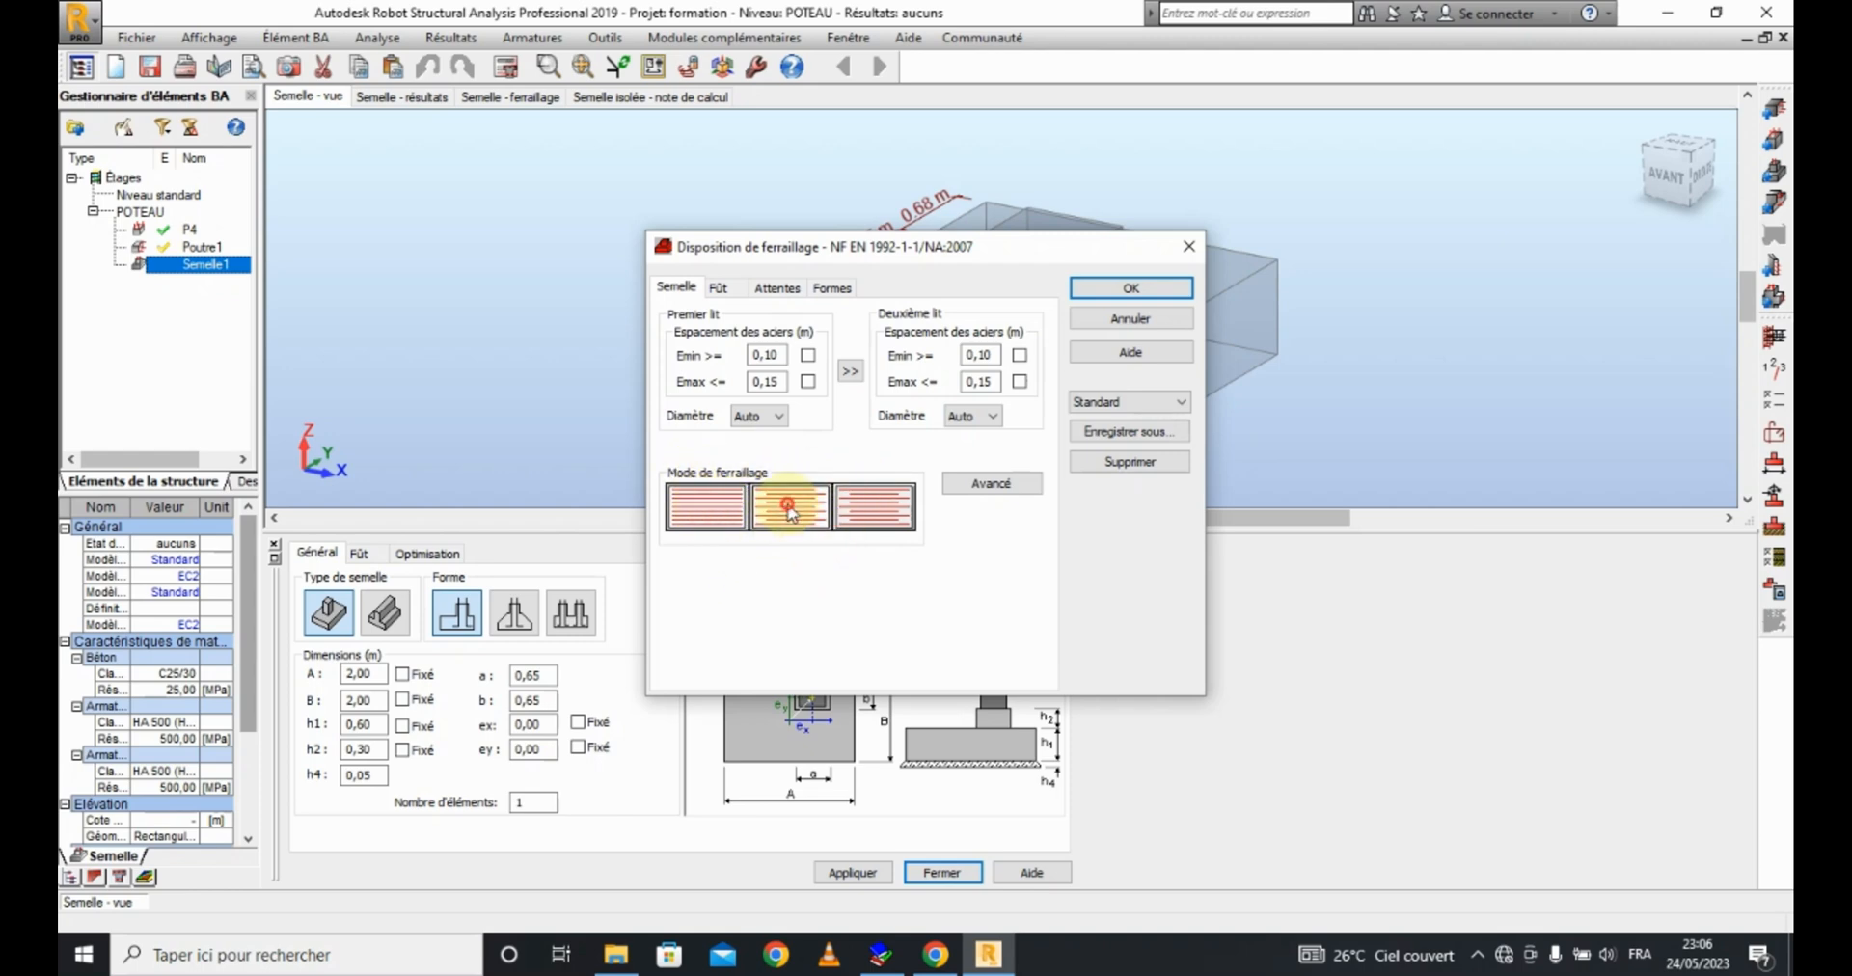
{"action": "left_click", "coordinate": [976, 487]}
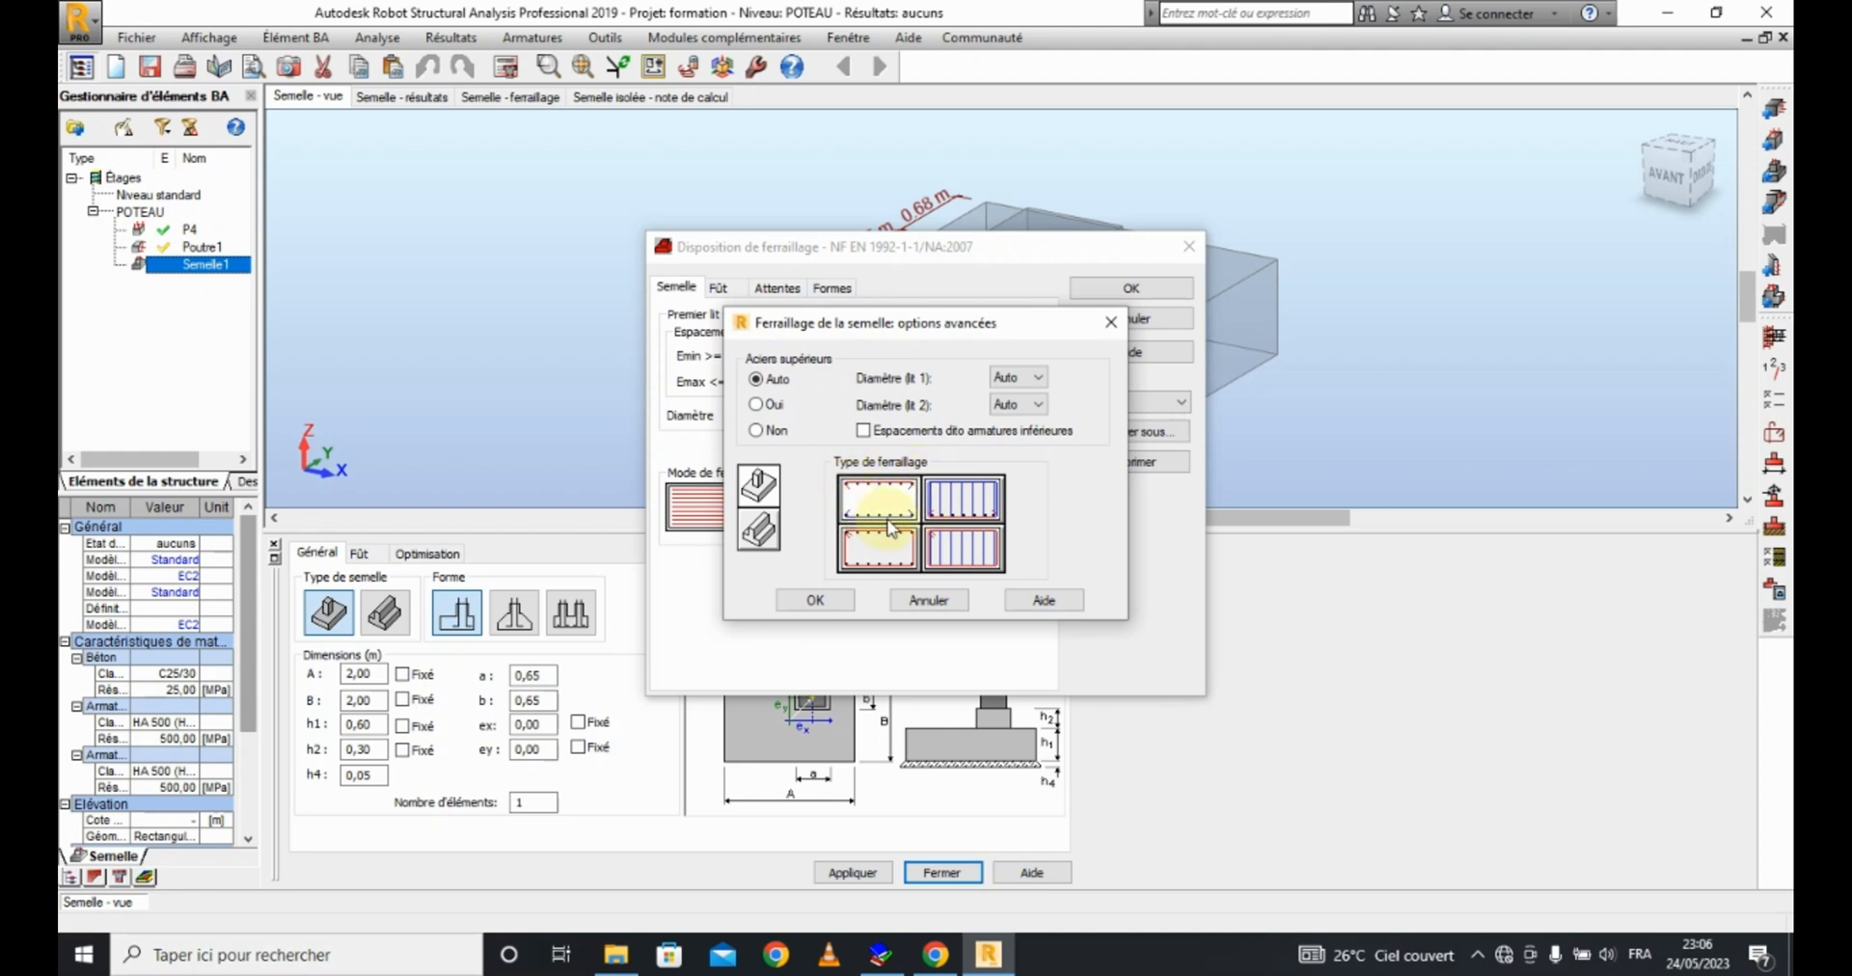
{"action": "left_click", "coordinate": [965, 490]}
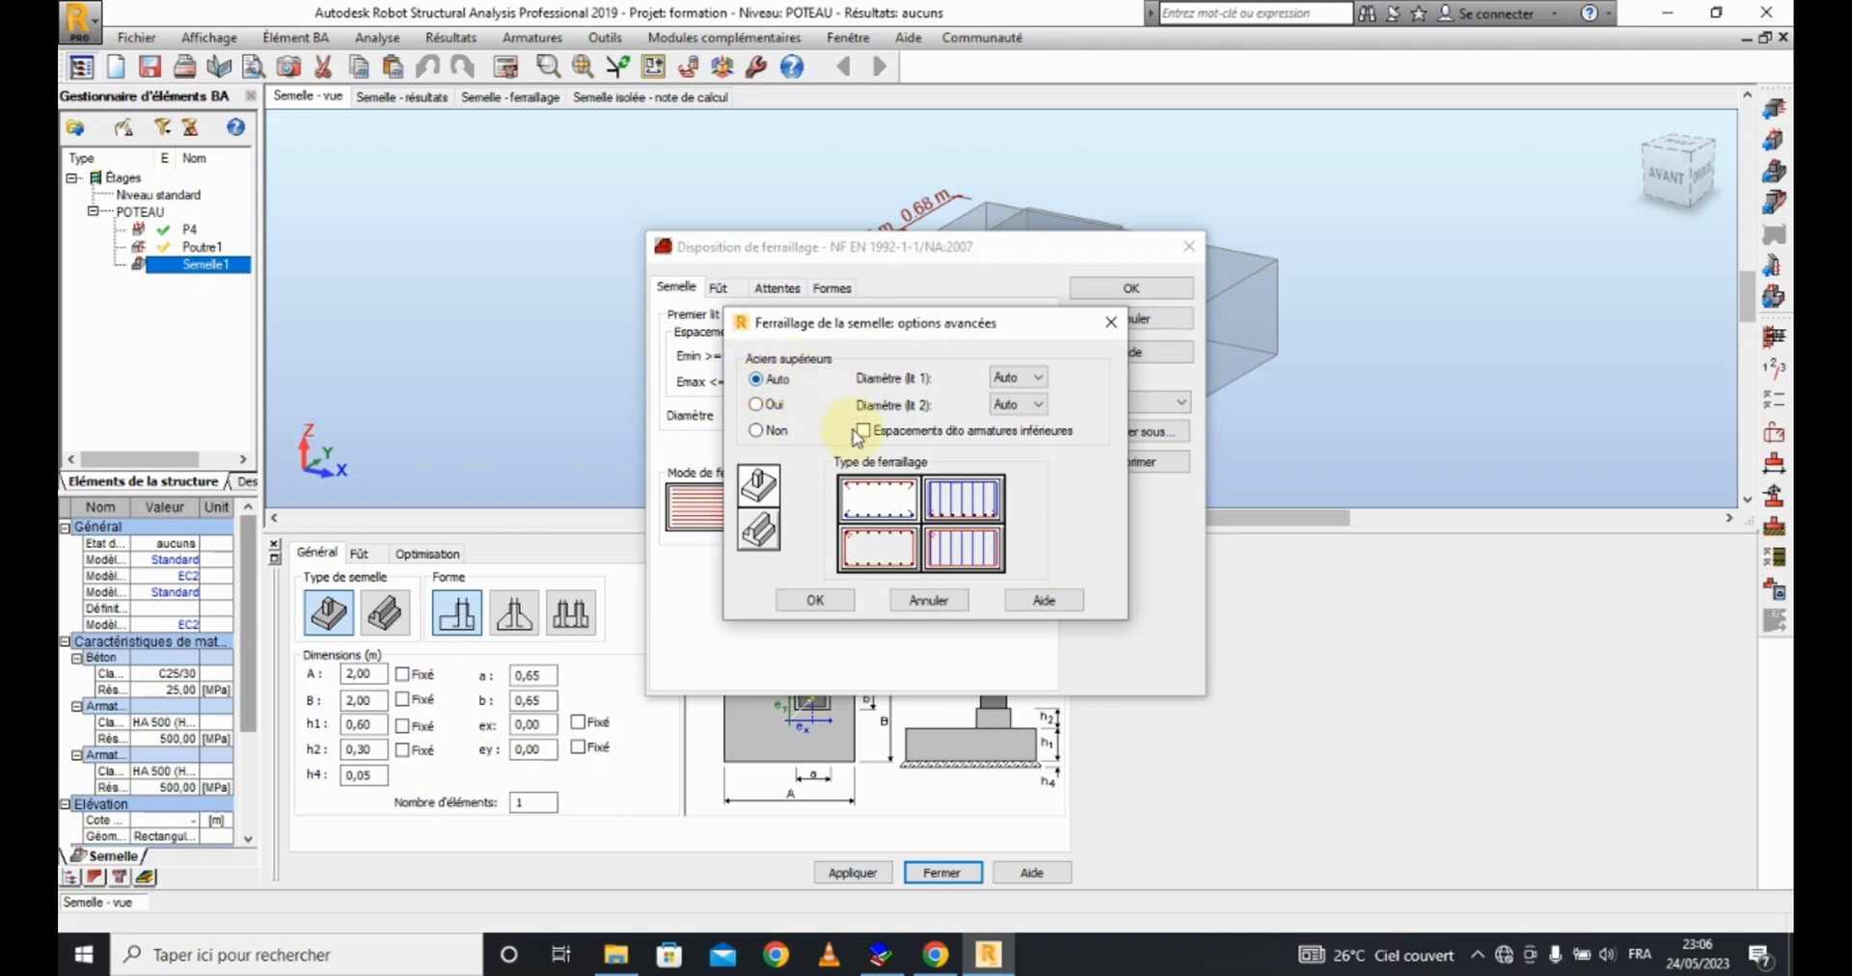
{"action": "left_click", "coordinate": [815, 601]}
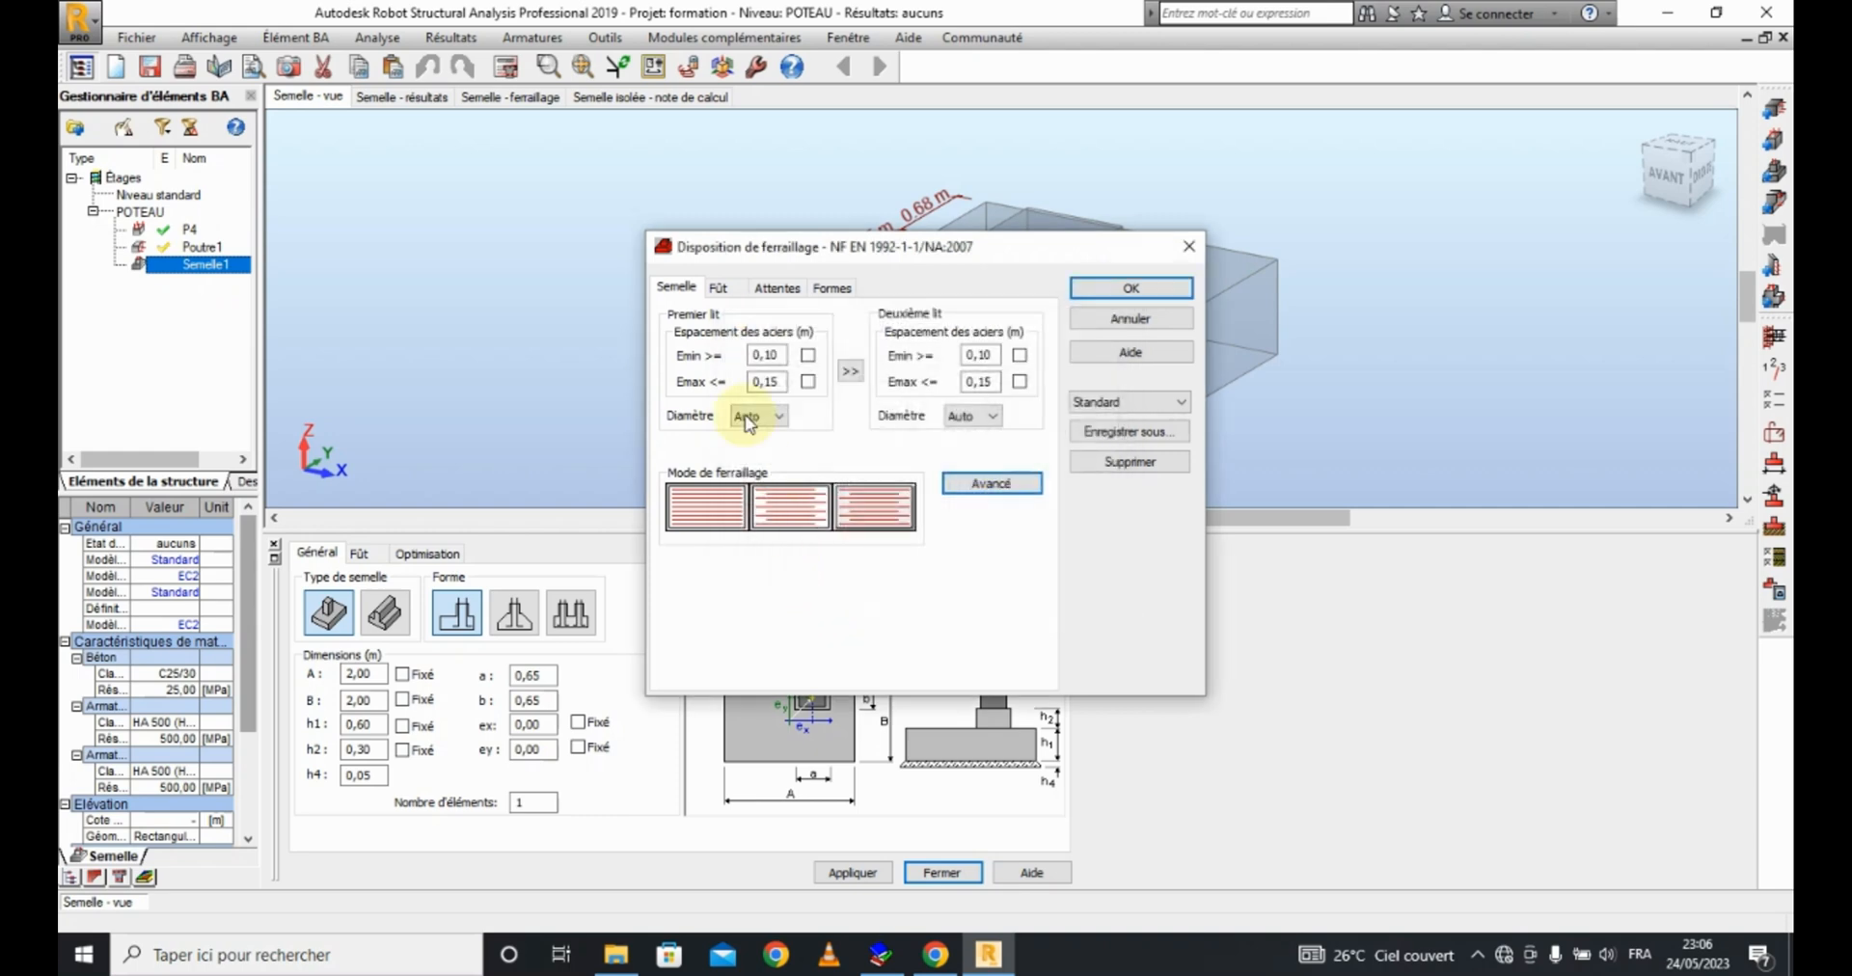
Step: Choose the third reinforcement mode for the footing's shaft (Fût) and review its steel types without changing them
{"action": "left_click", "coordinate": [717, 288]}
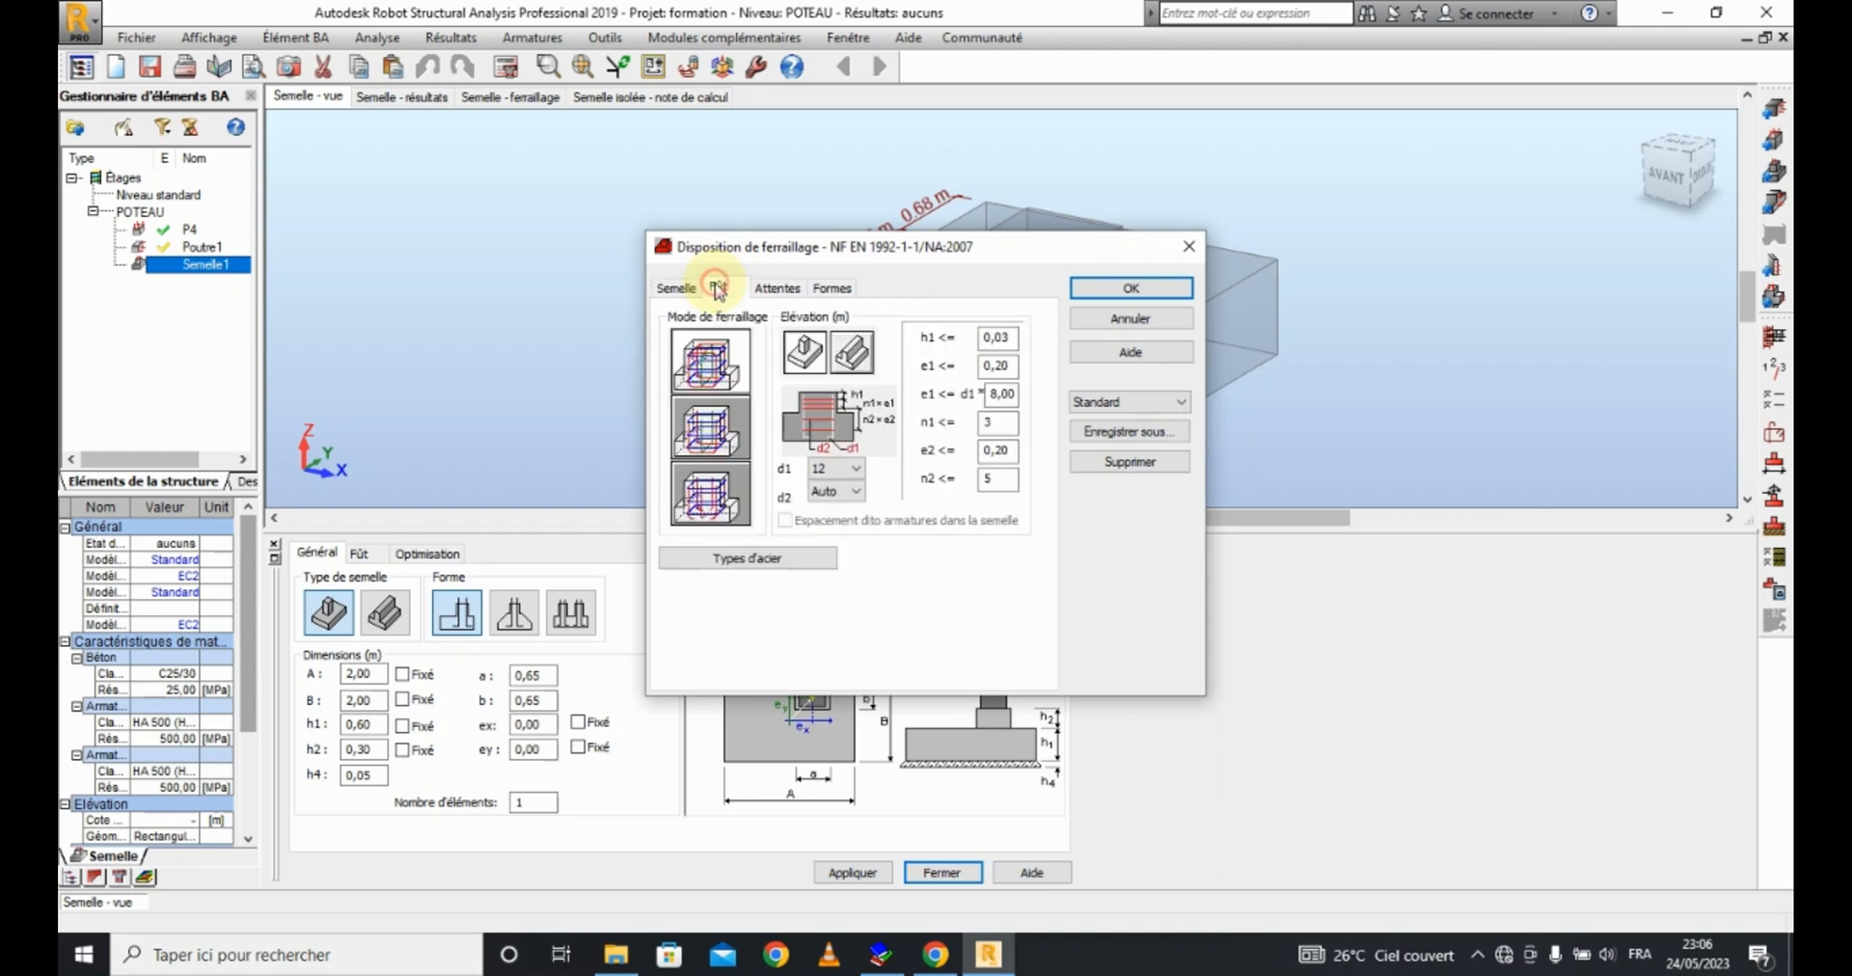
{"action": "left_click", "coordinate": [721, 500]}
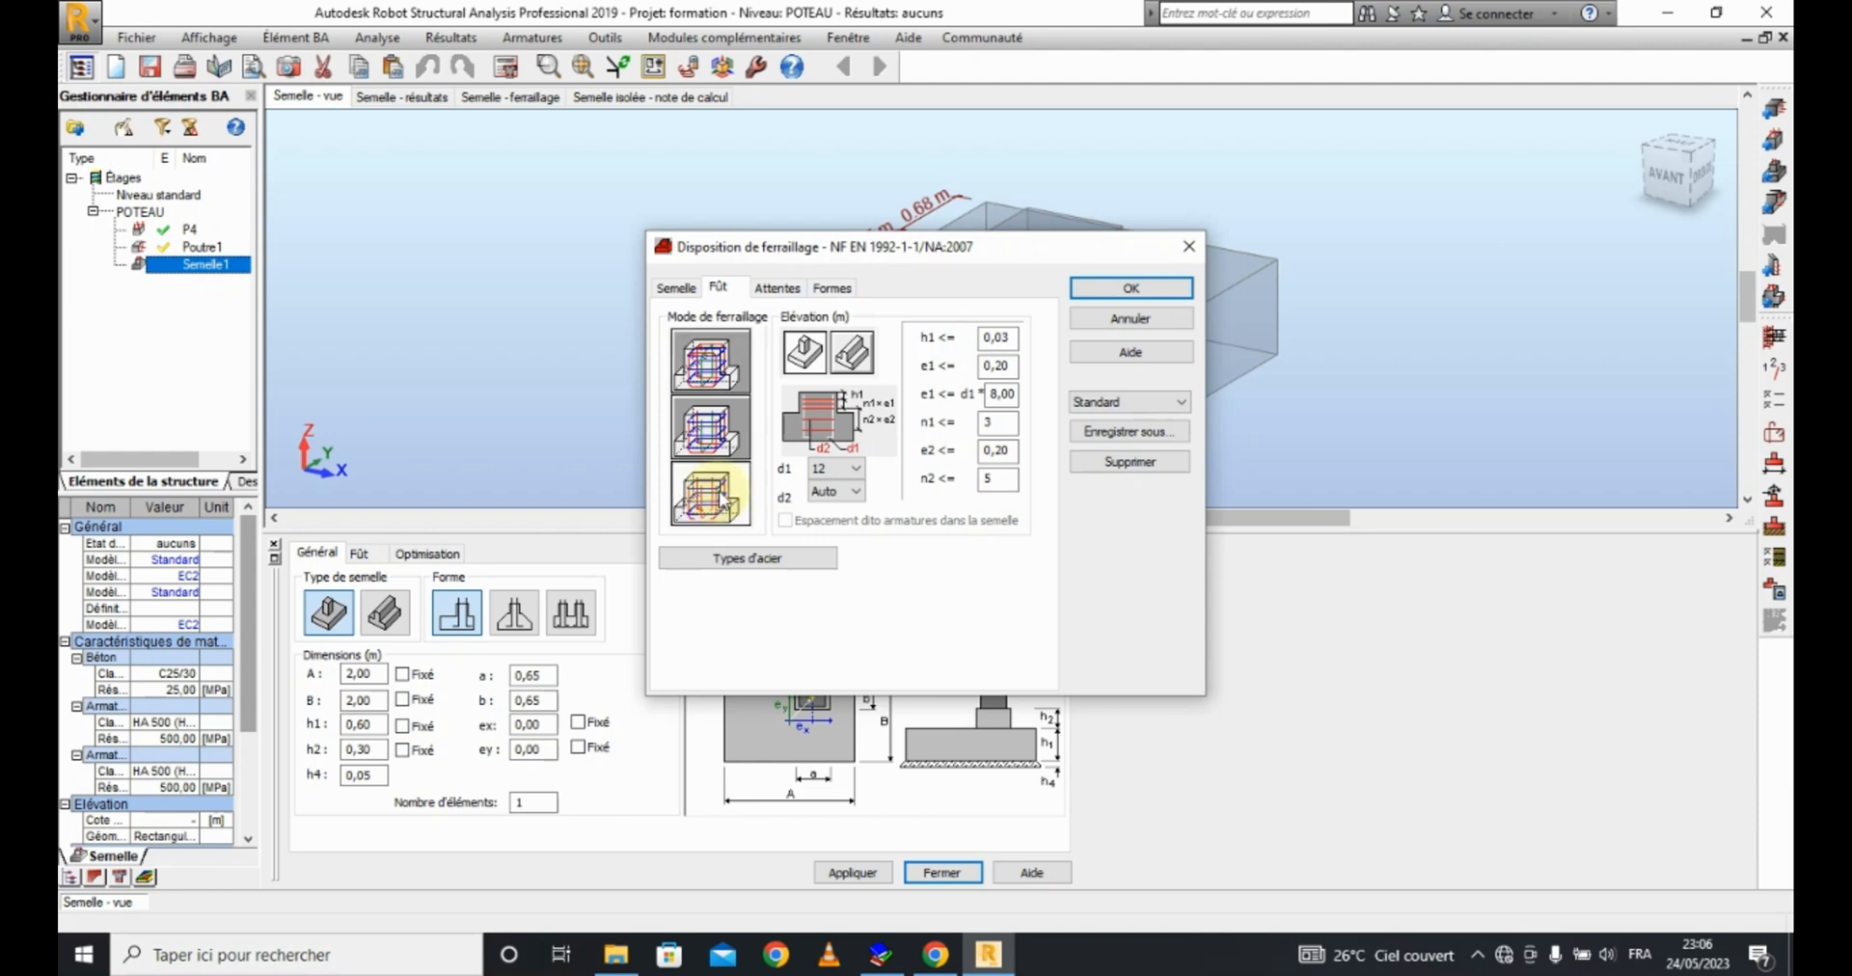
{"action": "left_click", "coordinate": [706, 489]}
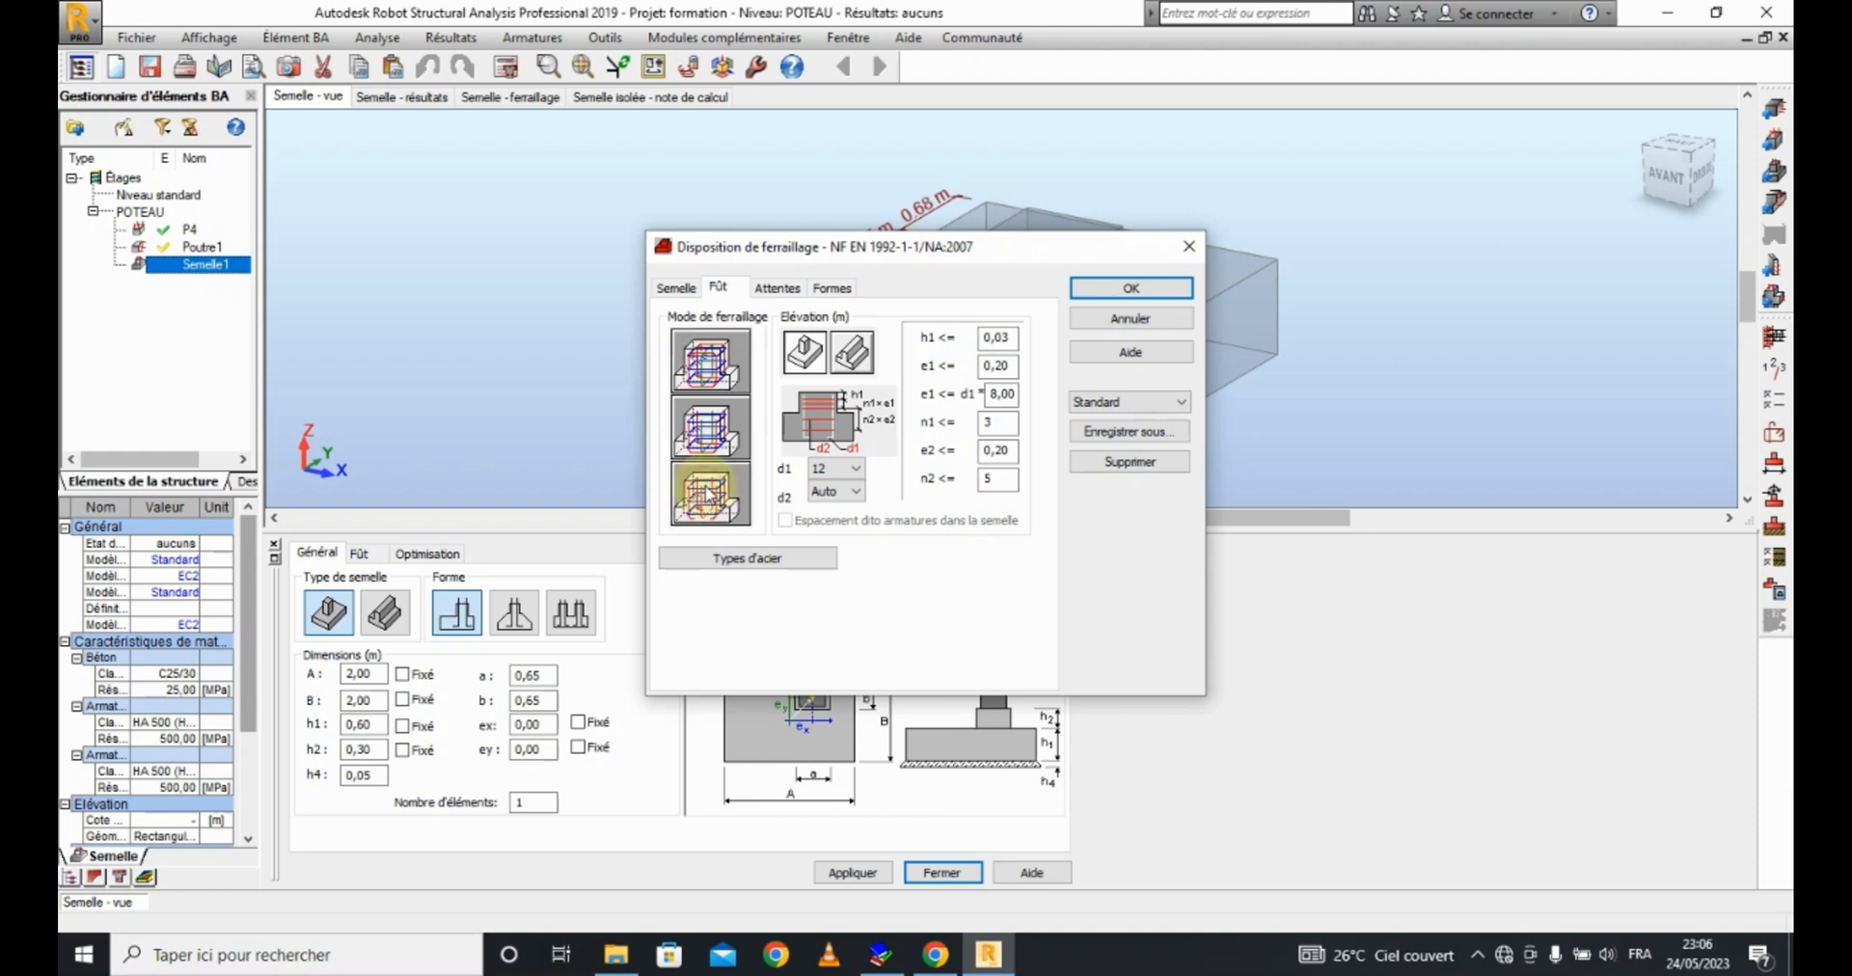
{"action": "left_click", "coordinate": [706, 488]}
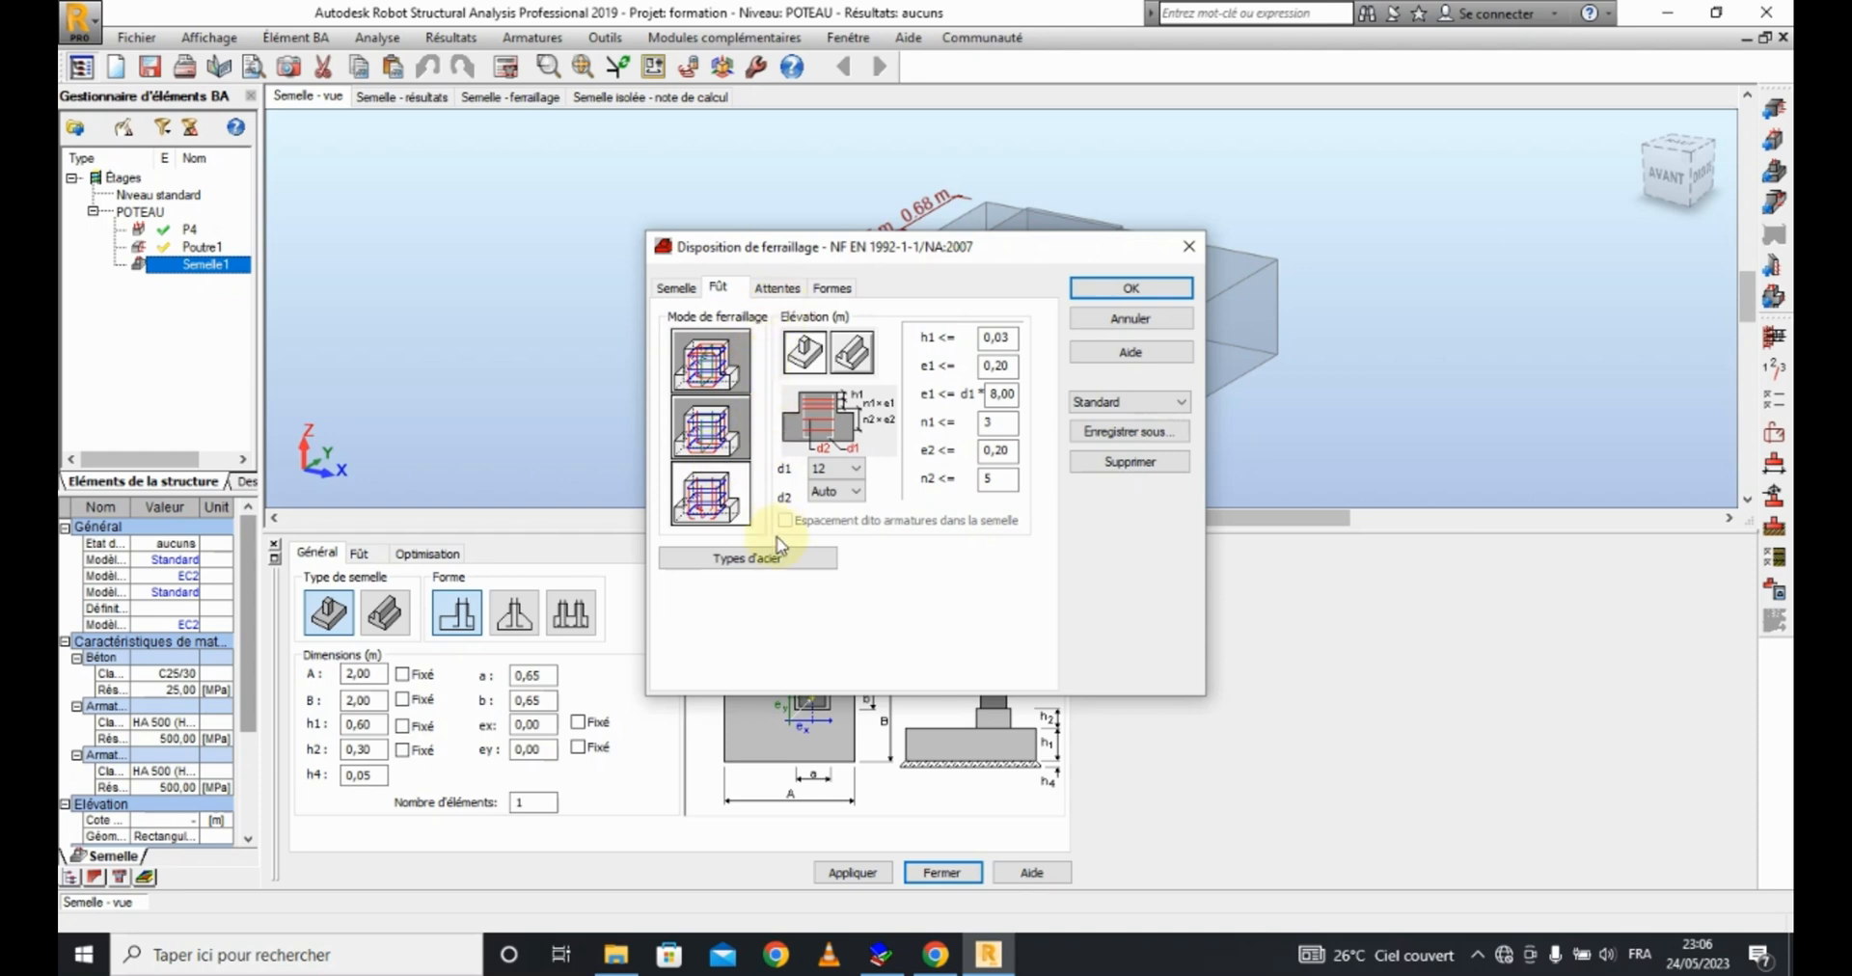
{"action": "left_click", "coordinate": [752, 558]}
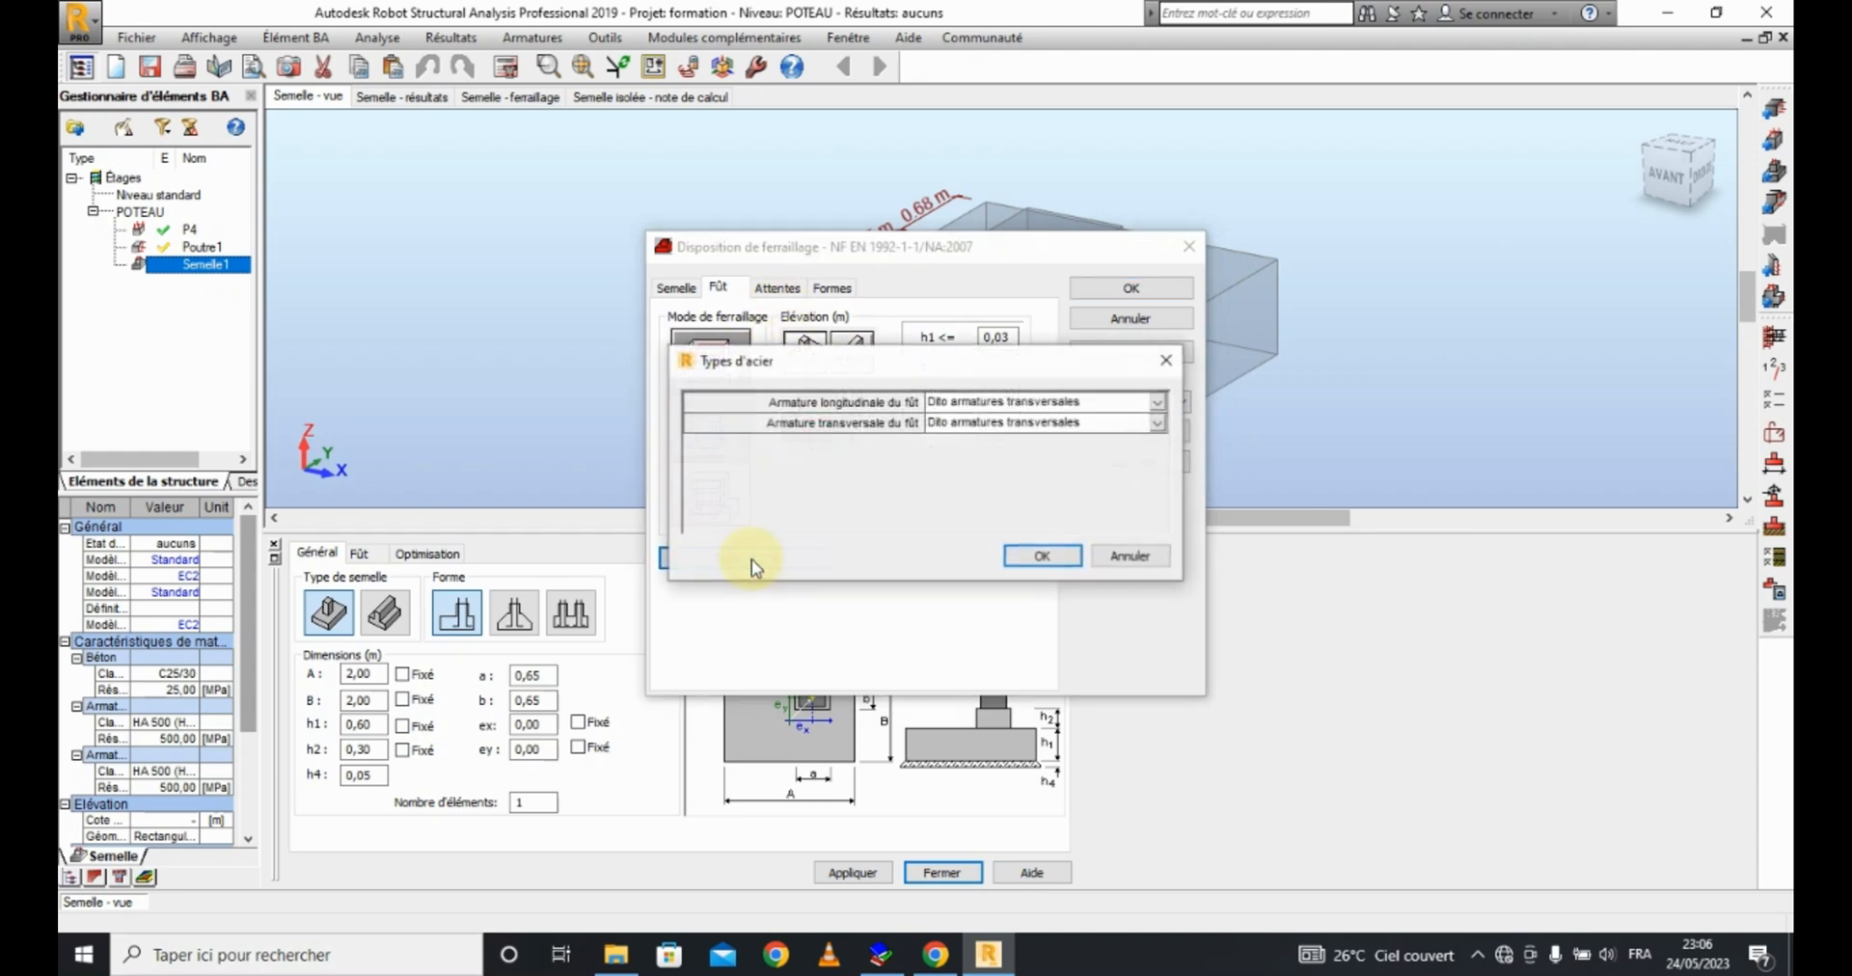
{"action": "left_click", "coordinate": [1117, 556]}
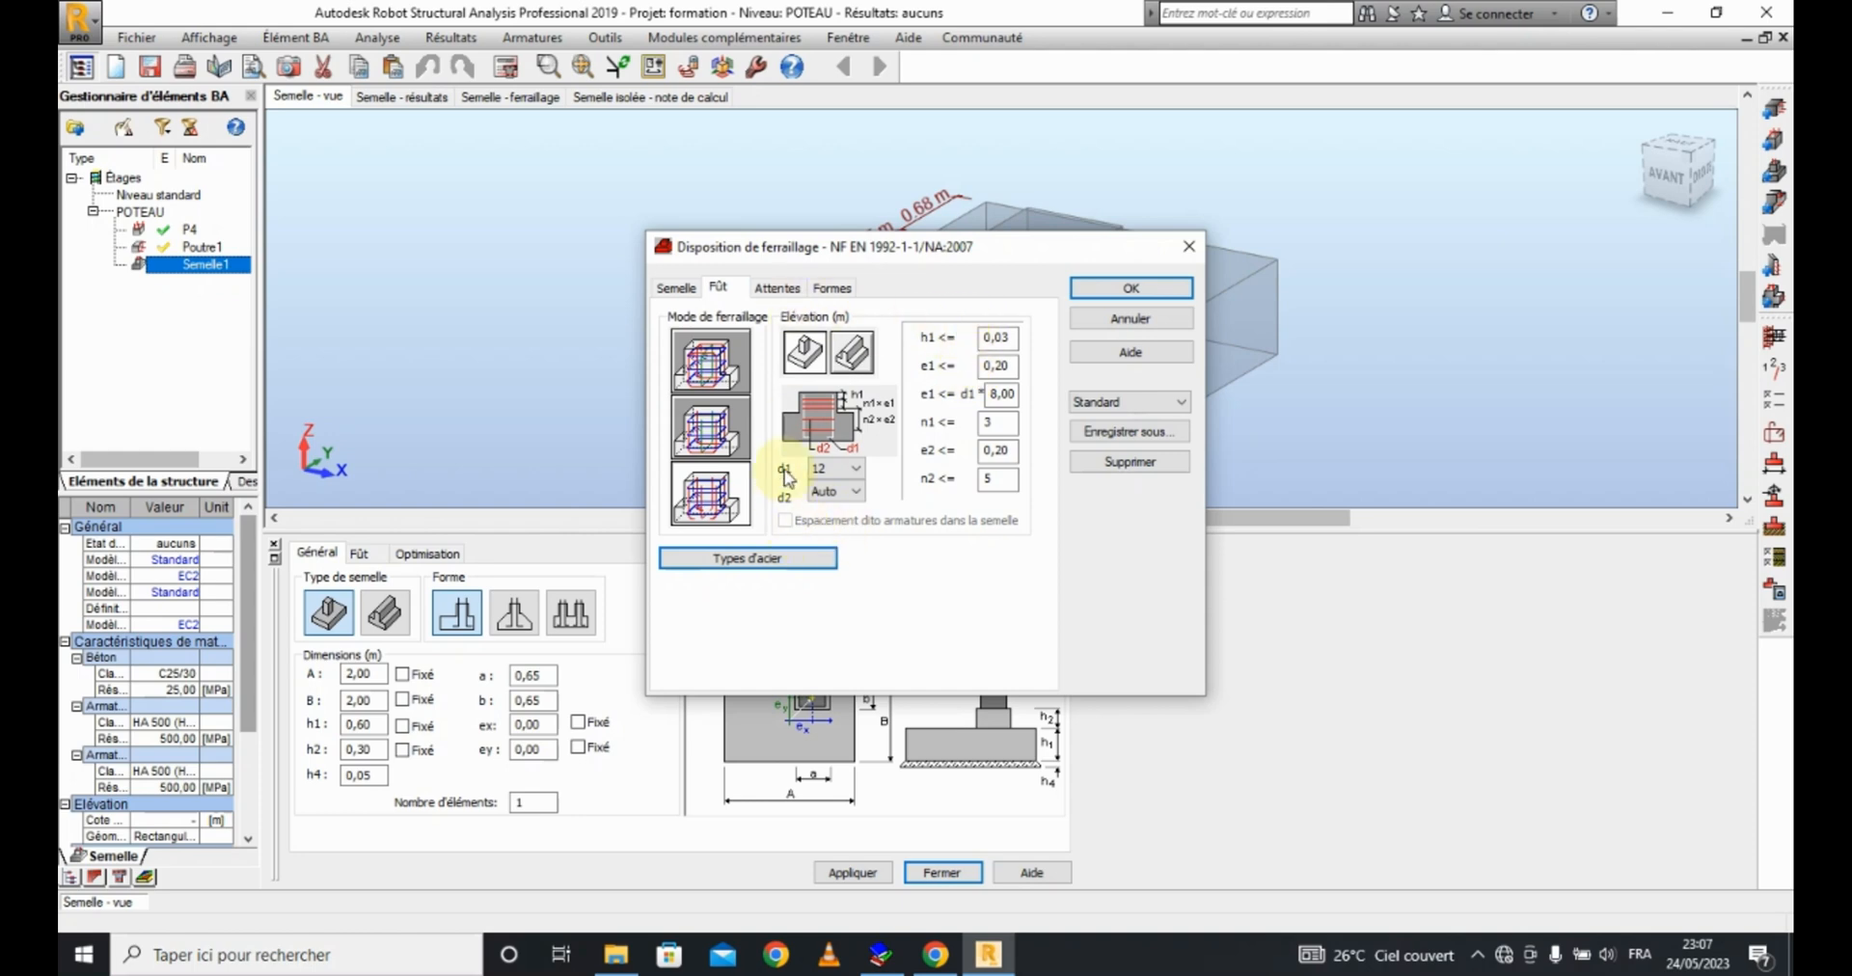
Step: Set the starter bars' connection with the column or wall to Oui and check their number
{"action": "left_click", "coordinate": [785, 291]}
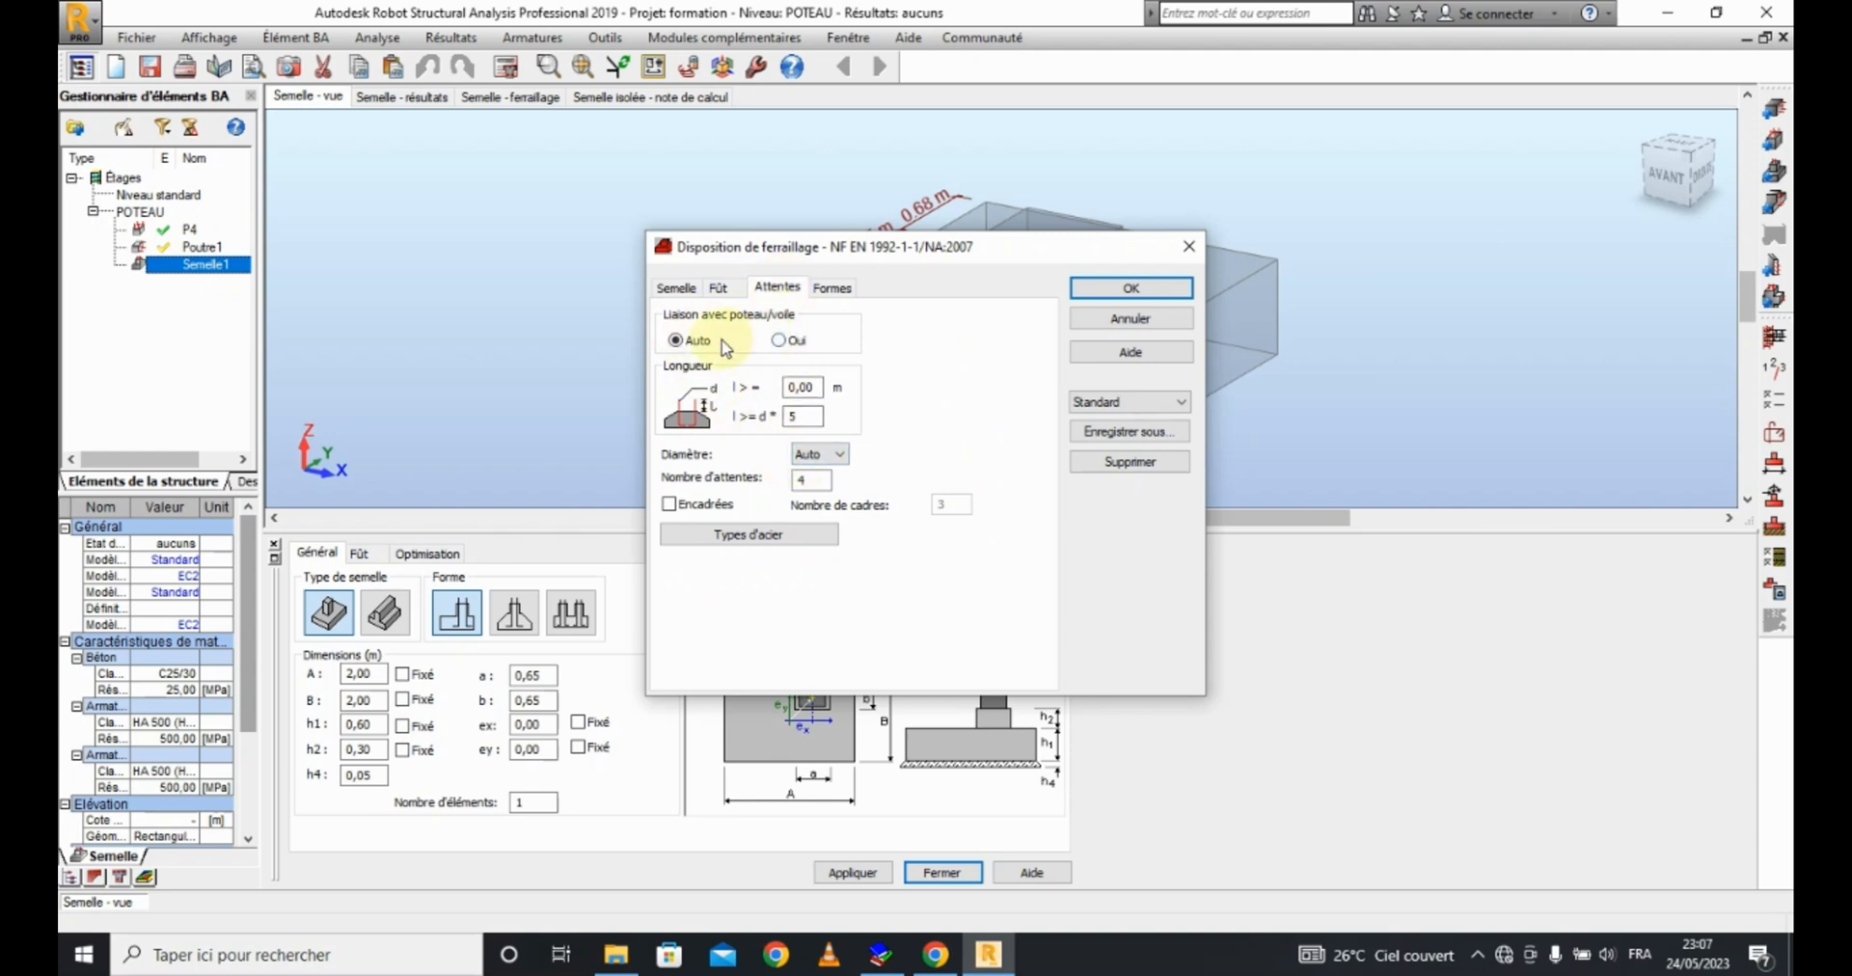
{"action": "left_click", "coordinate": [780, 340]}
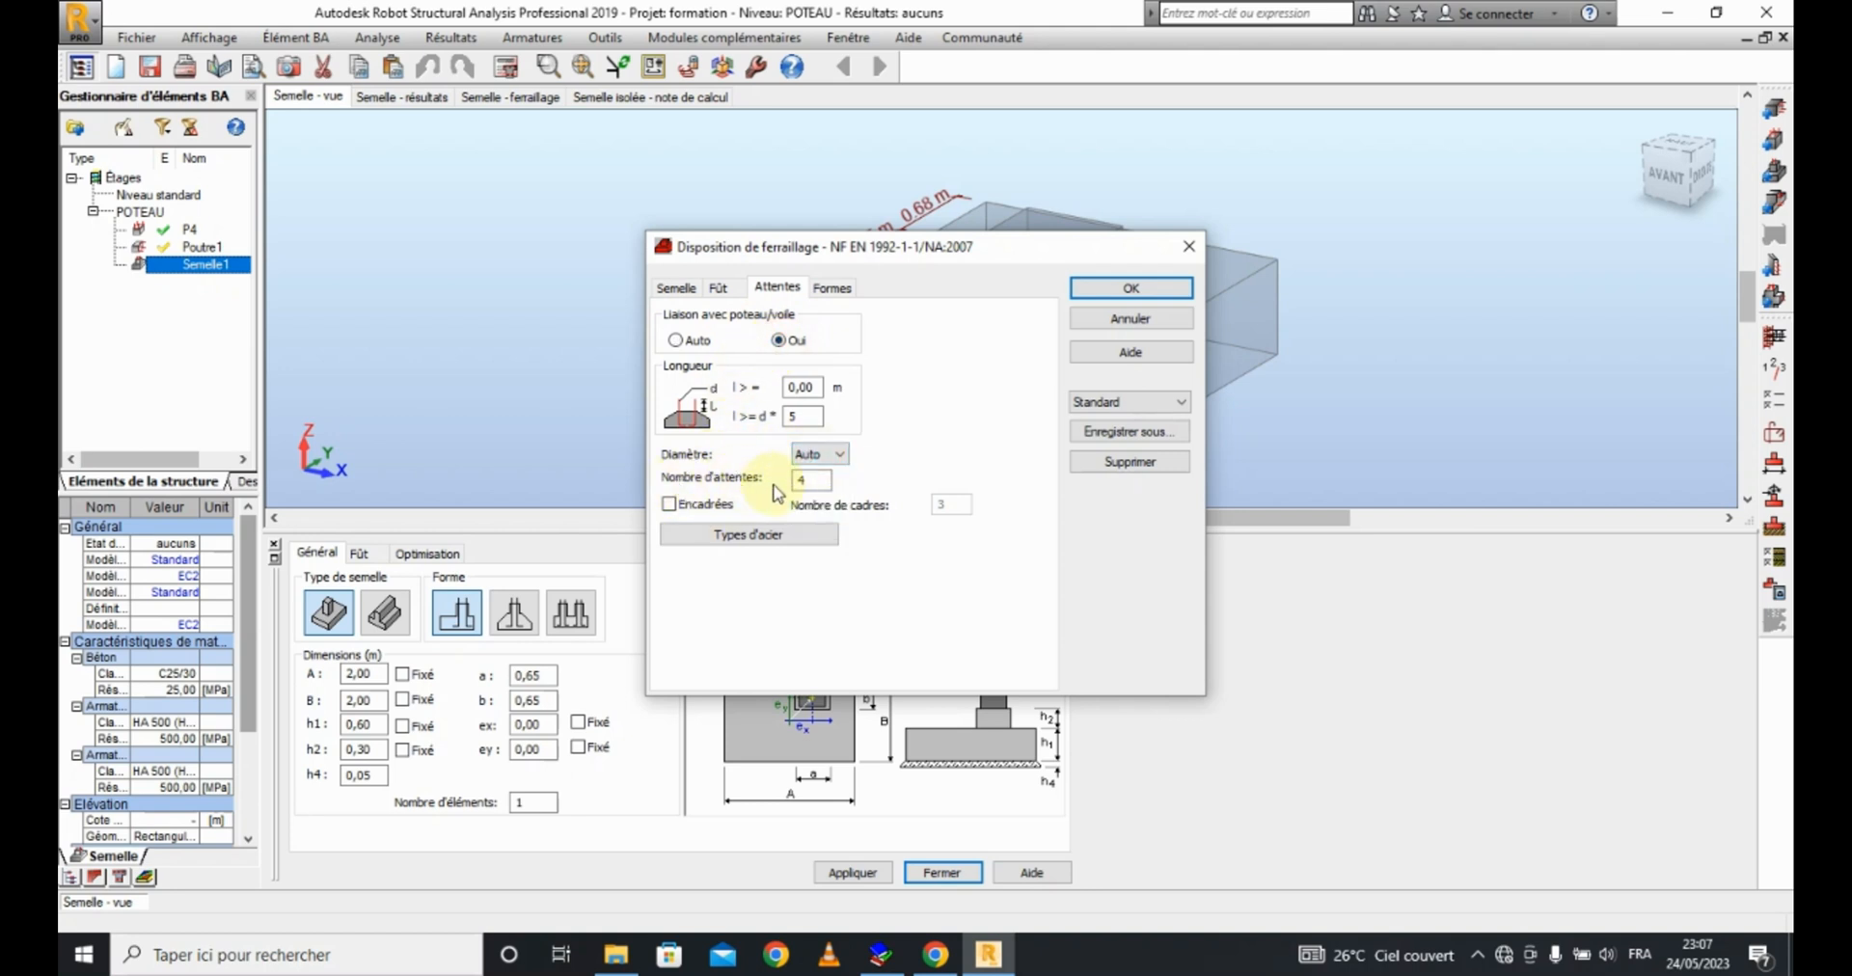
{"action": "left_click", "coordinate": [809, 480]}
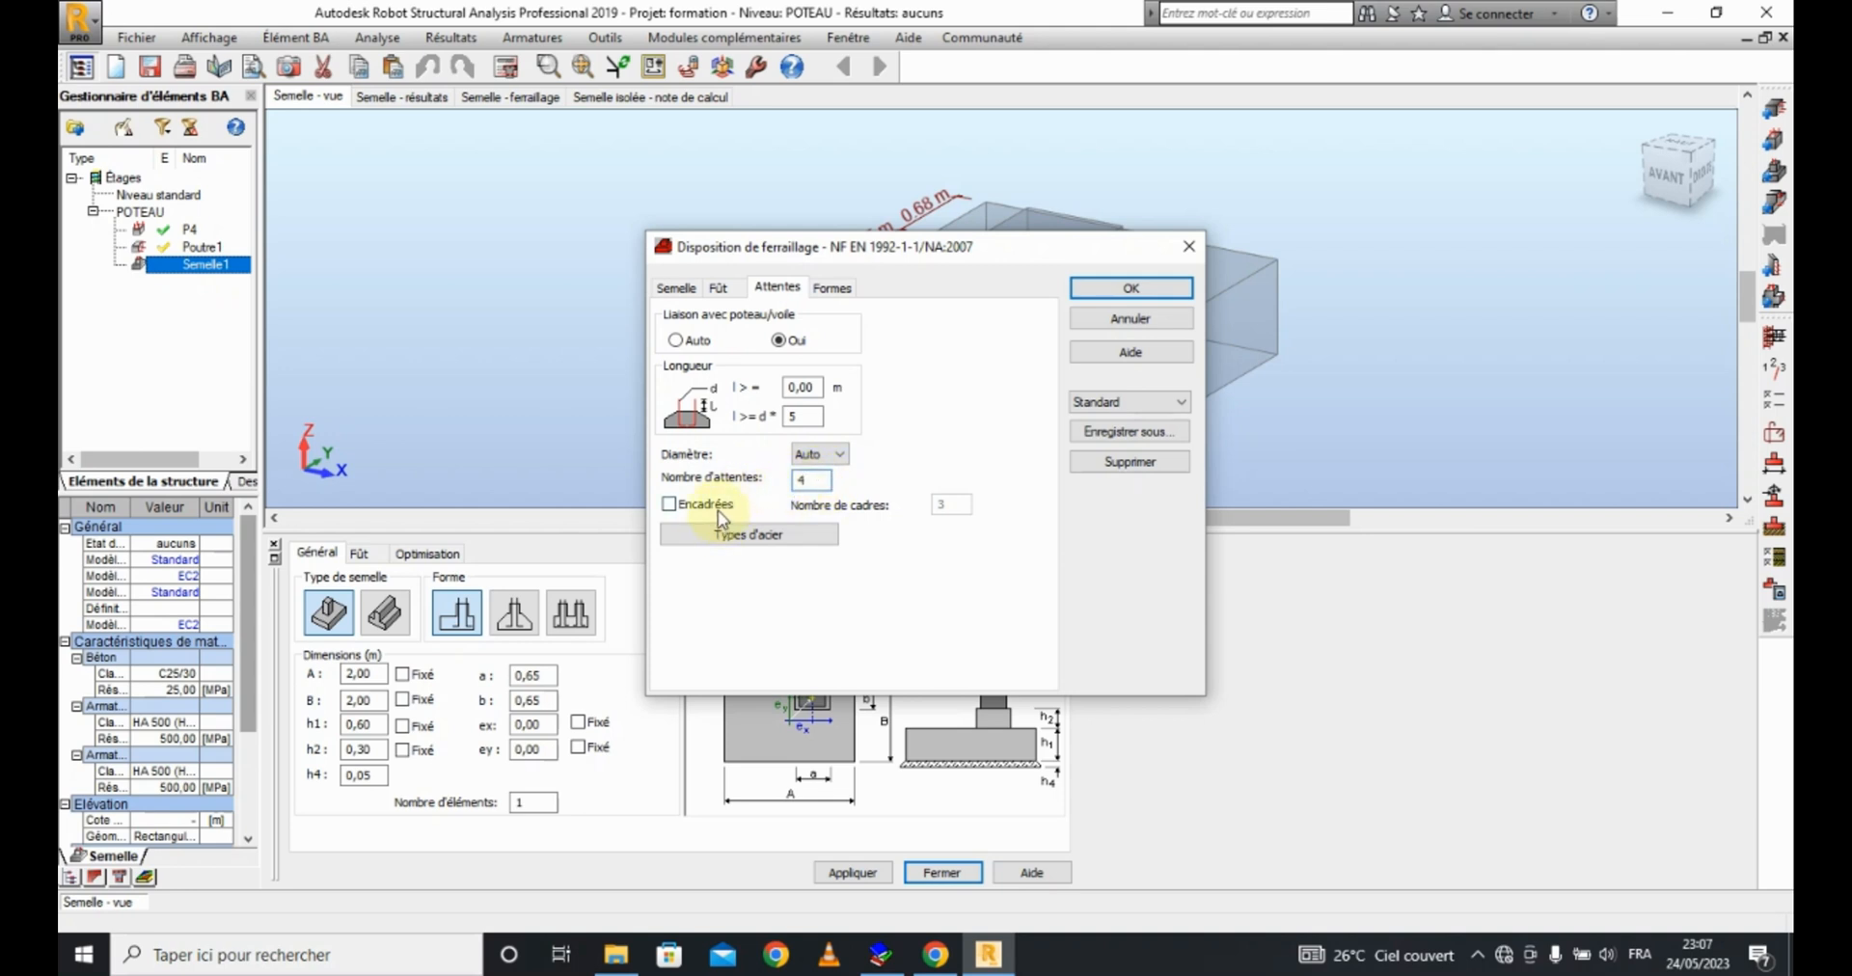
Step: Review the bar shapes, save the reinforcement layout under the name EC2 and apply it to the footing
{"action": "left_click", "coordinate": [831, 288]}
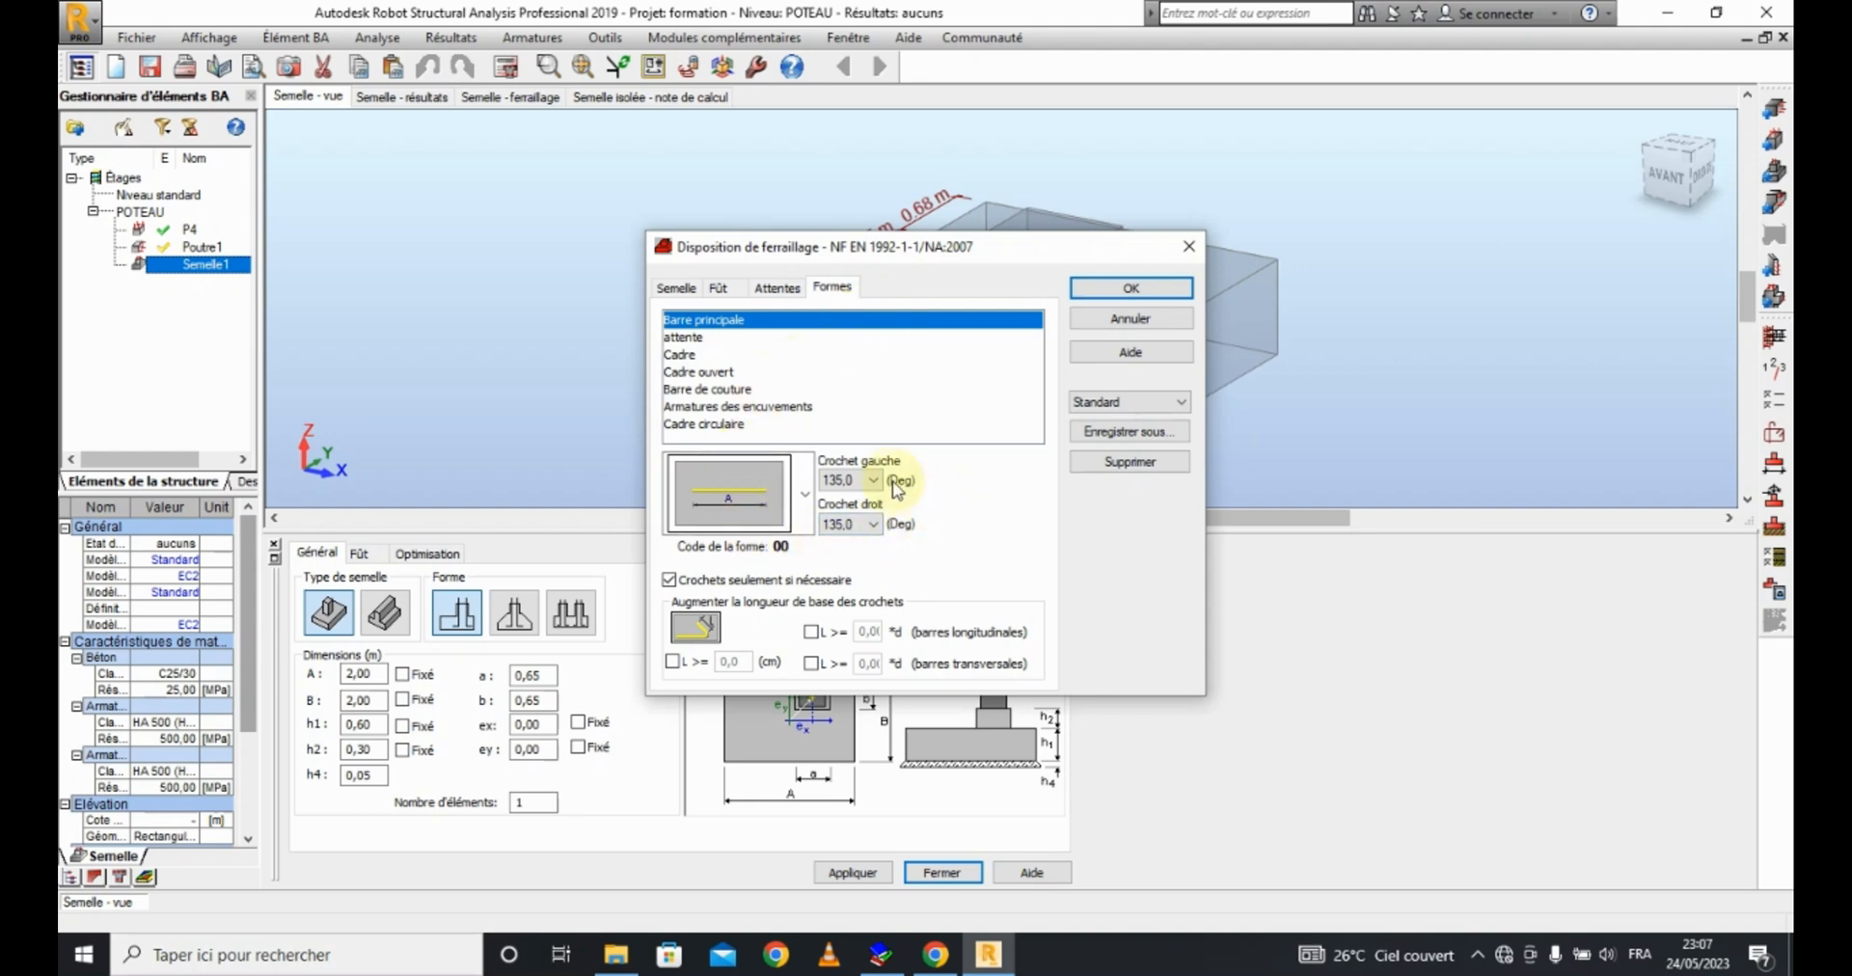
{"action": "left_click", "coordinate": [1137, 433]}
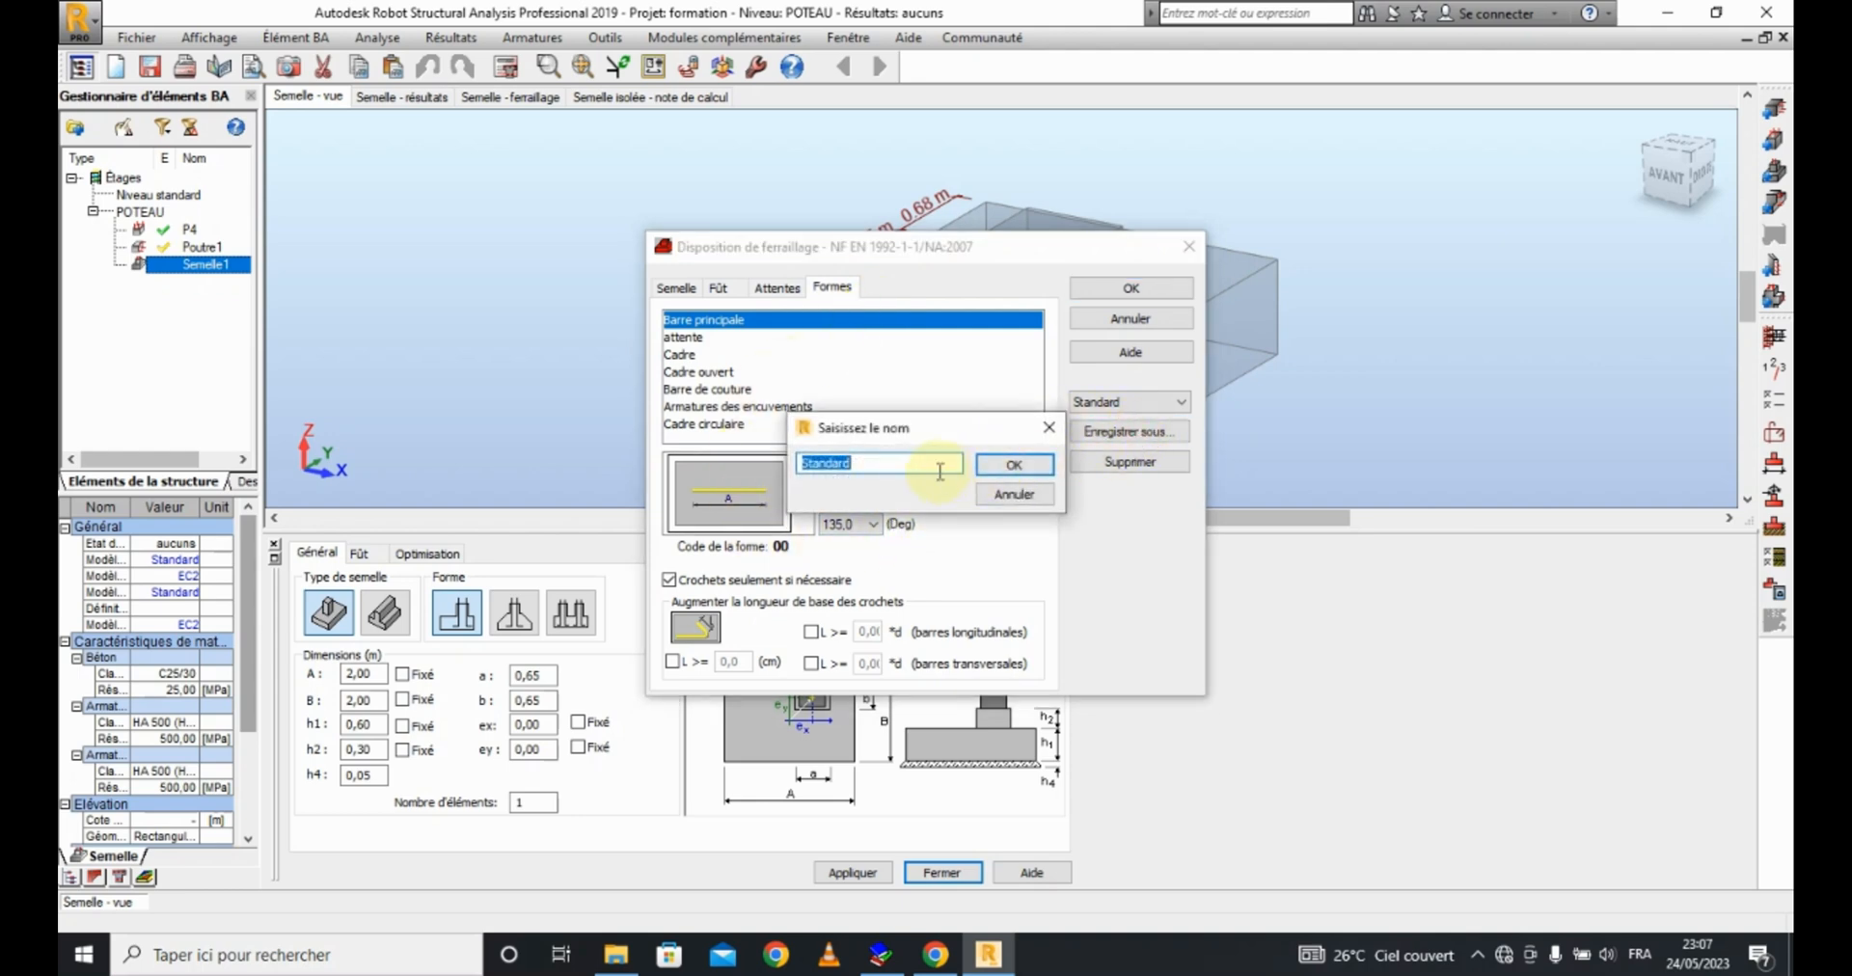
{"action": "type", "text": "EC2"}
{"action": "left_click", "coordinate": [1014, 464]}
{"action": "left_click", "coordinate": [1153, 289]}
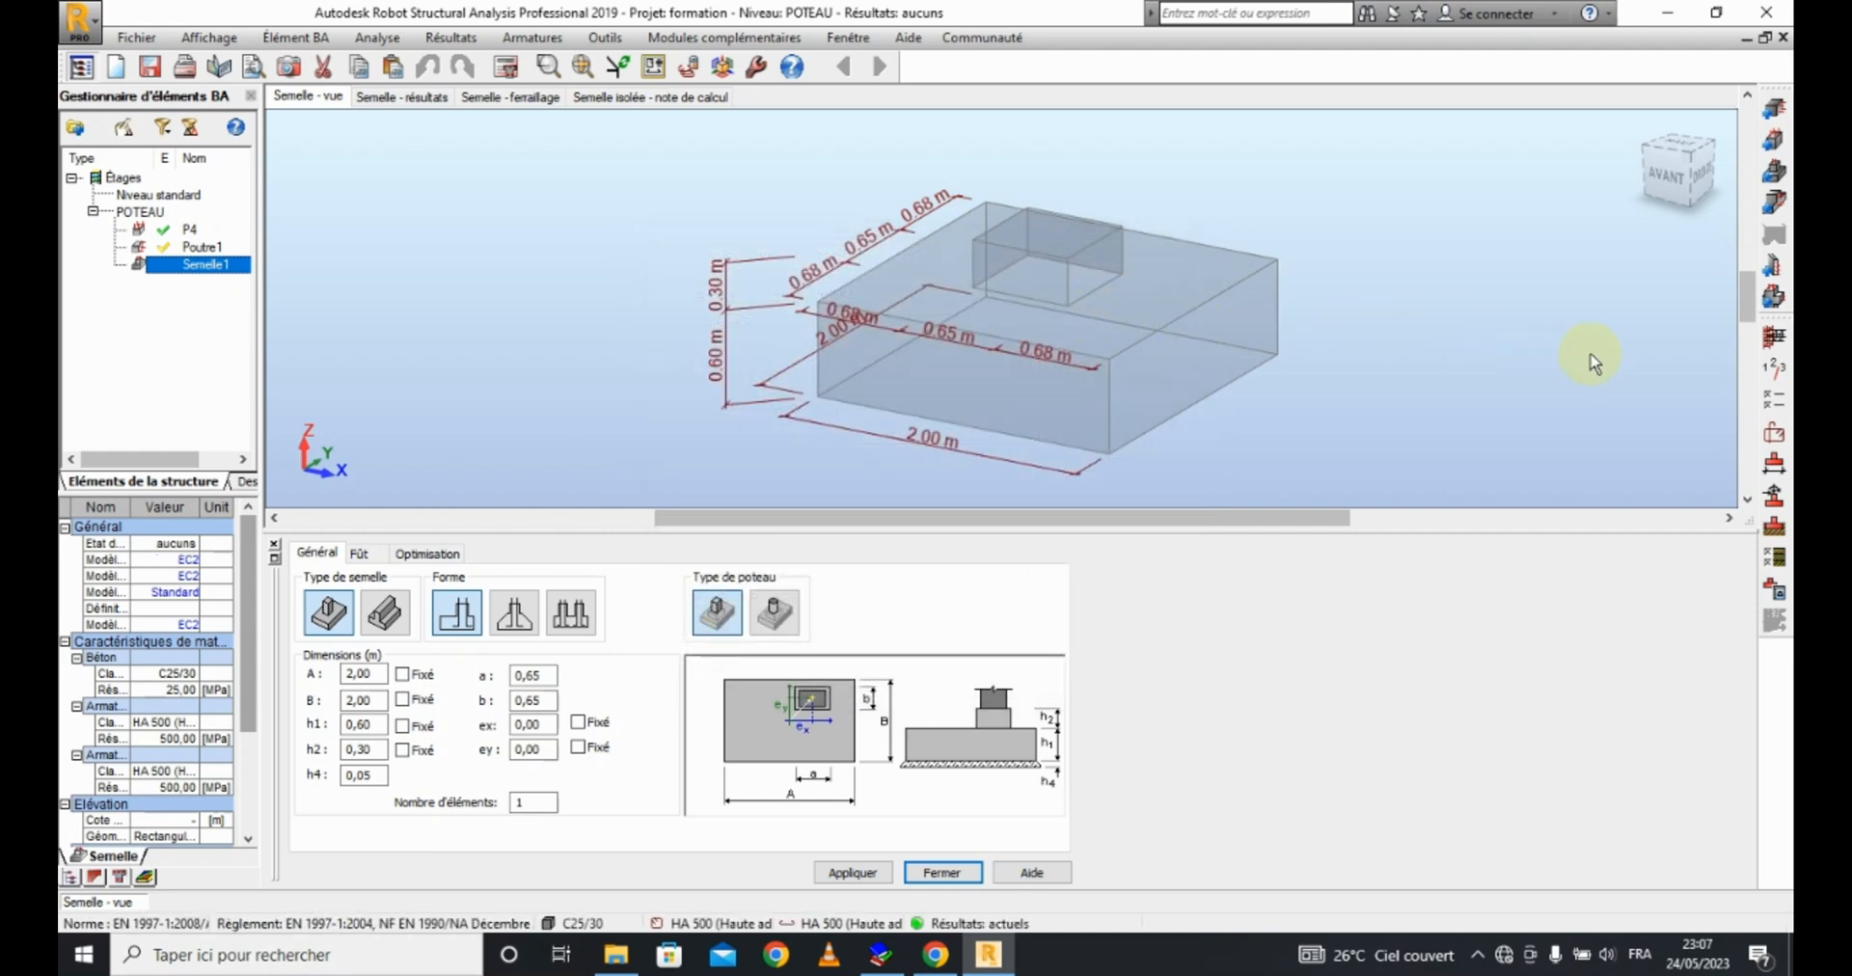
Step: In the soil parameters, set the excavation bottom level Nf to -1.2 m
{"action": "left_click", "coordinate": [1780, 524]}
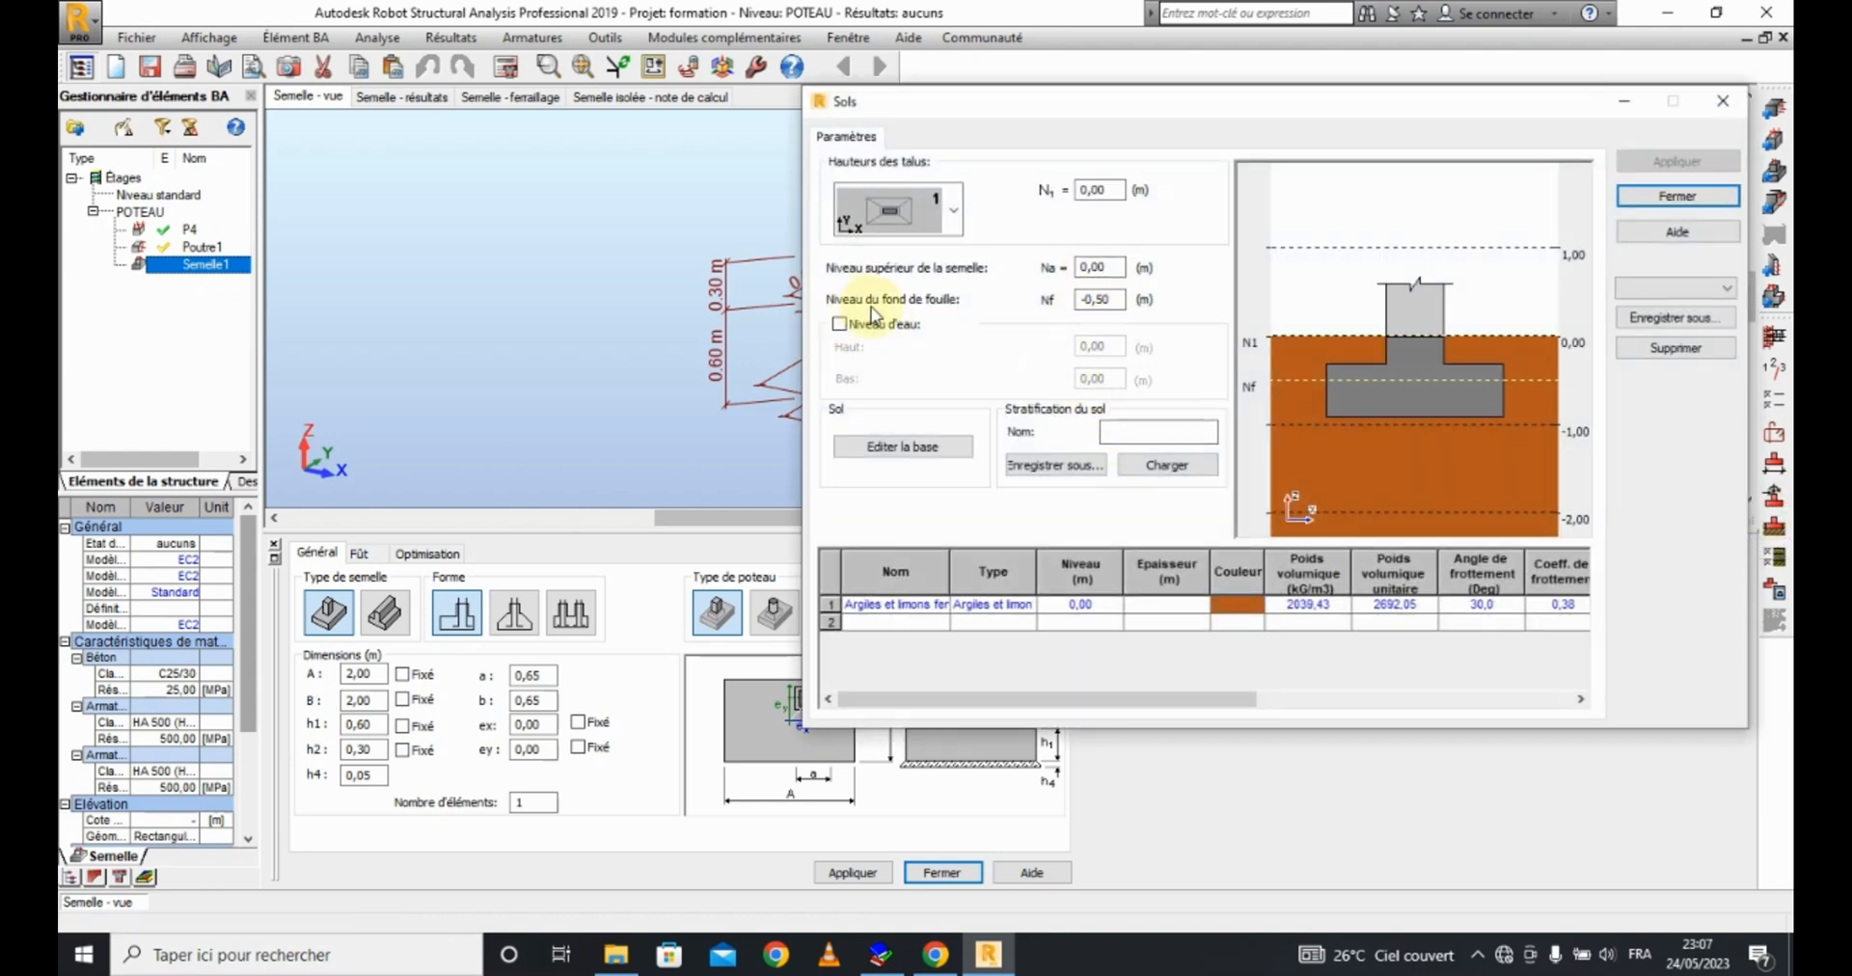
{"action": "left_click", "coordinate": [1109, 299]}
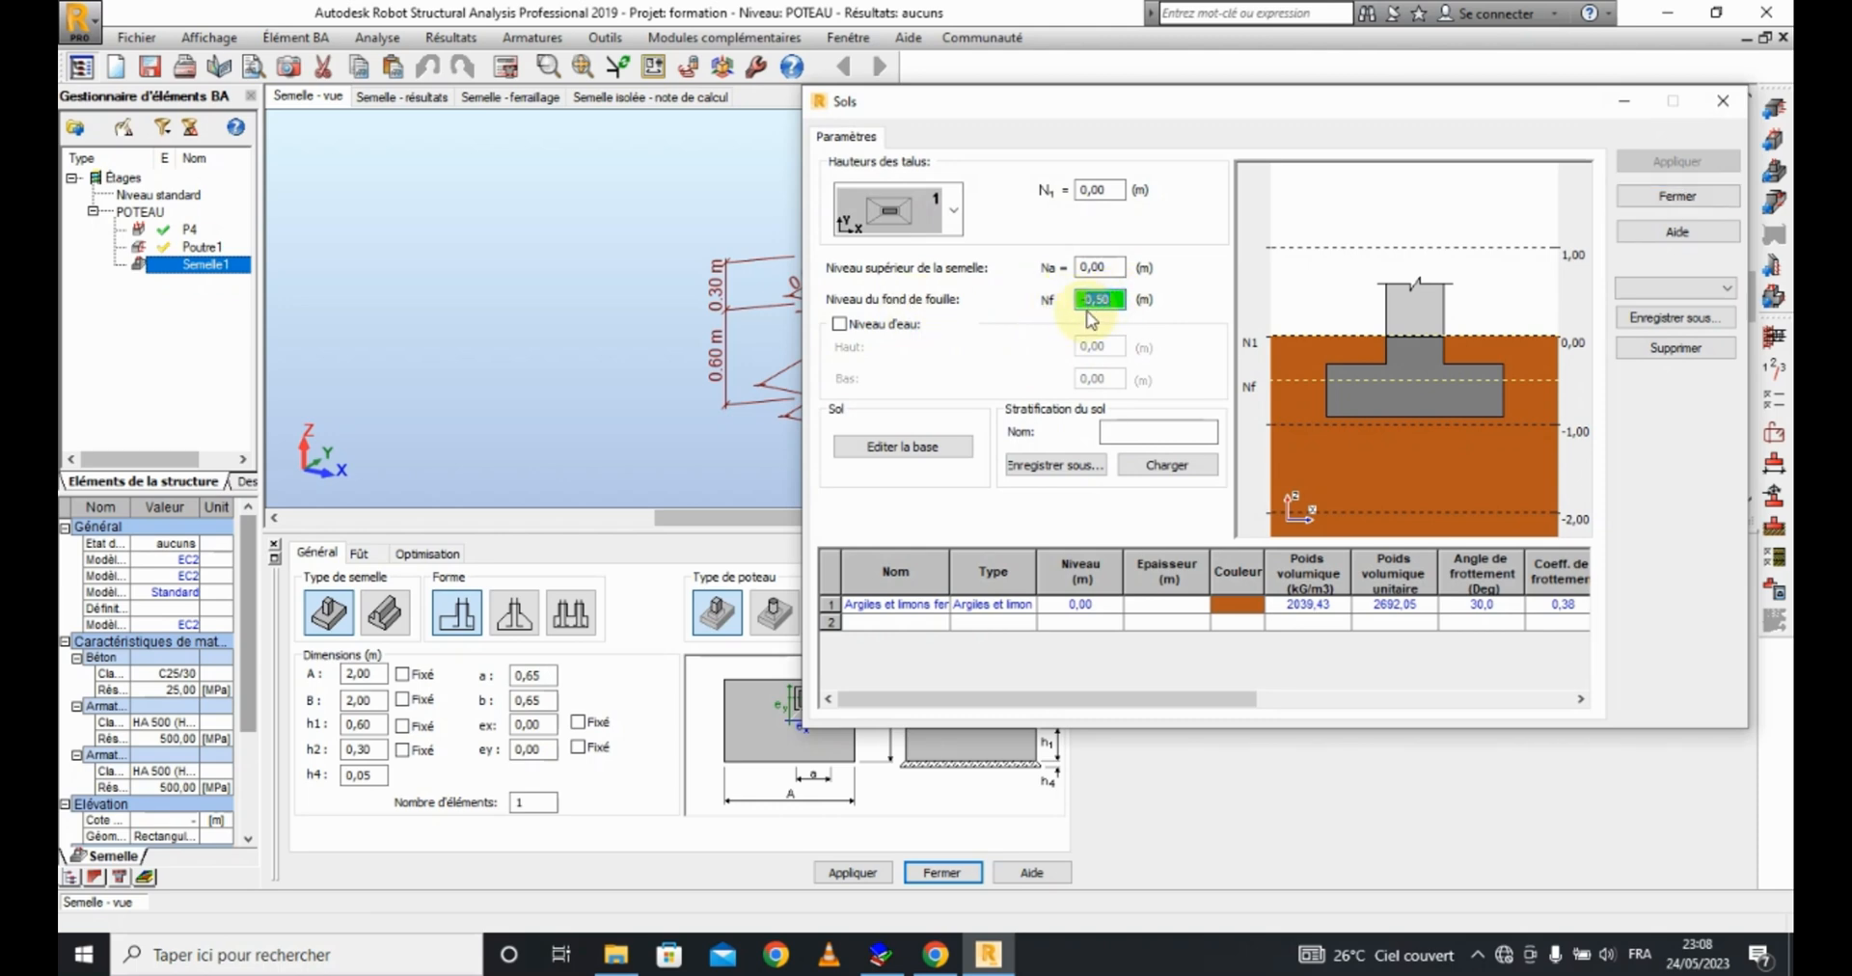
{"action": "type", "text": "-1"}
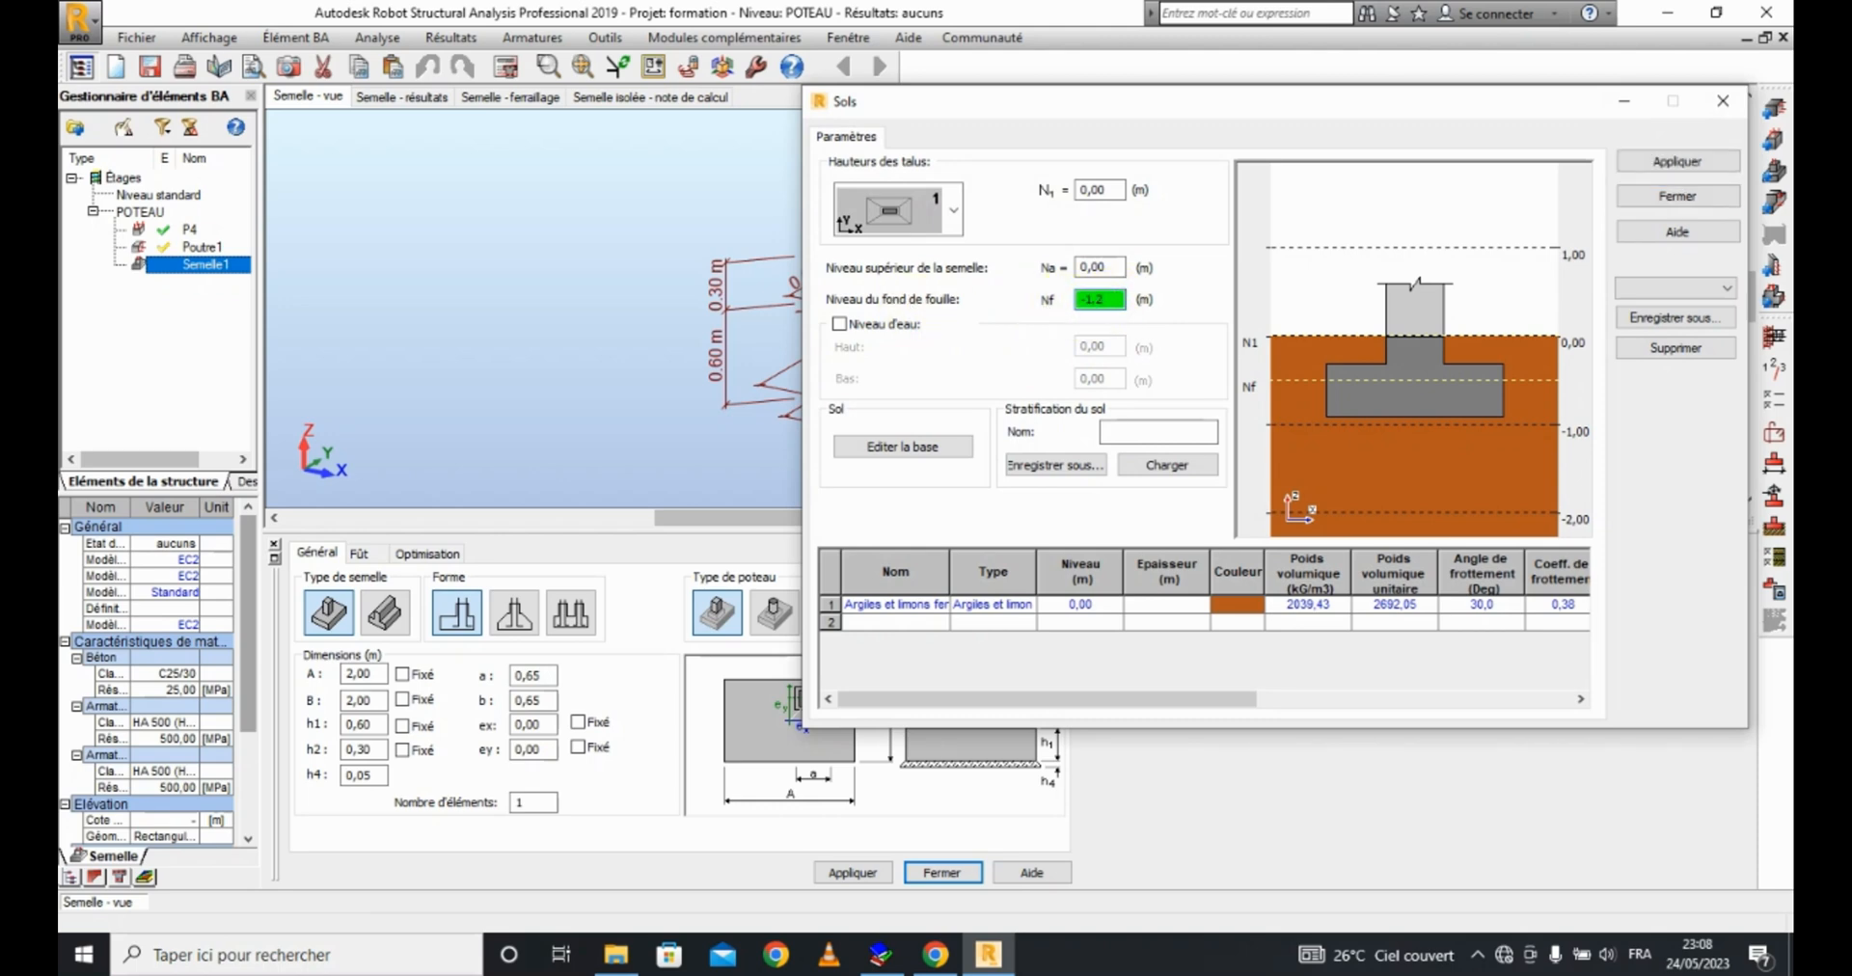
{"action": "left_click", "coordinate": [1082, 266]}
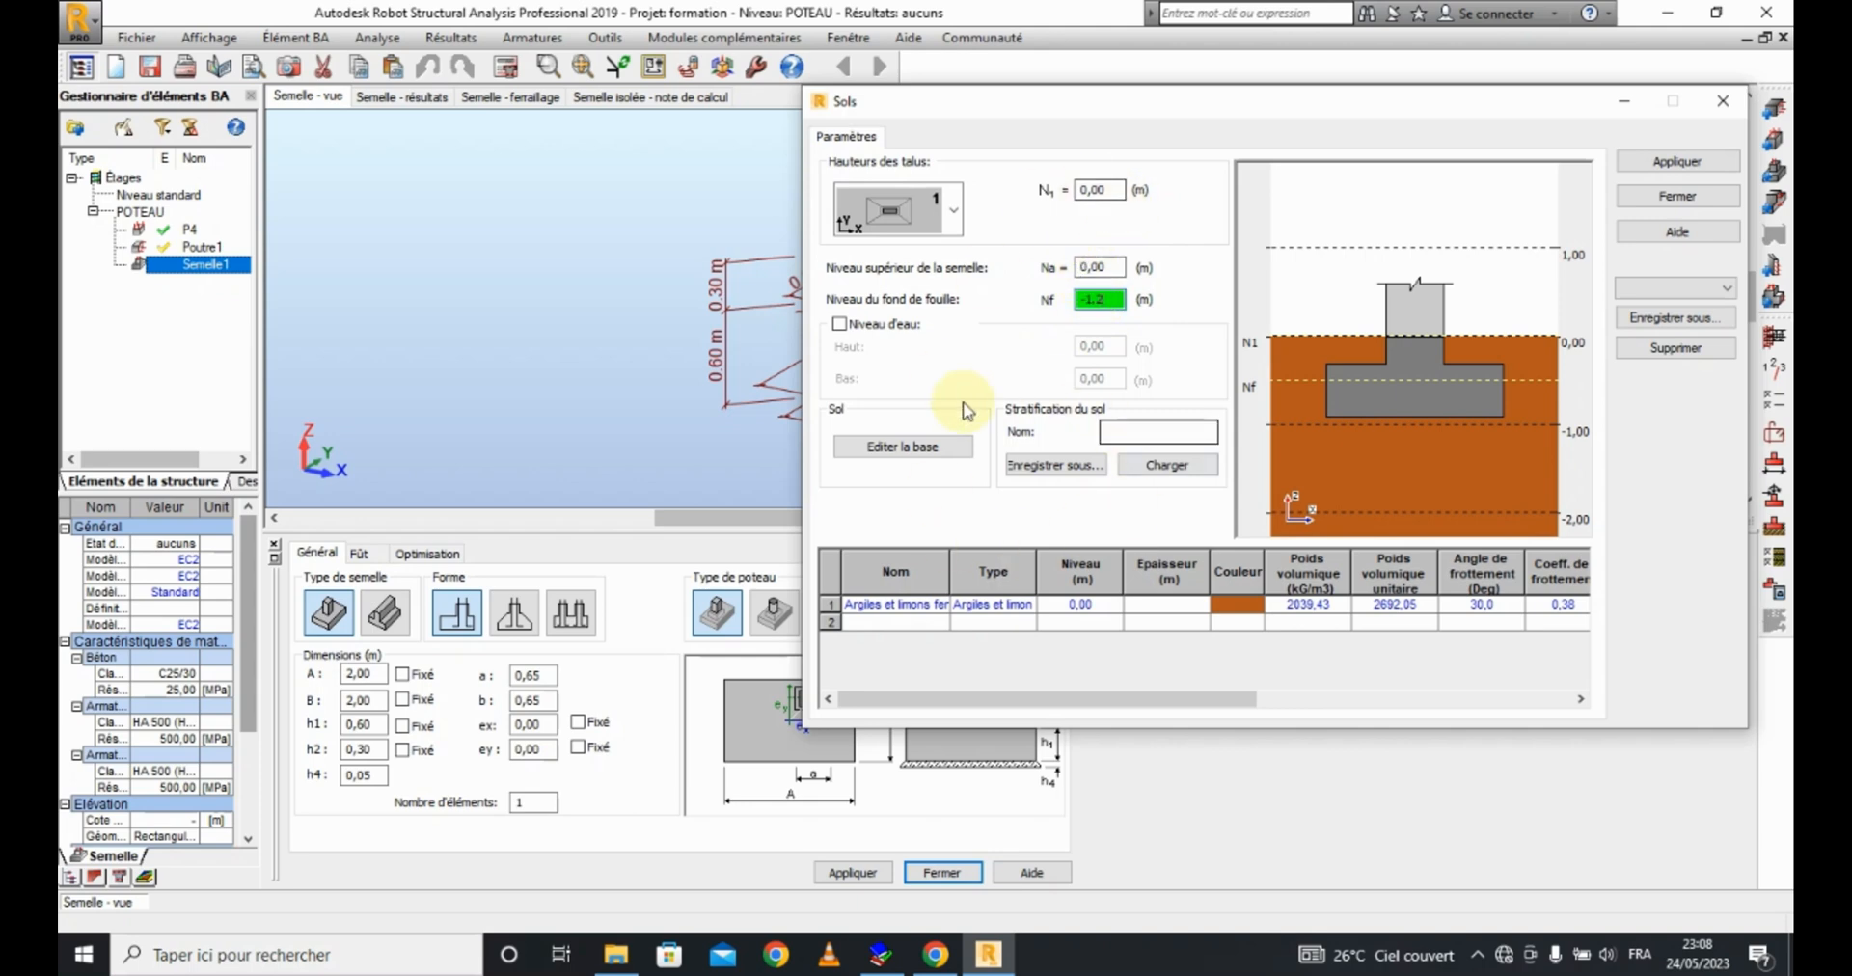
Step: Save the soil parameters under the name EC2 and apply them to the footing
{"action": "left_click", "coordinate": [1676, 317]}
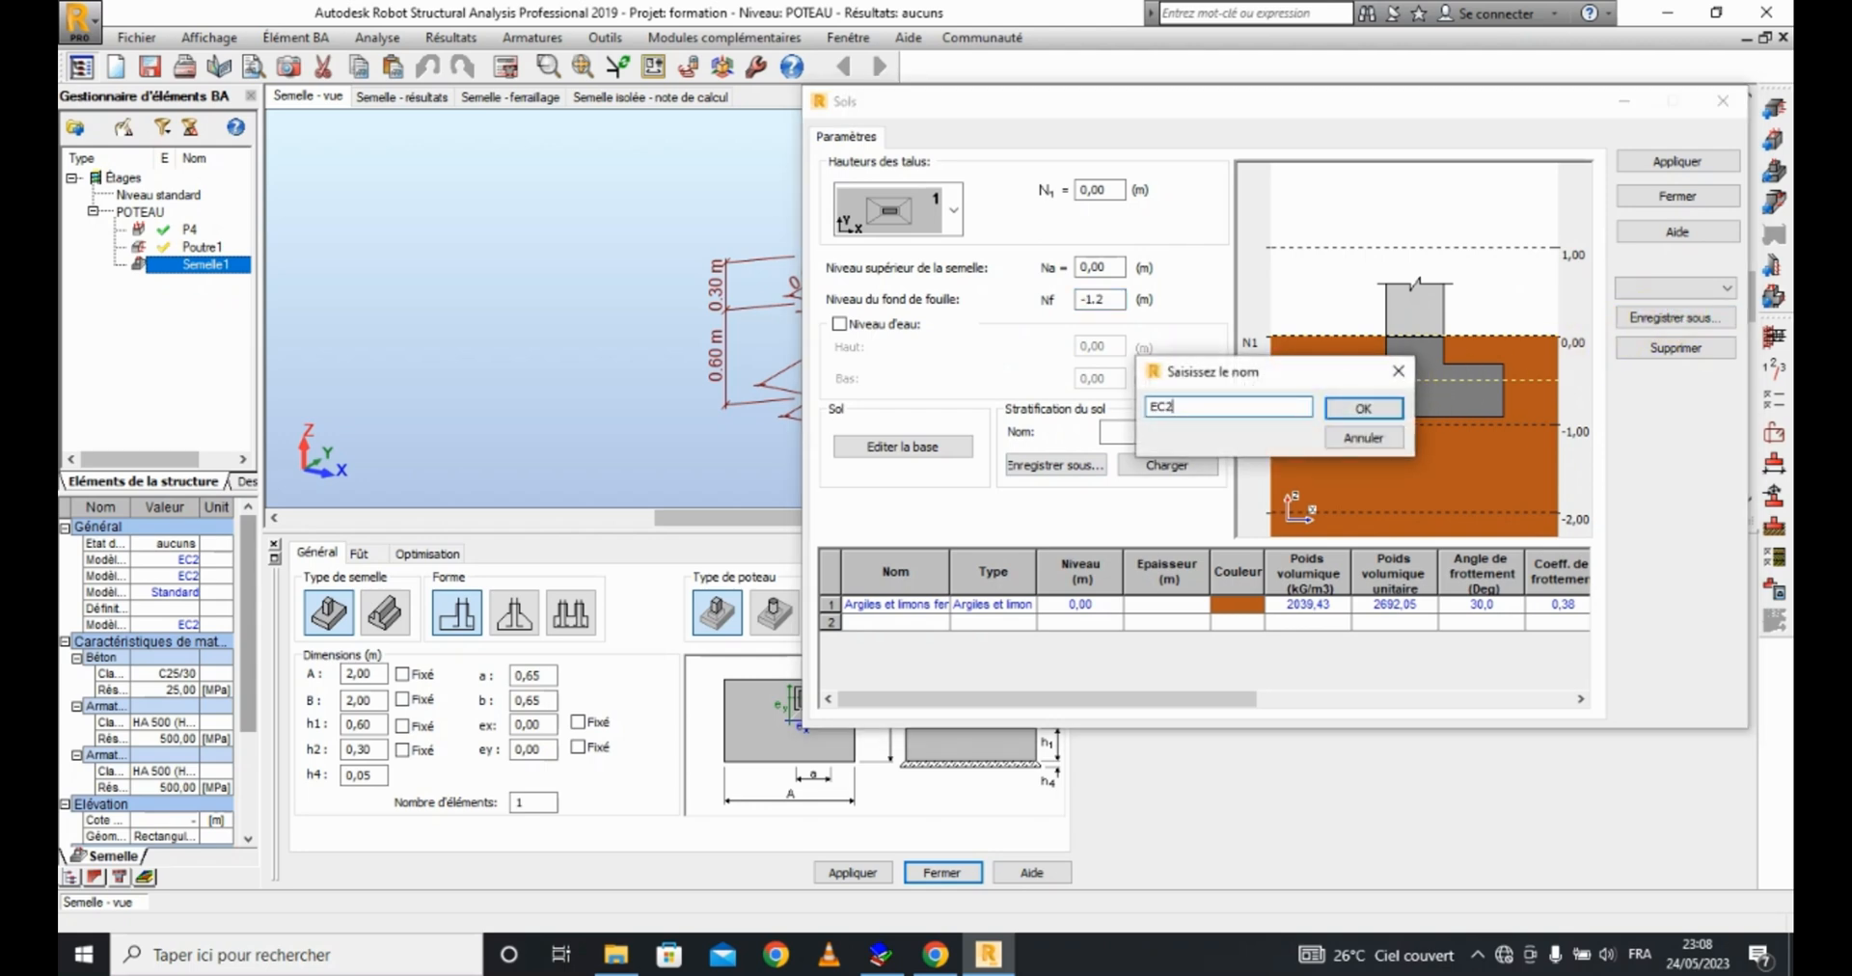
{"action": "left_click", "coordinate": [1370, 412]}
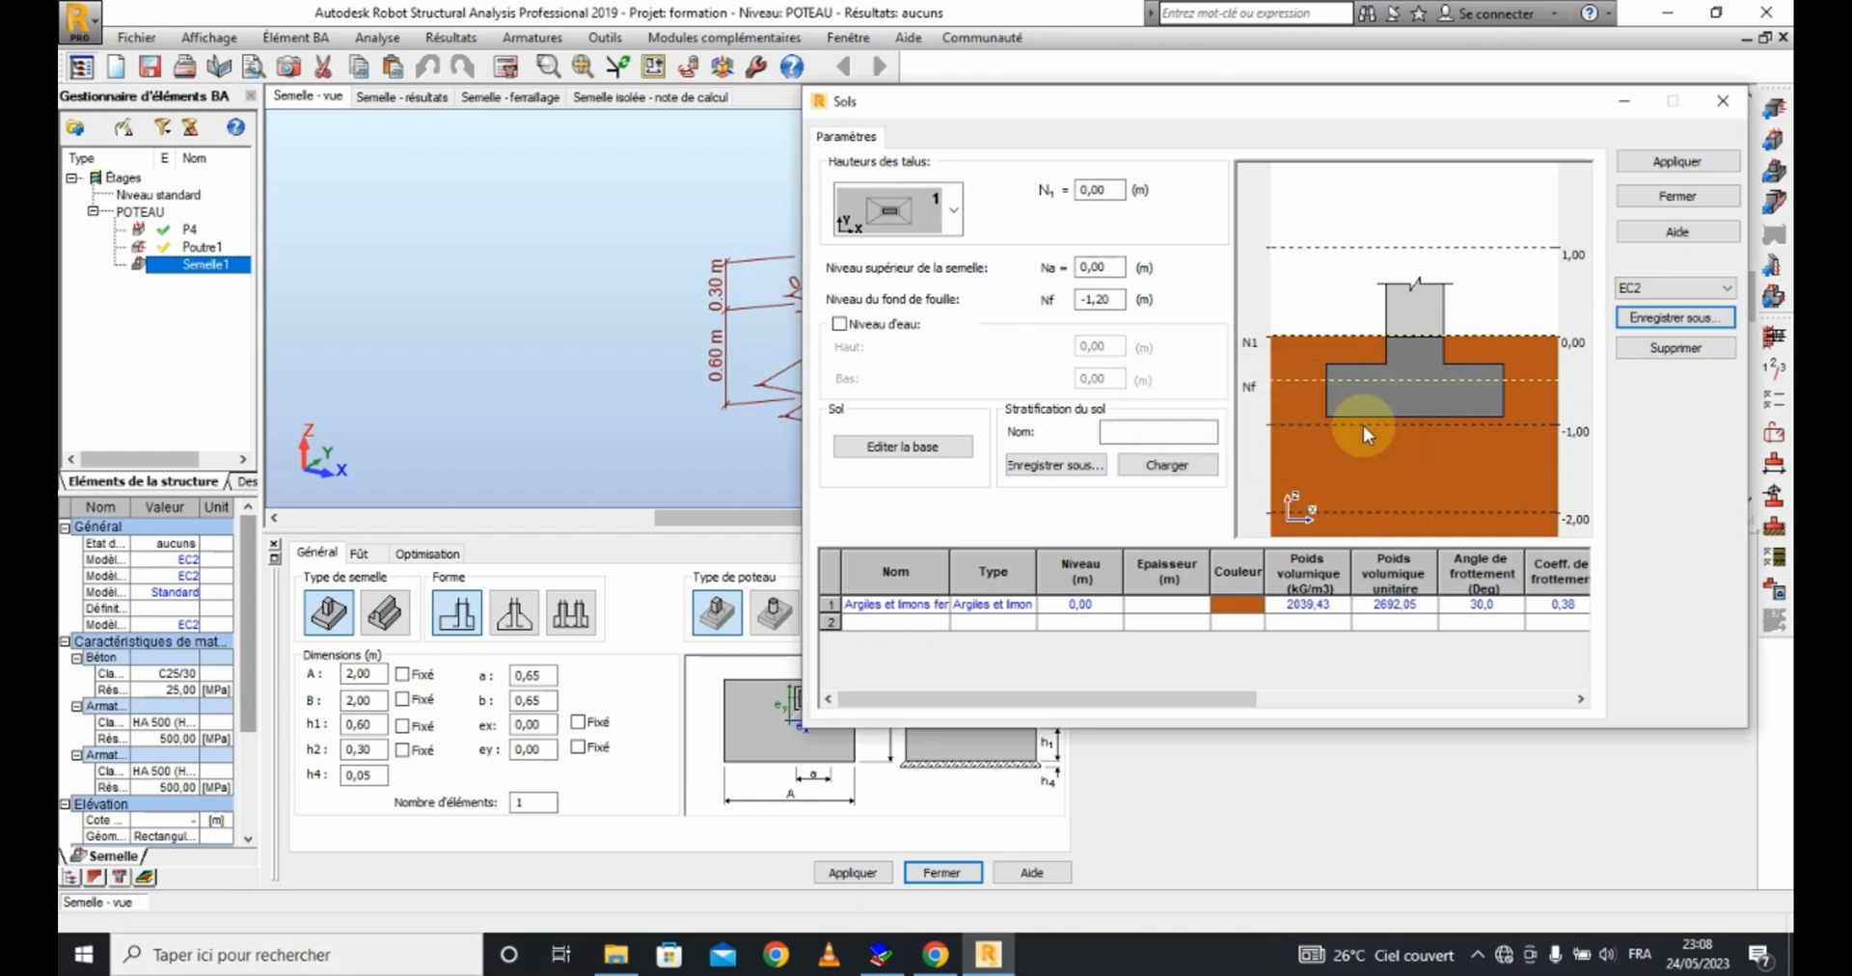
{"action": "left_click", "coordinate": [1676, 161]}
{"action": "left_click", "coordinate": [1659, 199]}
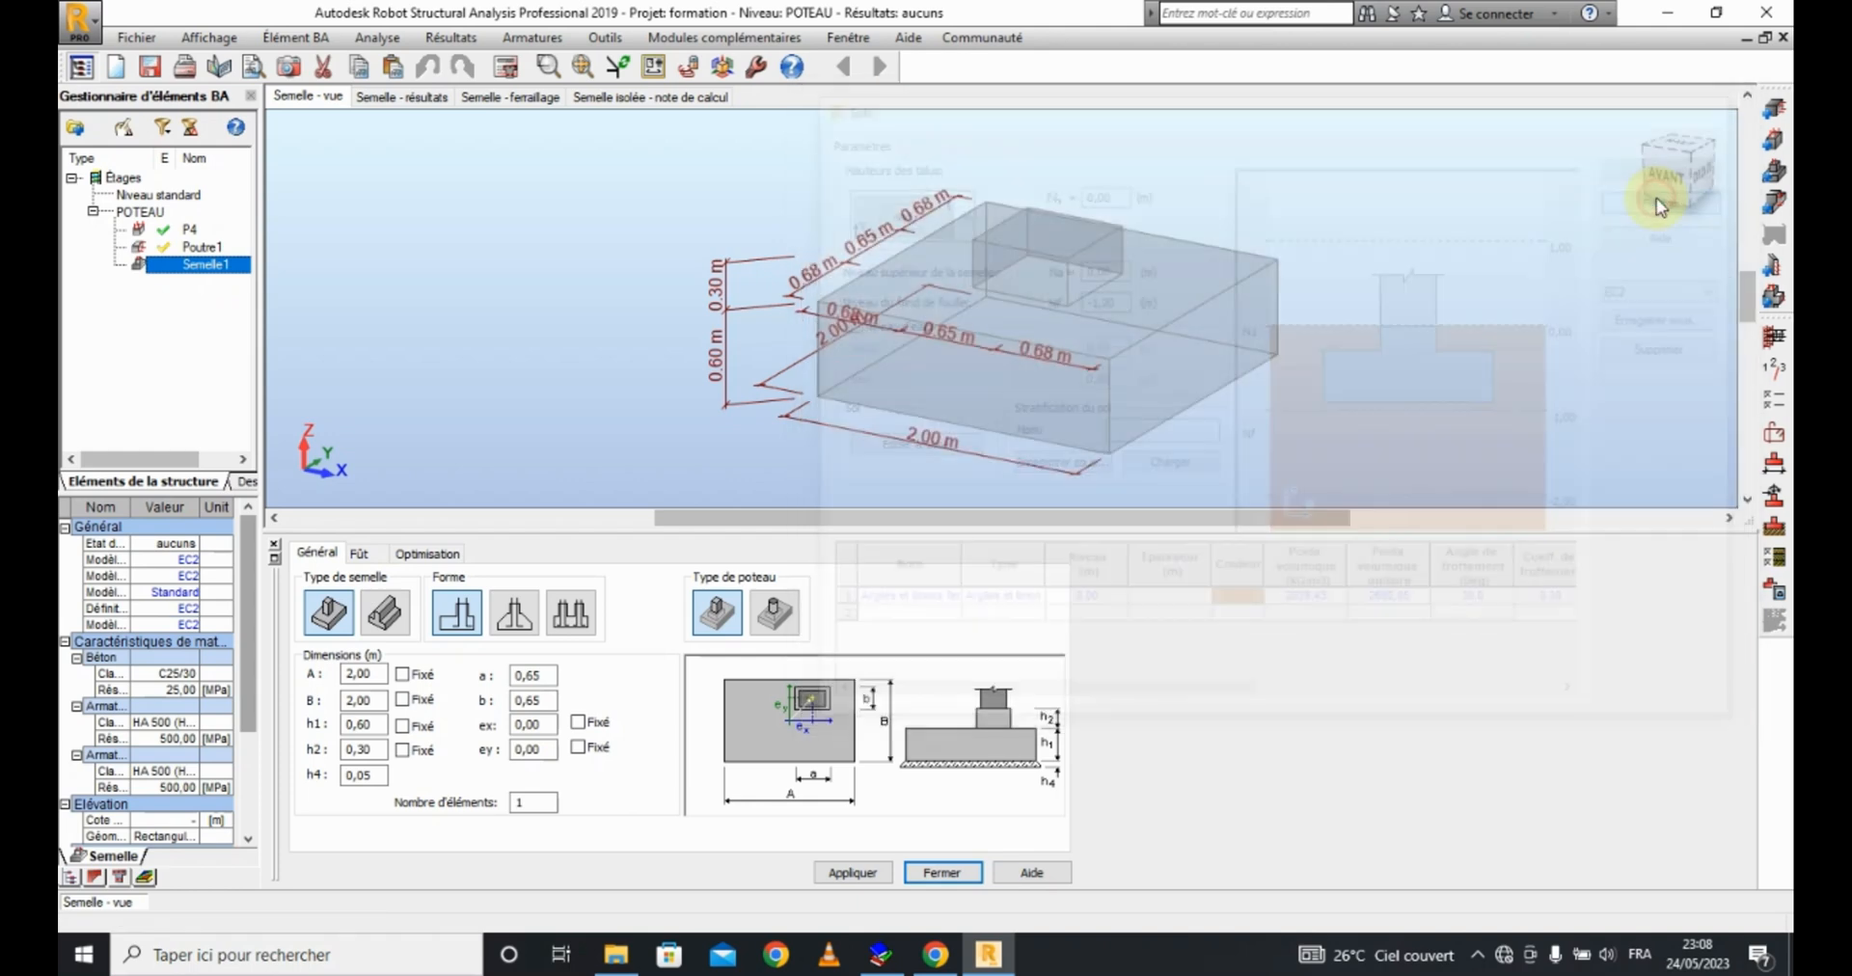
Step: Open the geotechnical options and review the overturning, sliding and settlement checks and the soil stress limit qu
{"action": "left_click", "coordinate": [1778, 563]}
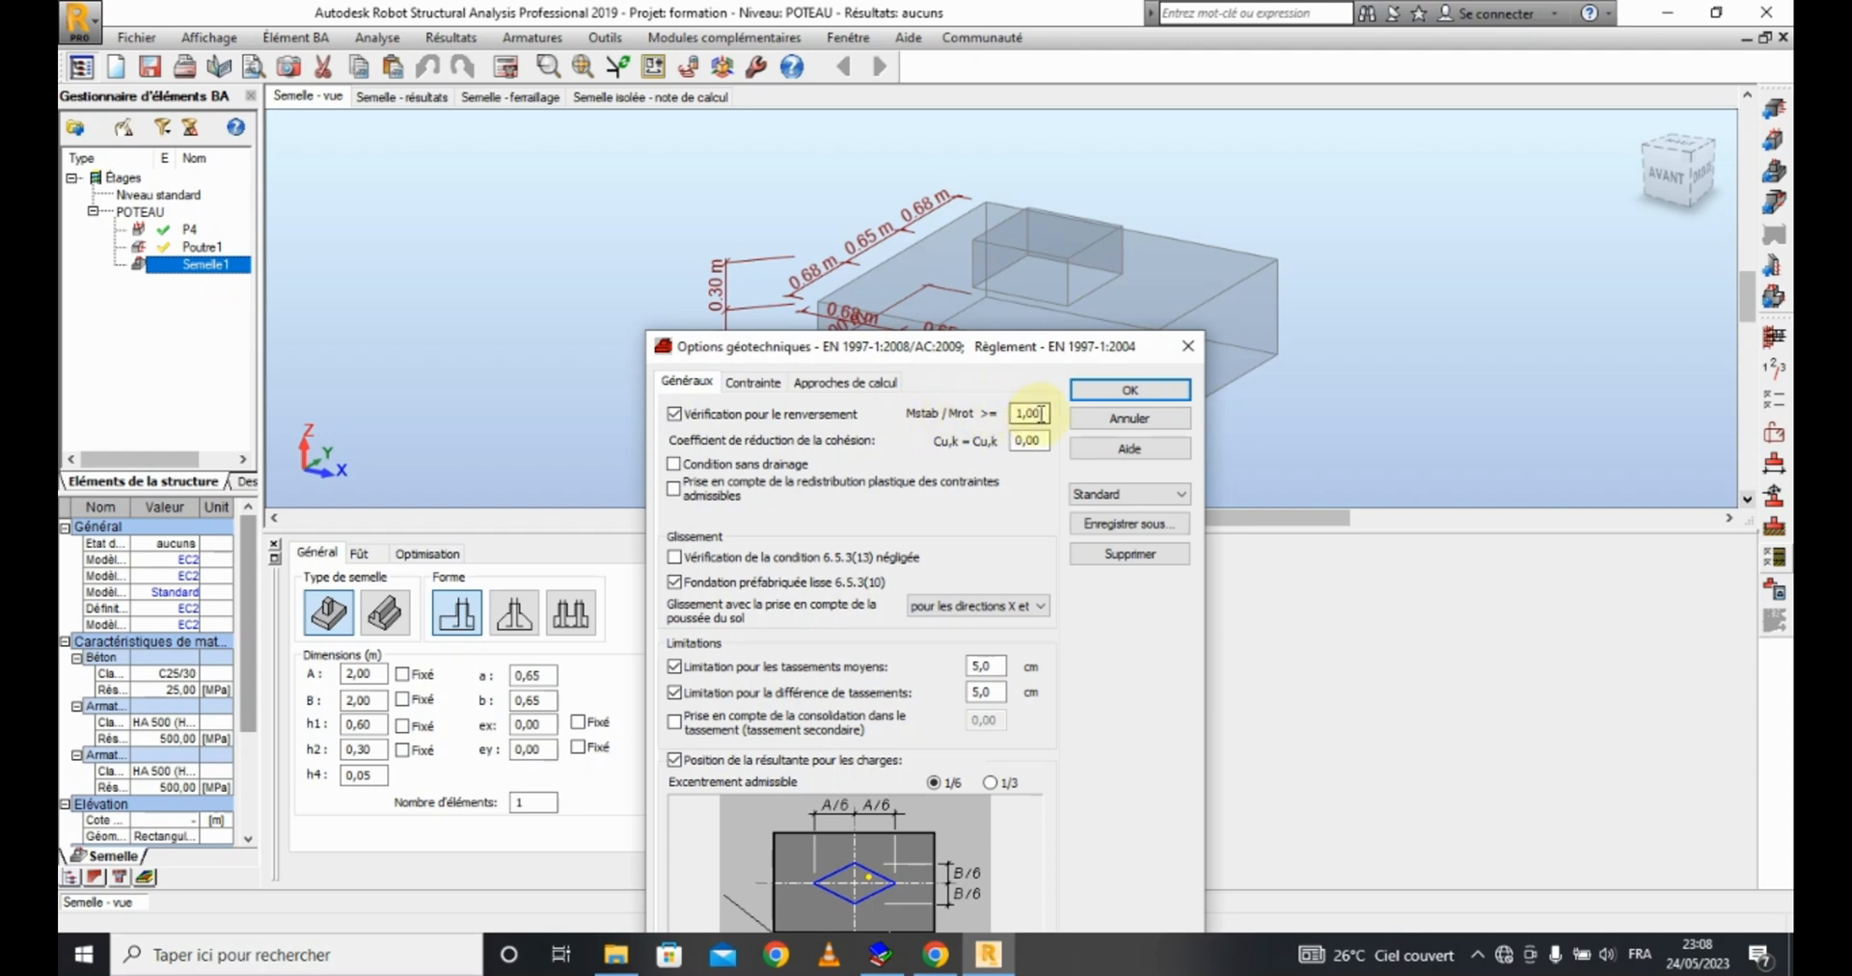
{"action": "left_click_drag", "start_coordinate": [1046, 413], "coordinate": [888, 417]}
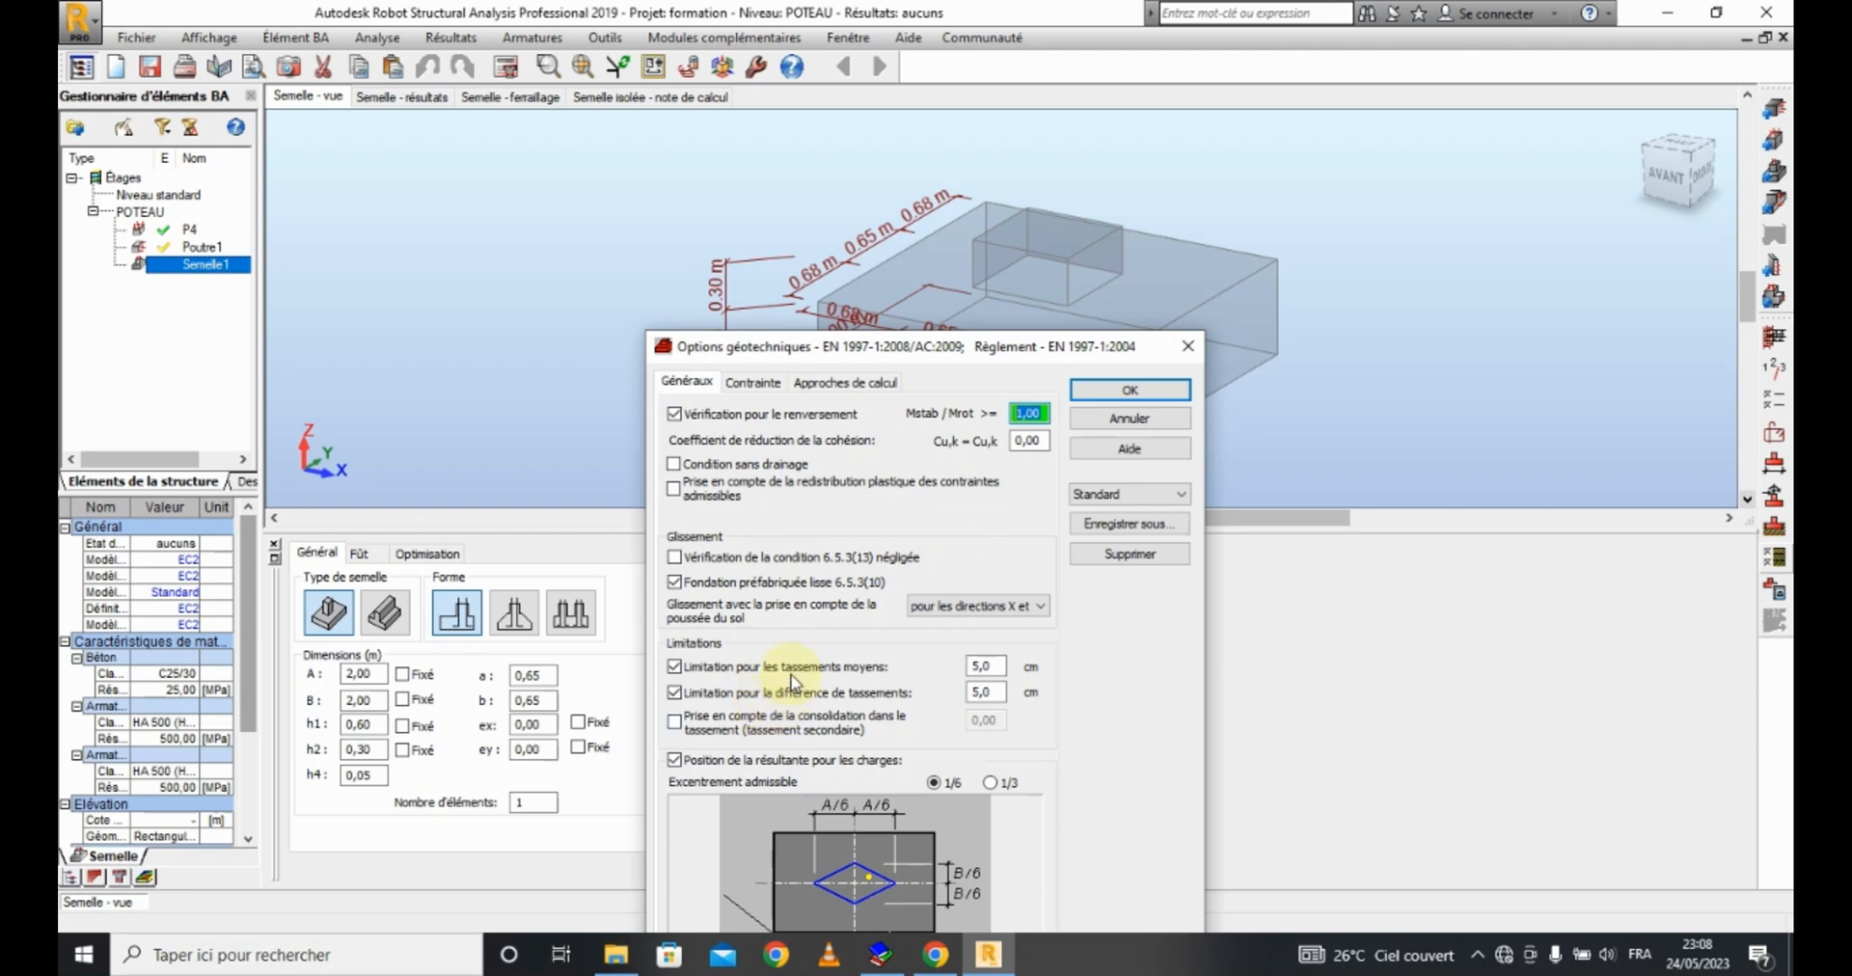
{"action": "left_click", "coordinate": [746, 384]}
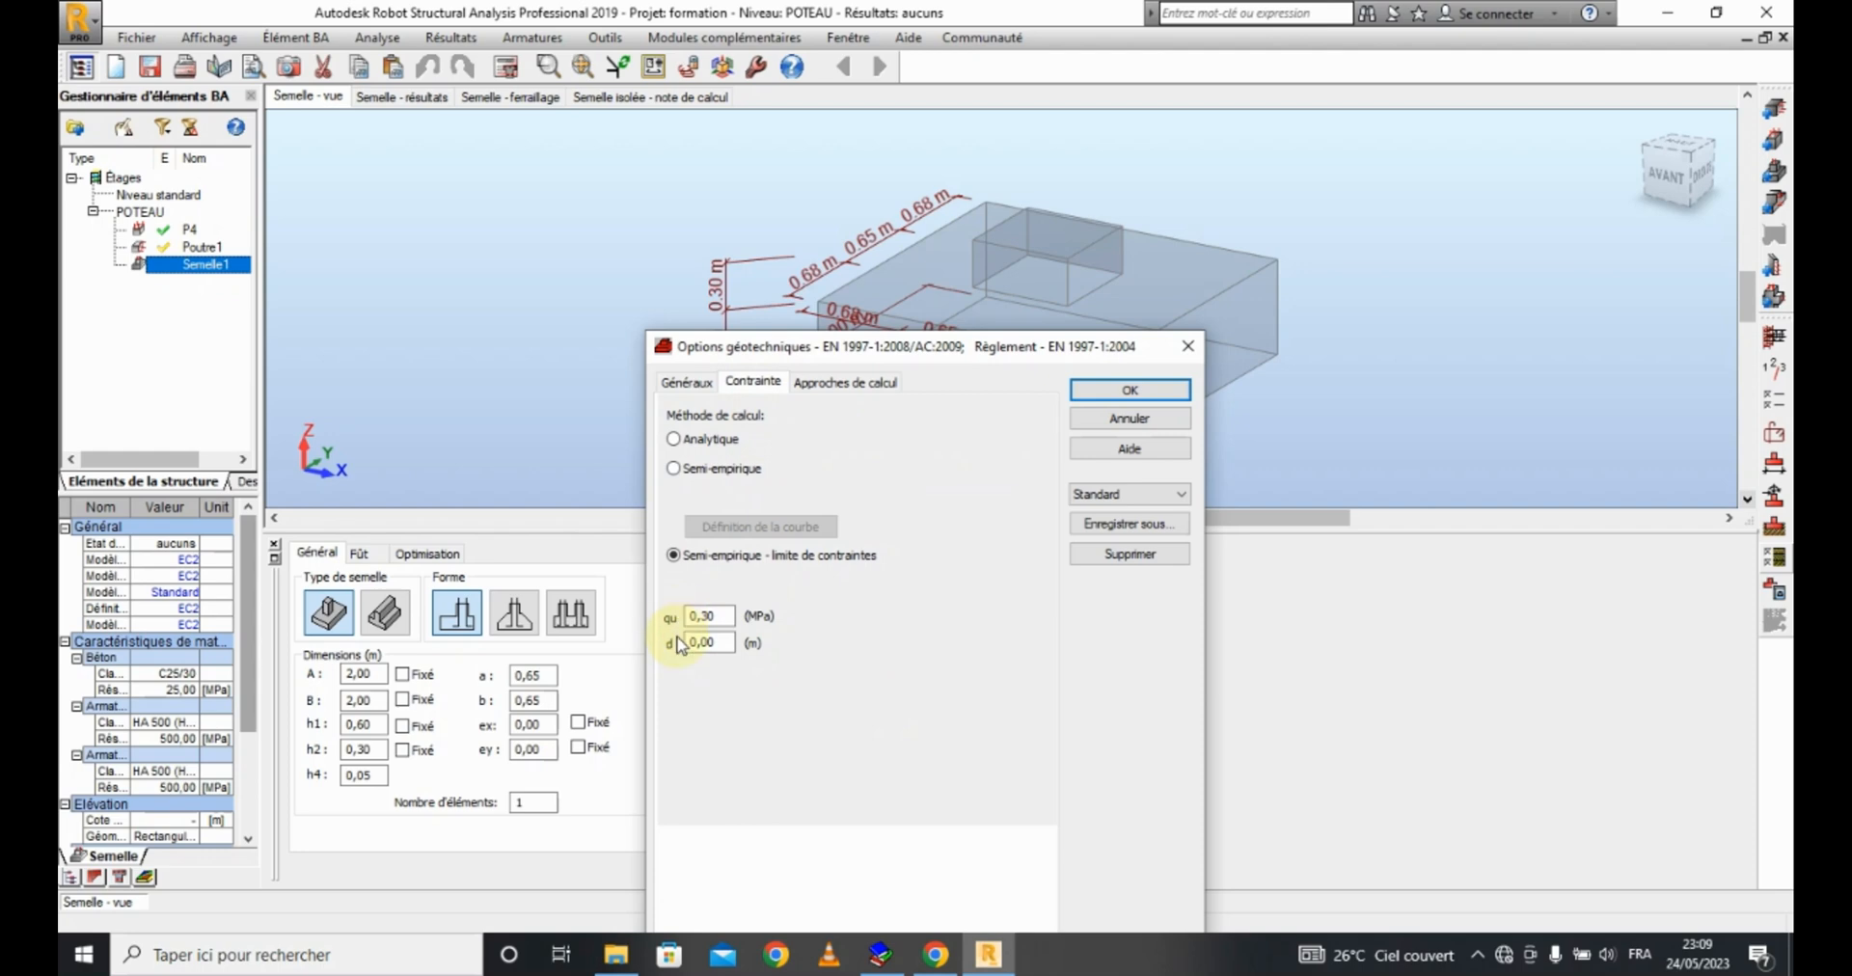
{"action": "left_click_drag", "start_coordinate": [720, 617], "coordinate": [666, 630]}
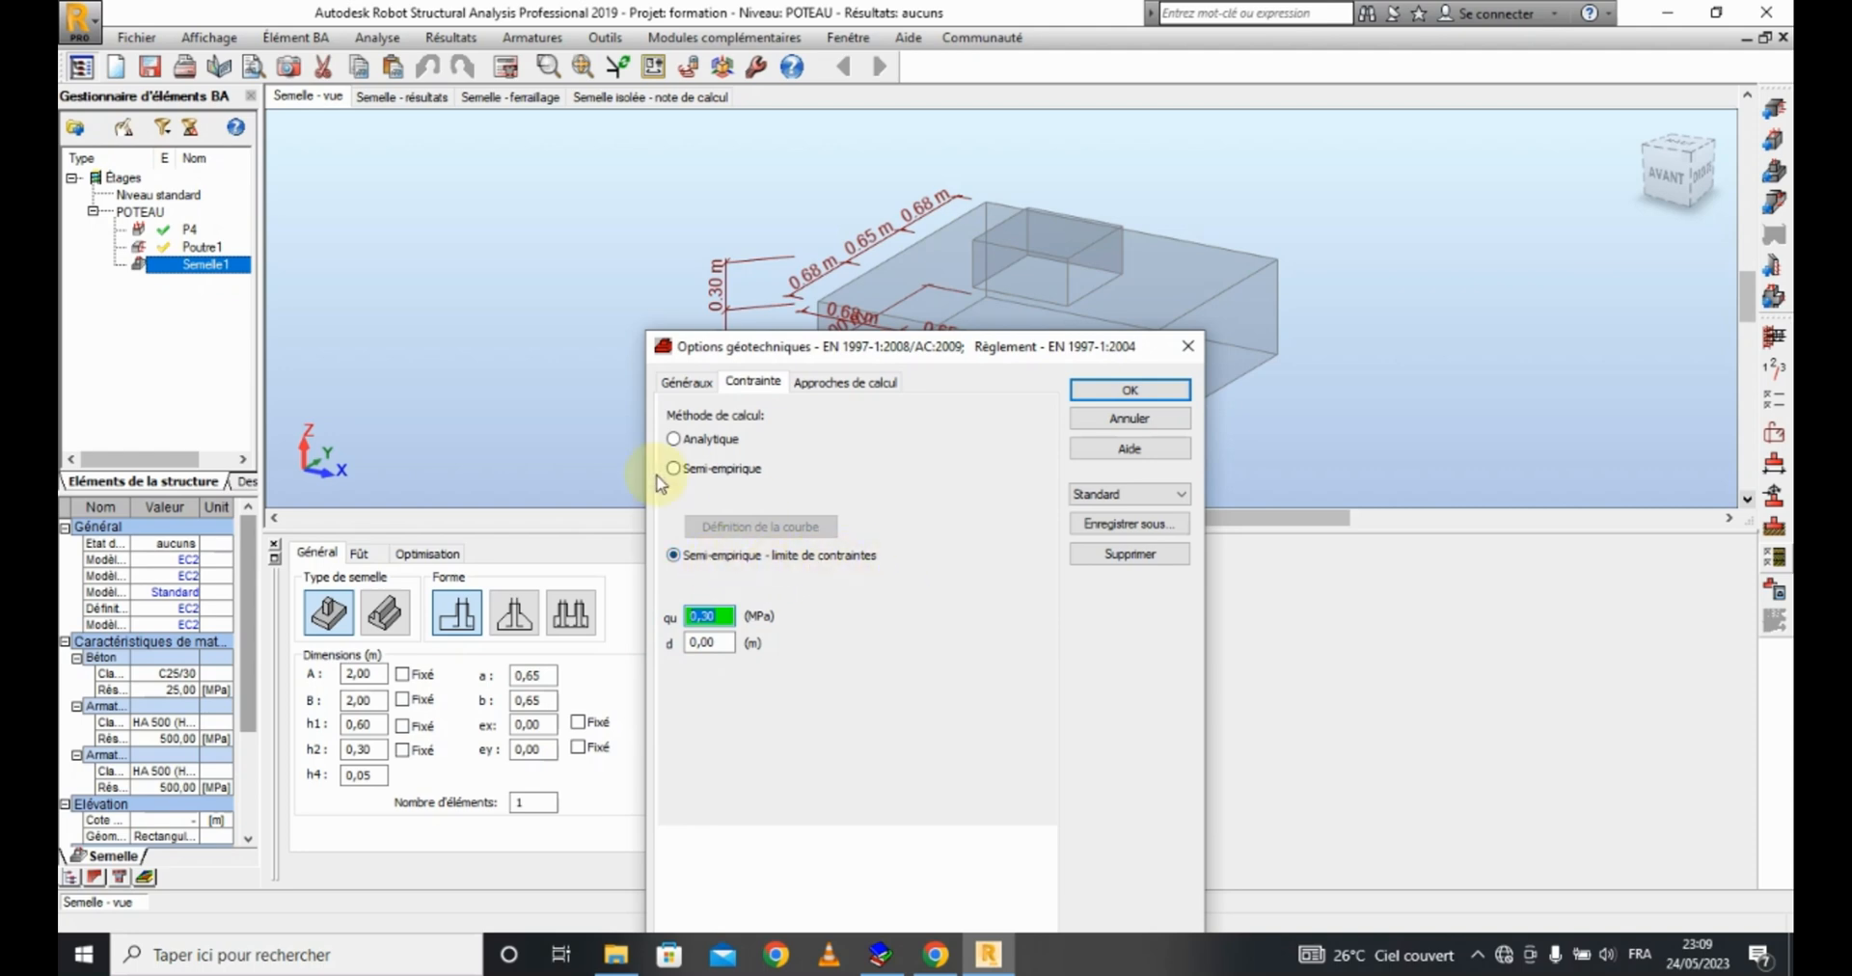
Step: Try the analytical and semi-empirical stress methods, inspect the curve definition, and return to the semi-empirical stress limit method
{"action": "left_click", "coordinate": [677, 437]}
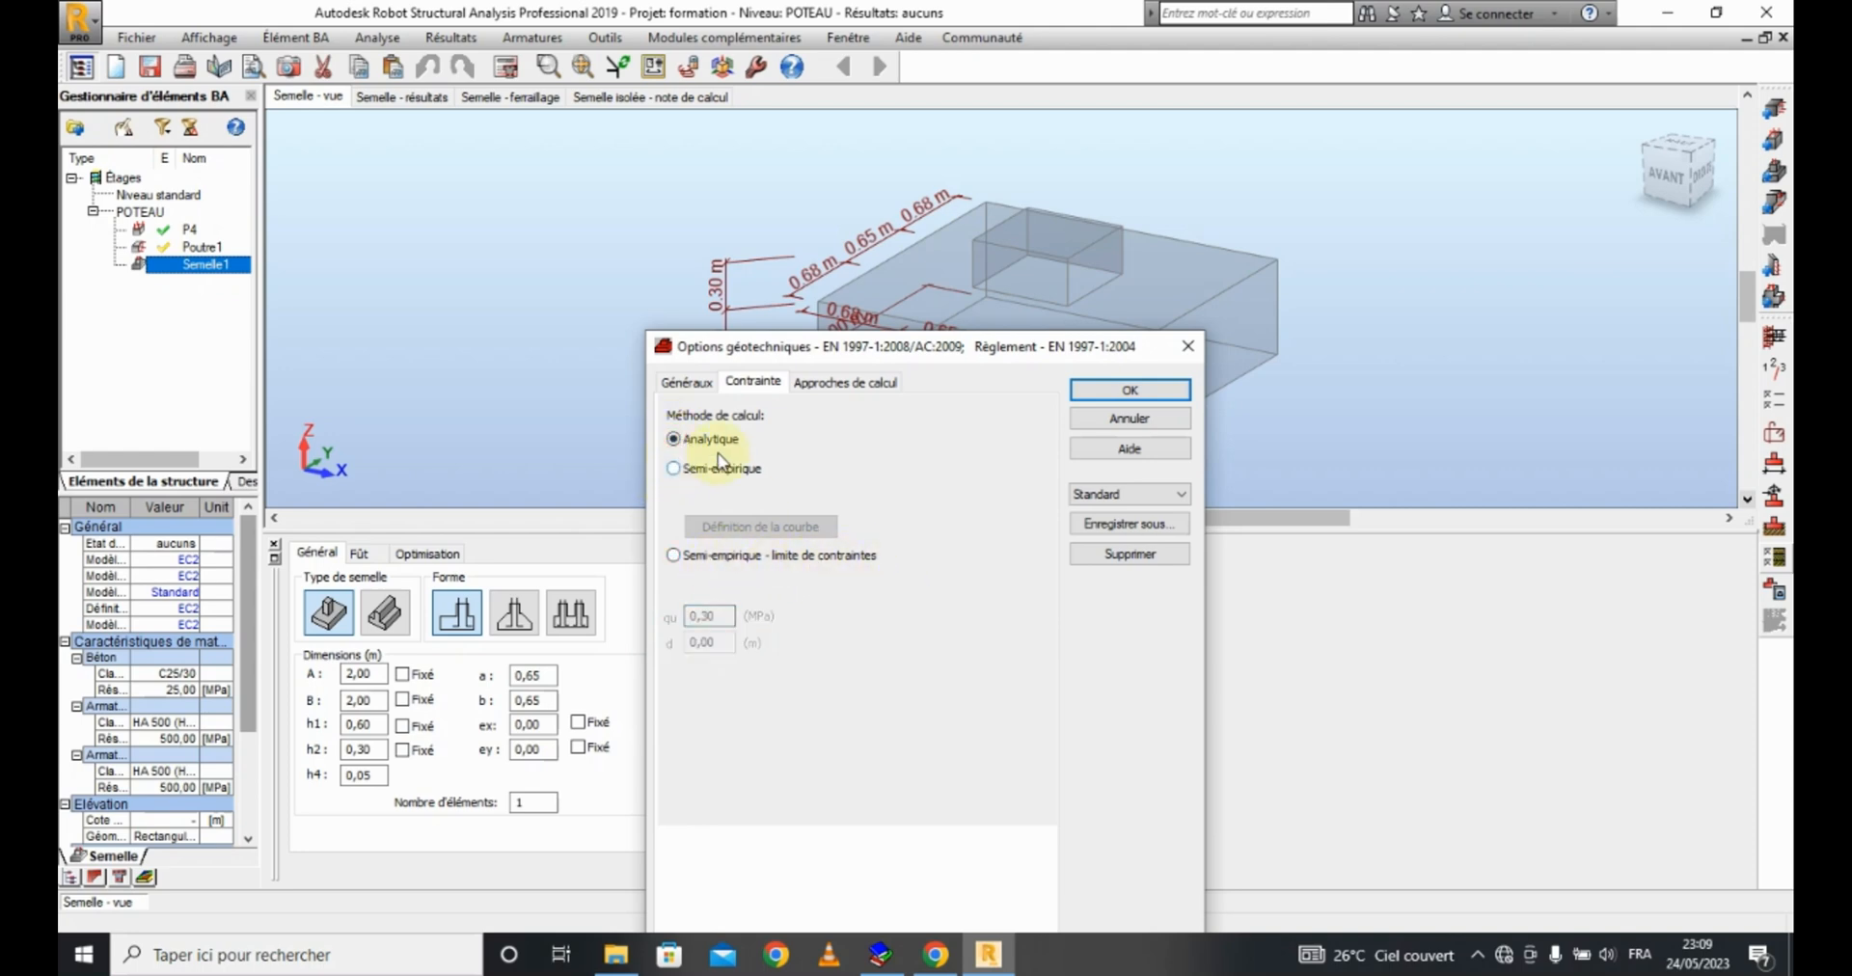
{"action": "left_click", "coordinate": [673, 468]}
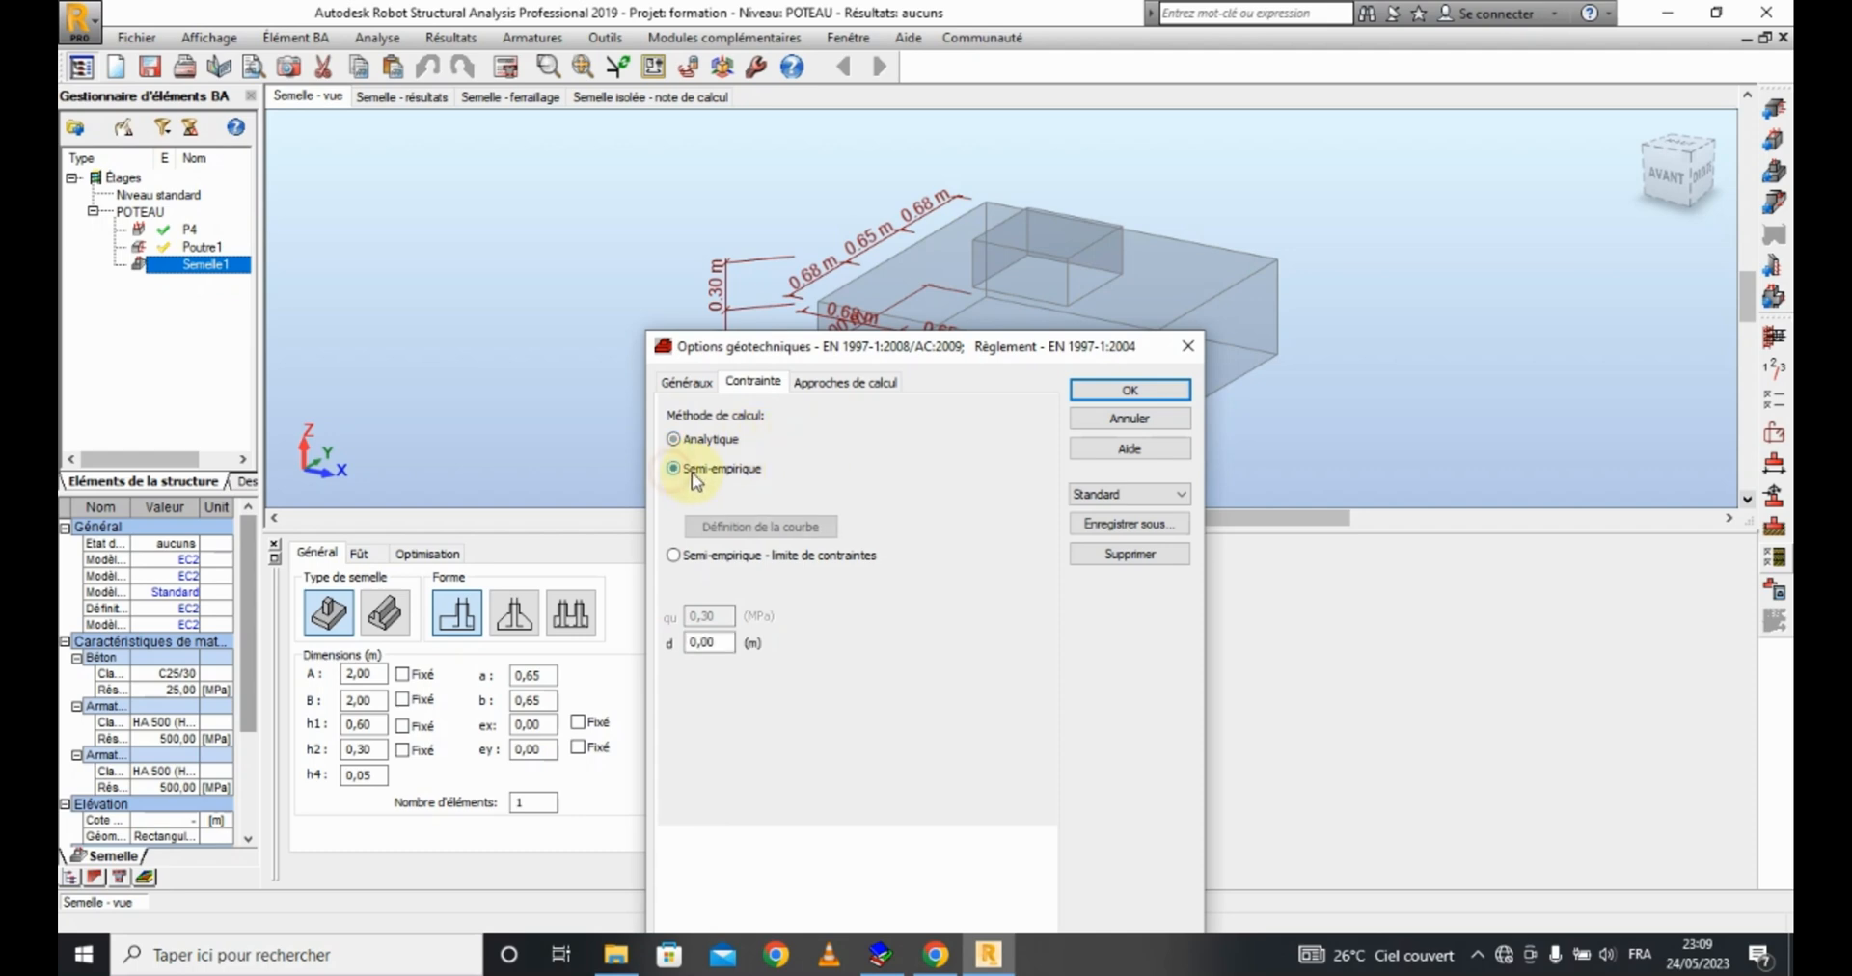
{"action": "left_click", "coordinate": [754, 528]}
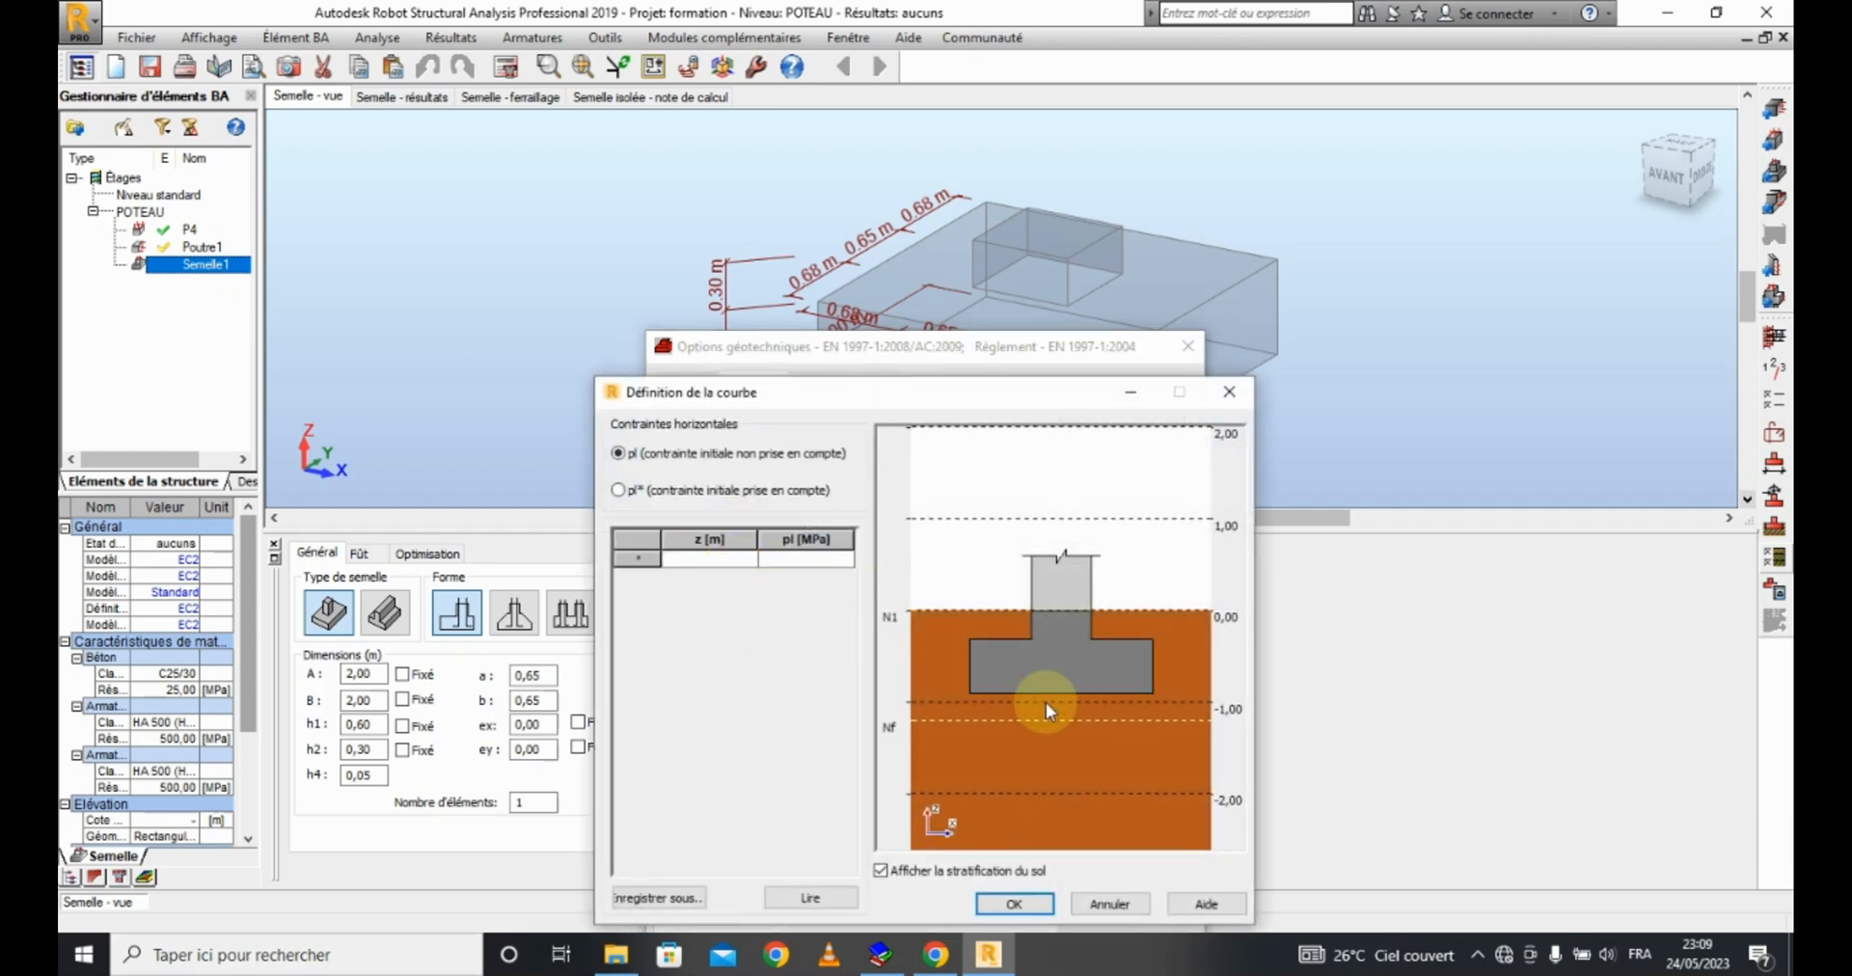
{"action": "left_click", "coordinate": [1109, 903]}
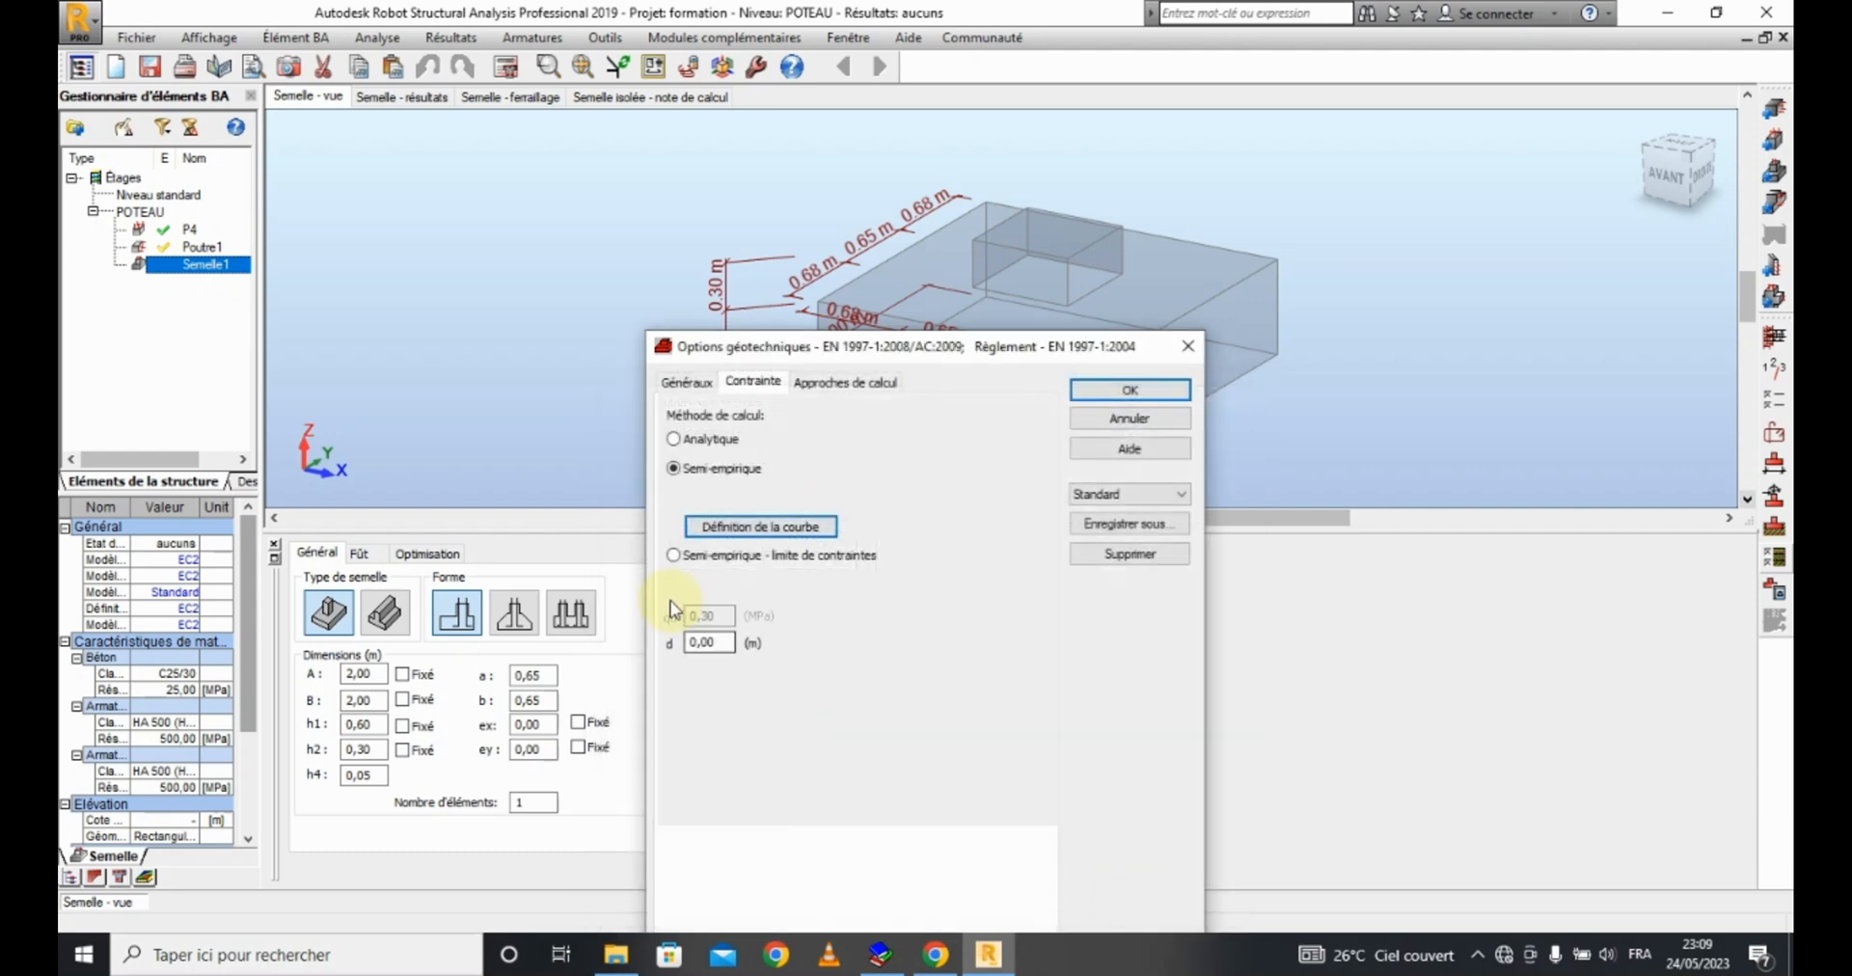
{"action": "left_click", "coordinate": [673, 555]}
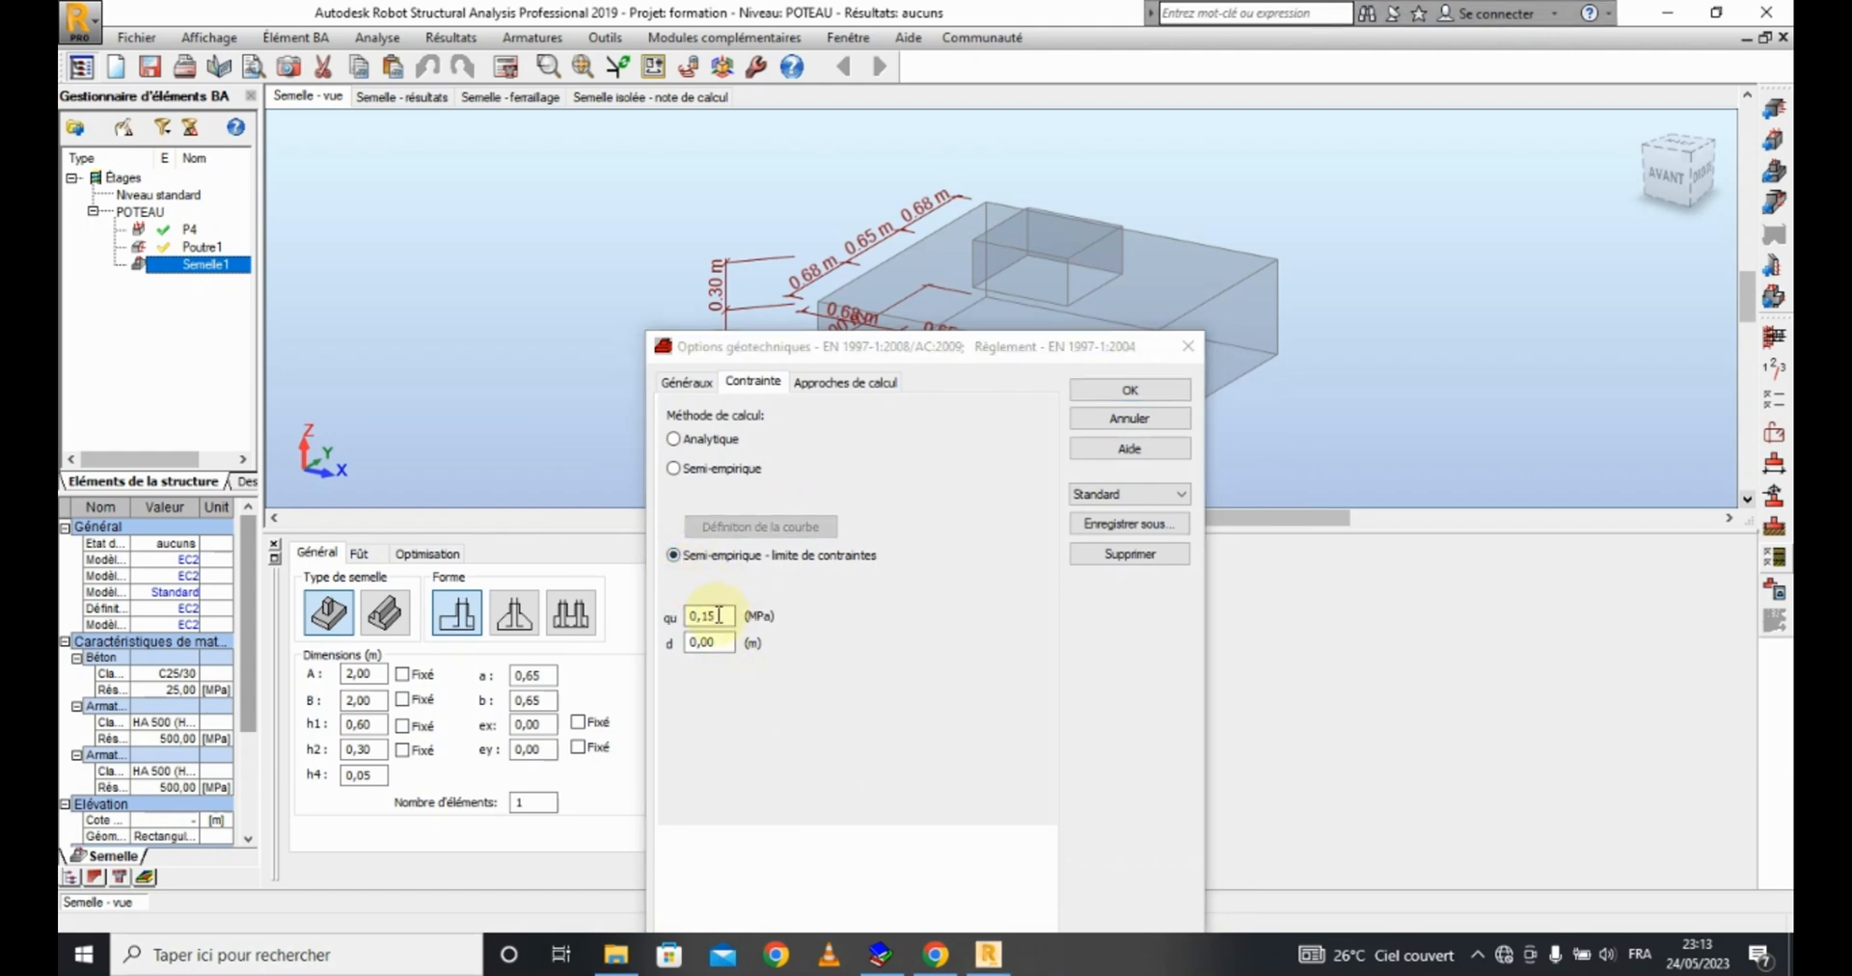
Step: Set the soil stress limit qu to 0.3 MPa, then save the geotechnical options as EC2 and apply them
{"action": "left_click_drag", "start_coordinate": [725, 616], "coordinate": [632, 623]}
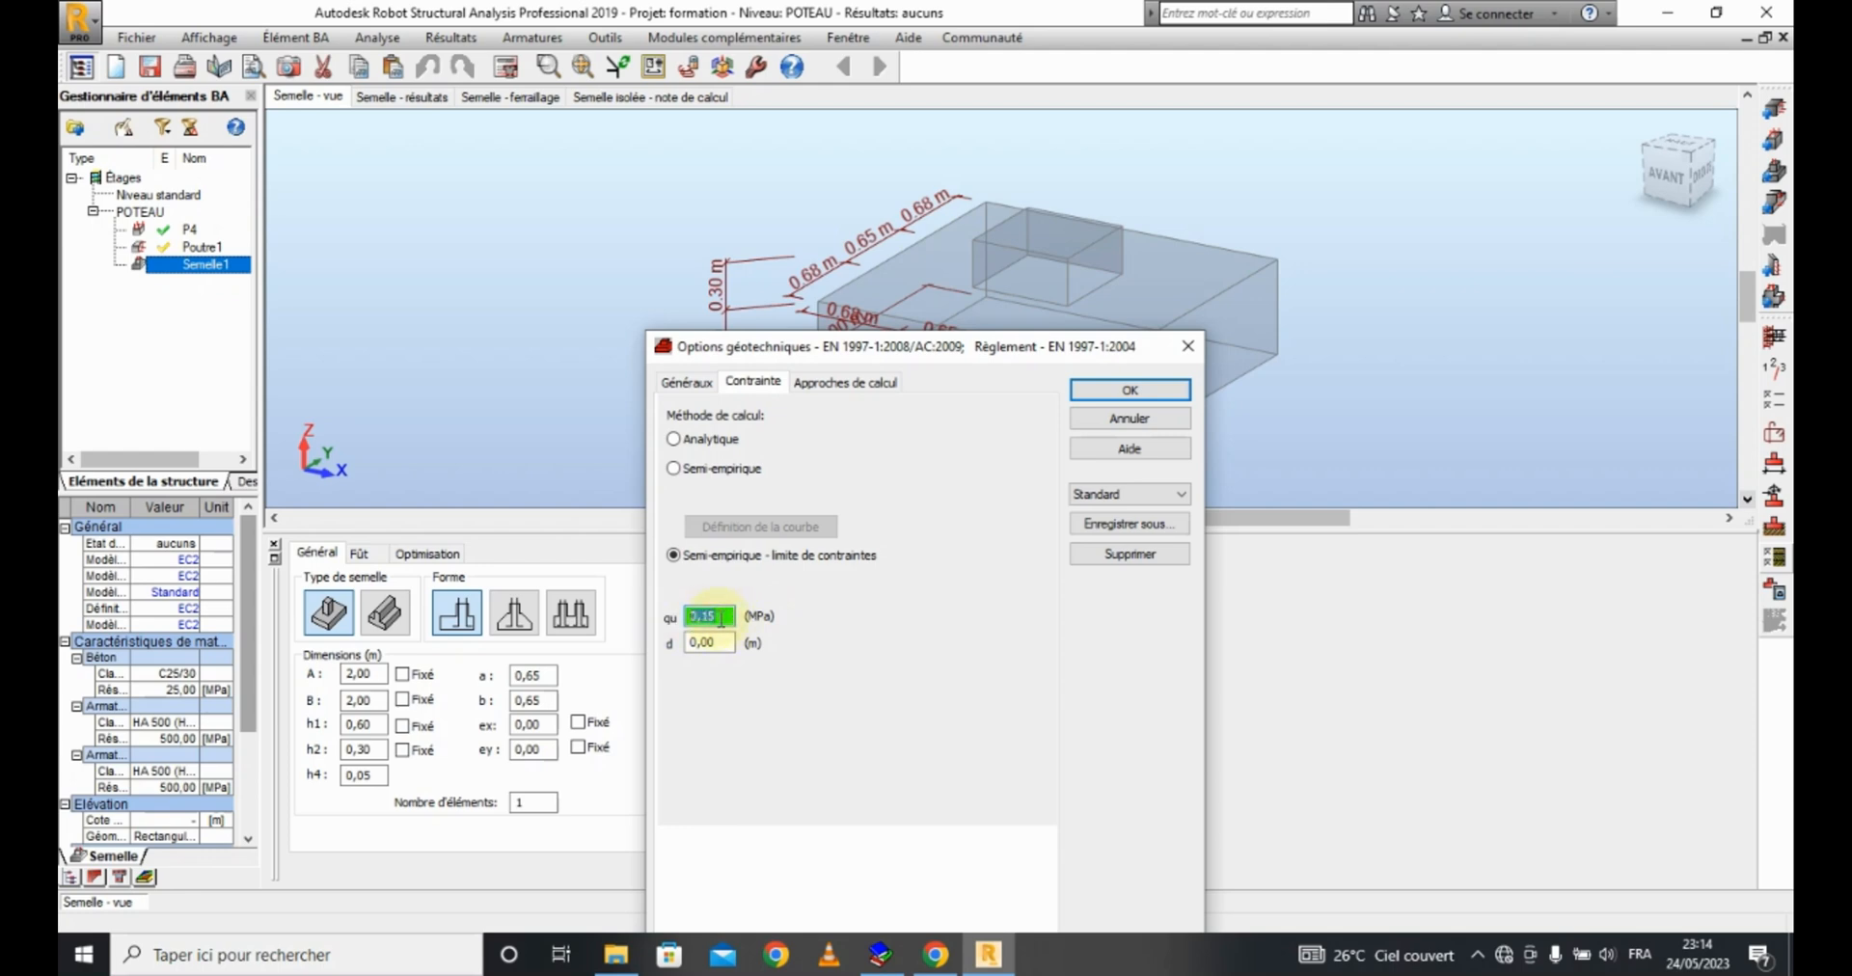
{"action": "type", "text": "0,"}
{"action": "left_click", "coordinate": [1144, 531]}
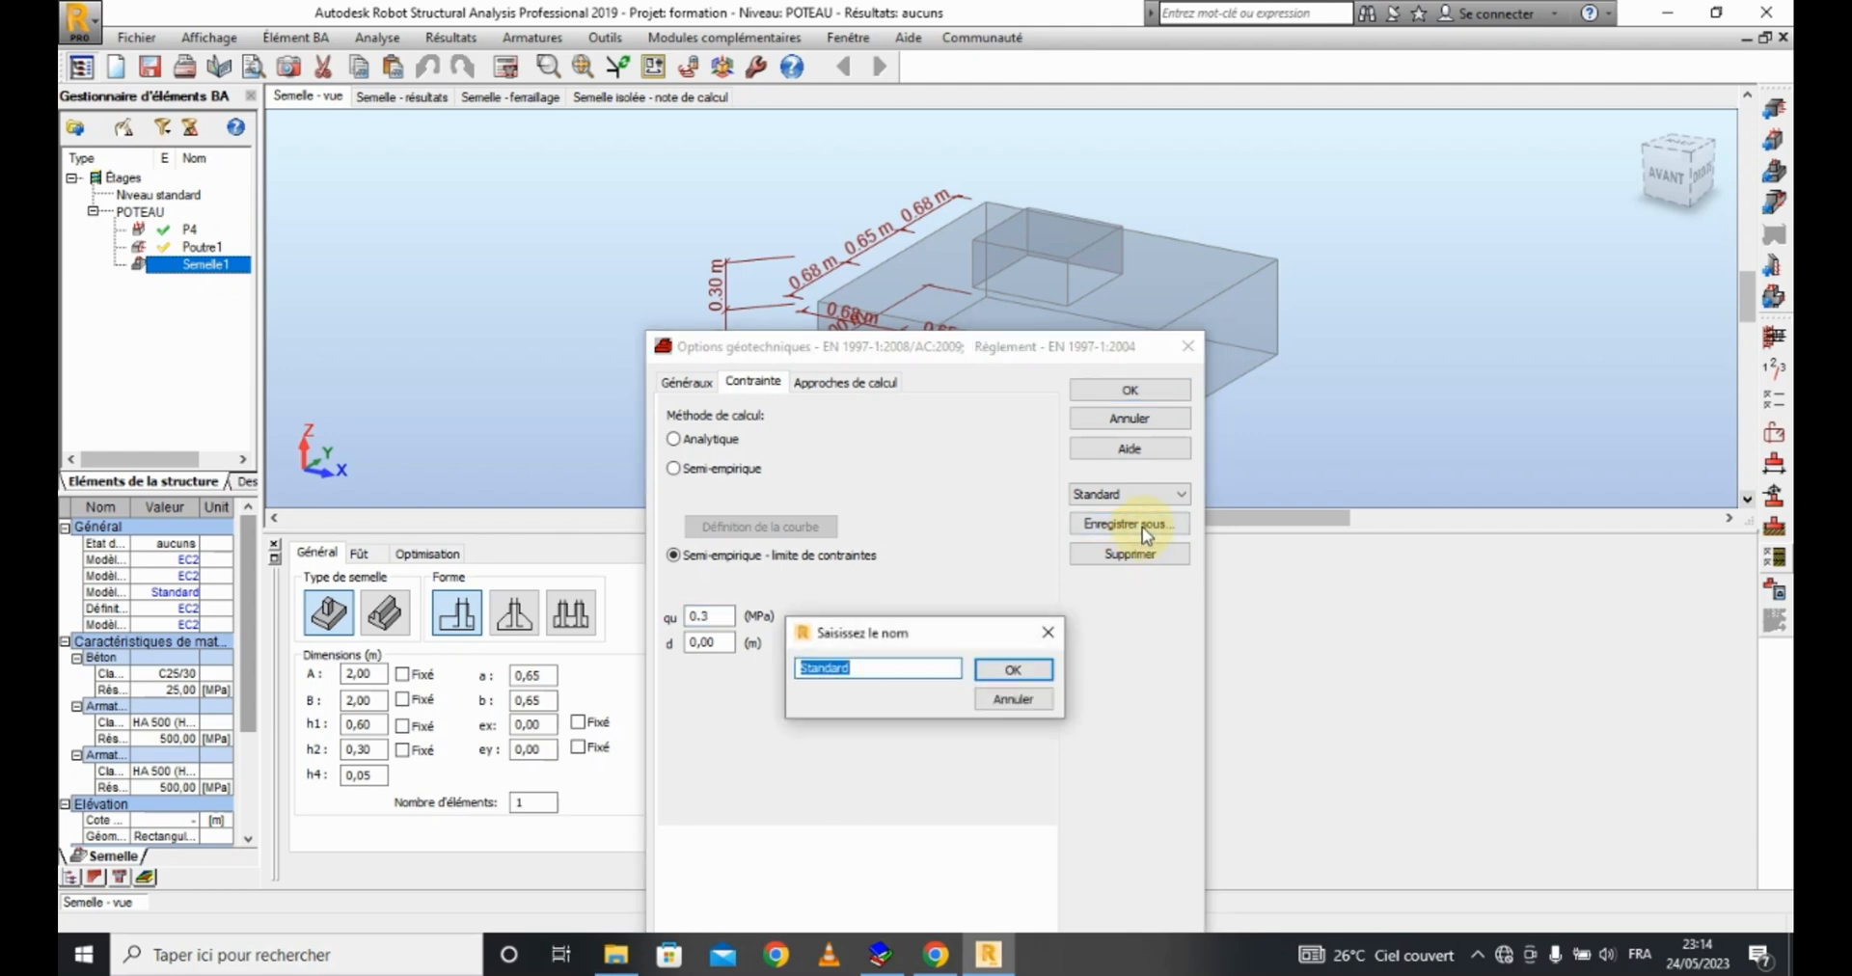
{"action": "type", "text": "EC2"}
{"action": "left_click", "coordinate": [1012, 671]}
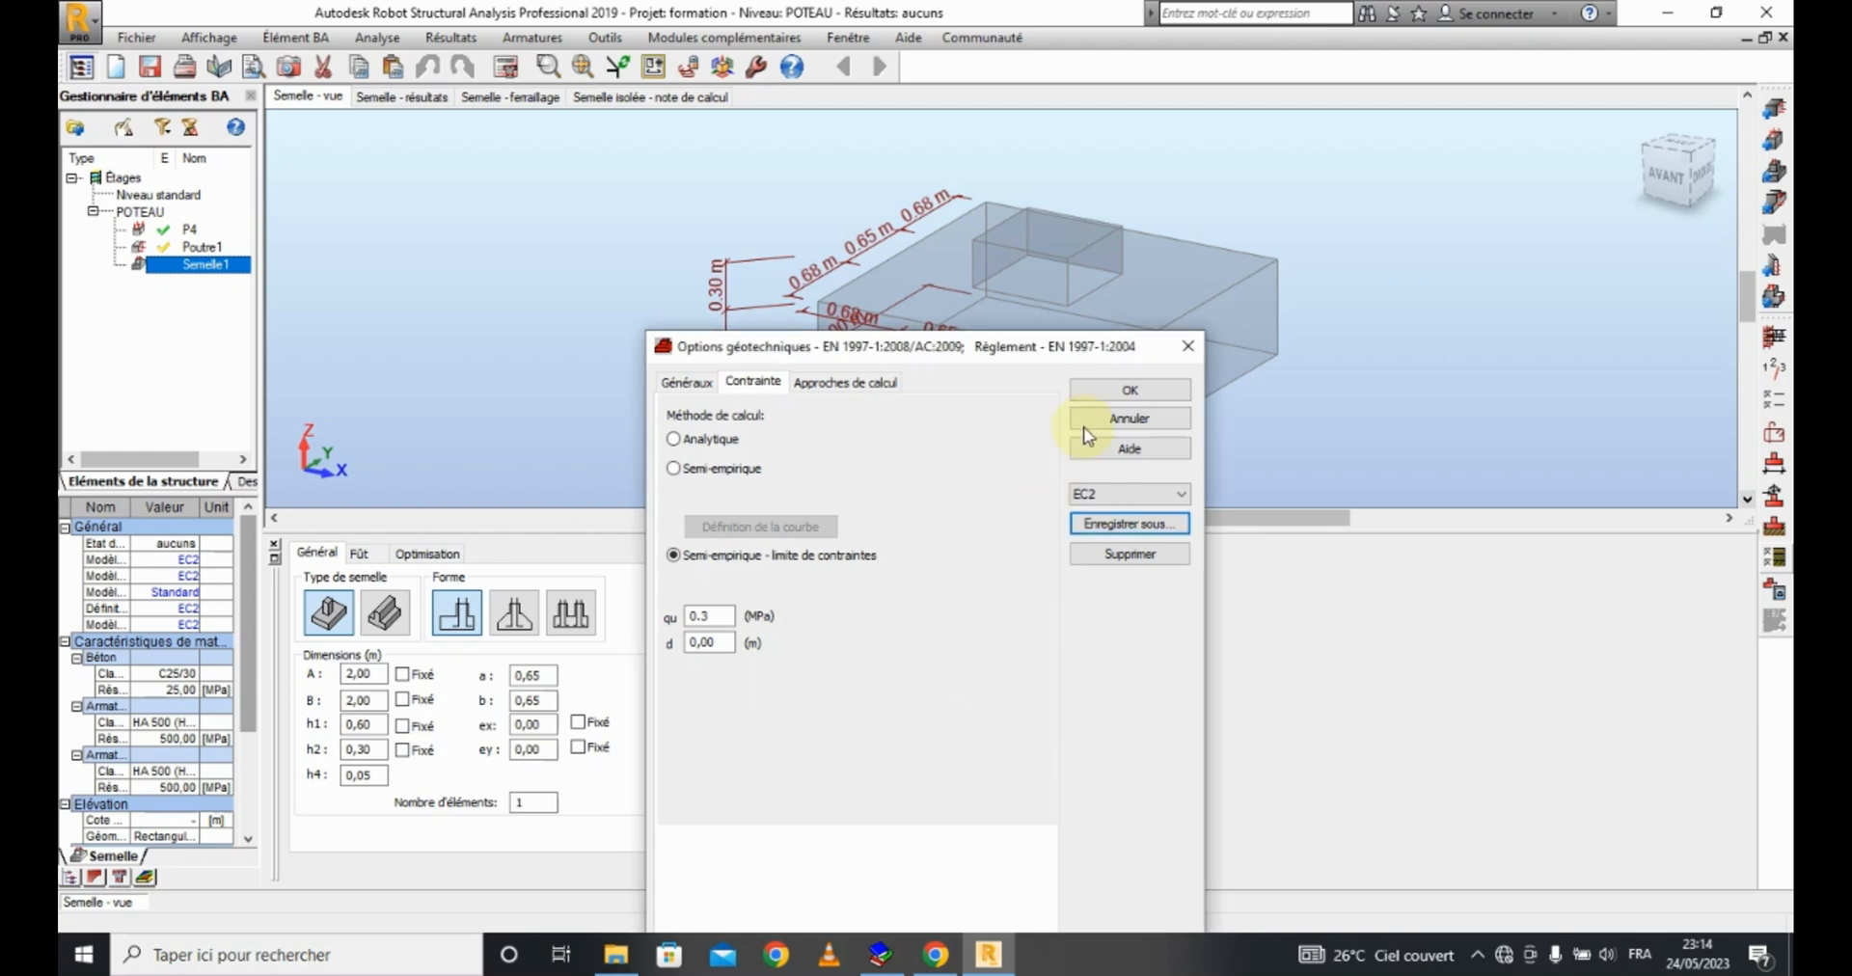
{"action": "left_click", "coordinate": [1114, 394]}
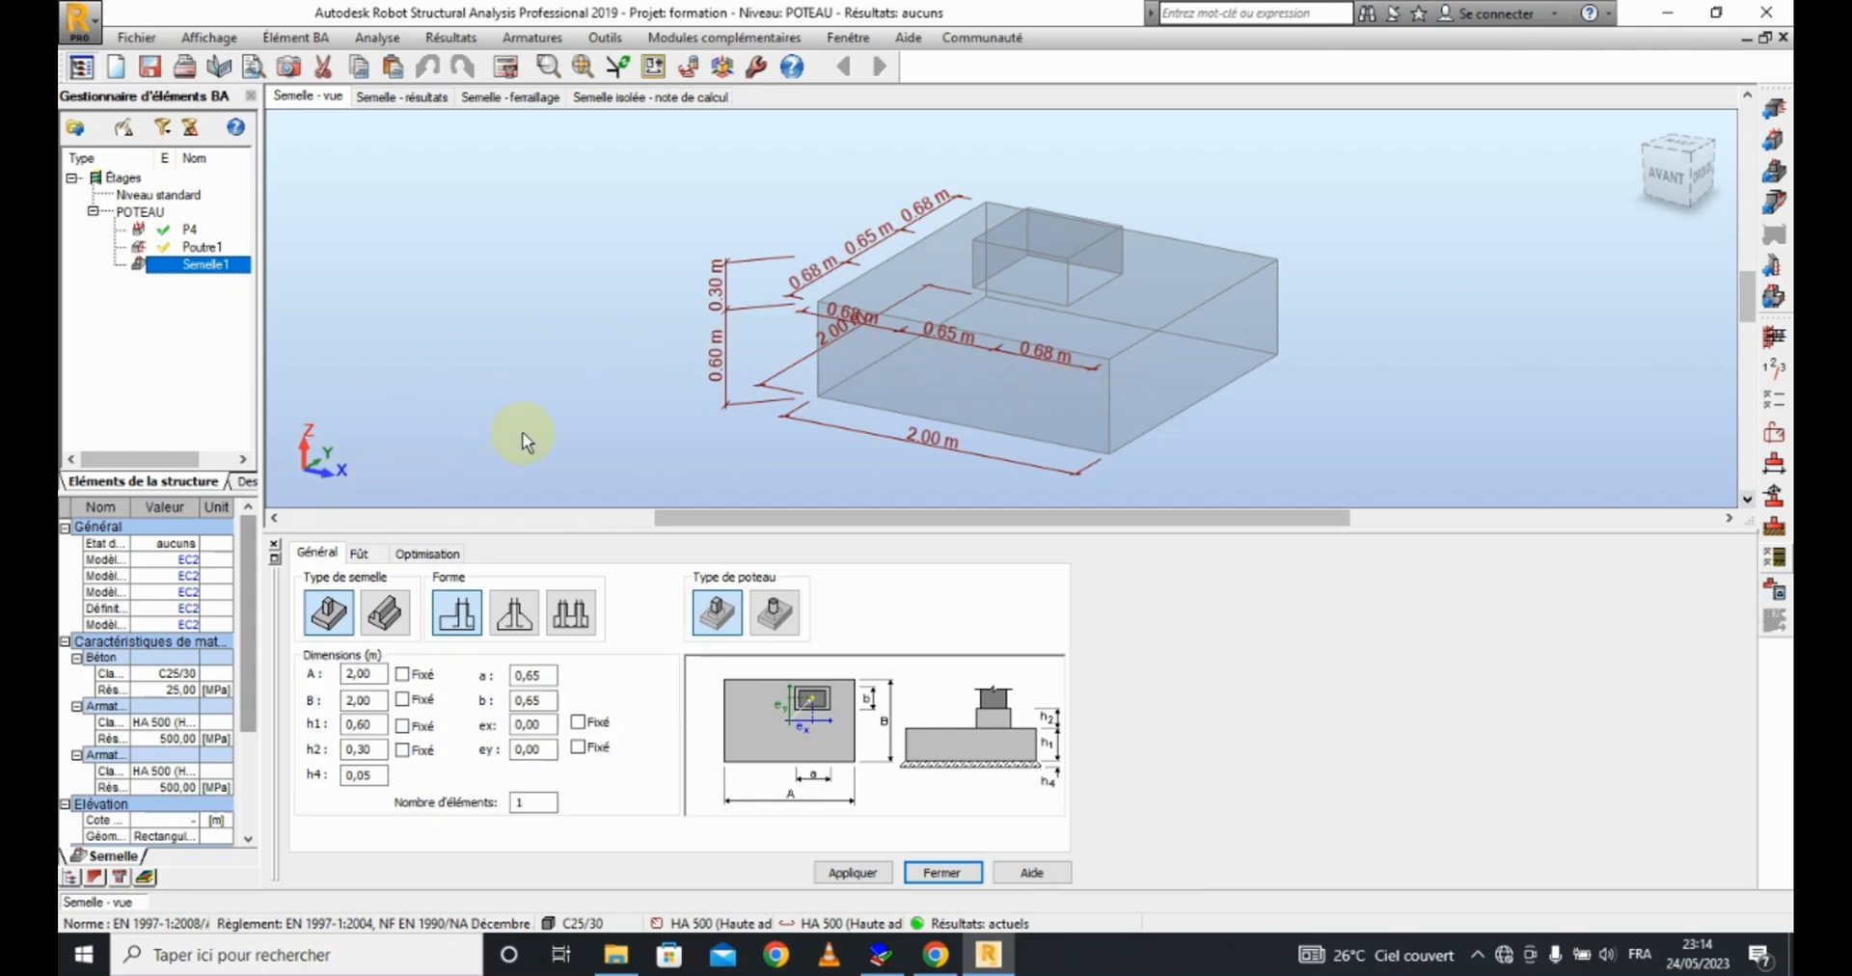
{"action": "scroll", "coordinate": [617, 363], "scroll_direction": "down", "scroll_amount": 3}
{"action": "scroll", "coordinate": [965, 372], "scroll_direction": "up", "scroll_amount": 3}
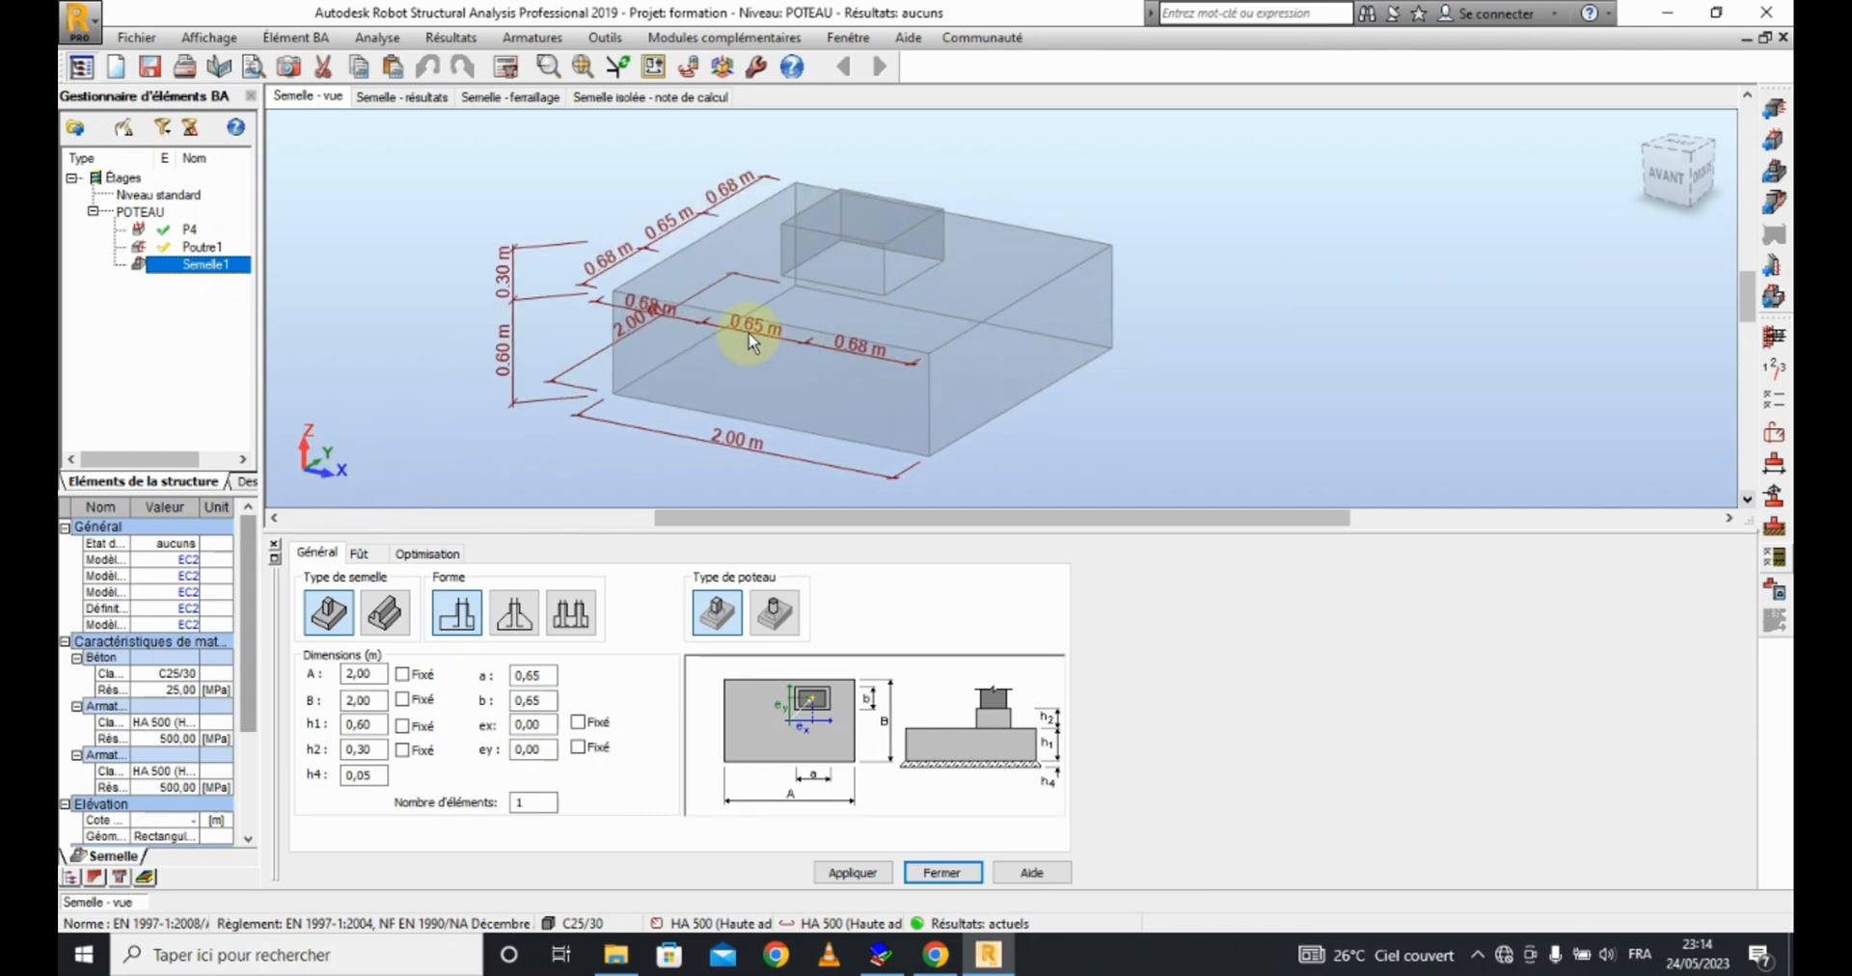
{"action": "scroll", "coordinate": [766, 343], "scroll_direction": "down", "scroll_amount": 2}
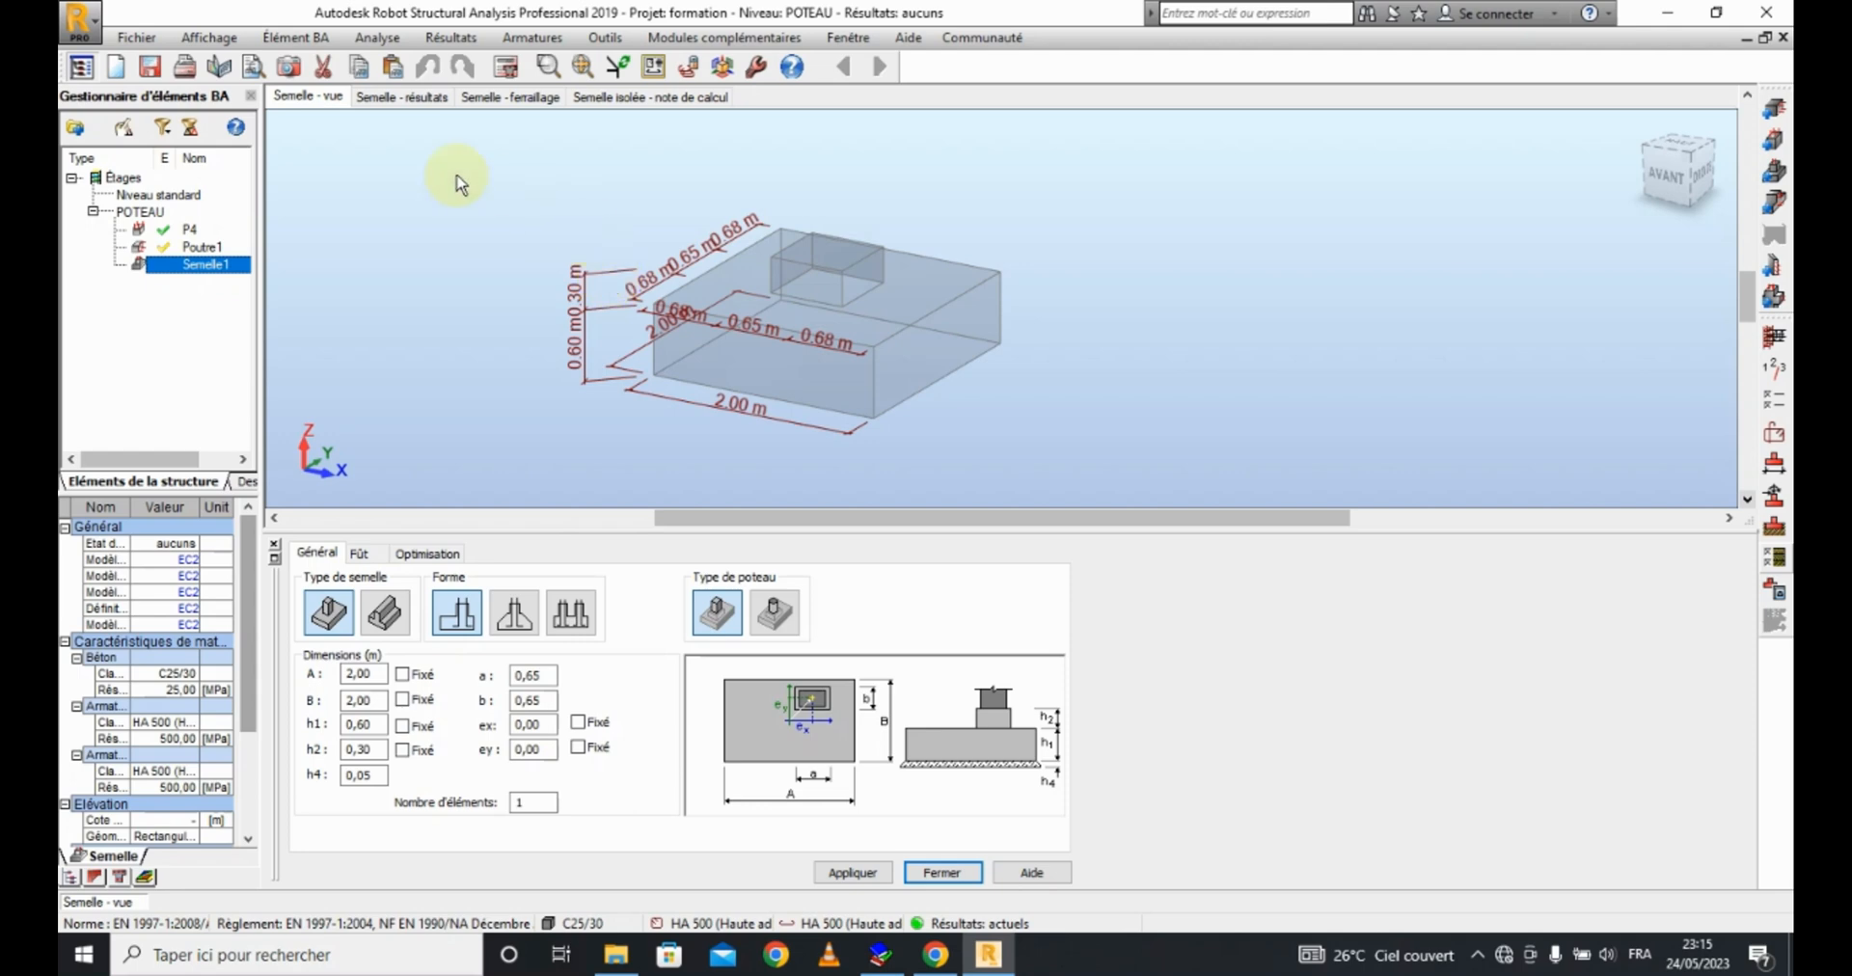
Step: Start opening a ROBOT CBS file and browse to the Robot Structural Office 14.5 folder in Programmes (x86) on drive C:
{"action": "left_click", "coordinate": [138, 39]}
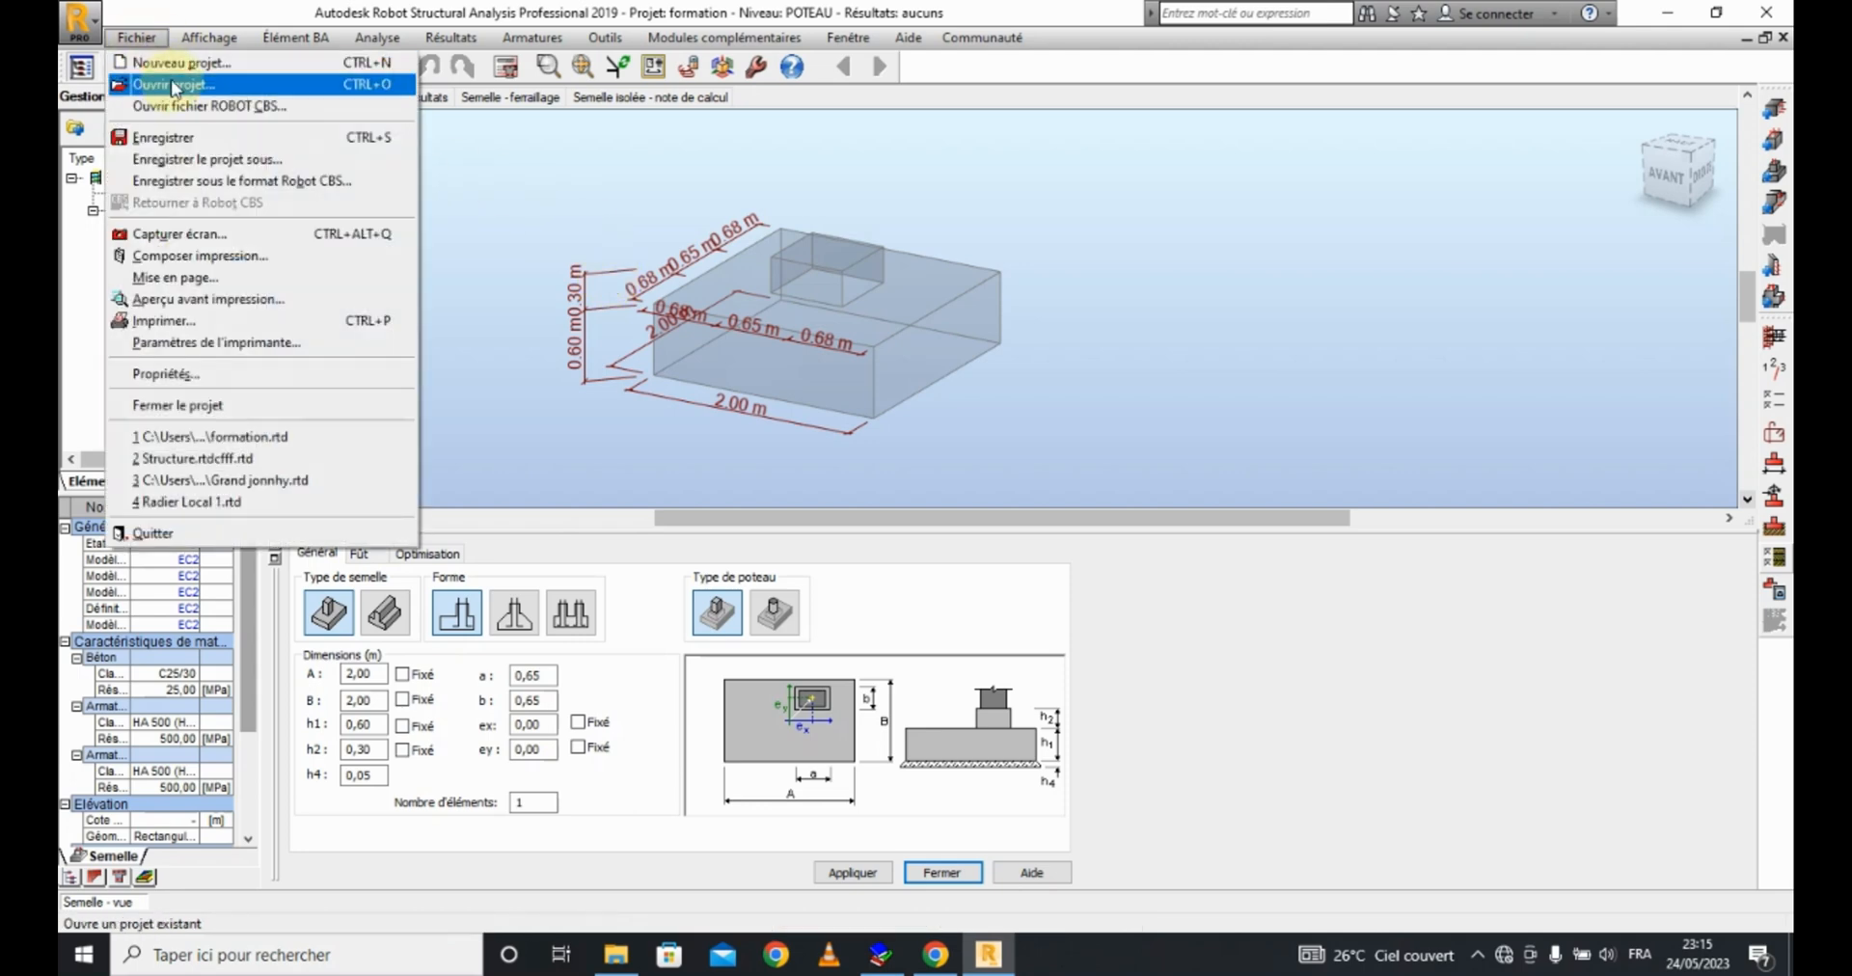
{"action": "left_click", "coordinate": [137, 37]}
{"action": "left_click", "coordinate": [137, 38]}
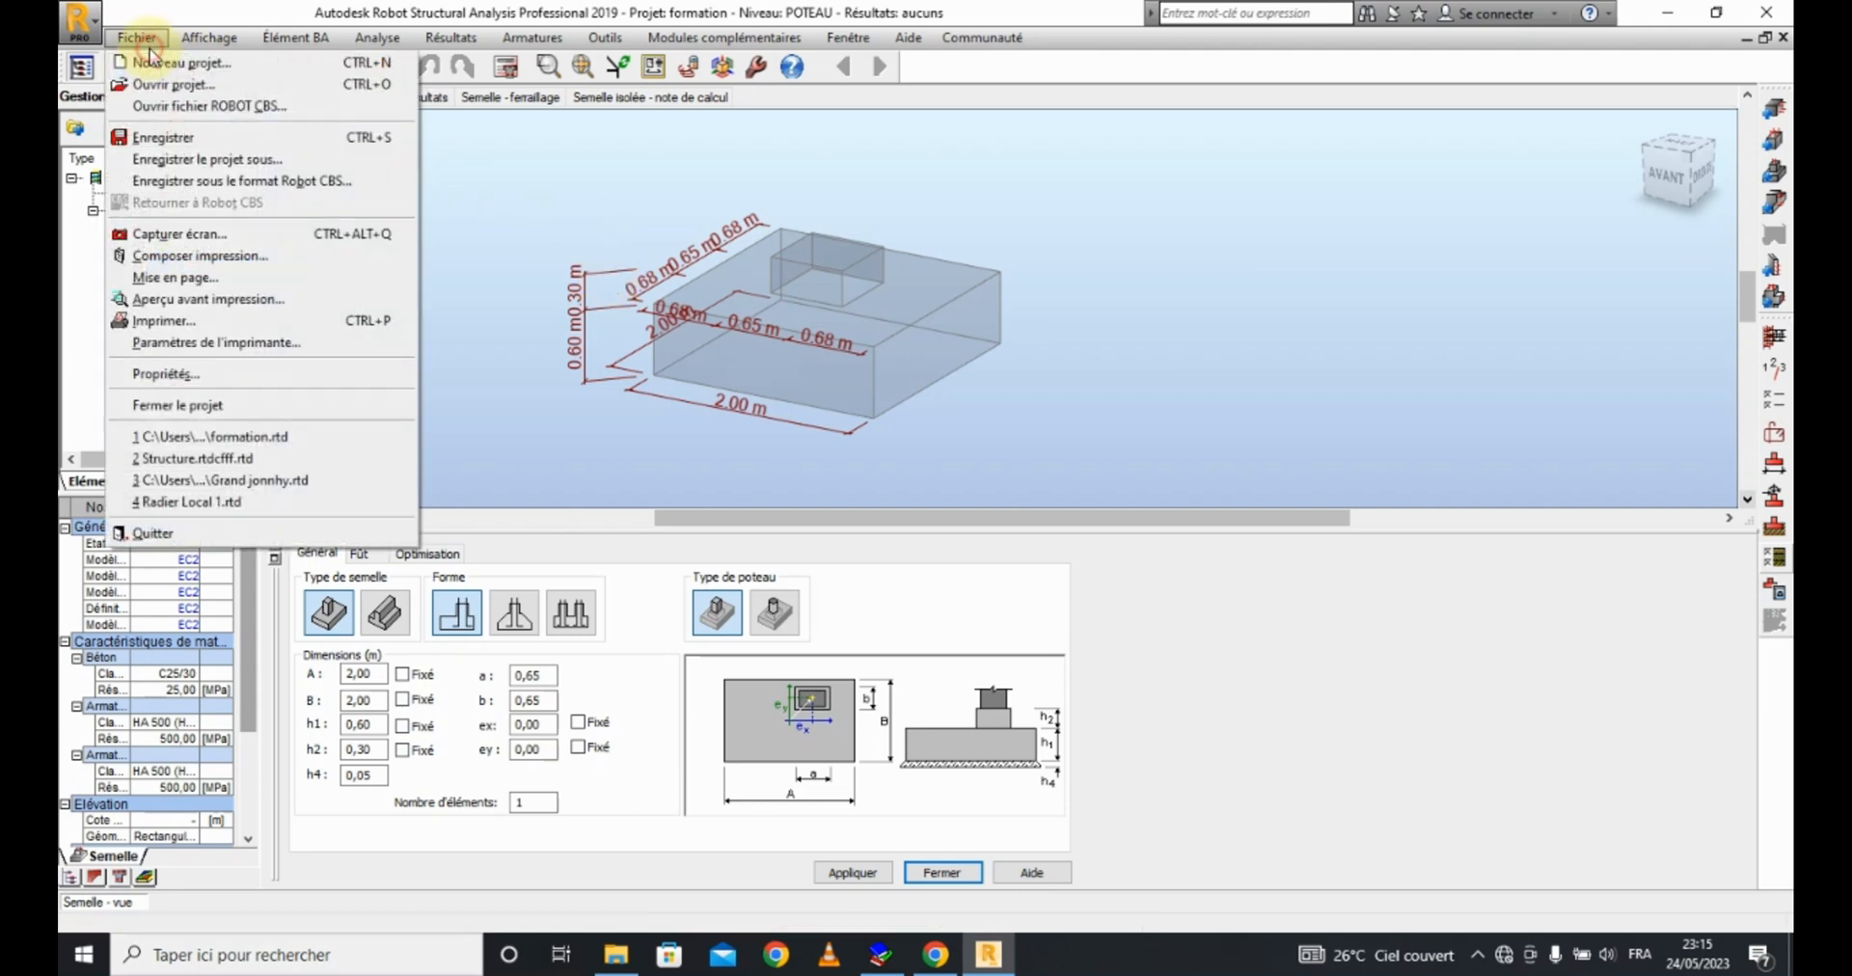
{"action": "left_click", "coordinate": [178, 107]}
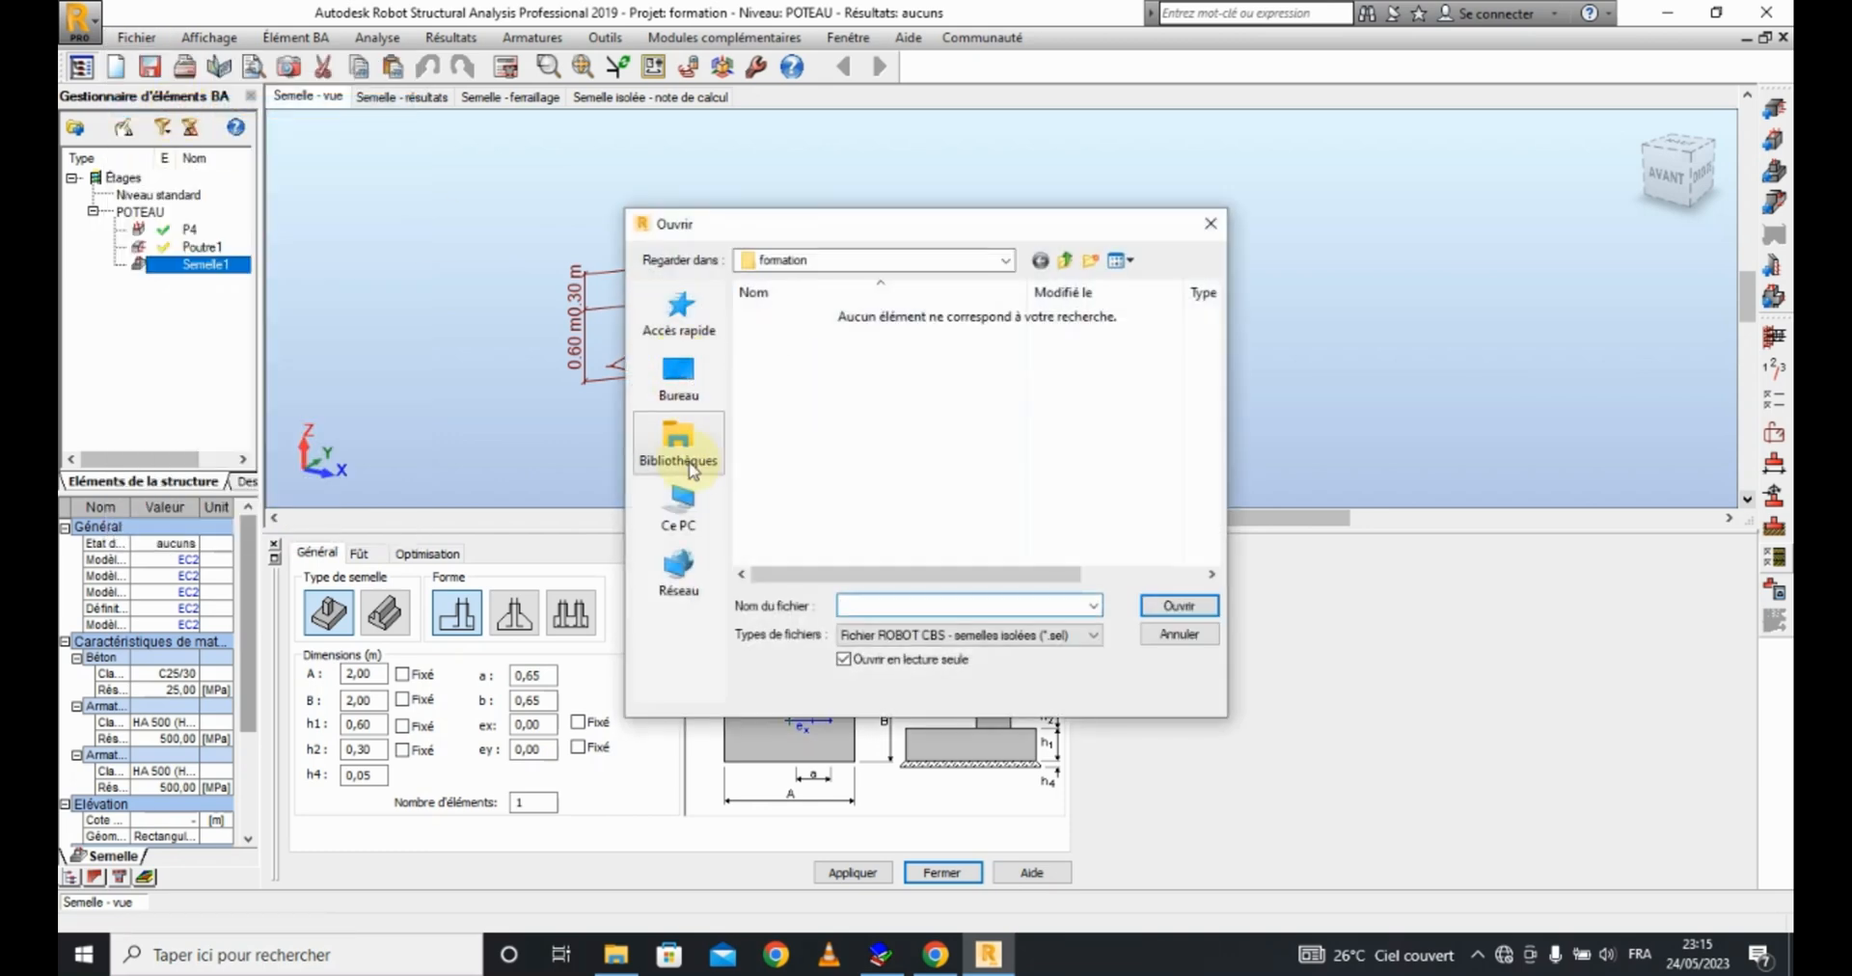
{"action": "left_click", "coordinate": [679, 507]}
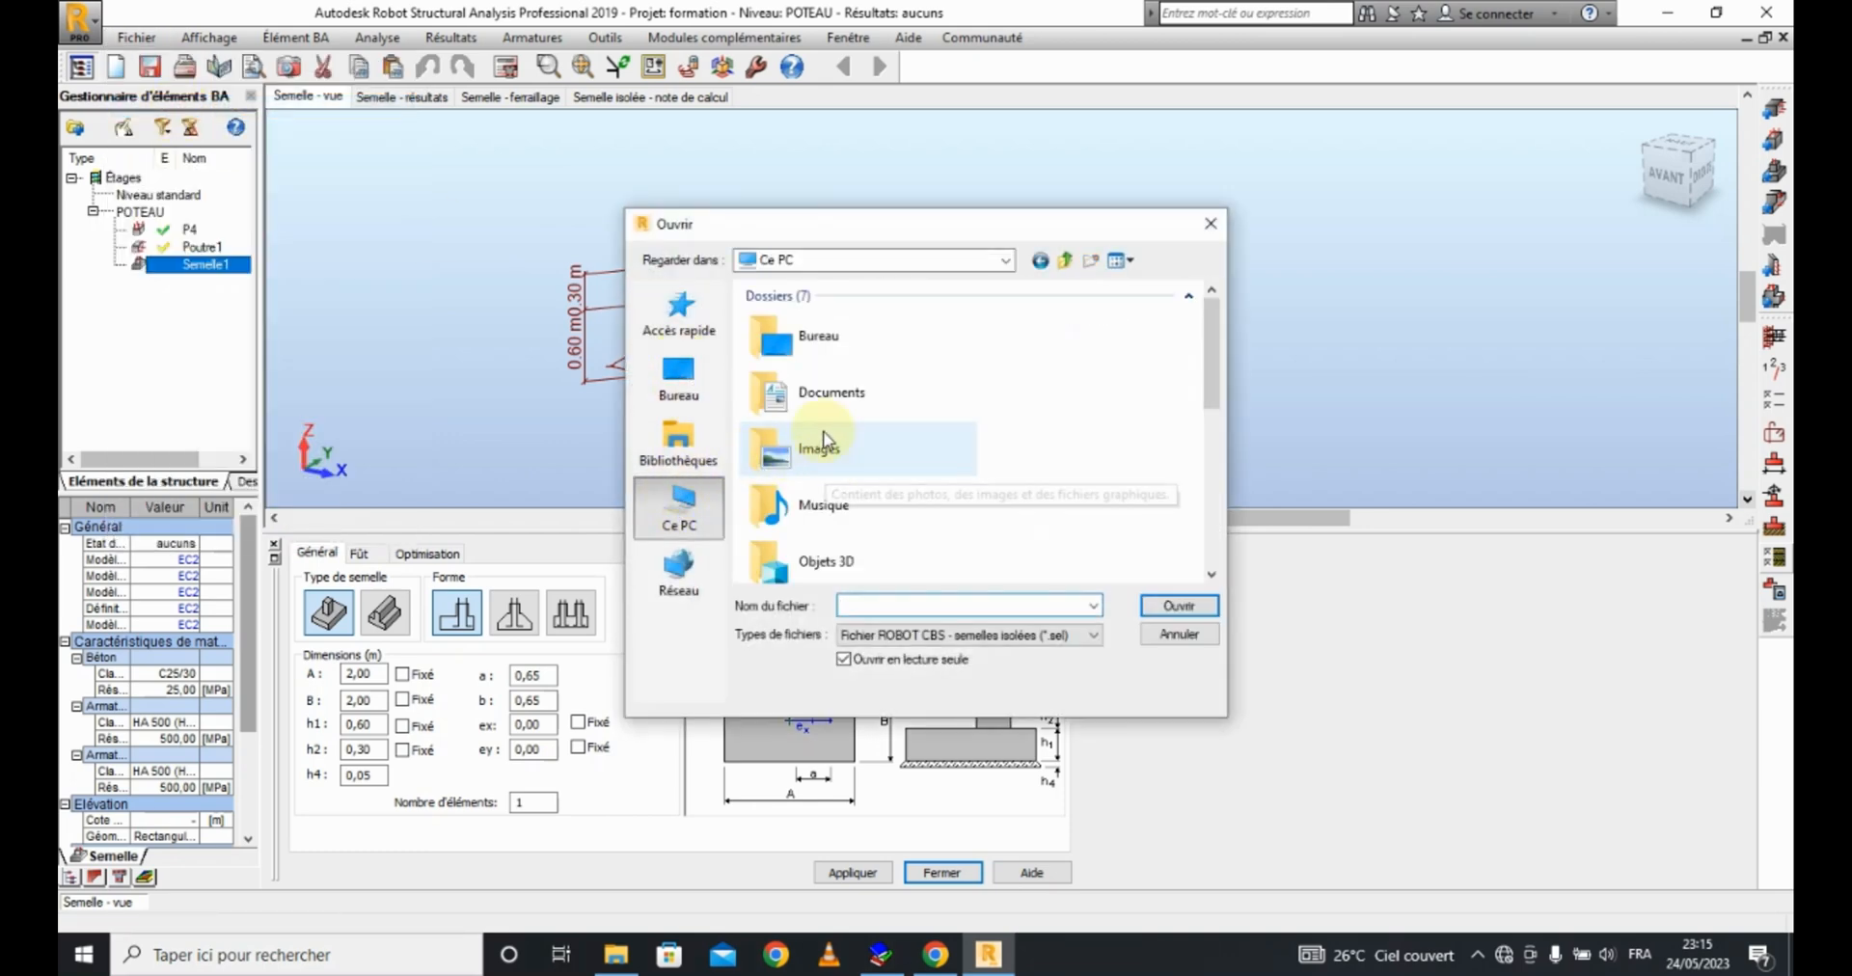
{"action": "scroll", "coordinate": [825, 405], "scroll_direction": "down", "scroll_amount": 3}
{"action": "scroll", "coordinate": [824, 412], "scroll_direction": "up", "scroll_amount": 2}
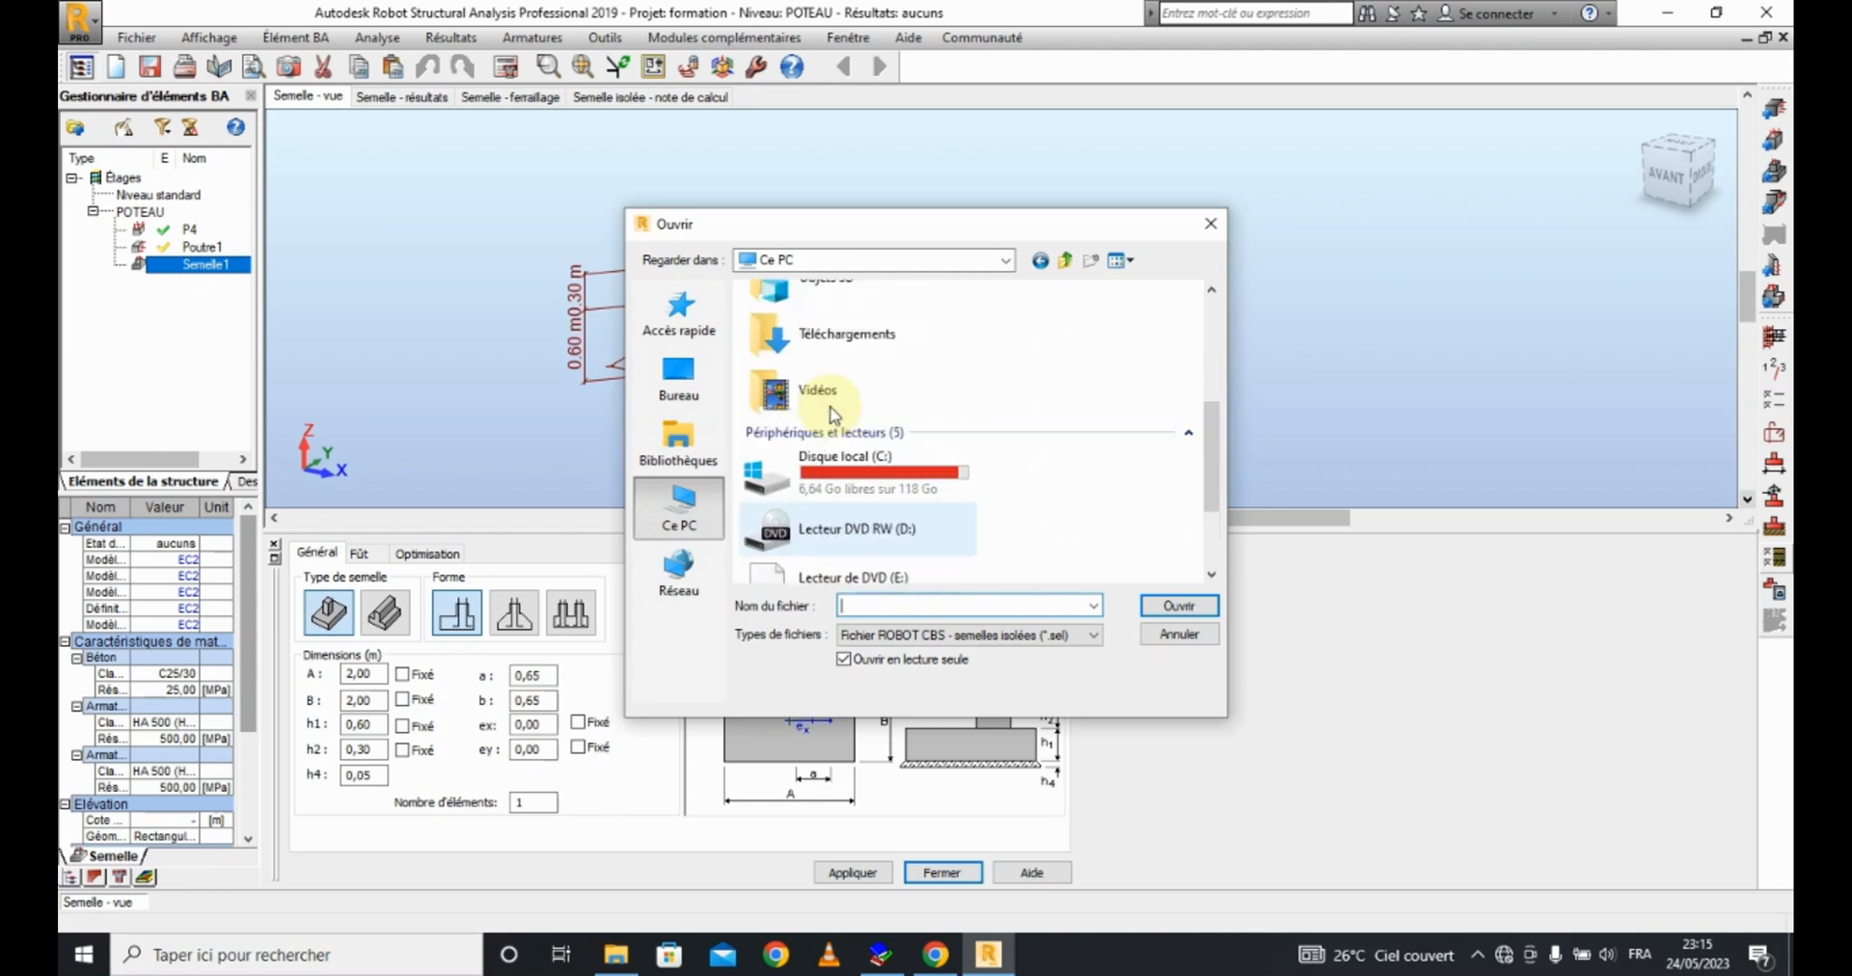
{"action": "double_click", "coordinate": [832, 479]}
{"action": "scroll", "coordinate": [846, 459], "scroll_direction": "down", "scroll_amount": 1}
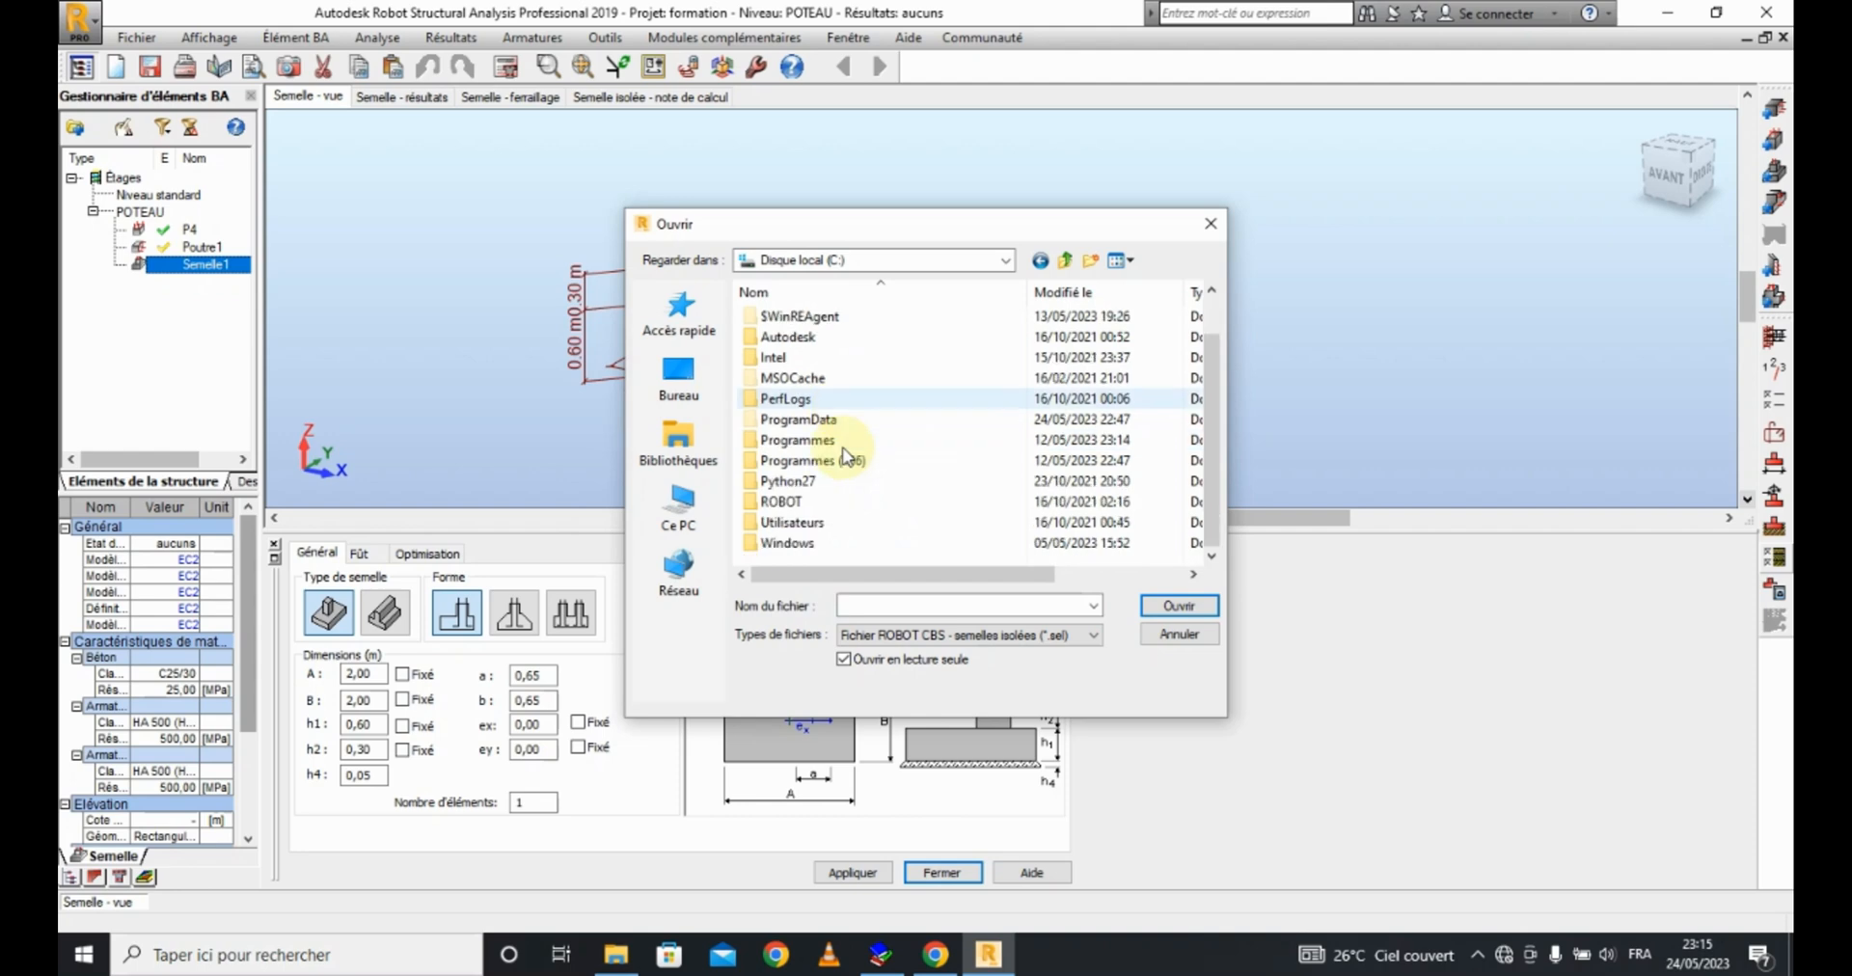
{"action": "double_click", "coordinate": [812, 463]}
{"action": "scroll", "coordinate": [810, 473], "scroll_direction": "down", "scroll_amount": 8}
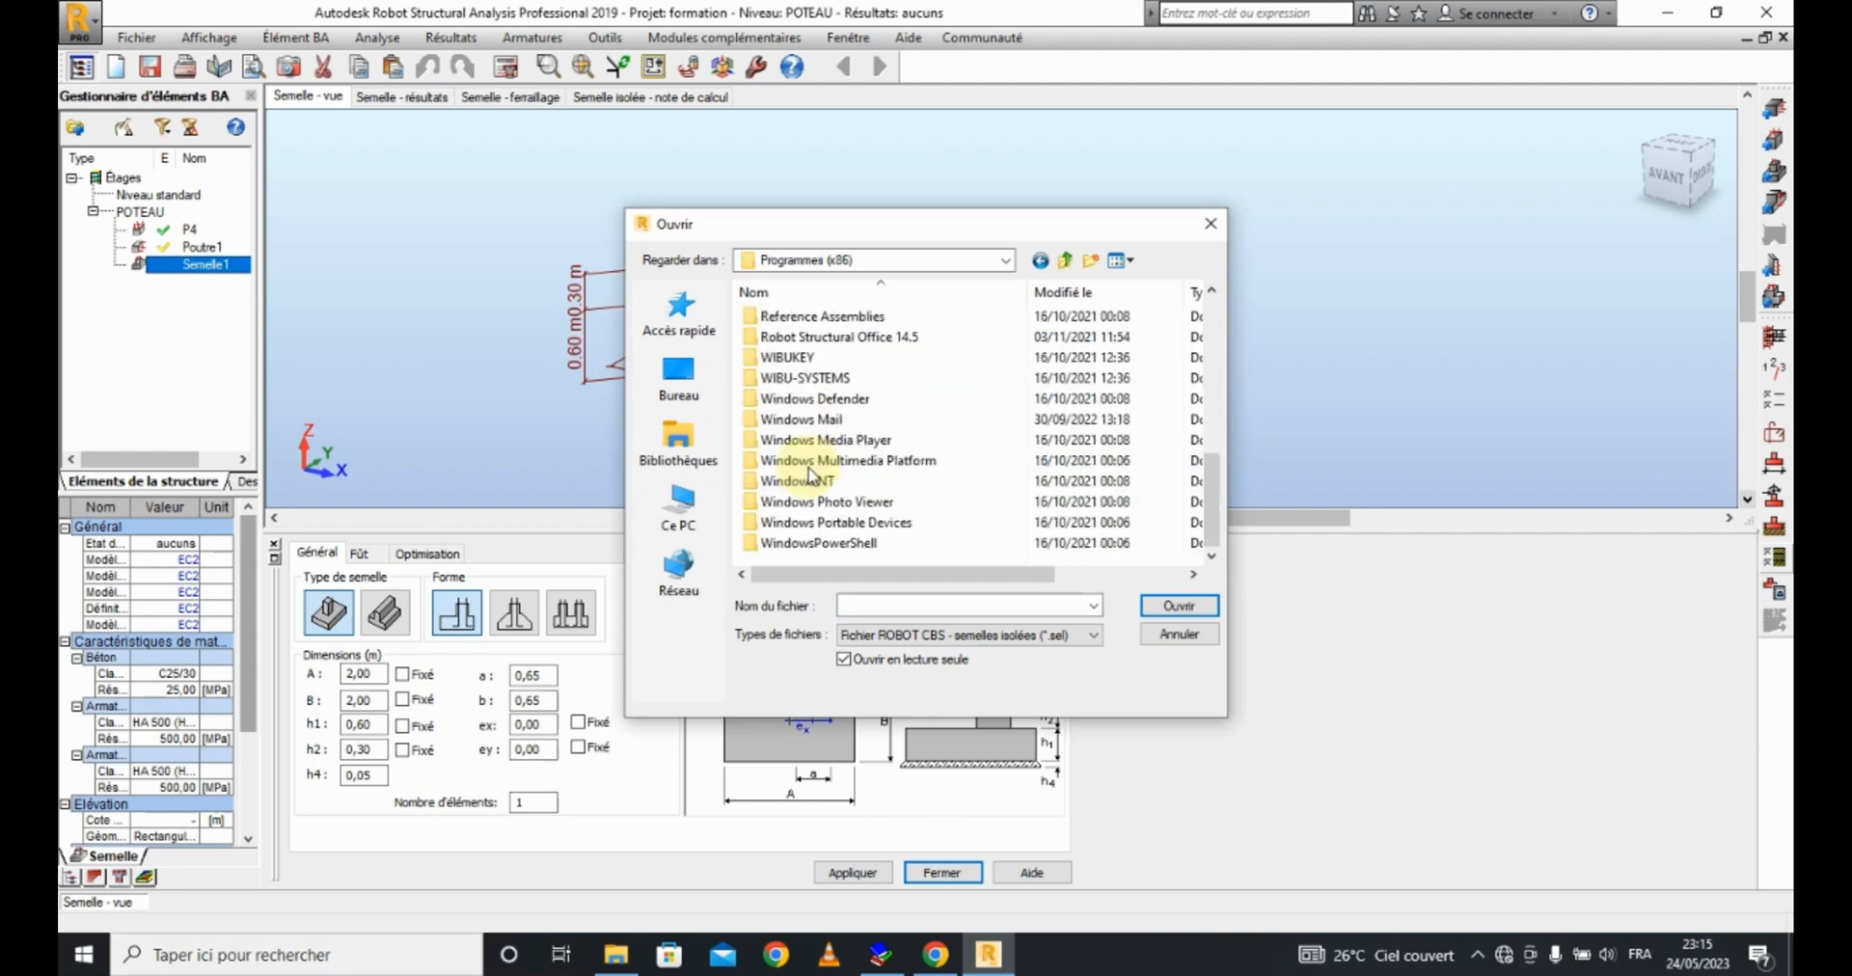
{"action": "double_click", "coordinate": [800, 340]}
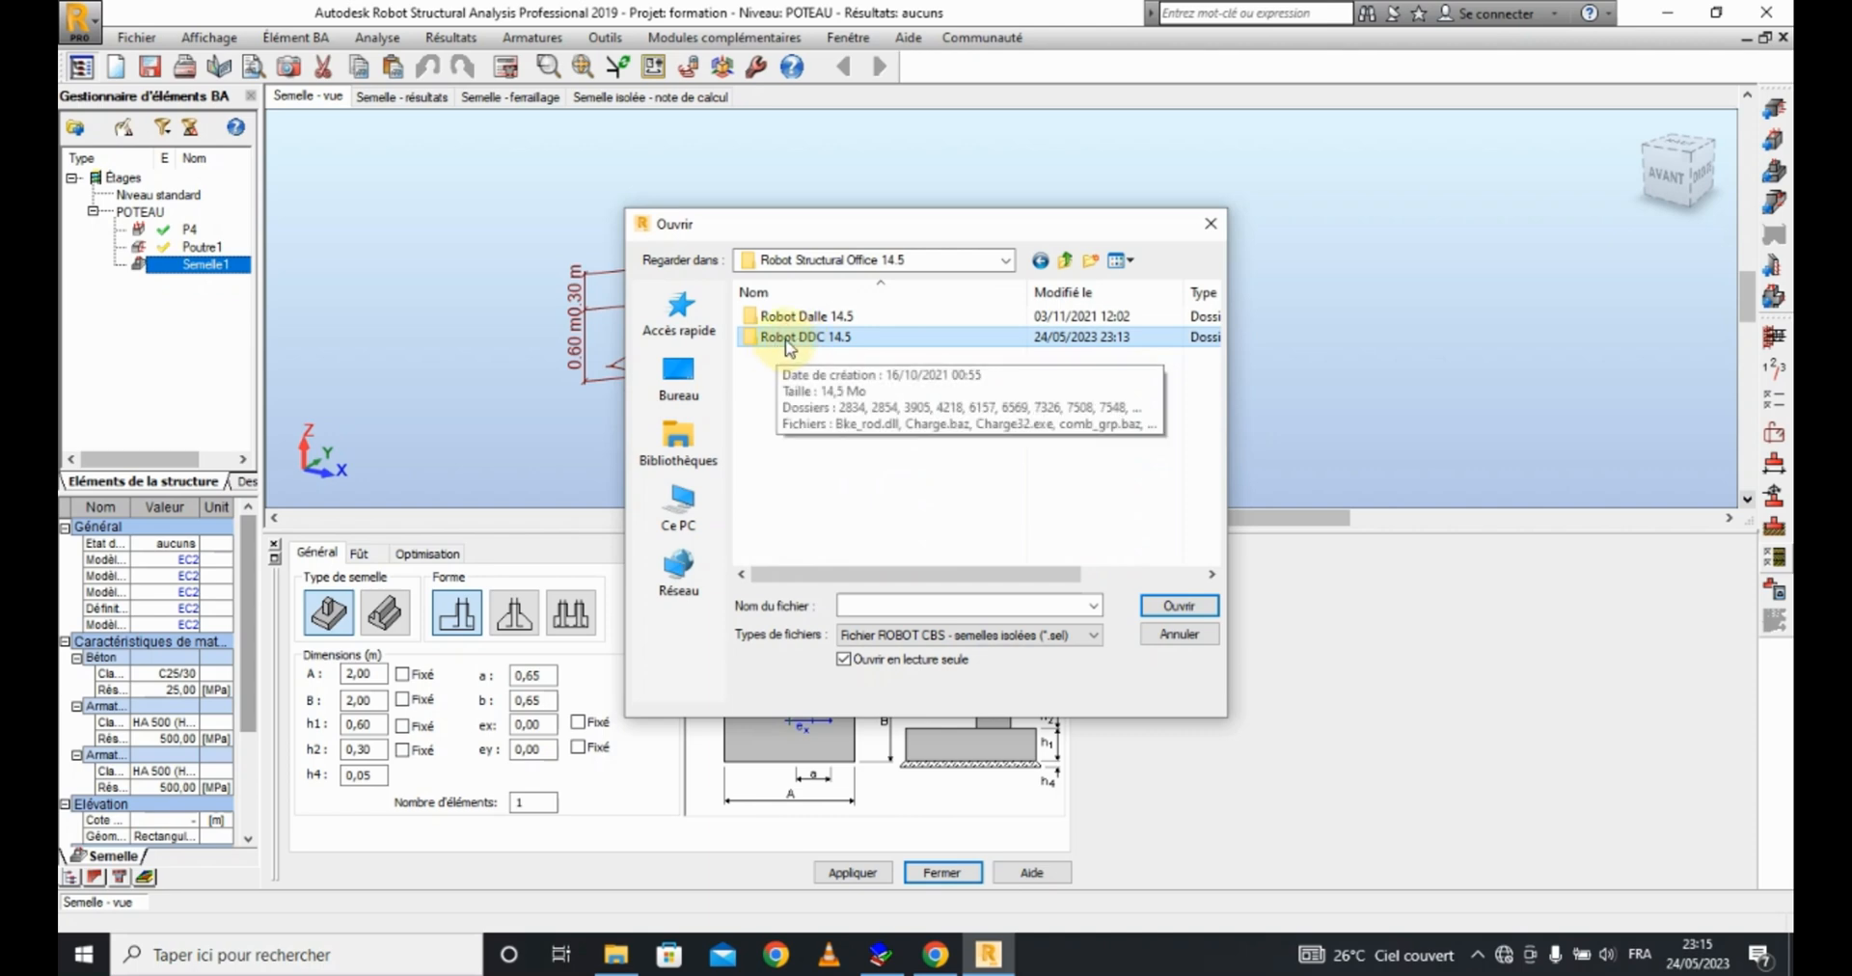
Step: Open the isolated footing file 1_9.sel from a numbered subfolder of Robot DDC 14.5
{"action": "double_click", "coordinate": [785, 346]}
{"action": "scroll", "coordinate": [810, 463], "scroll_direction": "down", "scroll_amount": 7}
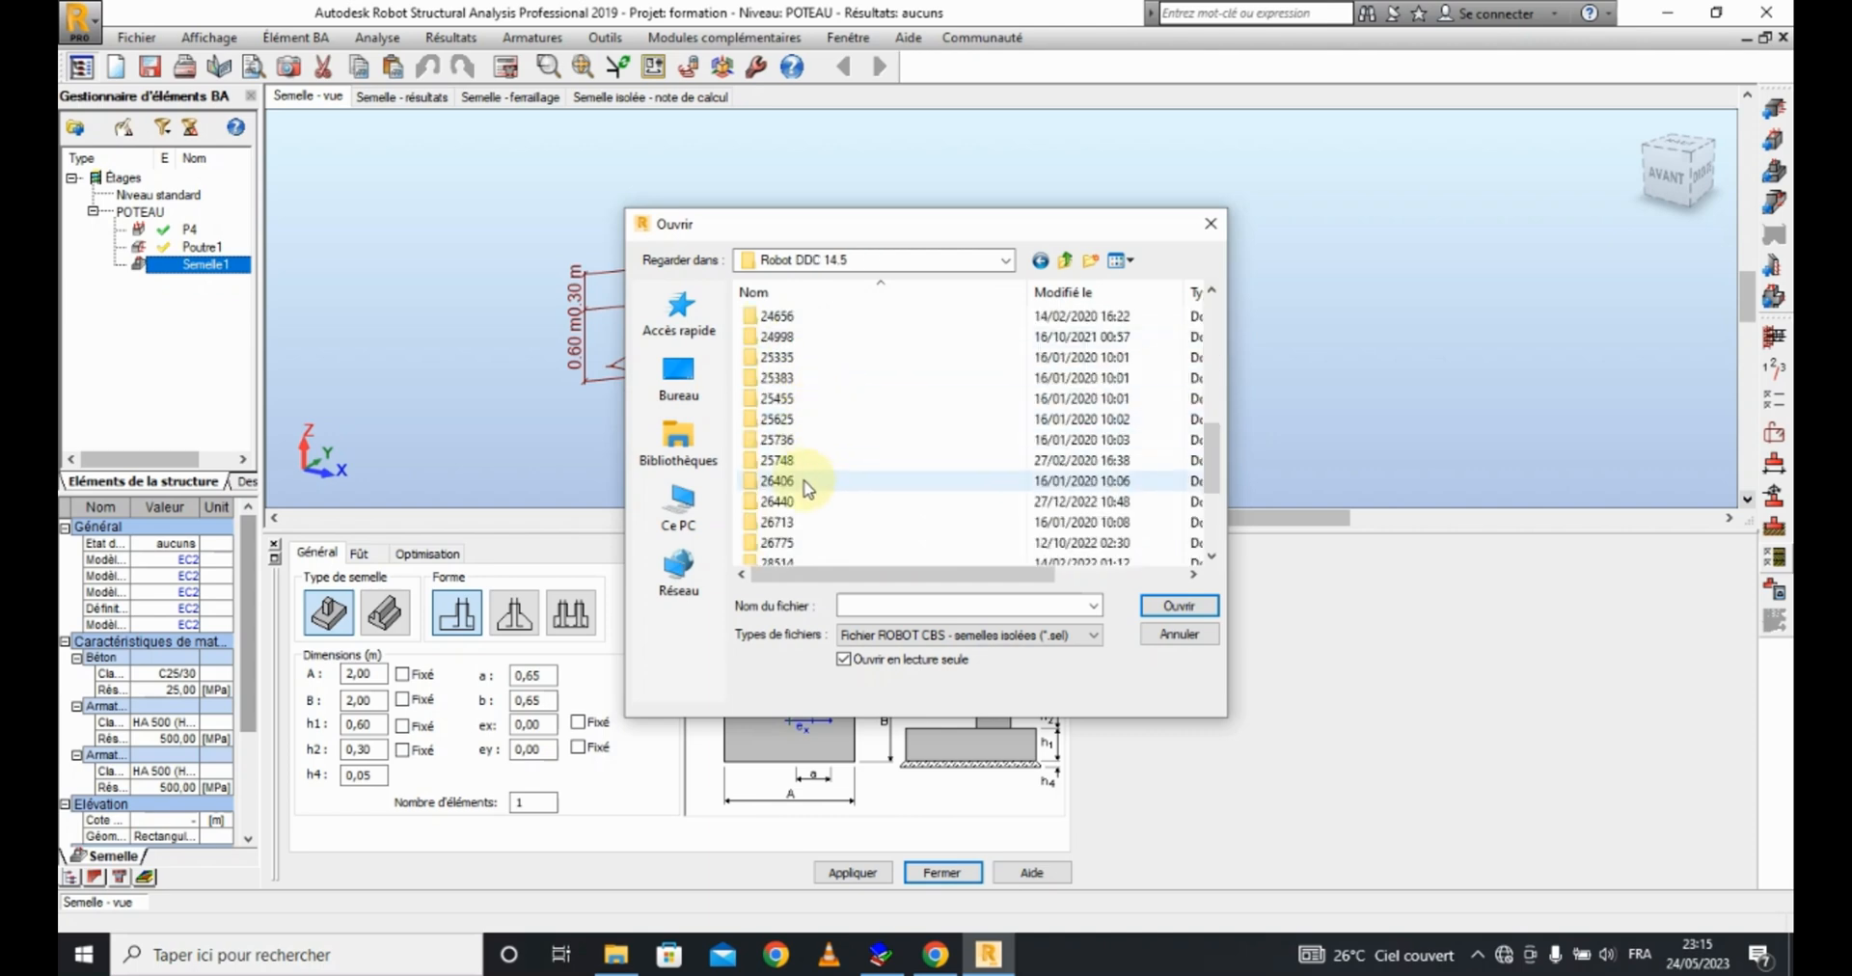
{"action": "double_click", "coordinate": [779, 500]}
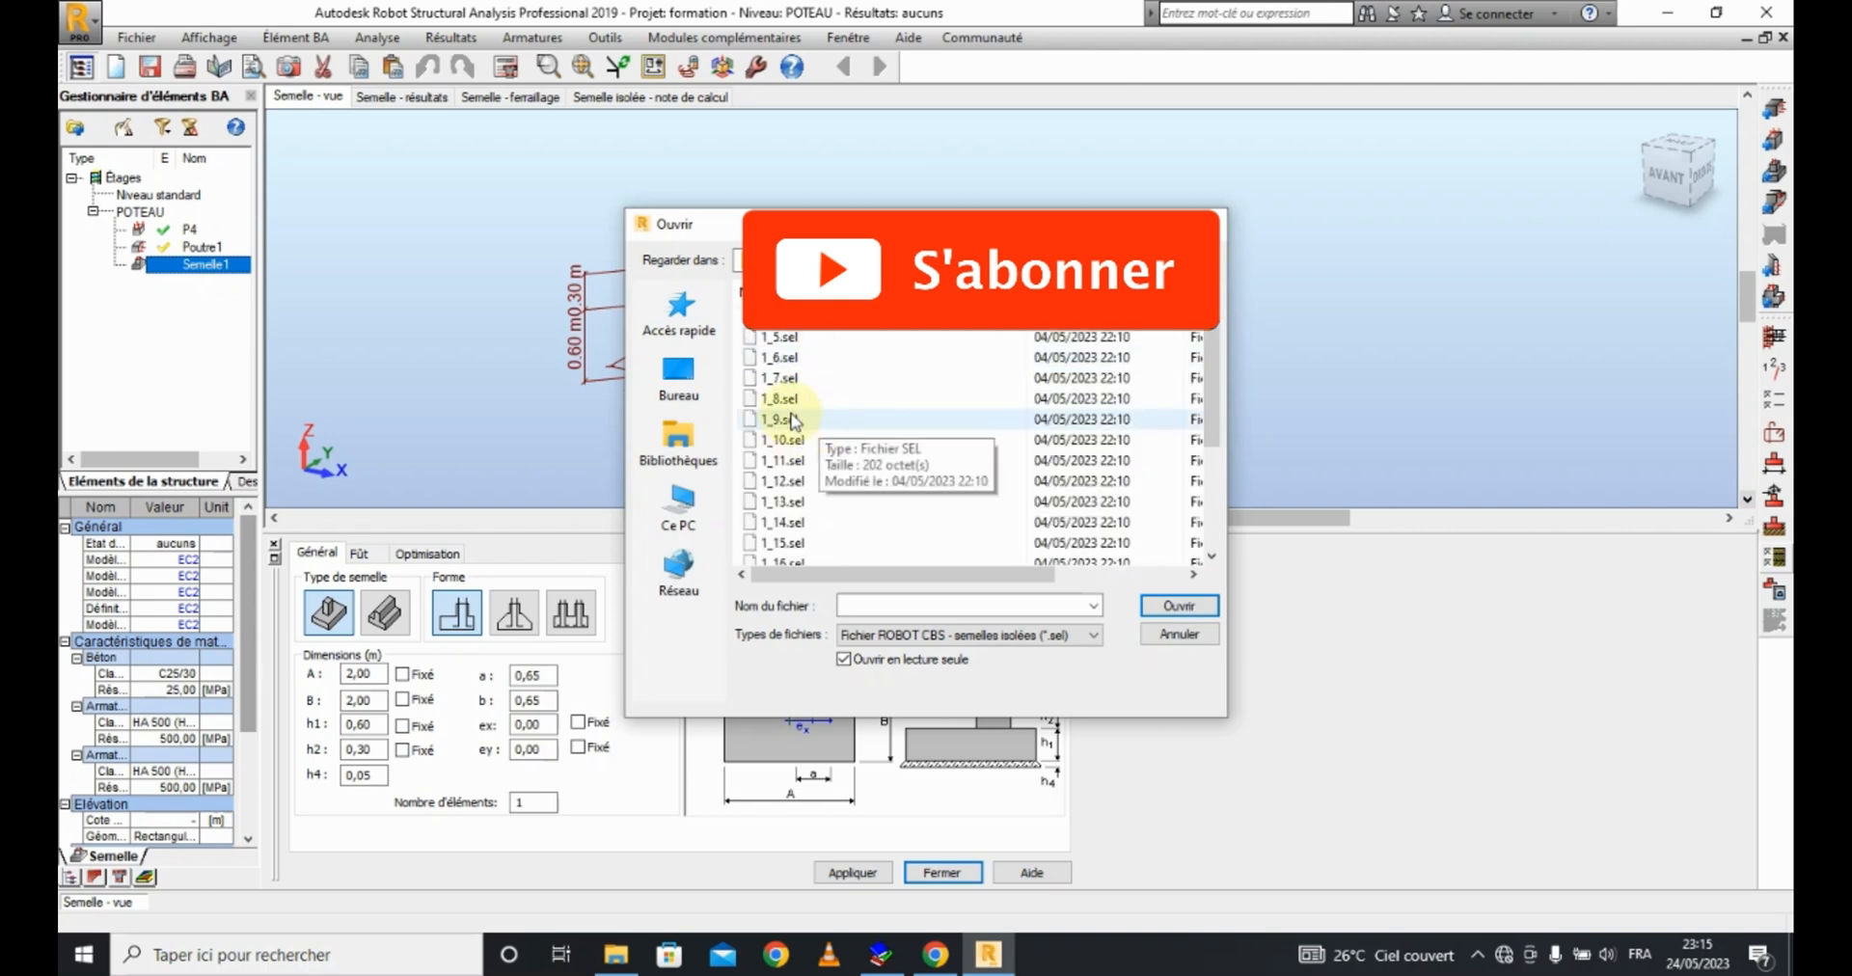
{"action": "left_click", "coordinate": [780, 422]}
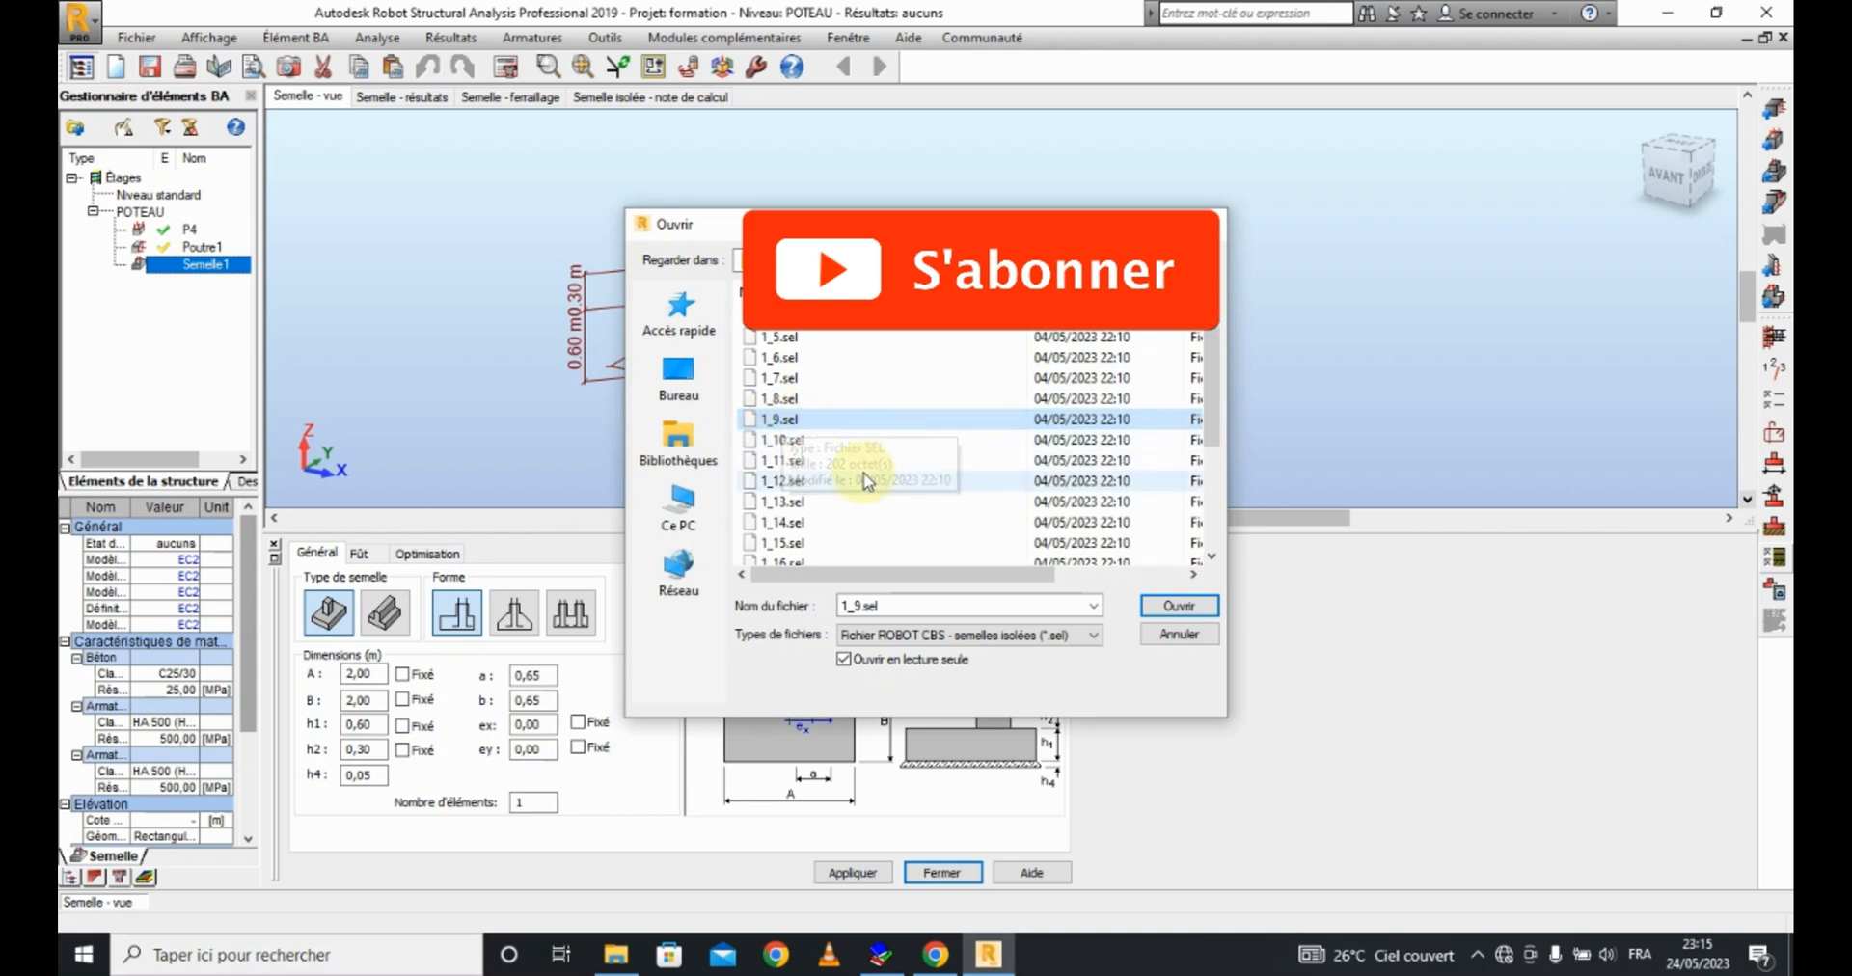
{"action": "left_click", "coordinate": [1175, 608]}
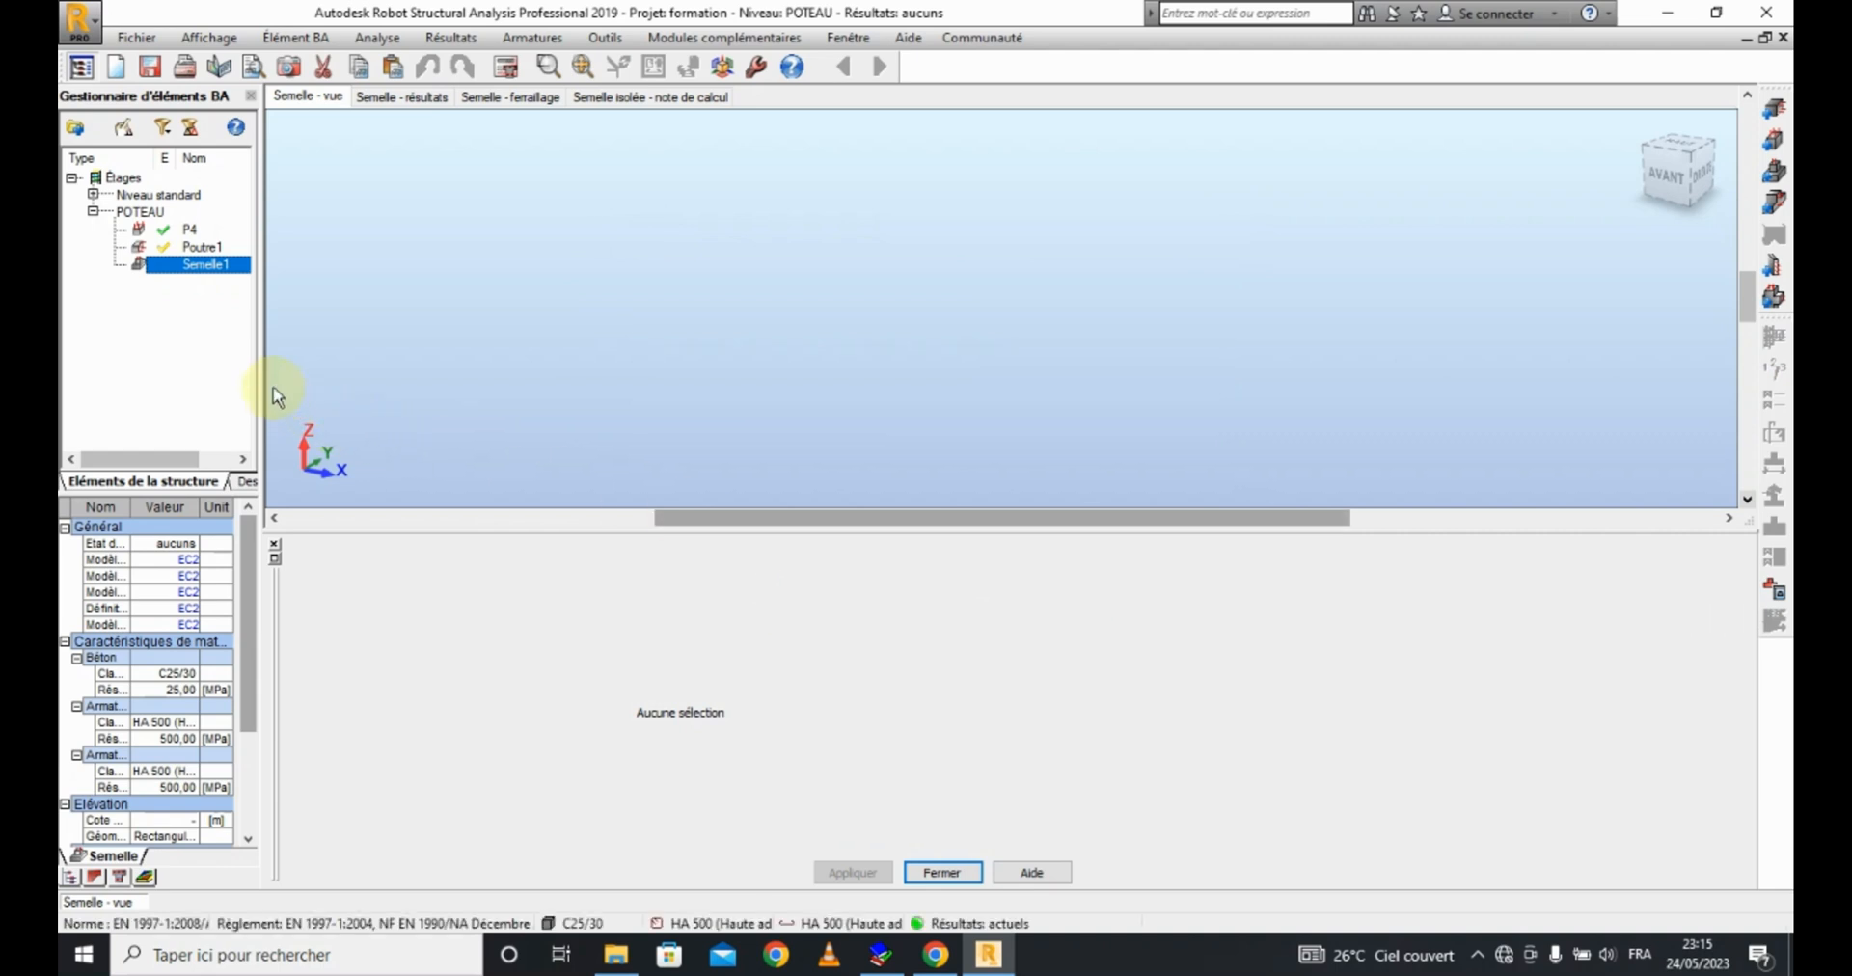
Step: Collapse the POTEAU level, expand Niveau standard and select the imported footing sel_1_9
{"action": "left_click", "coordinate": [197, 268]}
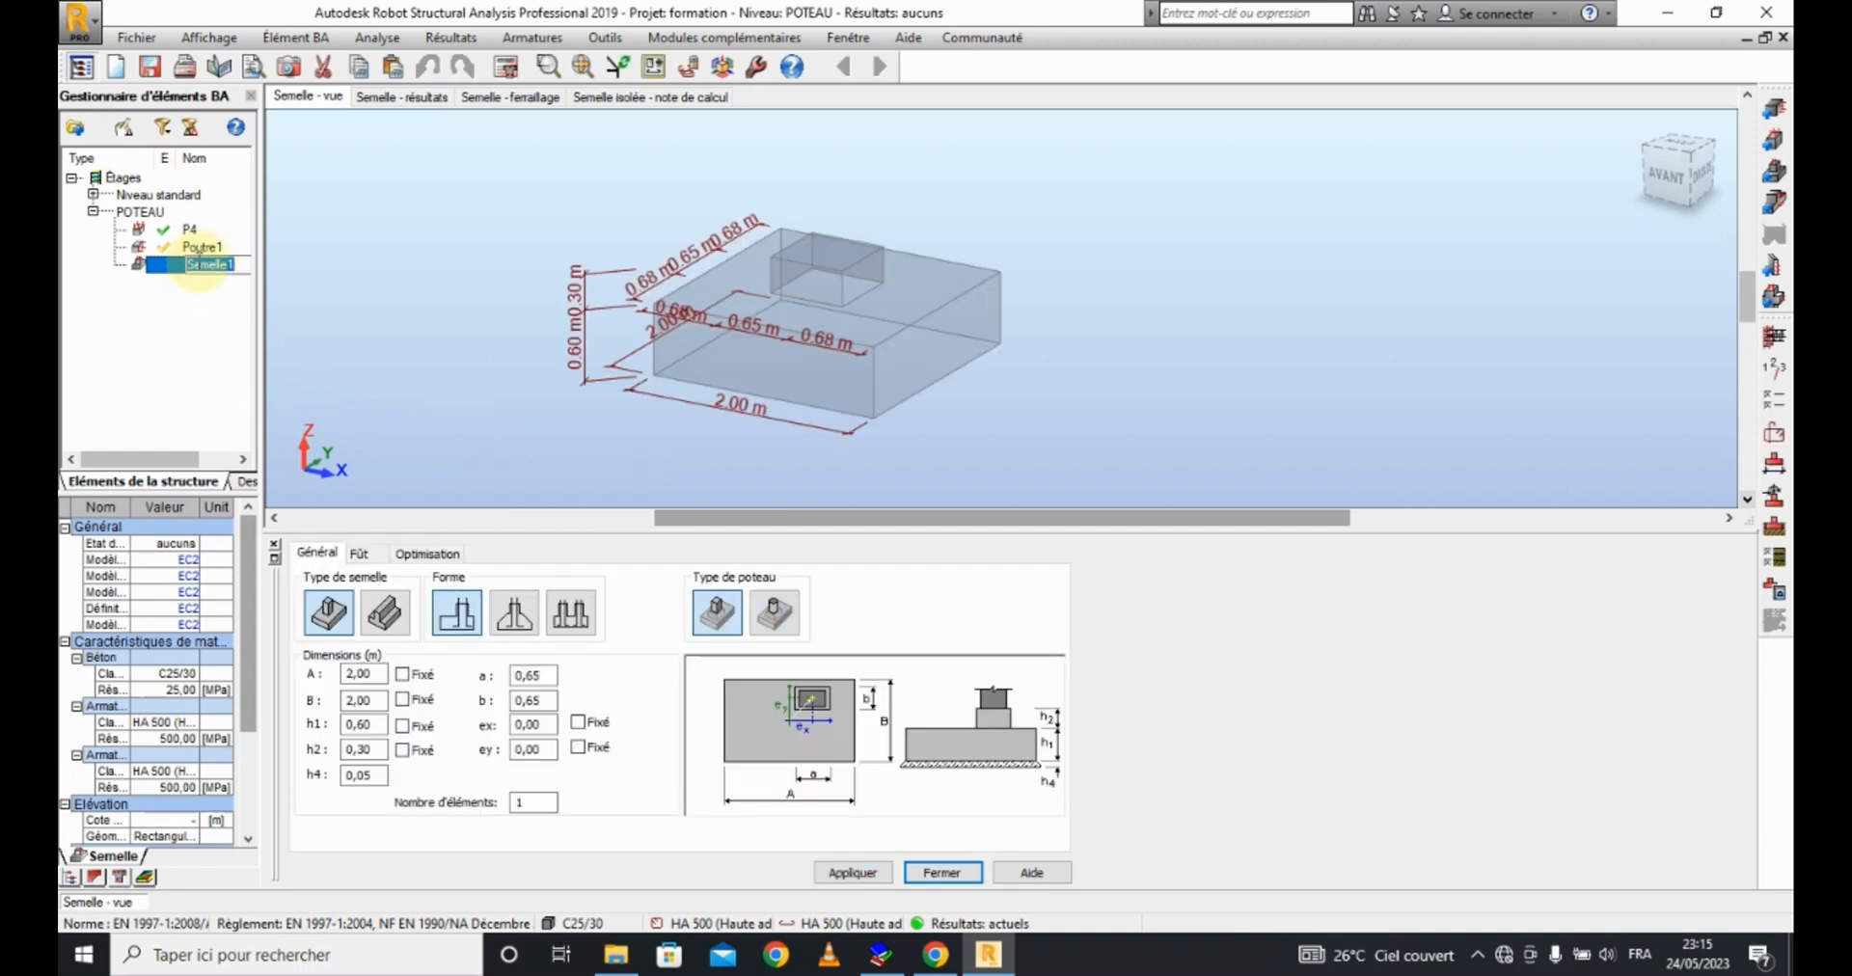
{"action": "left_click", "coordinate": [189, 293]}
{"action": "left_click", "coordinate": [218, 267]}
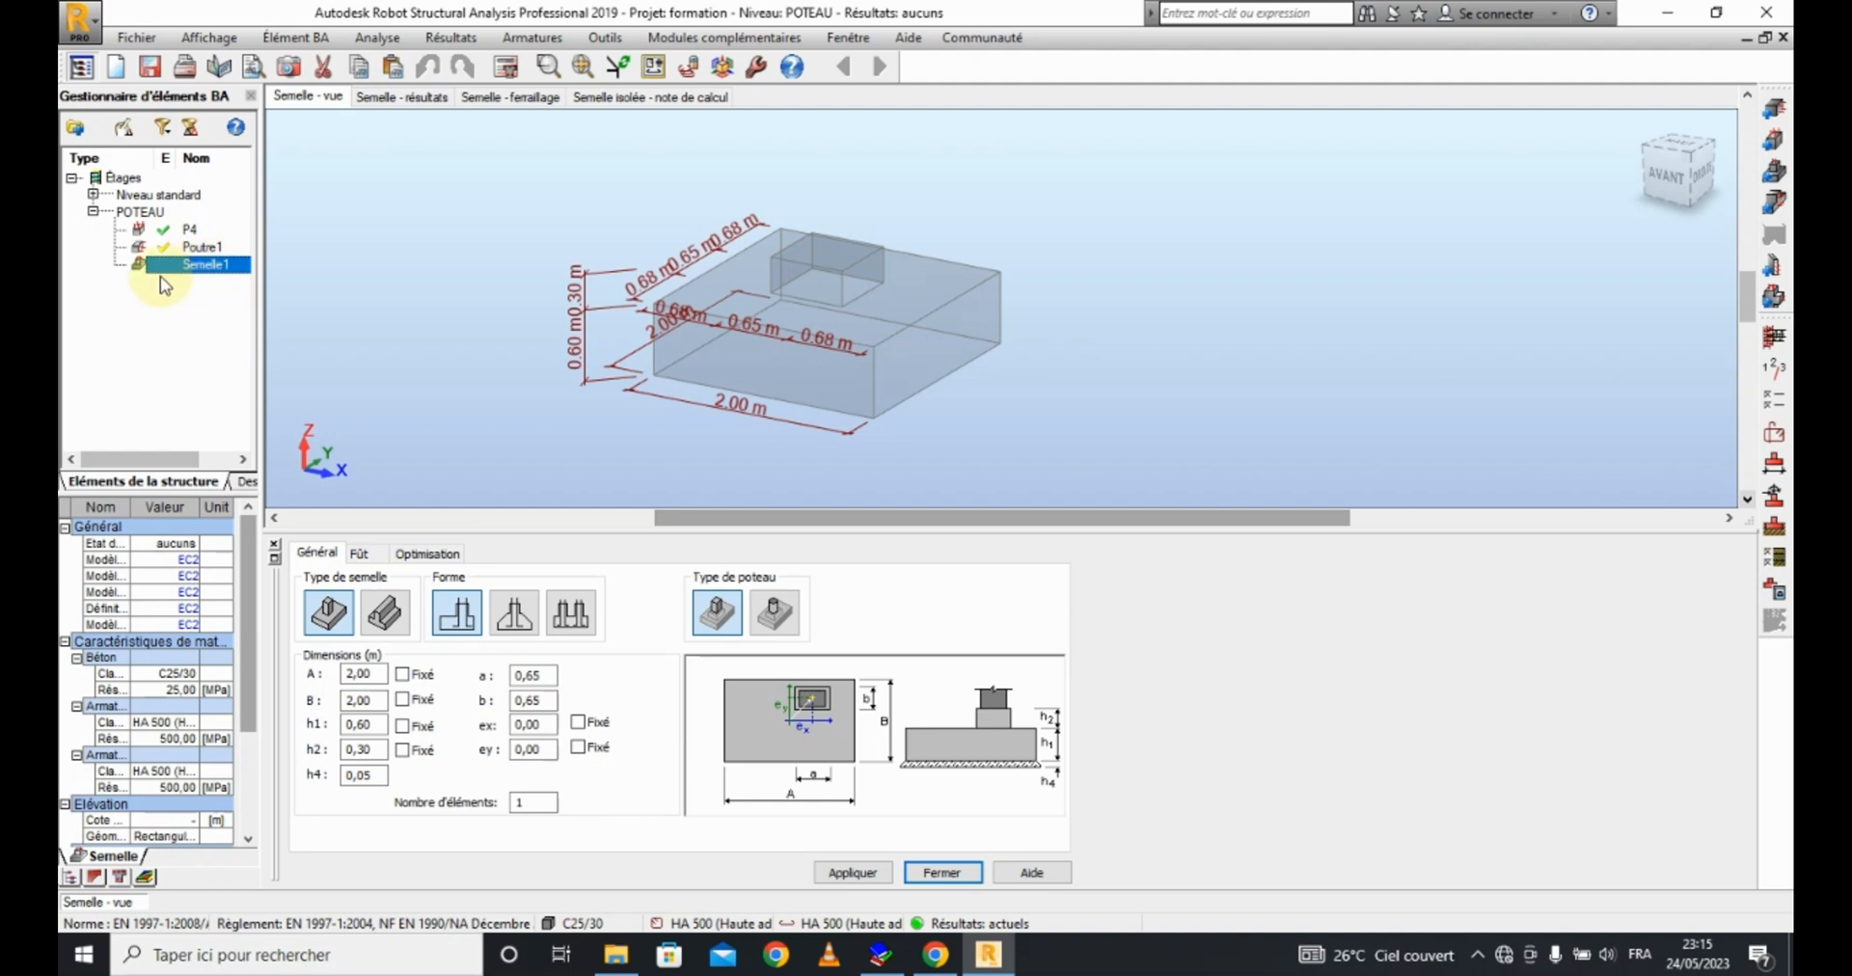
{"action": "left_click", "coordinate": [93, 212]}
{"action": "left_click", "coordinate": [93, 194]}
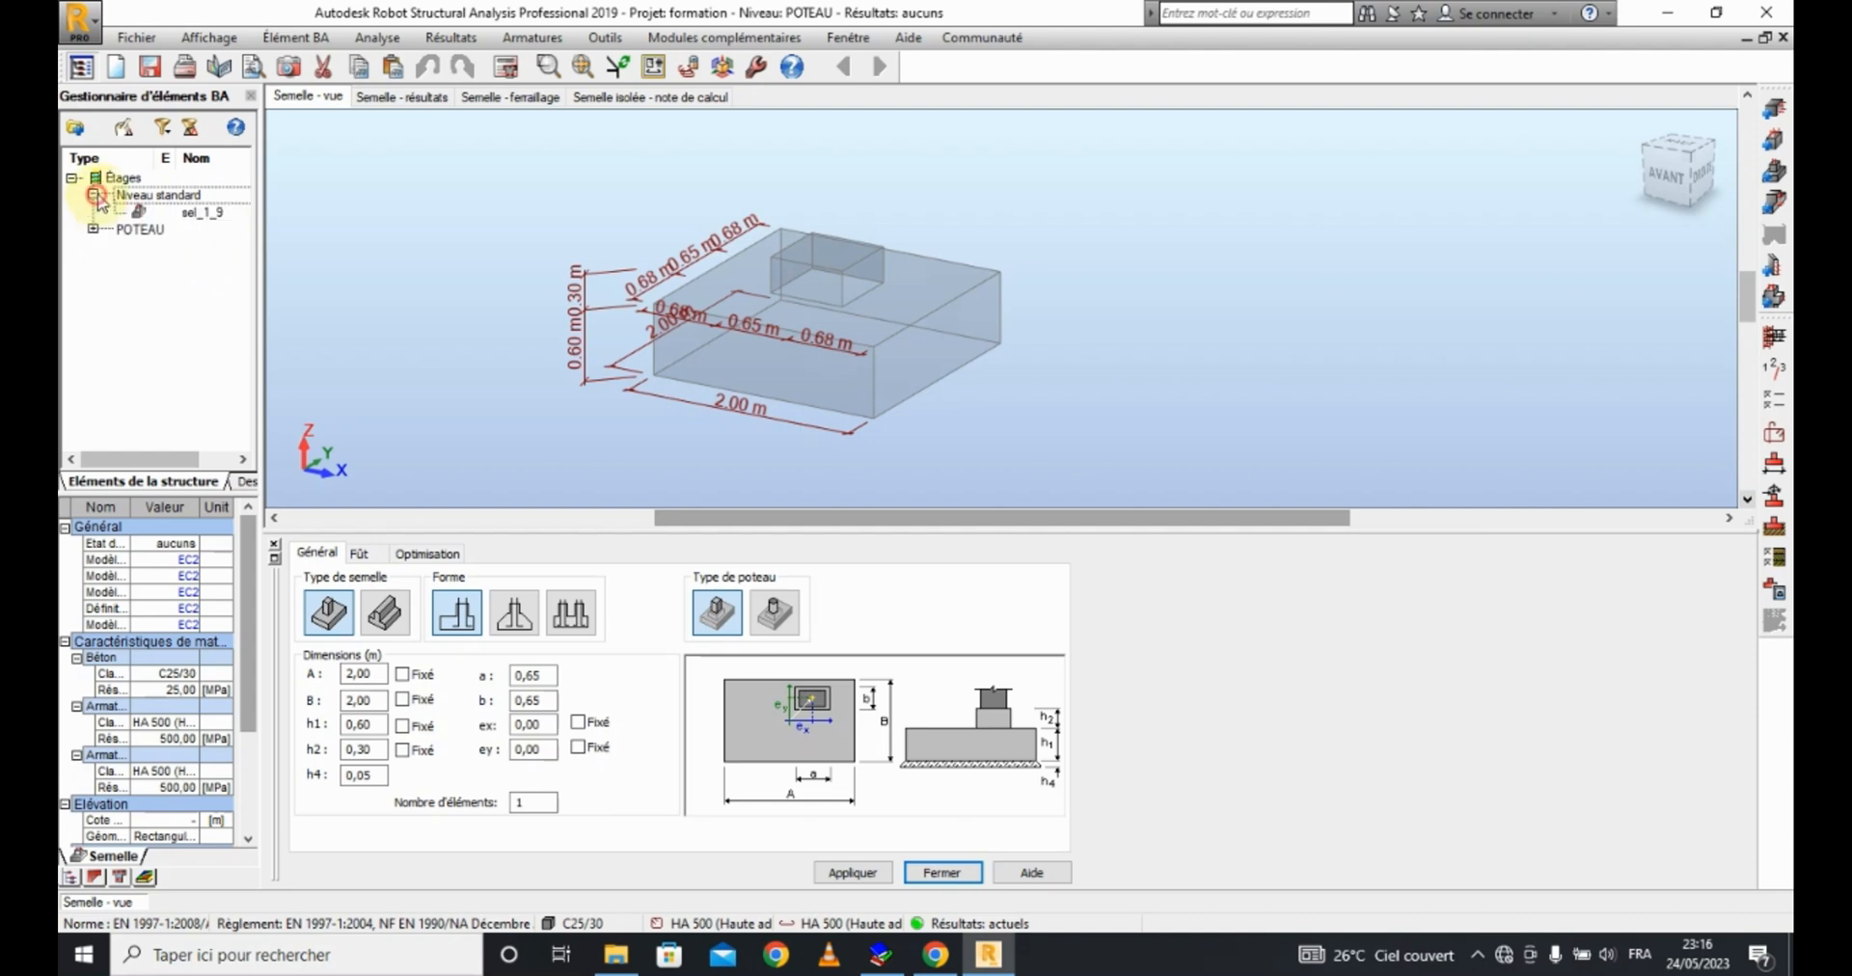
{"action": "left_click", "coordinate": [211, 216]}
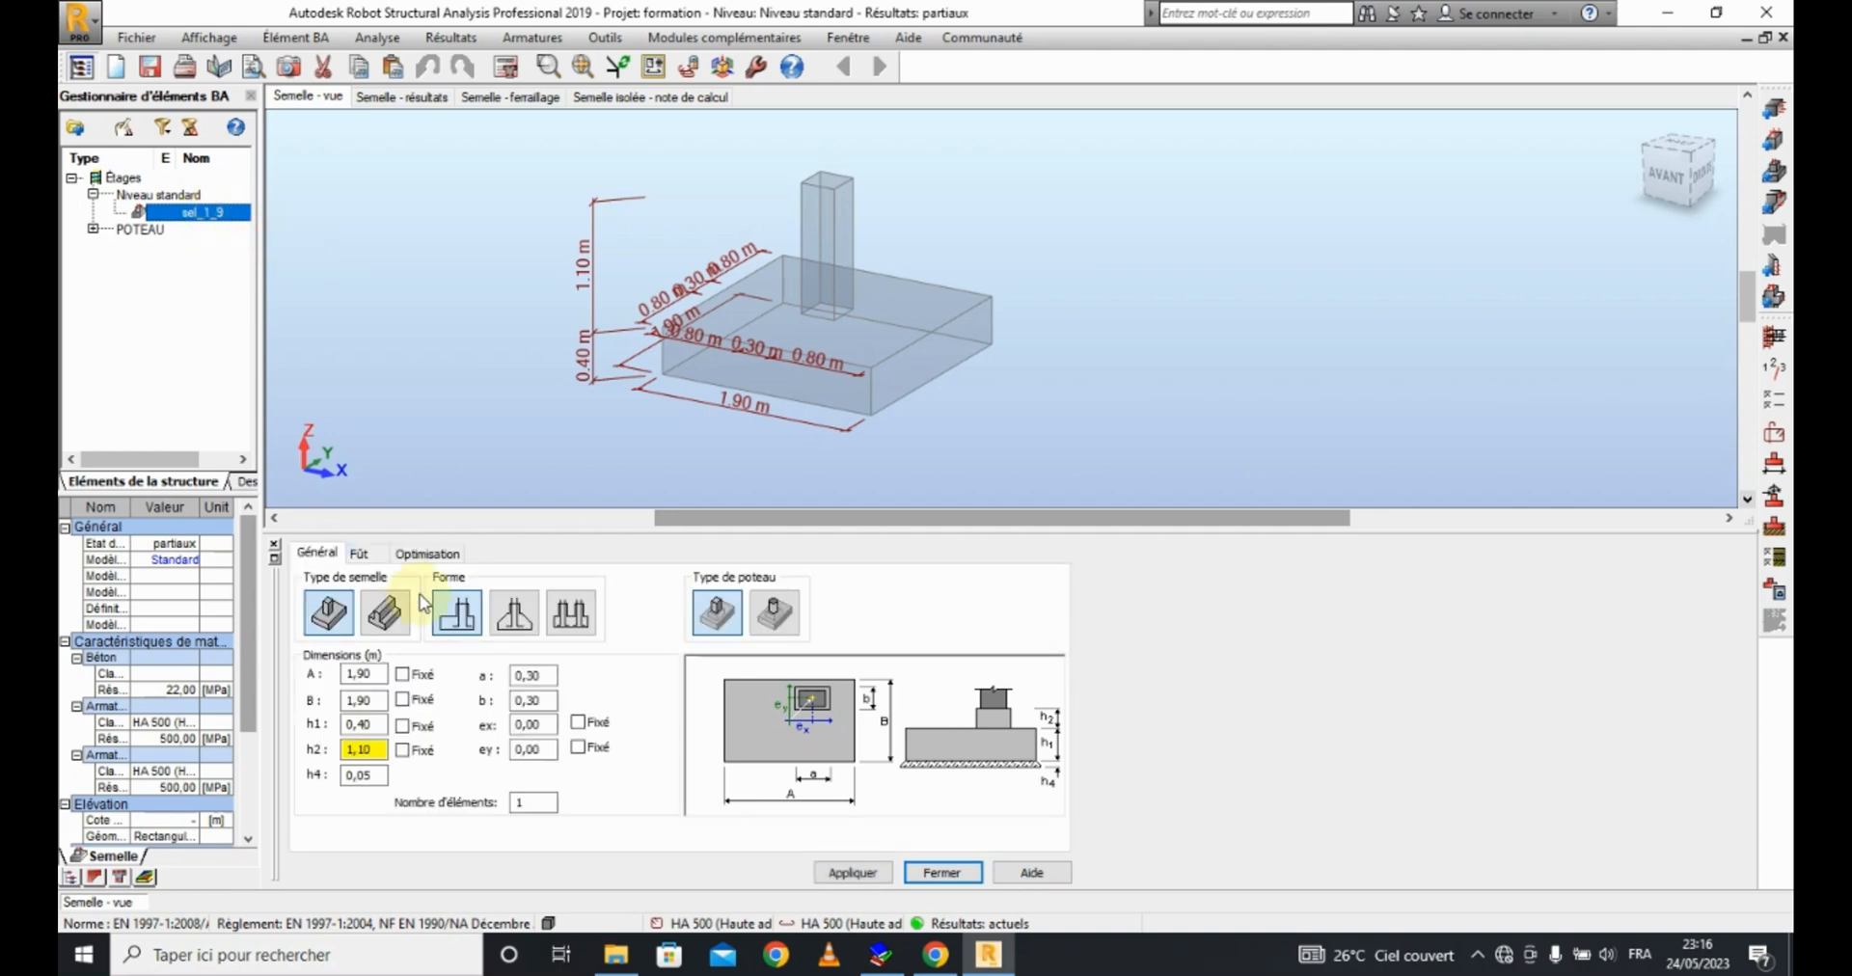
Step: Assign the EC2 model to footing sel_1_9 for the calculation options, the soil definition and the other available general properties
{"action": "left_click", "coordinate": [173, 565]}
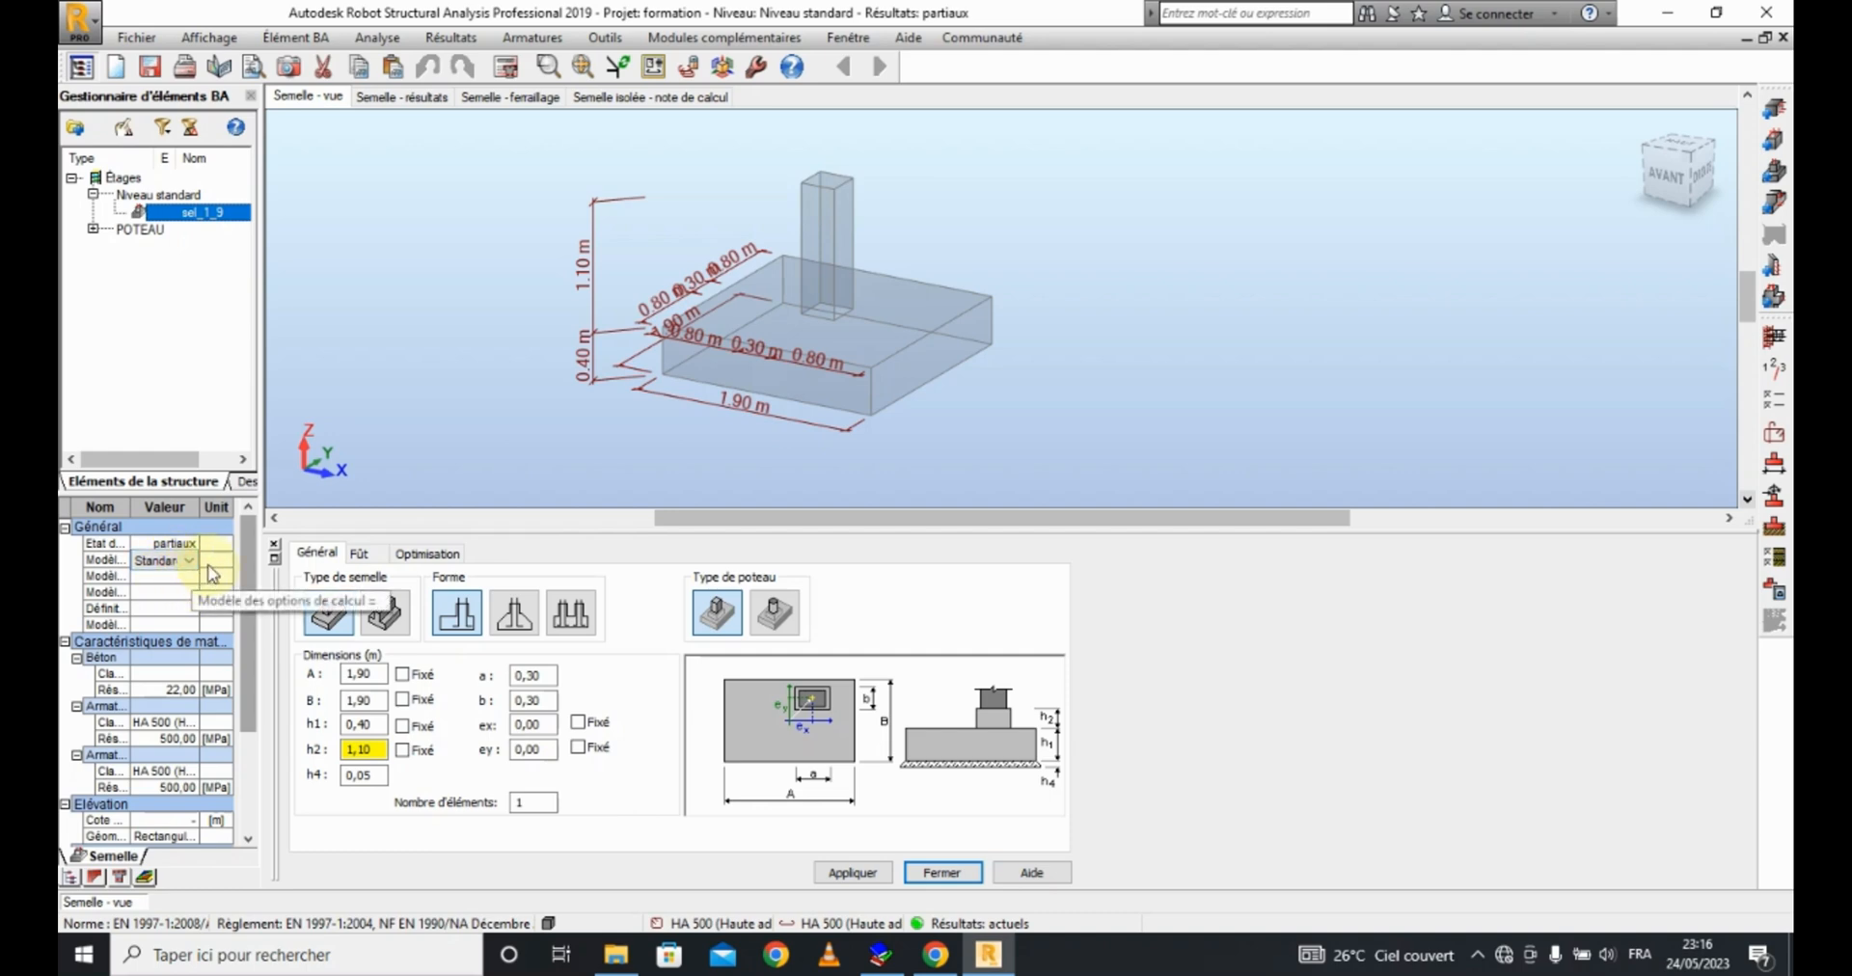
{"action": "left_click", "coordinate": [170, 567]}
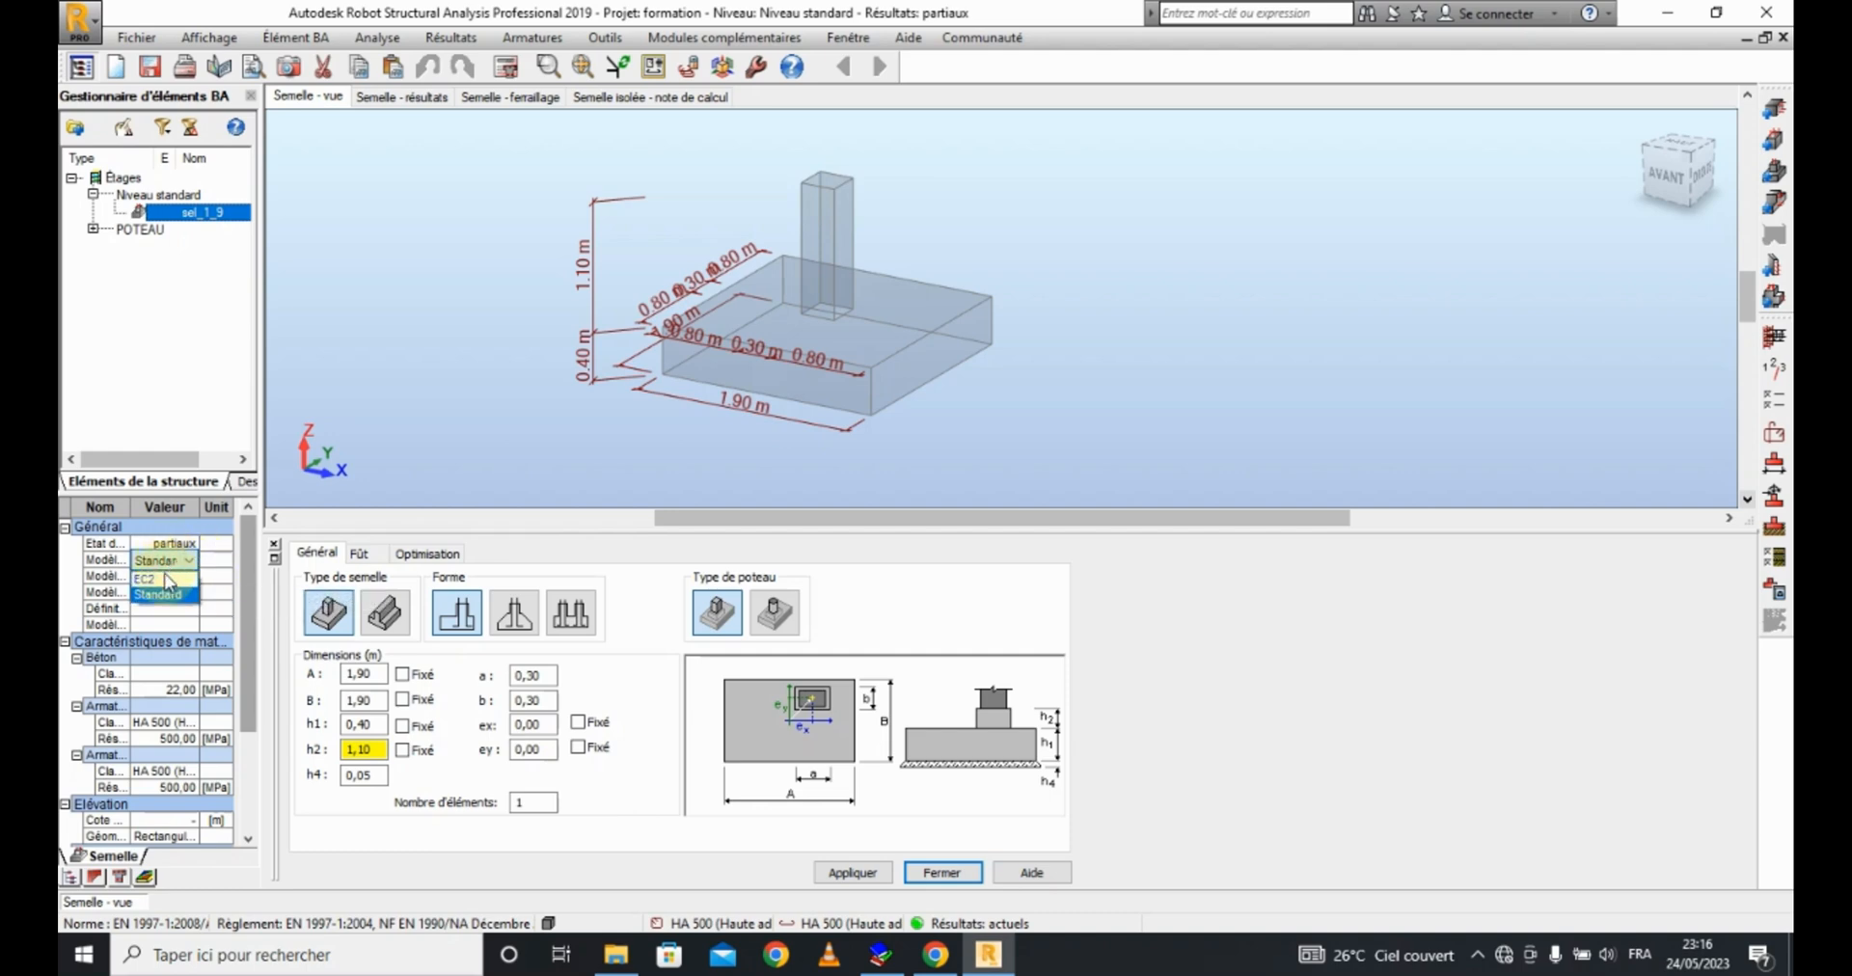
{"action": "left_click", "coordinate": [166, 585]}
{"action": "left_click", "coordinate": [171, 577]}
{"action": "left_click", "coordinate": [172, 577]}
{"action": "left_click", "coordinate": [166, 601]}
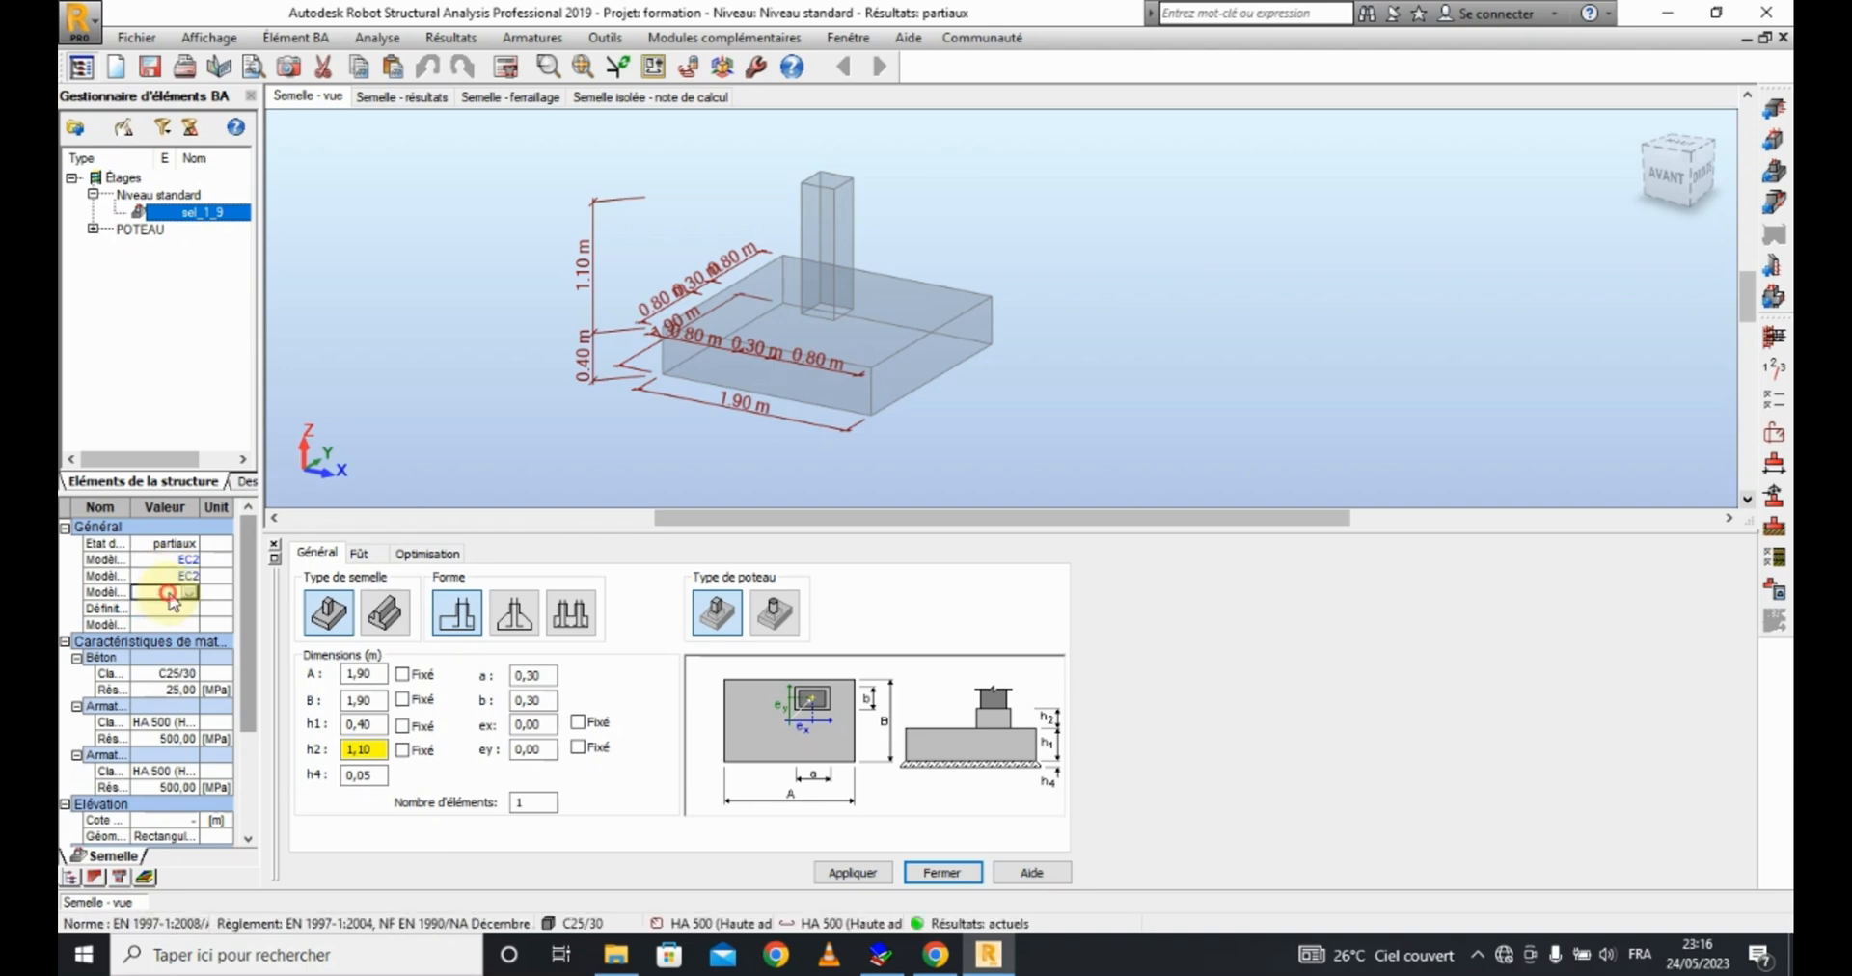
{"action": "left_click", "coordinate": [186, 593]}
{"action": "left_click", "coordinate": [180, 613]}
{"action": "left_click", "coordinate": [180, 613]}
{"action": "left_click", "coordinate": [180, 628]}
{"action": "left_click", "coordinate": [182, 613]}
Step: Load the EC2 geotechnical options for the footing, check the soil stress settings, save them again as EC2 and apply them
{"action": "left_click", "coordinate": [172, 593]}
{"action": "left_click", "coordinate": [1777, 569]}
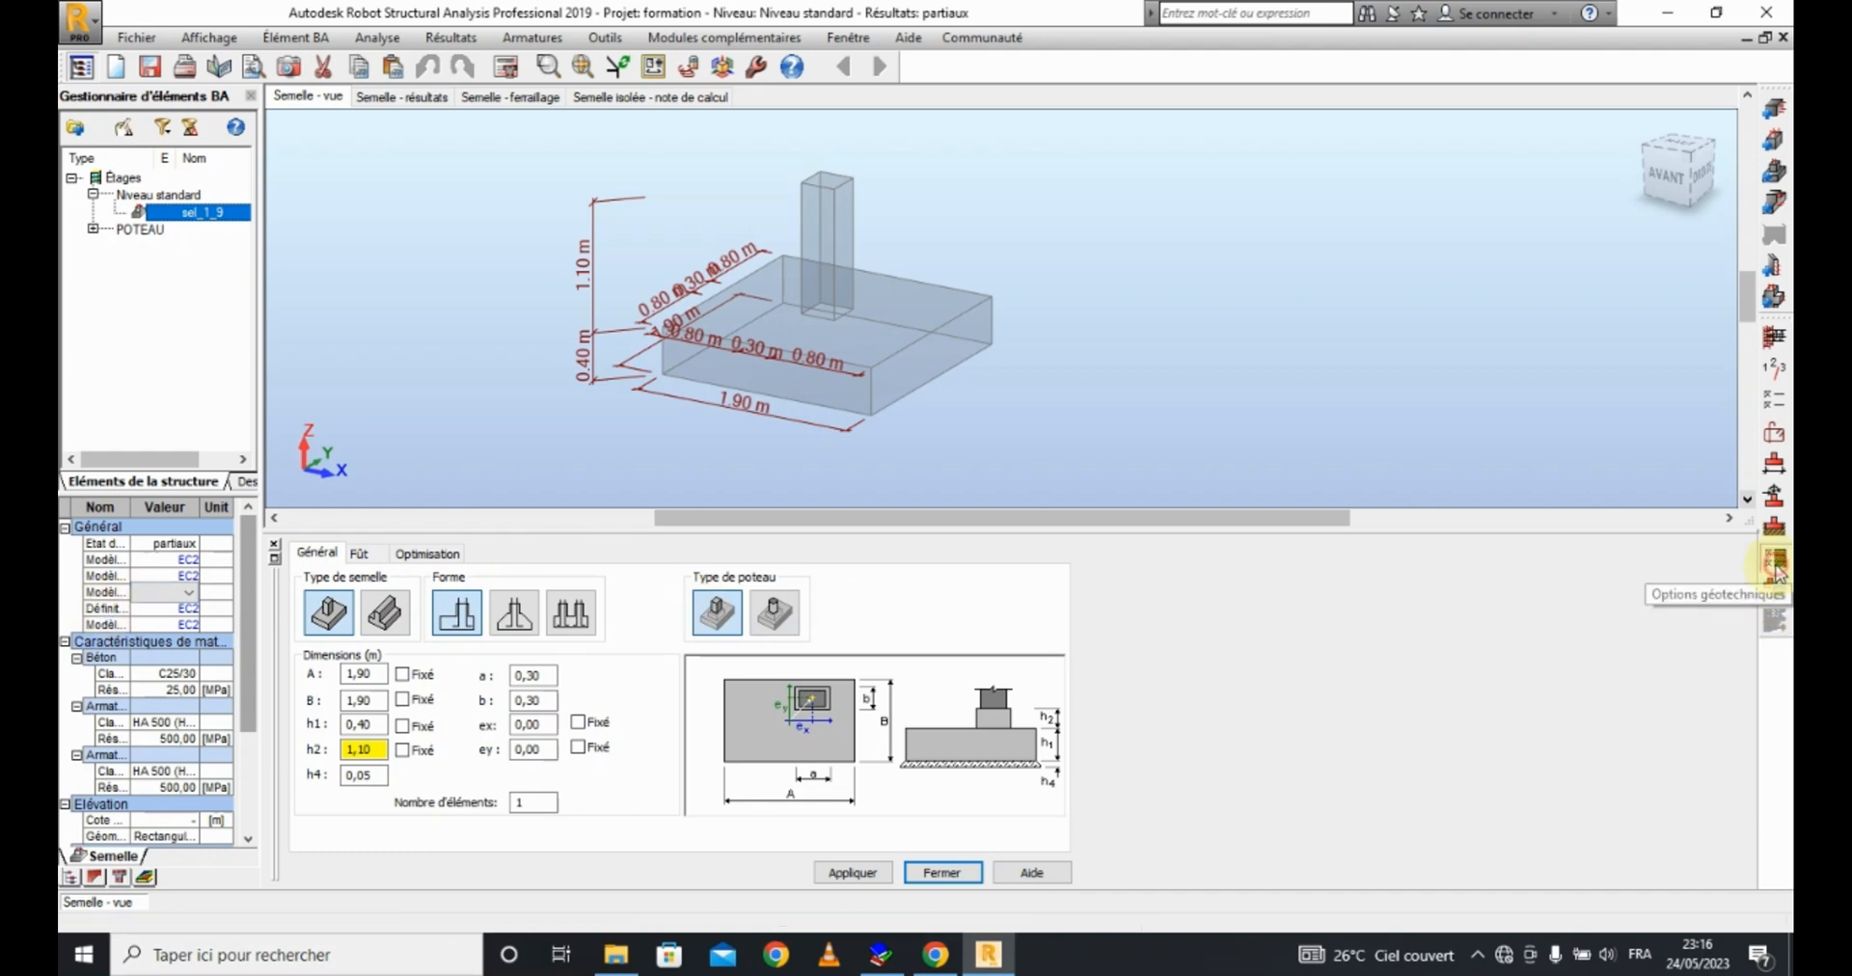
{"action": "left_click", "coordinate": [1115, 494]}
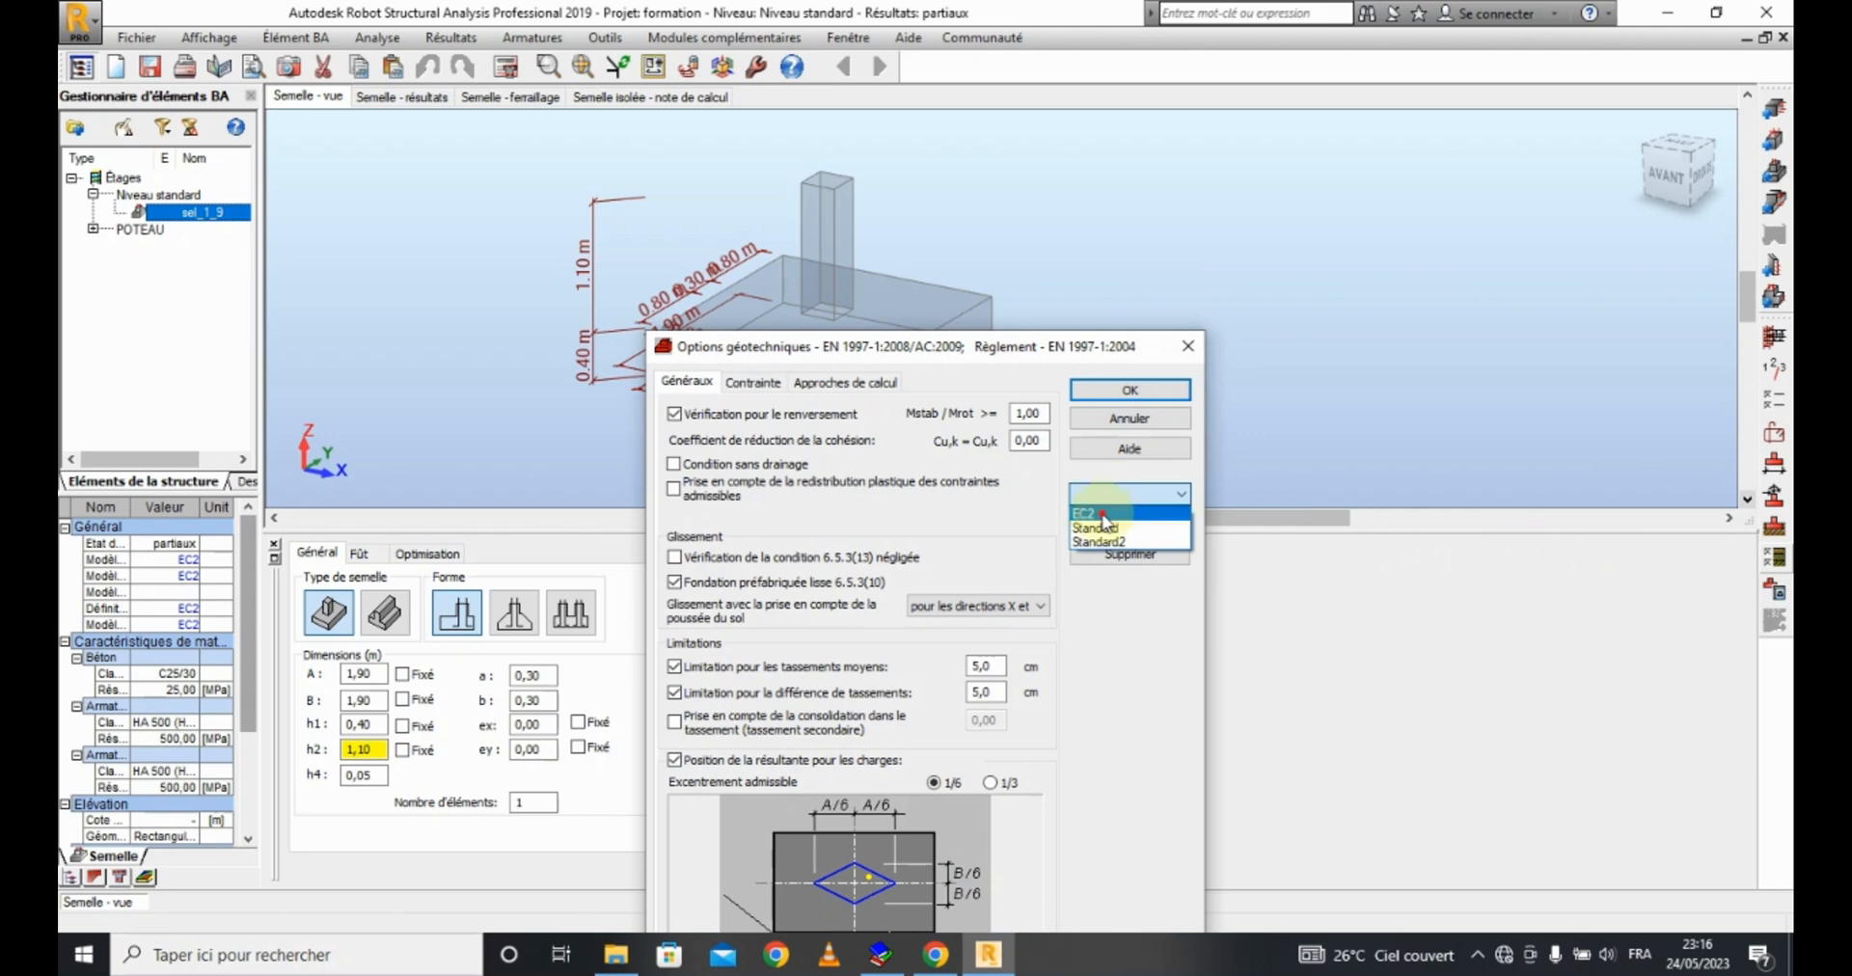
{"action": "left_click", "coordinate": [1102, 516]}
{"action": "left_click", "coordinate": [752, 382]}
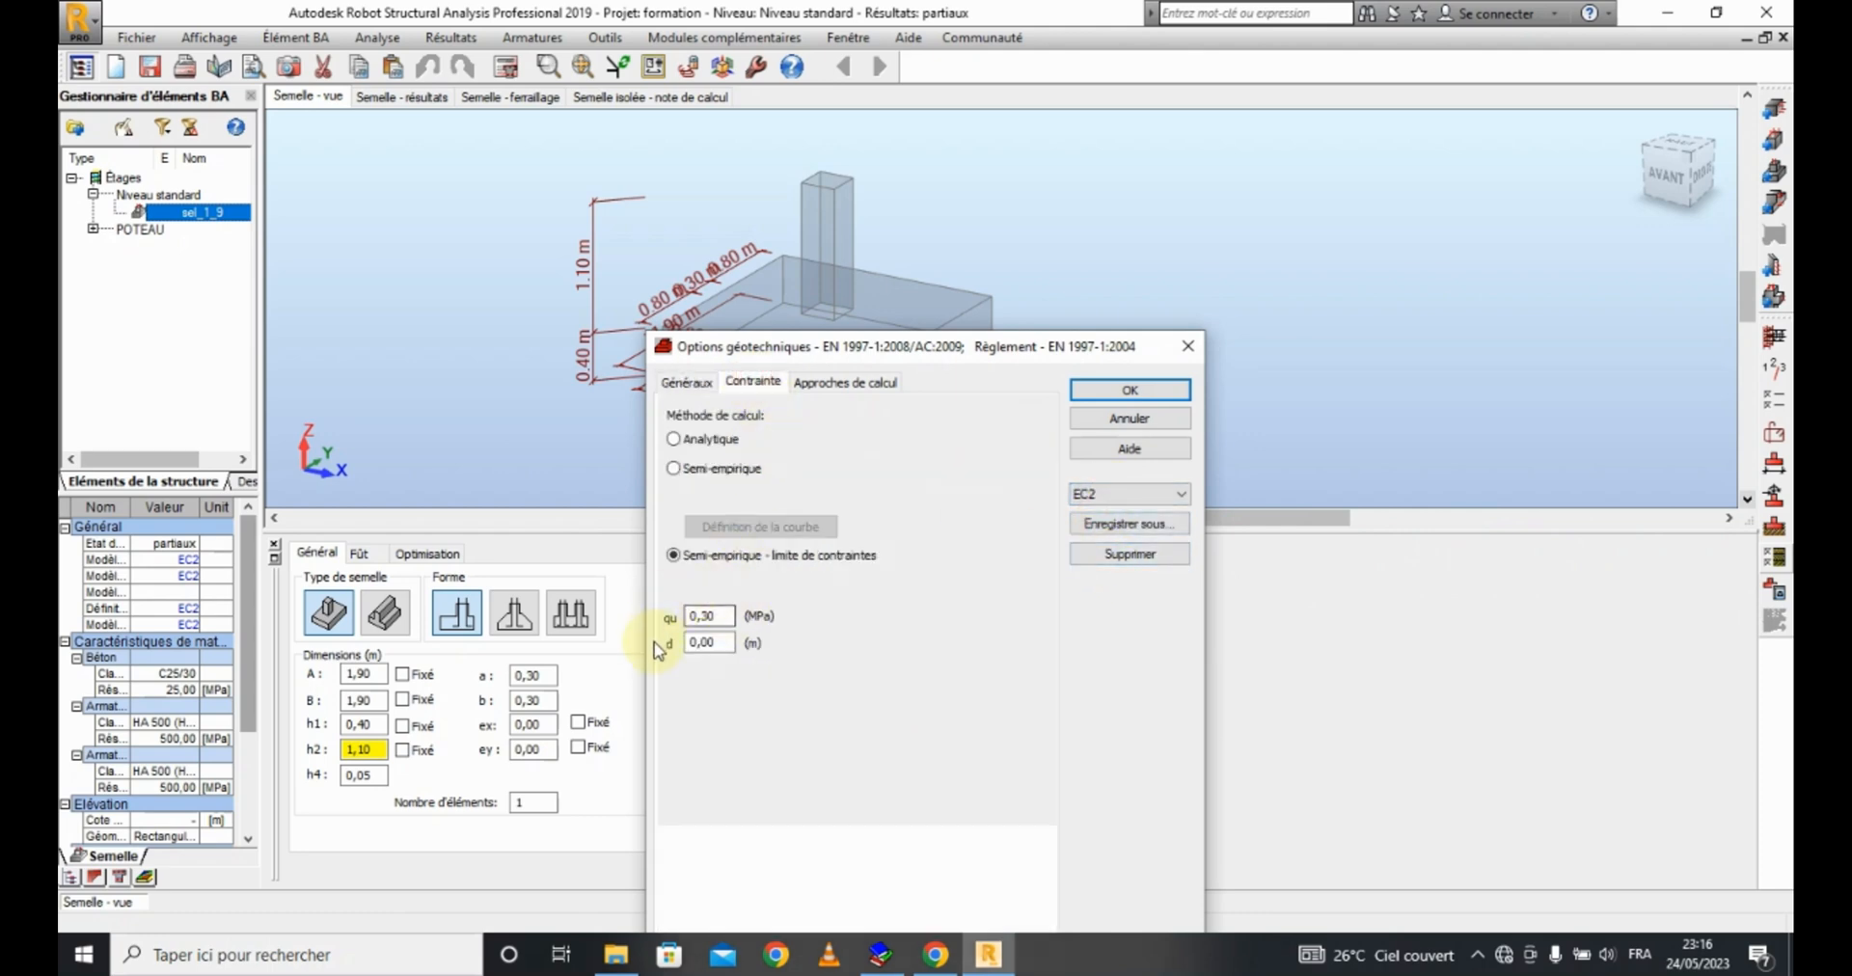
{"action": "left_click", "coordinate": [1115, 495]}
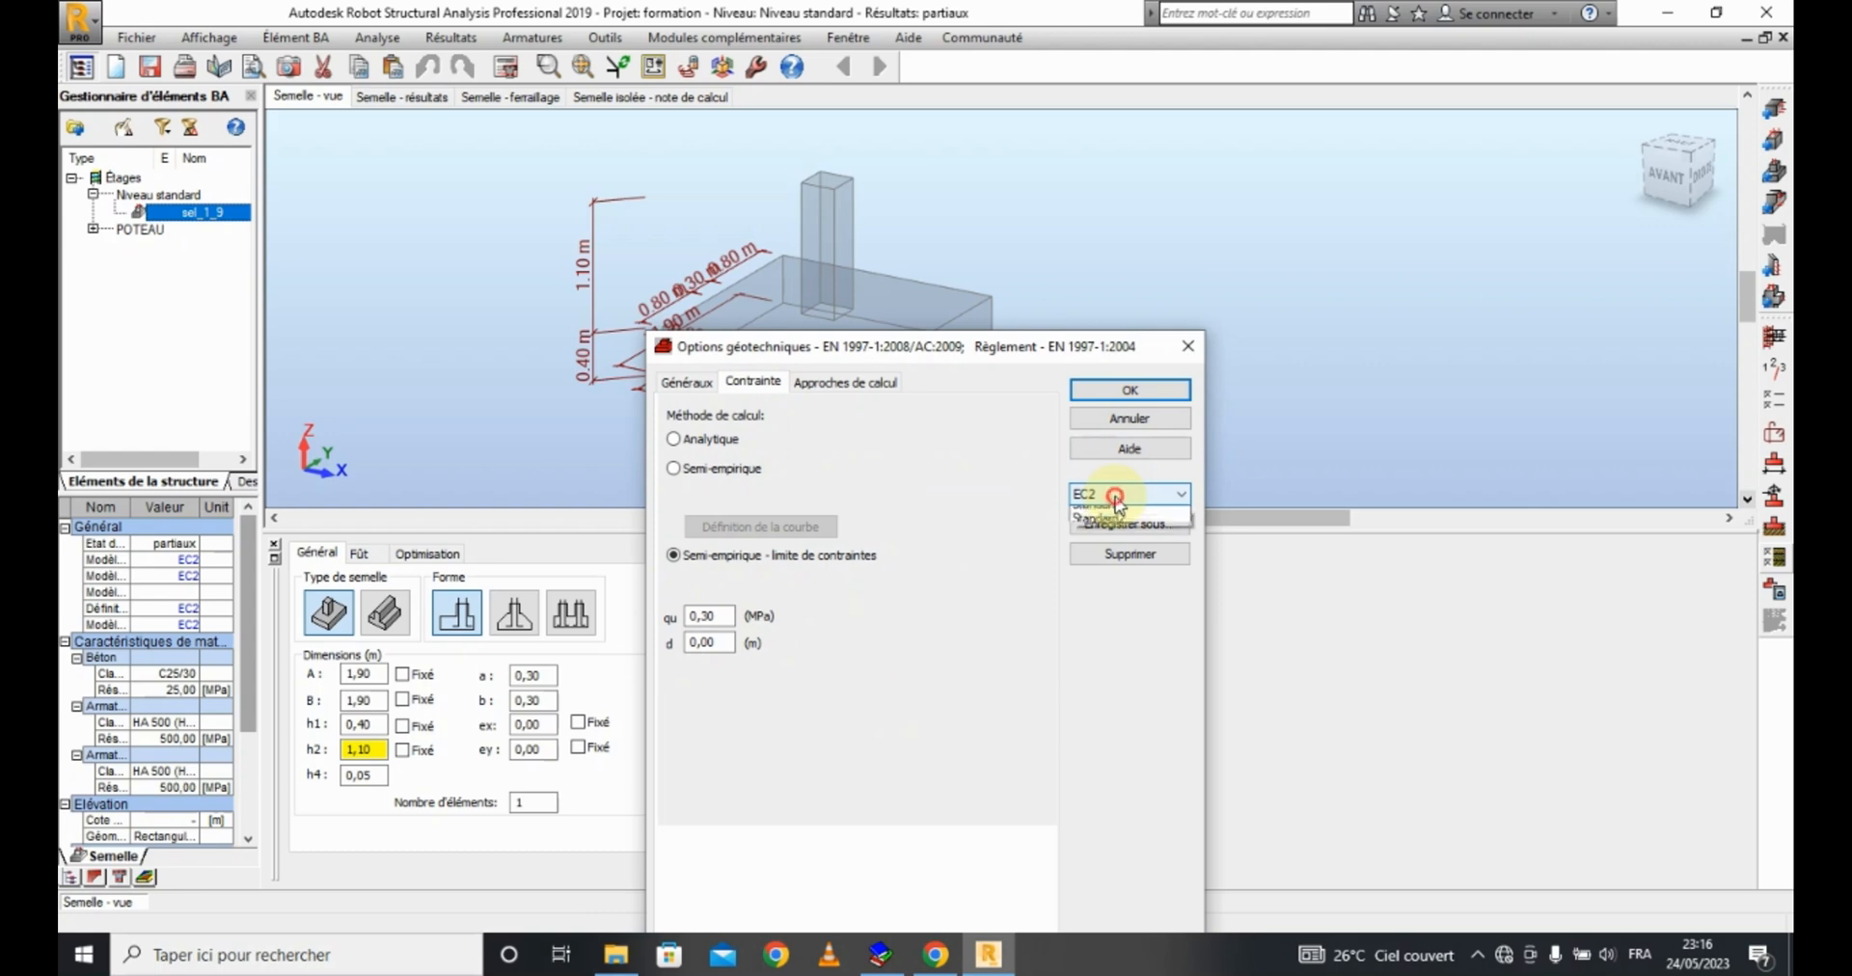
{"action": "left_click", "coordinate": [1118, 515]}
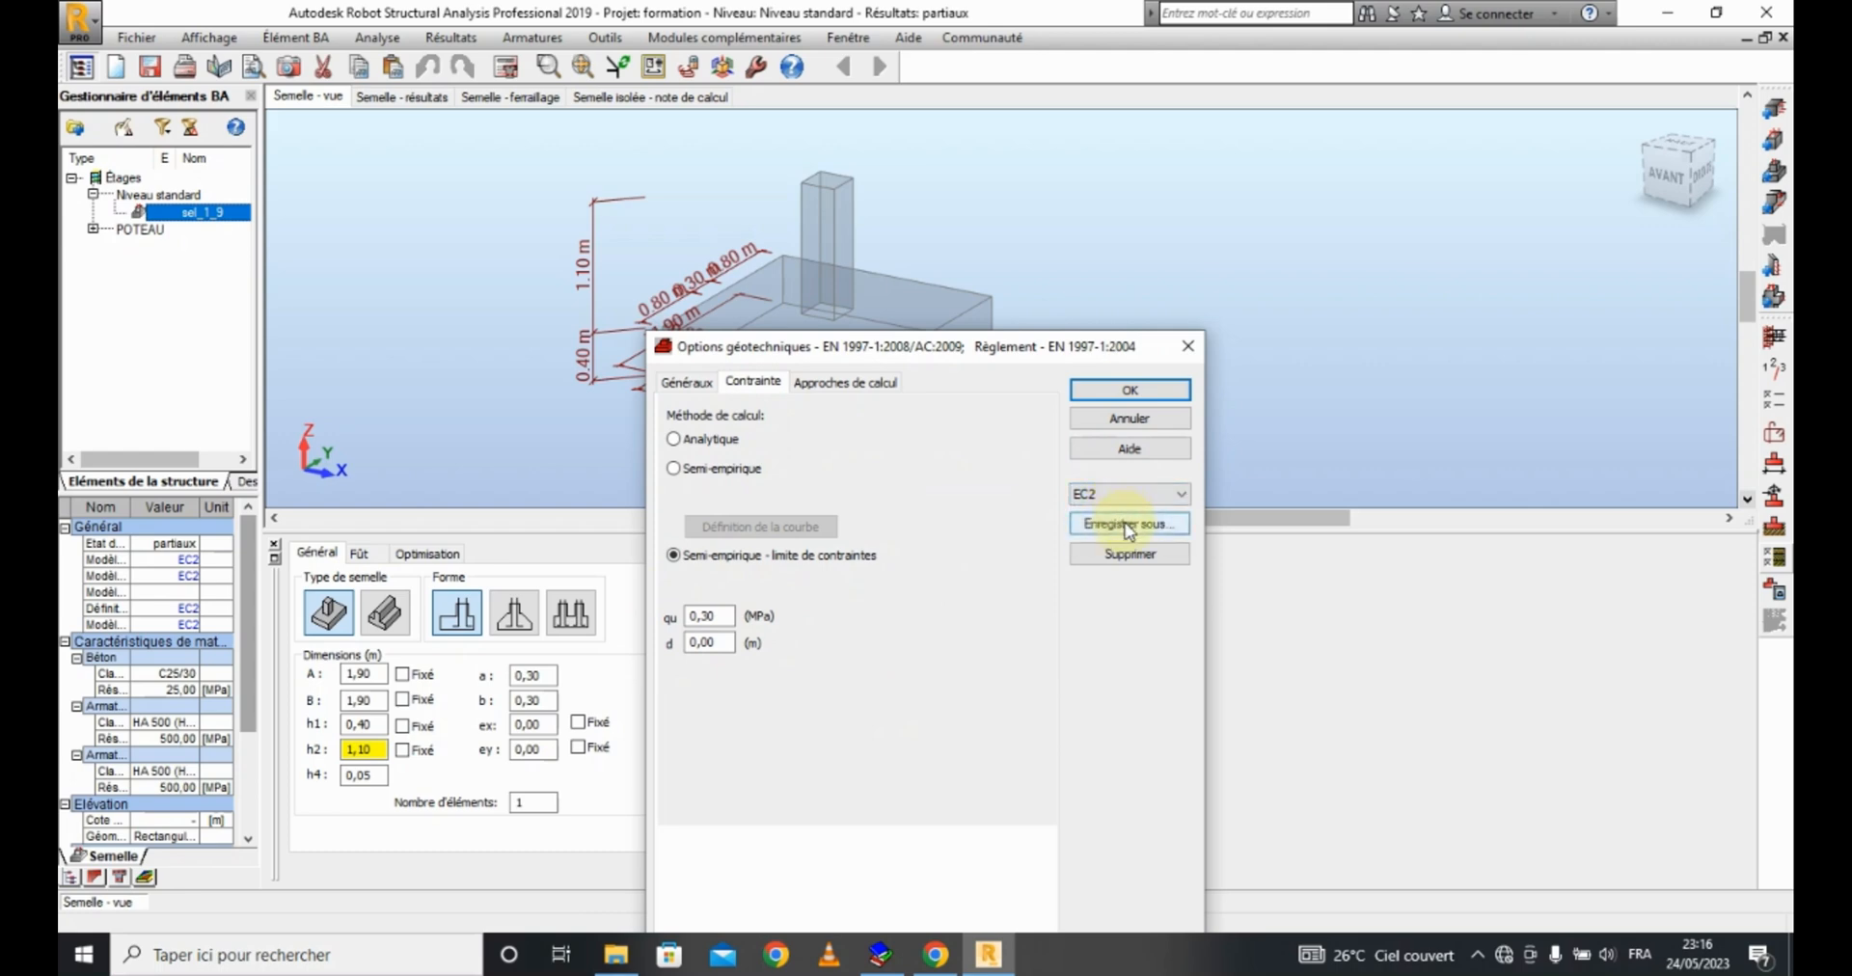
{"action": "left_click", "coordinate": [1126, 525]}
{"action": "left_click", "coordinate": [1008, 671]}
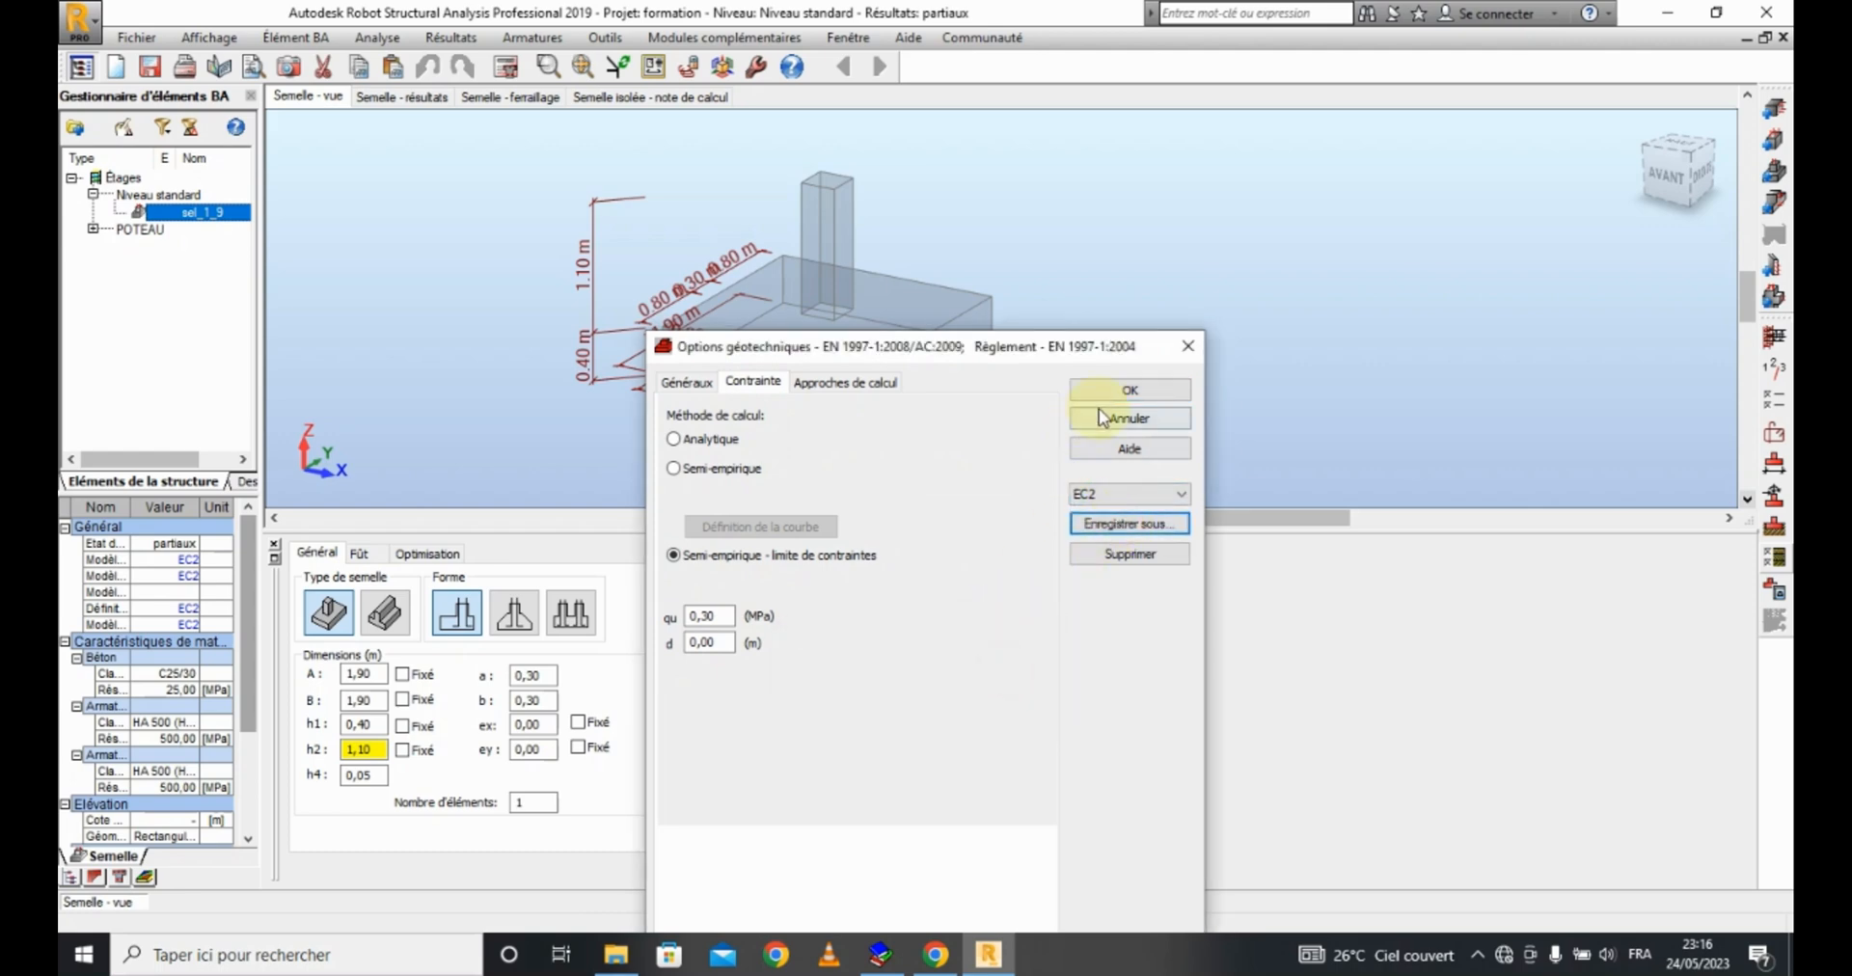
{"action": "left_click", "coordinate": [1131, 390]}
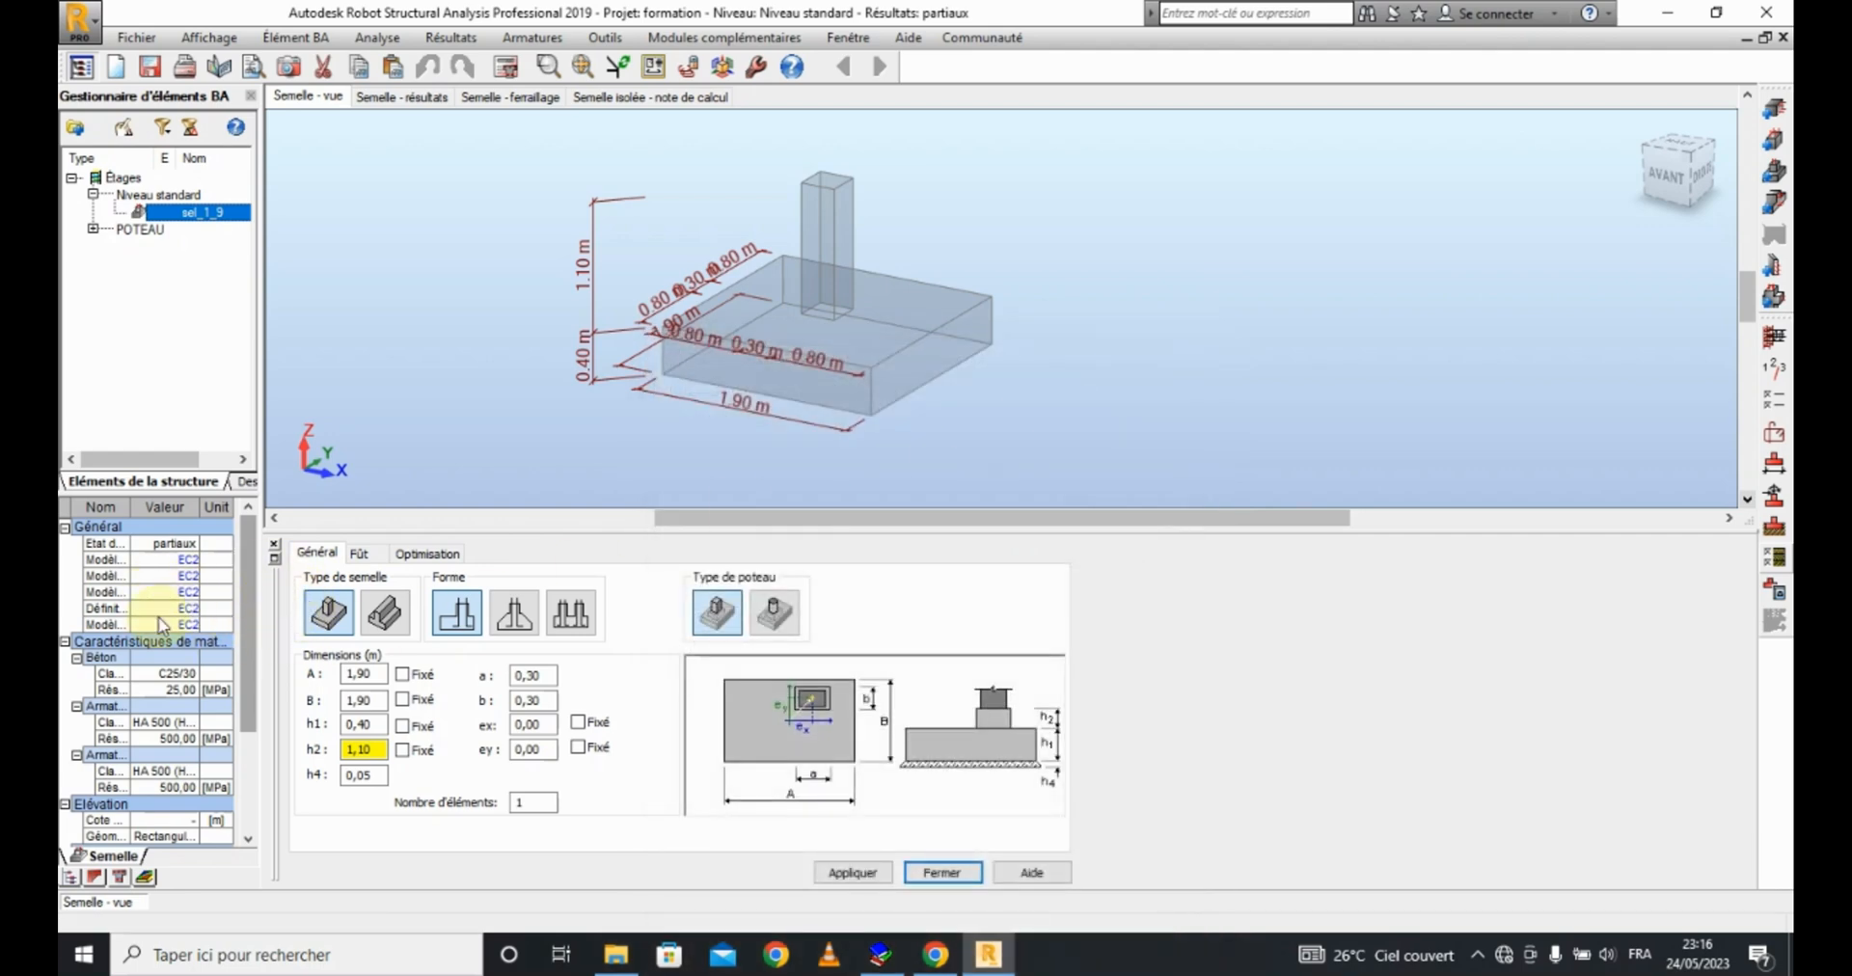
Step: Fix the footing heights h1 and h2, apply the geometry and run the calculation for sel_1_9
{"action": "left_click", "coordinate": [405, 727]}
{"action": "left_click", "coordinate": [403, 750]}
{"action": "left_click", "coordinate": [867, 872]}
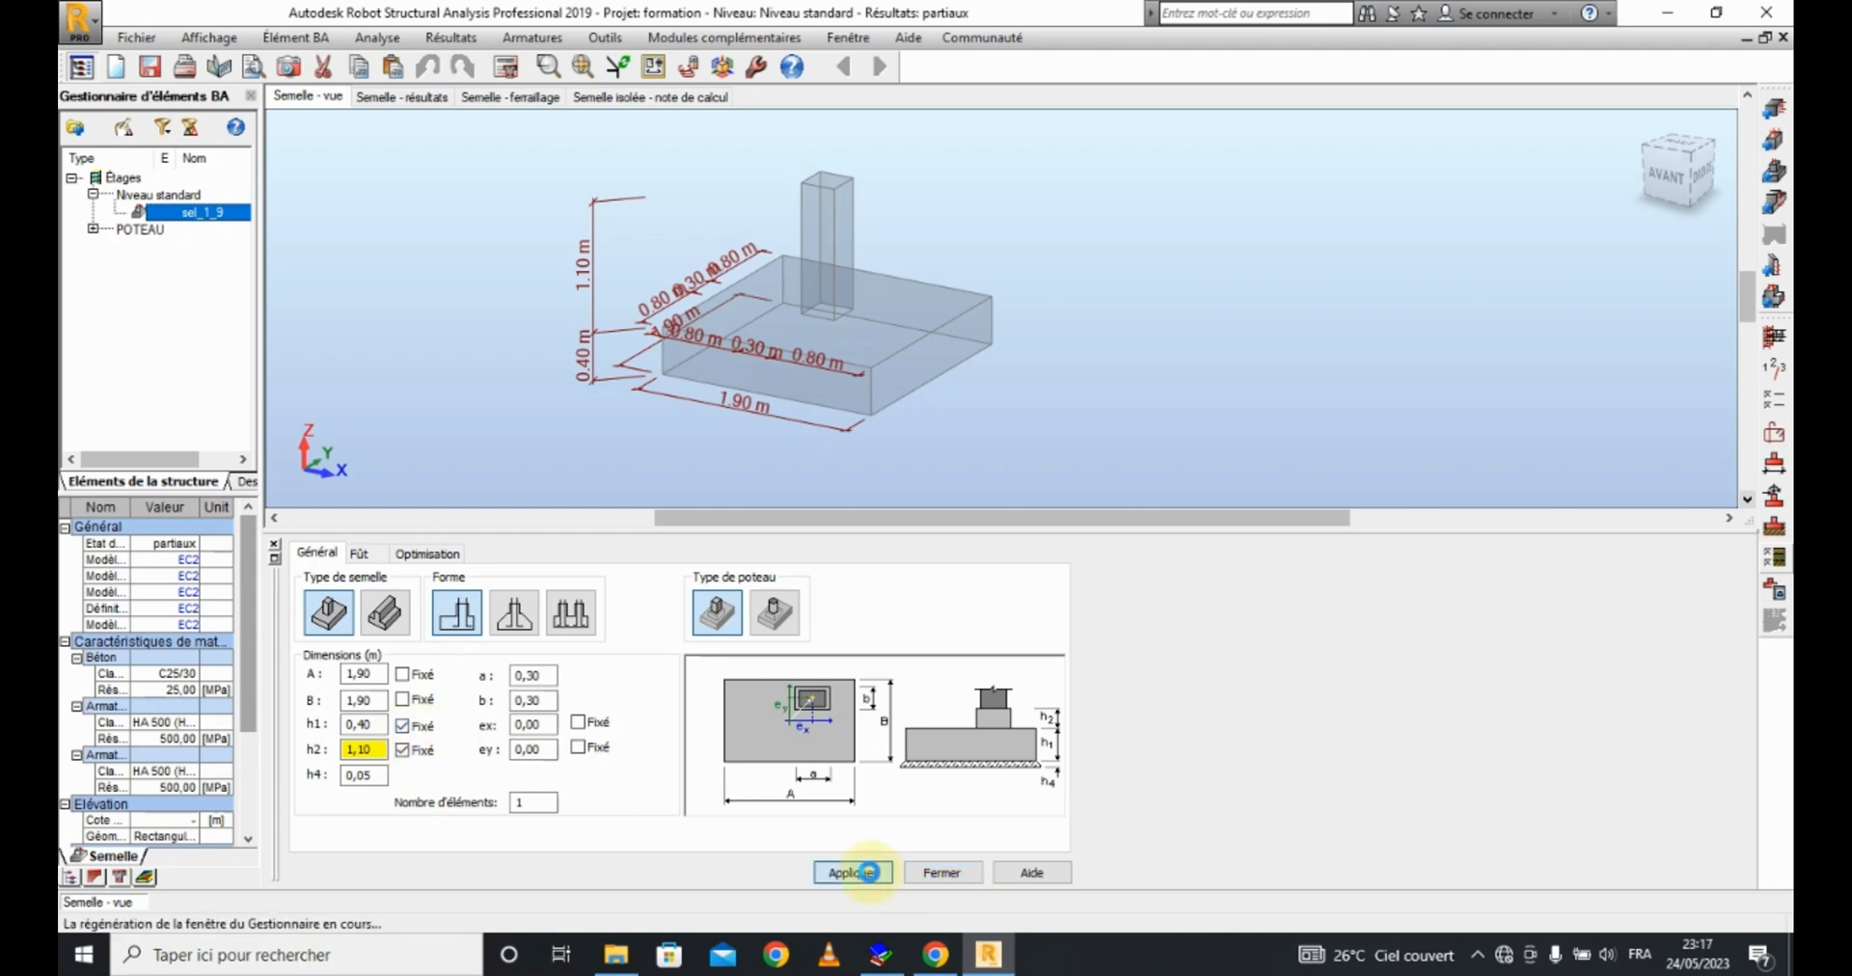
{"action": "left_click", "coordinate": [505, 68]}
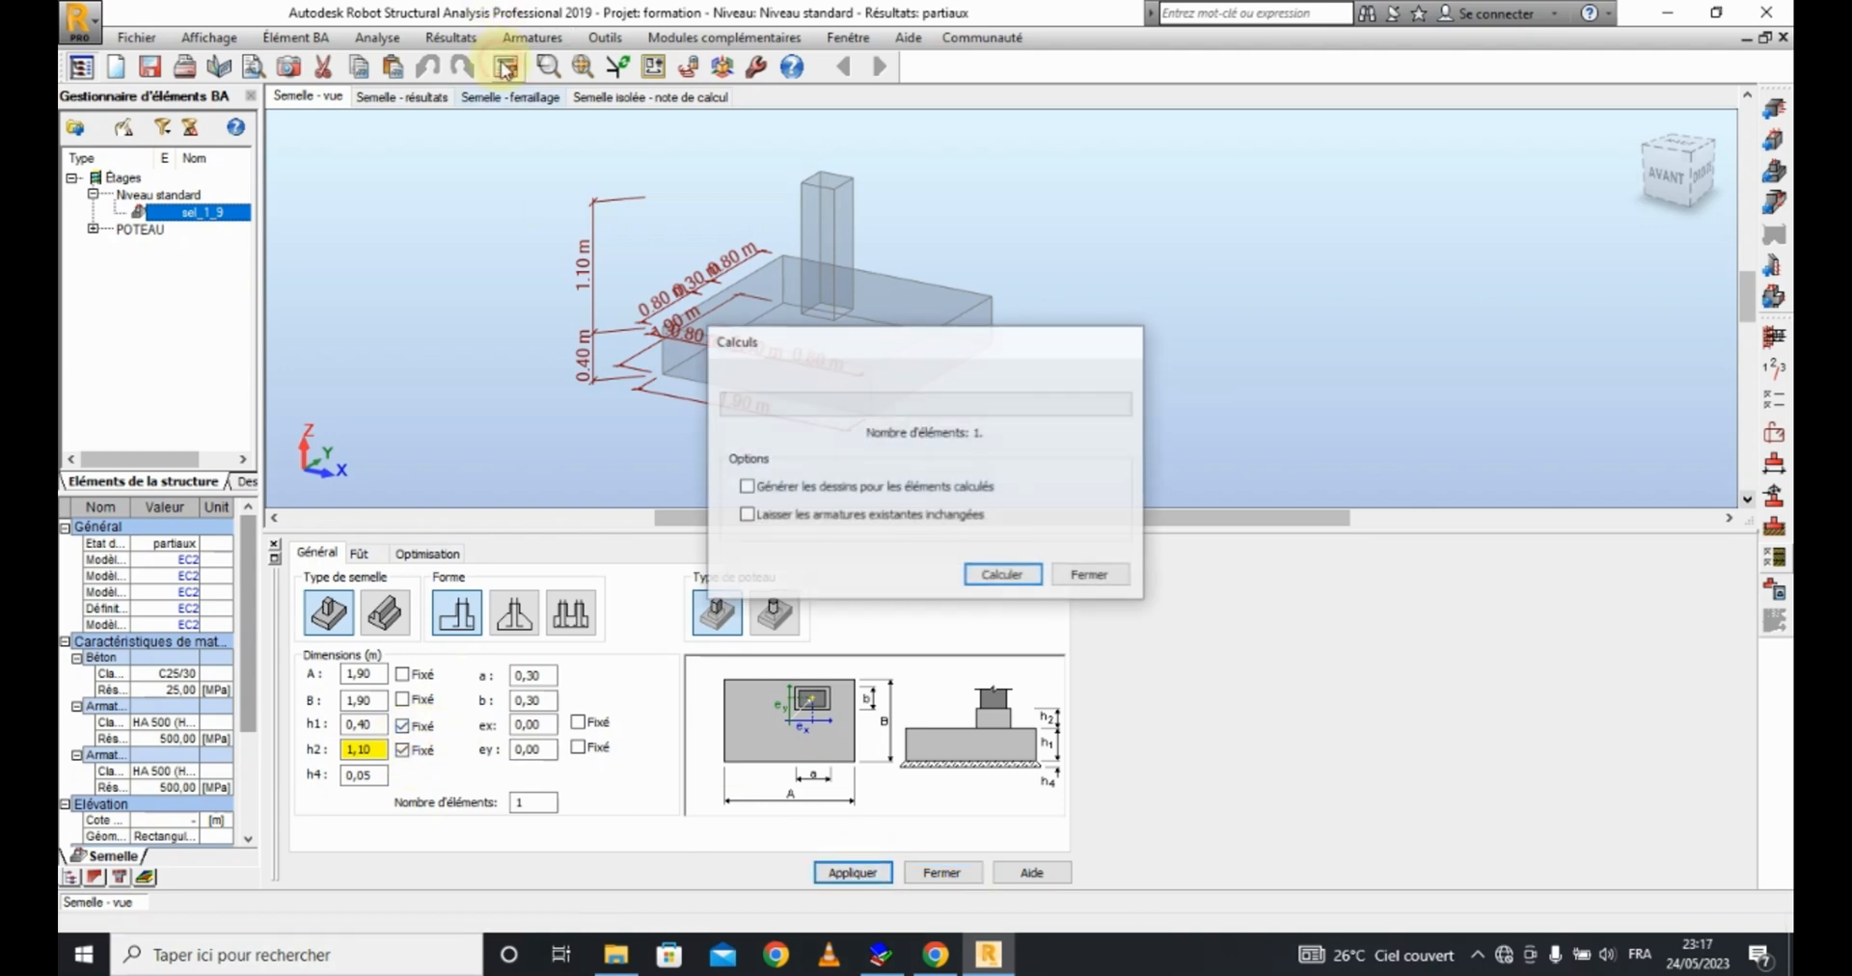
{"action": "key", "text": "Return"}
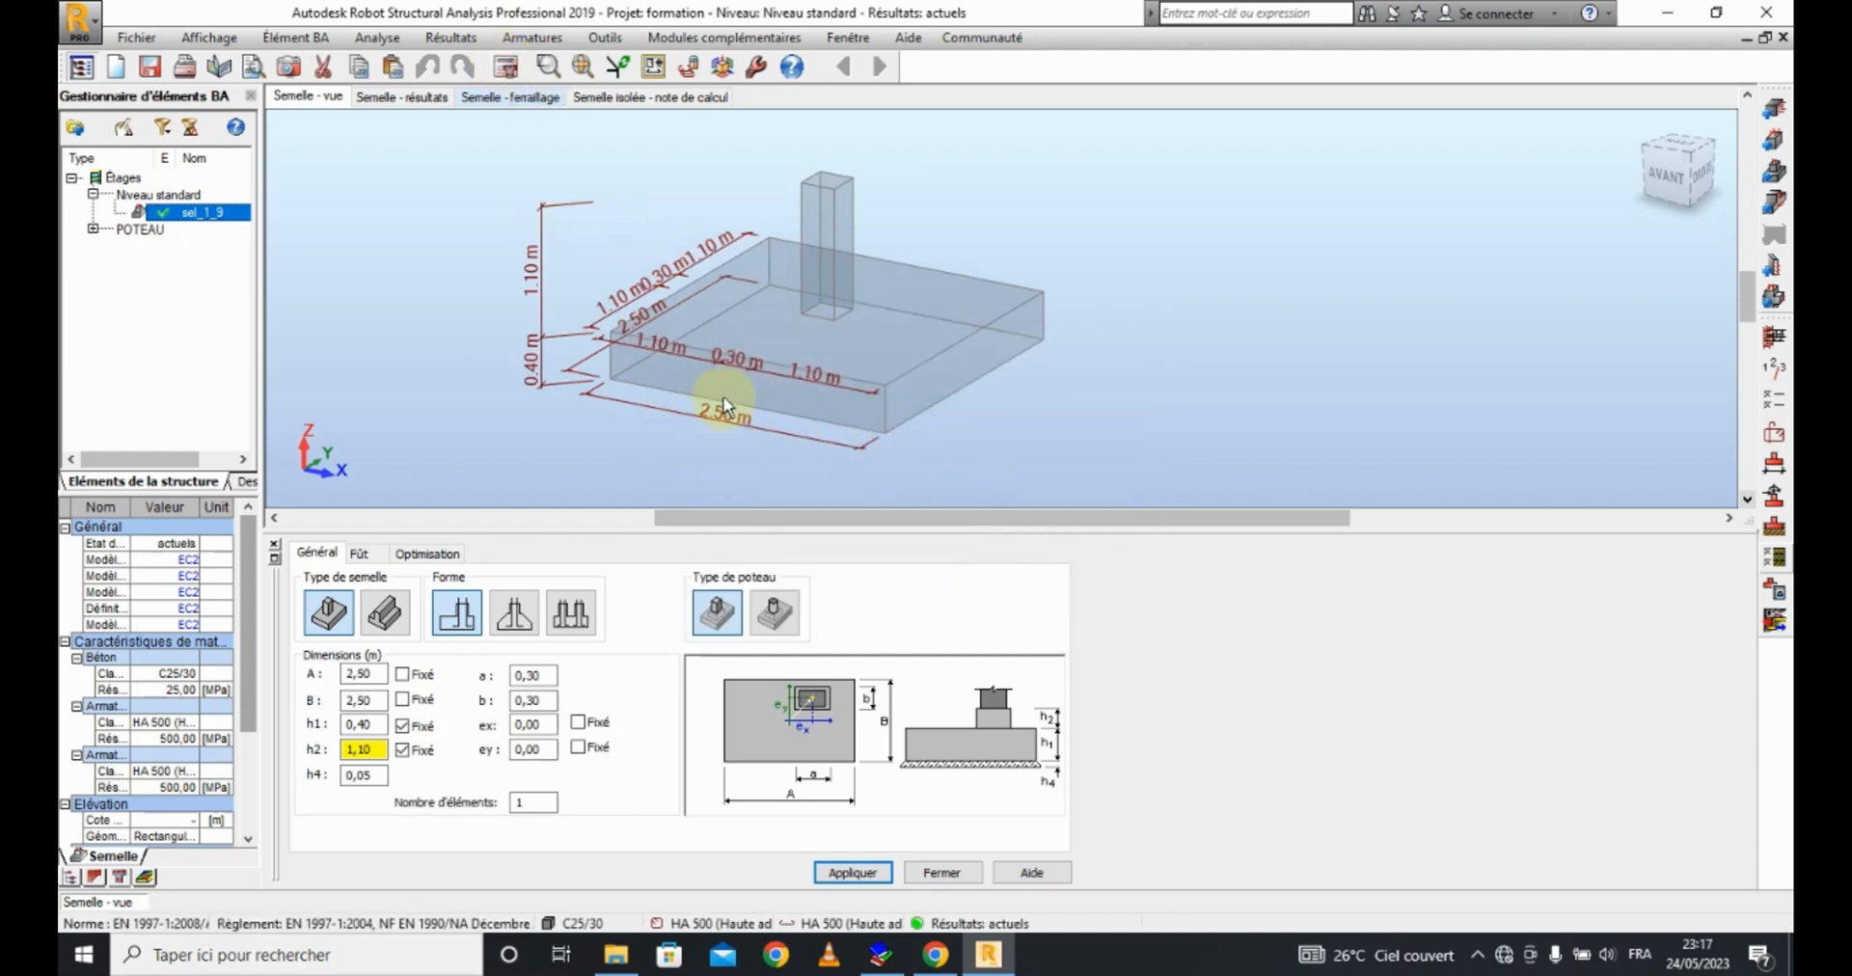
Step: Set footing dimensions A and B to 1.9 m, fix both, apply them and recalculate the footing
{"action": "left_click_drag", "start_coordinate": [378, 673], "coordinate": [286, 674]}
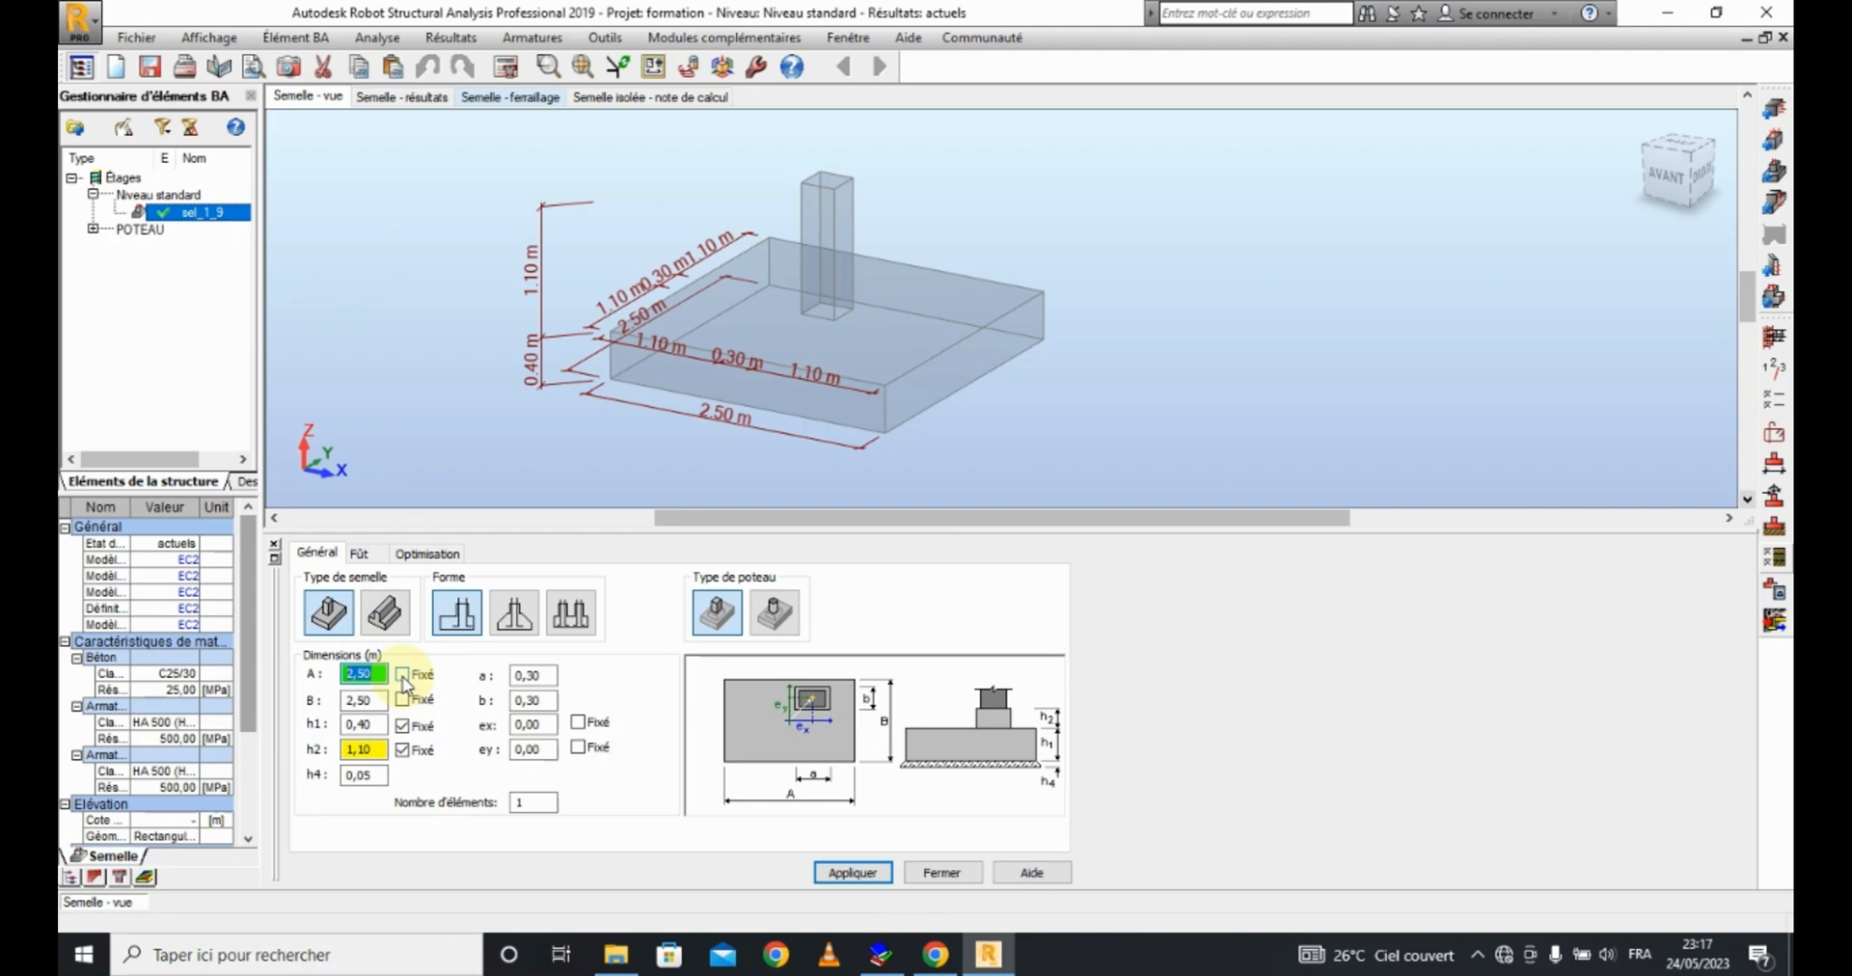
{"action": "type", "text": "1.9"}
{"action": "key", "text": "Tab"}
{"action": "type", "text": "1"}
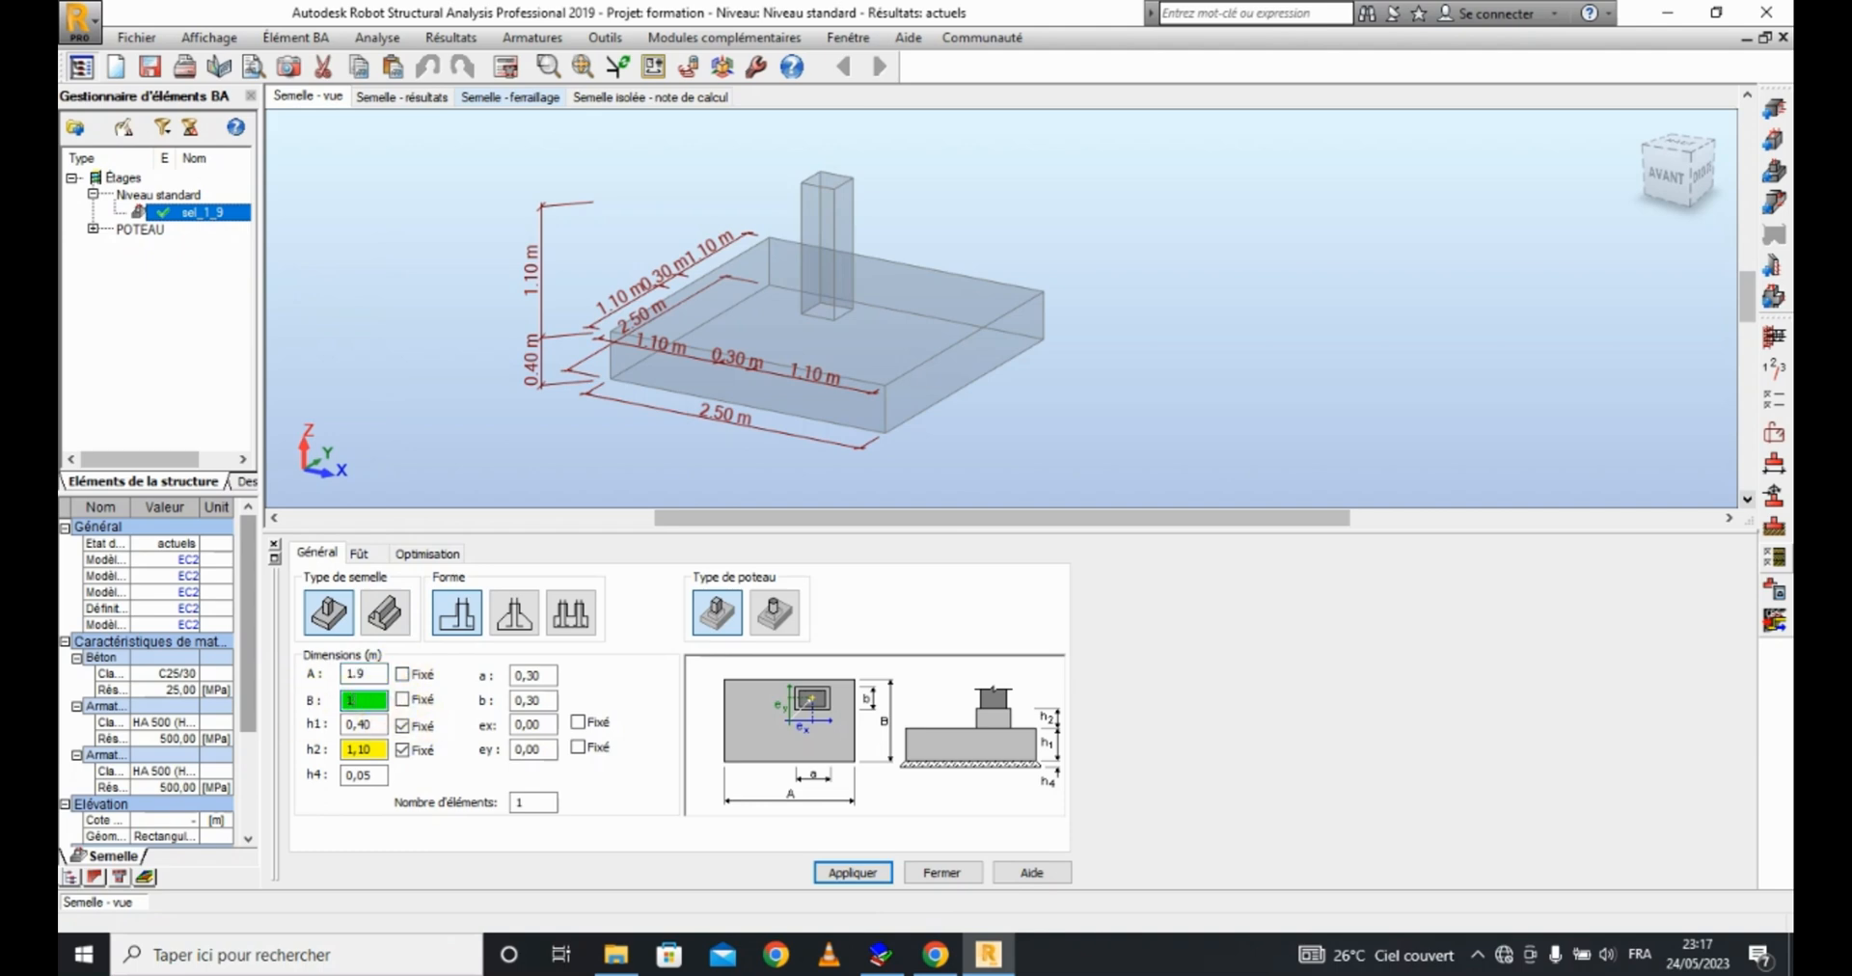
{"action": "left_click", "coordinate": [402, 674]}
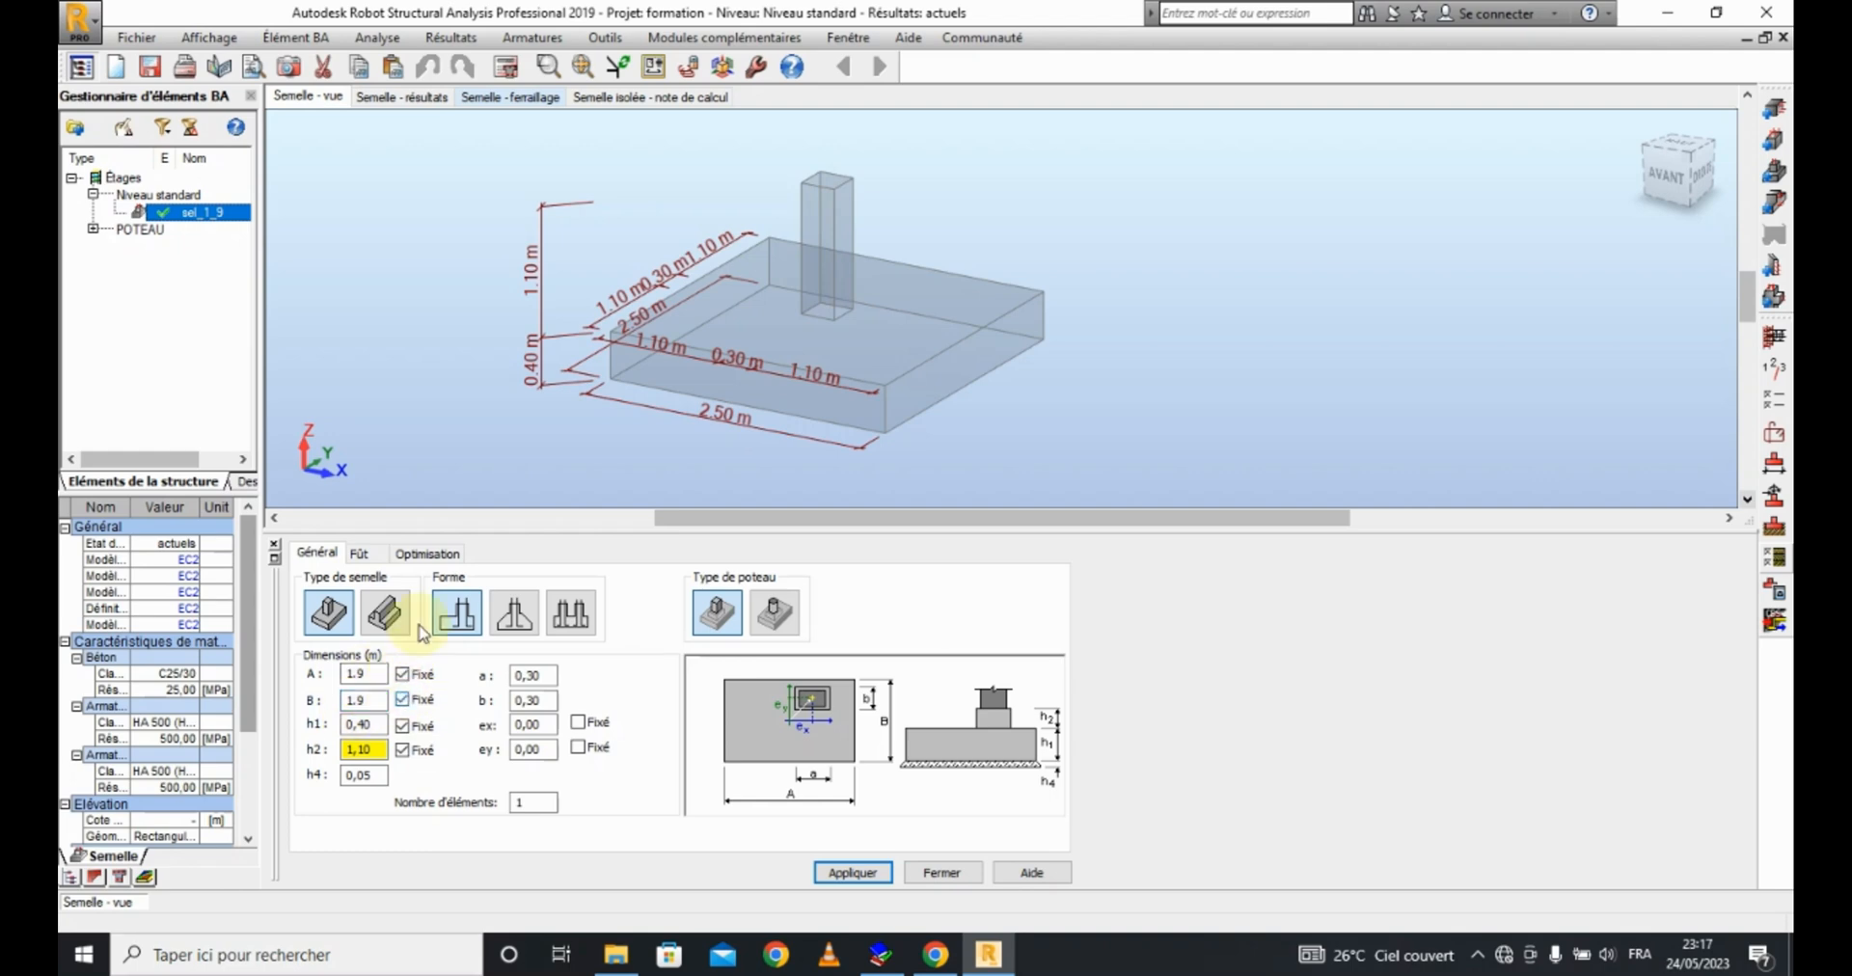
{"action": "left_click", "coordinate": [847, 874]}
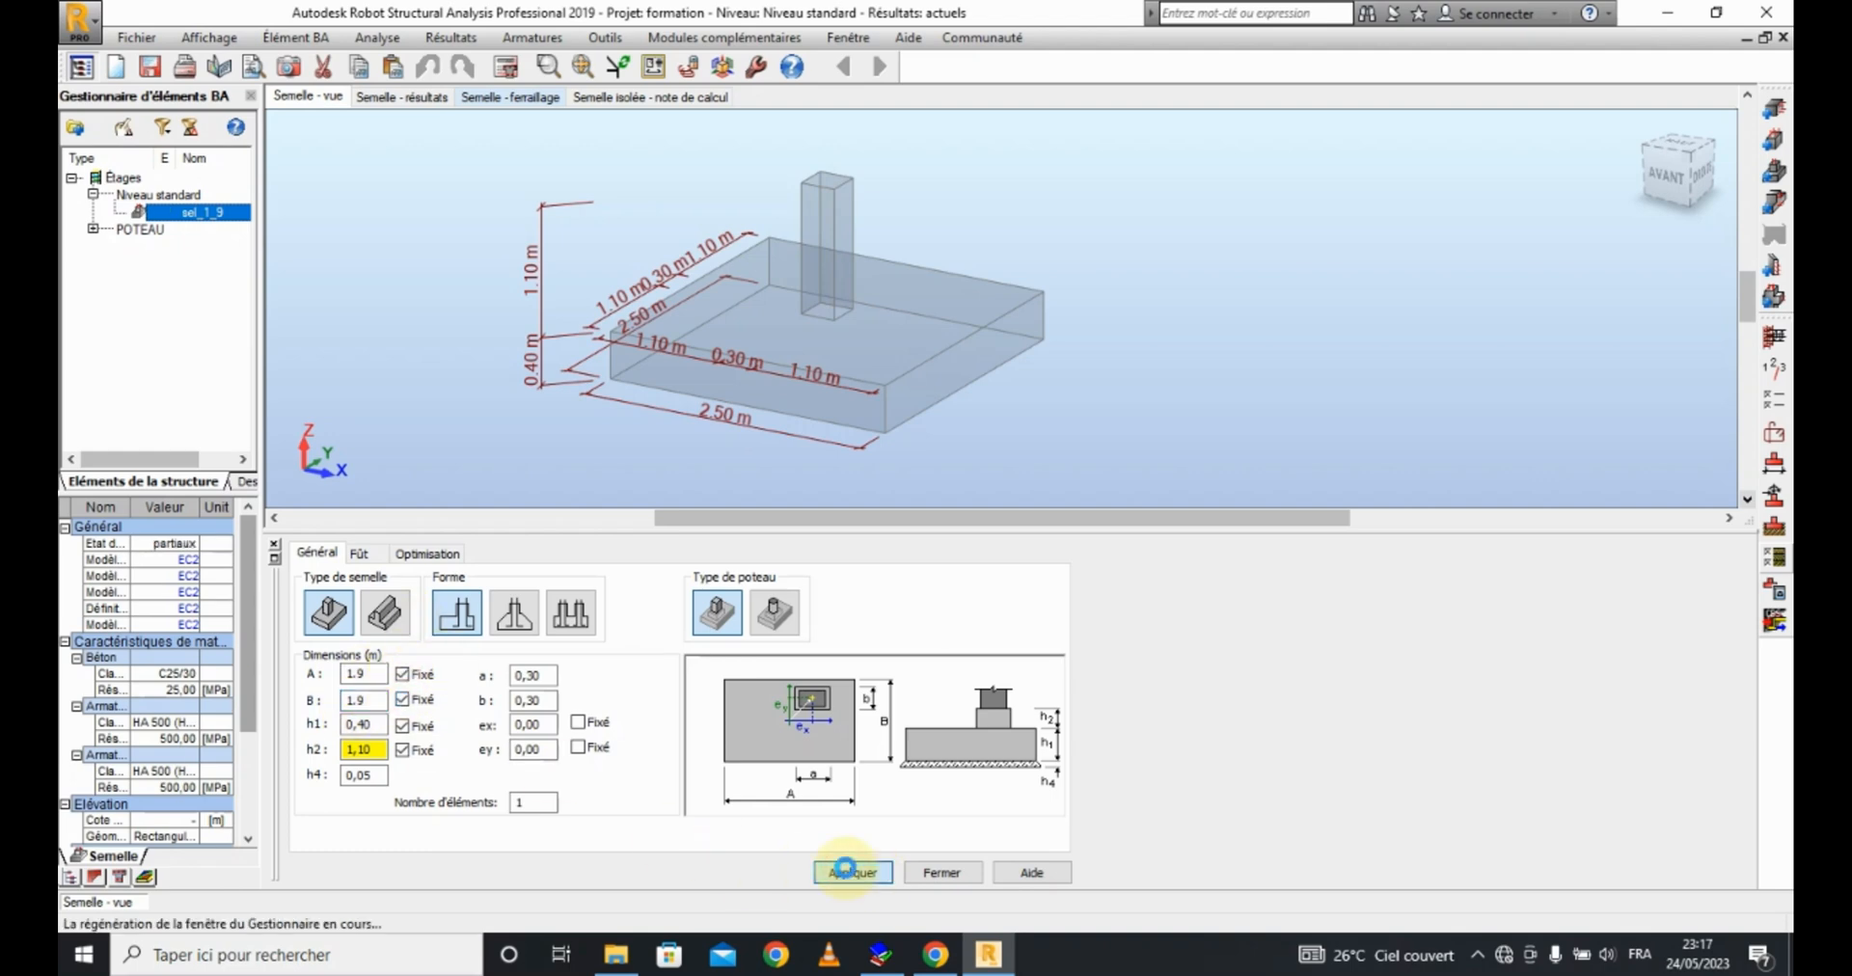
{"action": "left_click", "coordinate": [506, 69]}
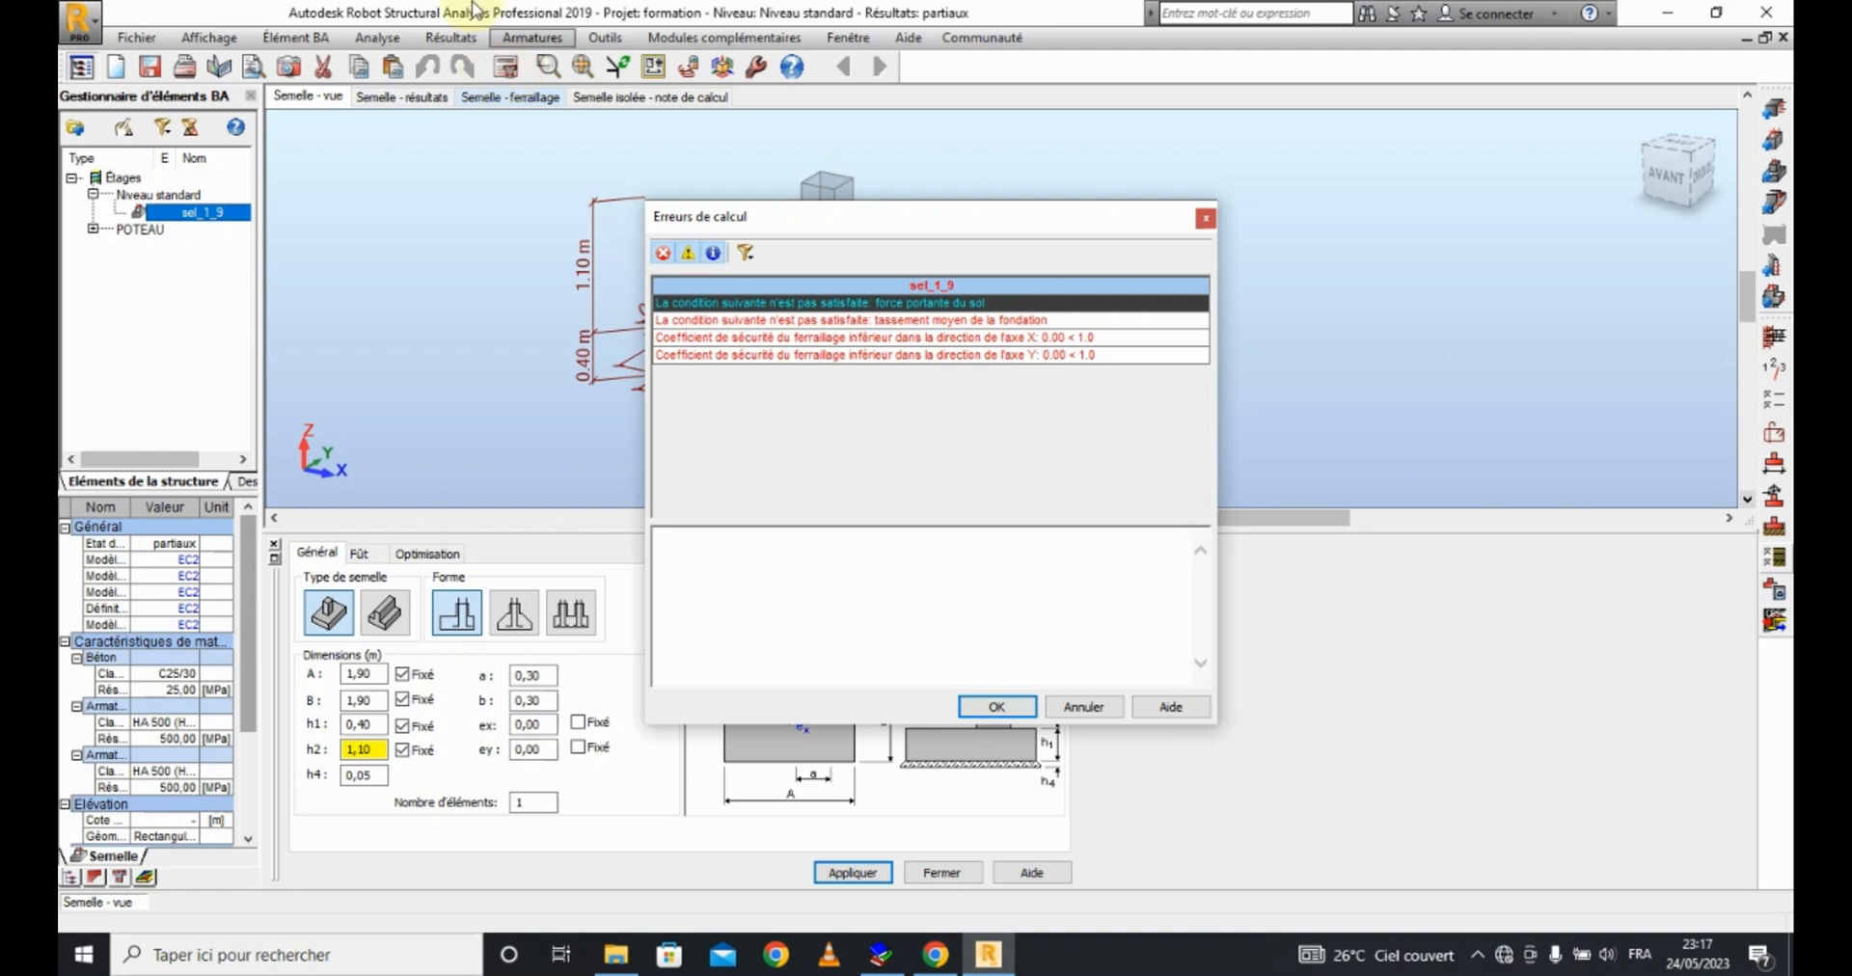
{"action": "left_click", "coordinate": [997, 708]}
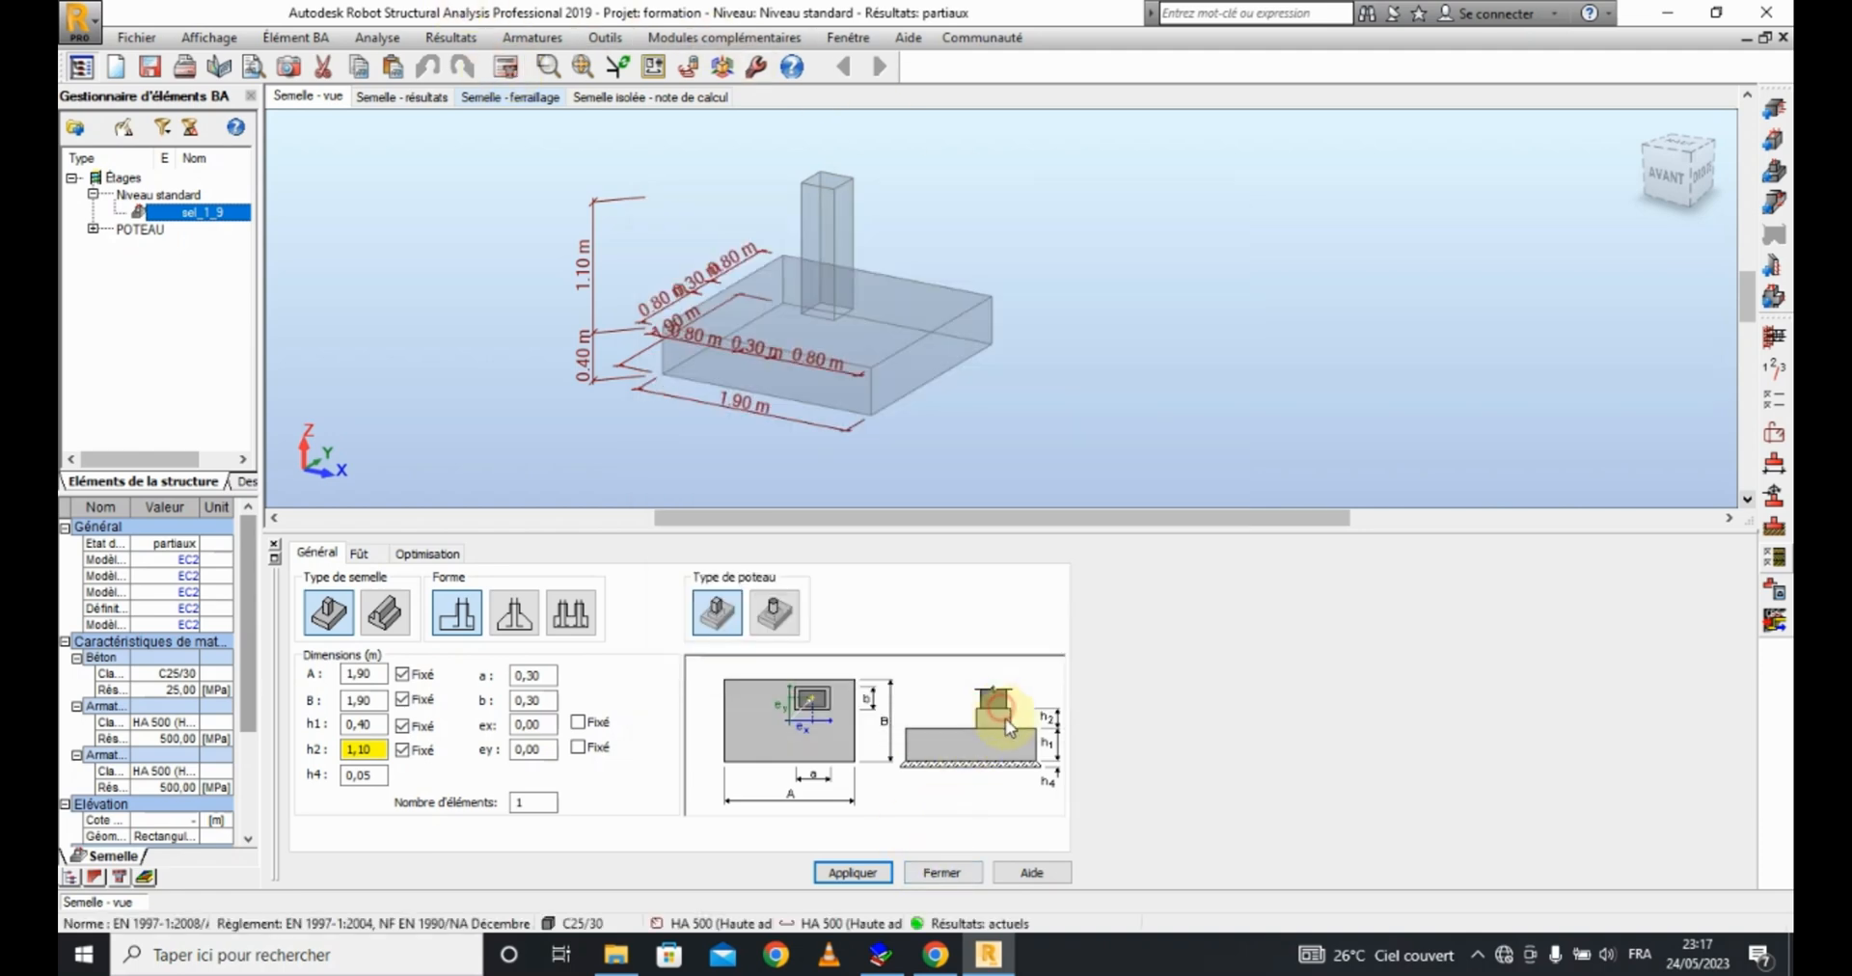
Step: Unfix footing dimension B while keeping A fixed at 1.90 m, apply the geometry and recalculate sel_1_9
{"action": "left_click", "coordinate": [403, 698]}
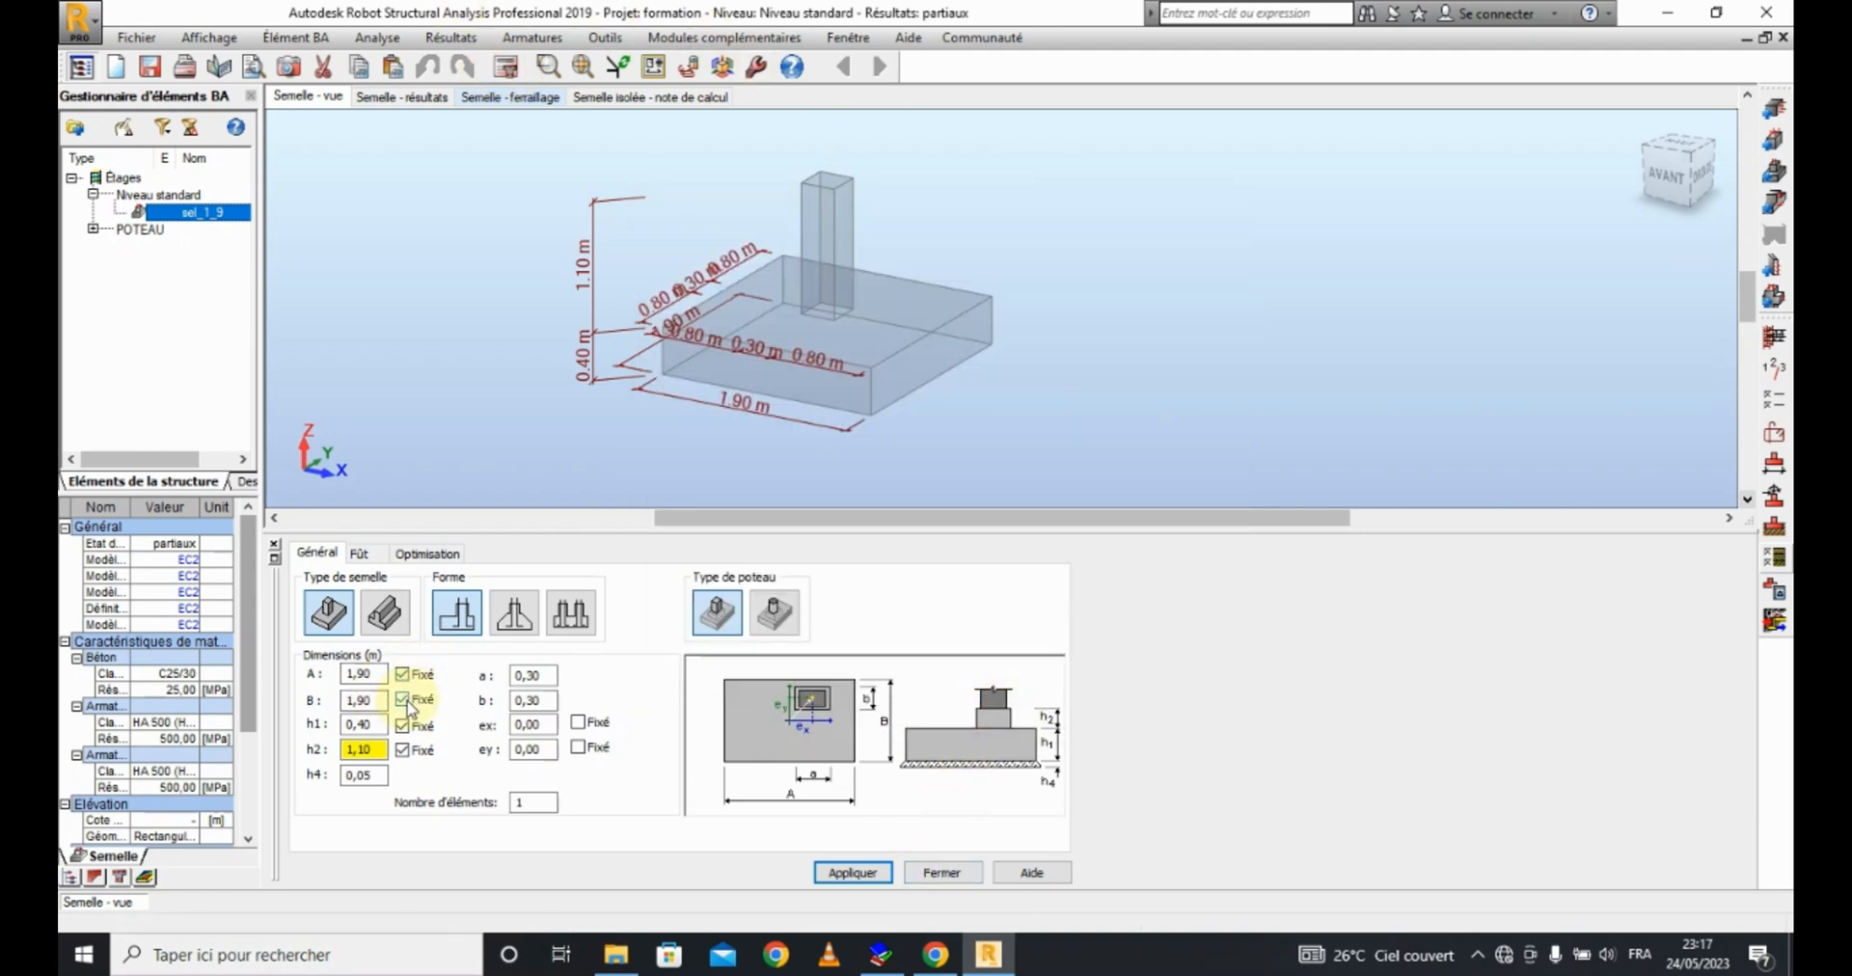
{"action": "double_click", "coordinate": [380, 701]}
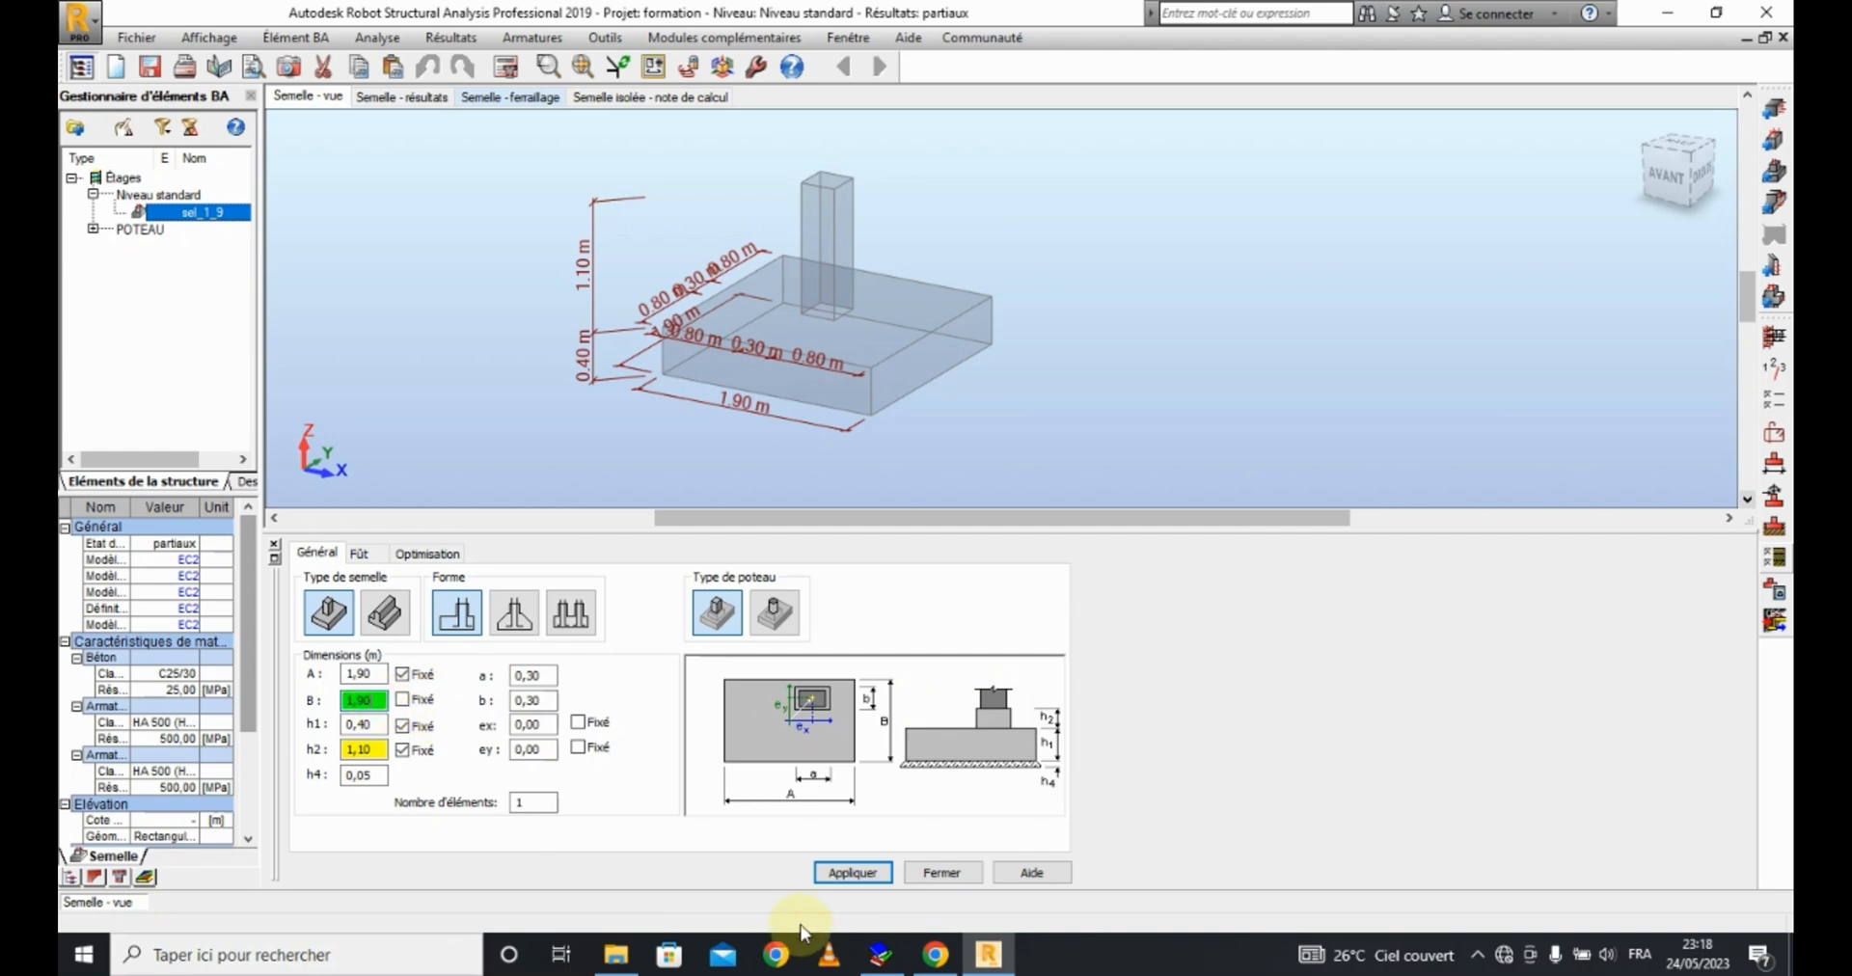
{"action": "left_click", "coordinate": [851, 873]}
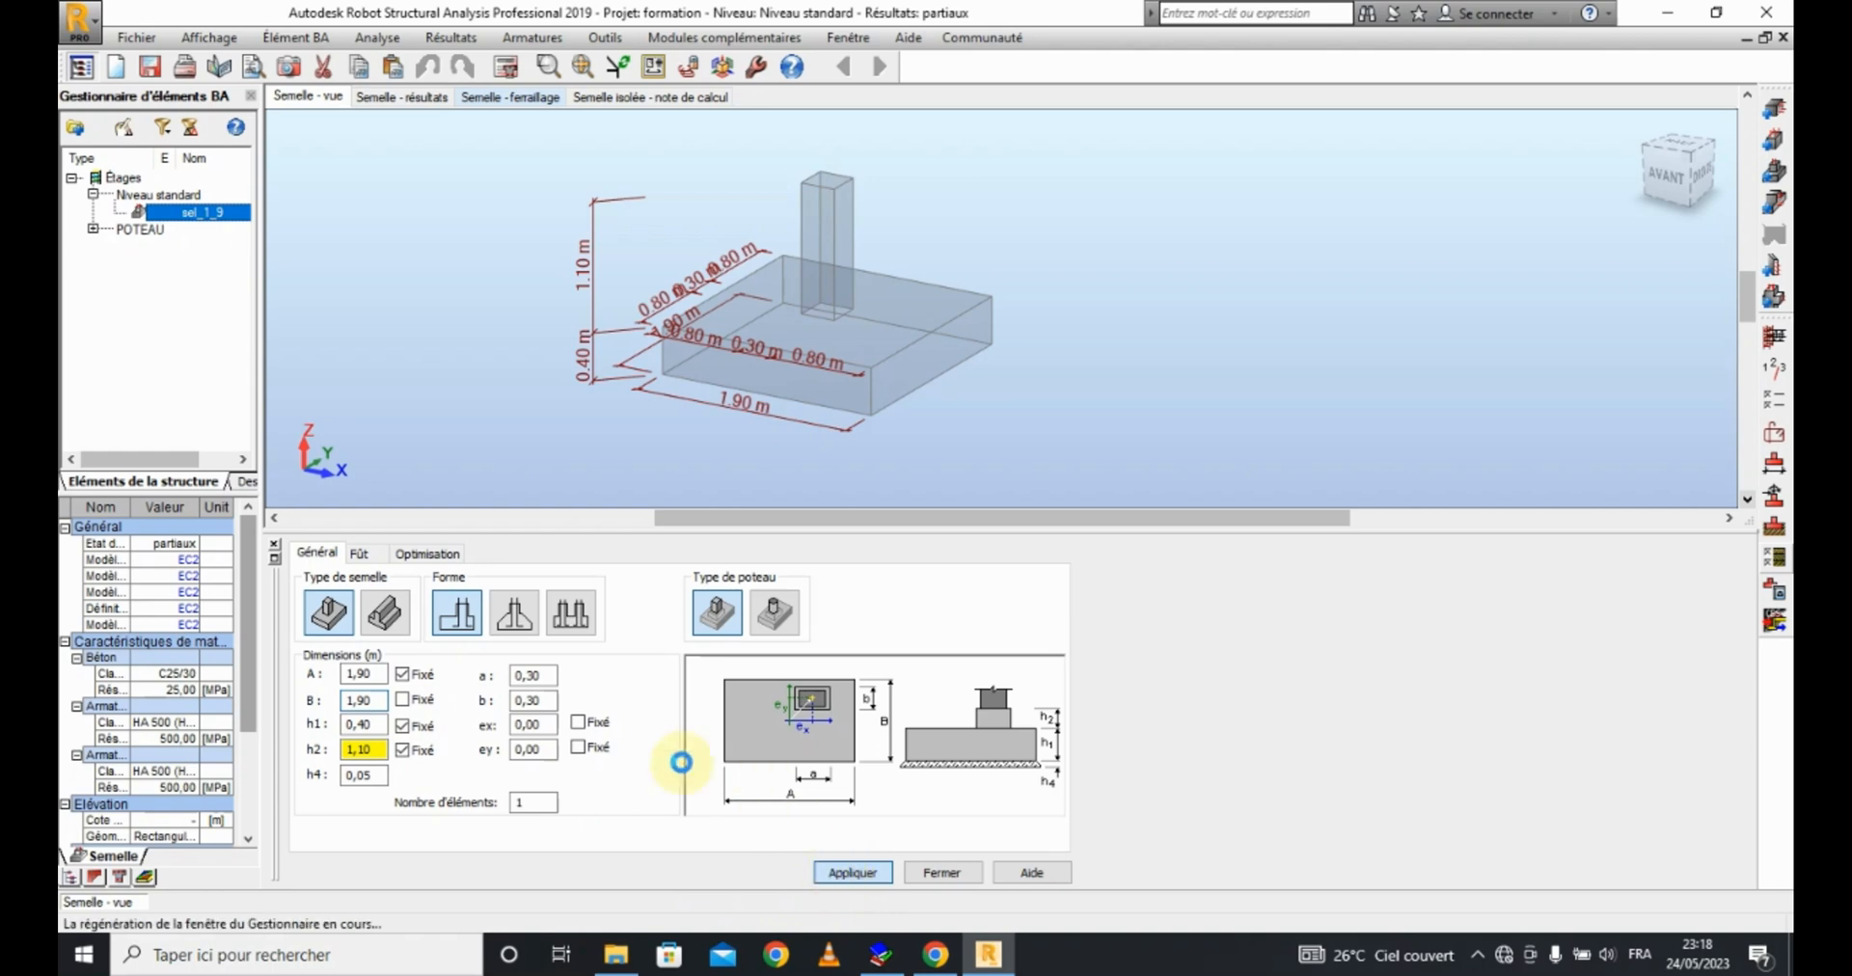
{"action": "left_click", "coordinate": [379, 674]}
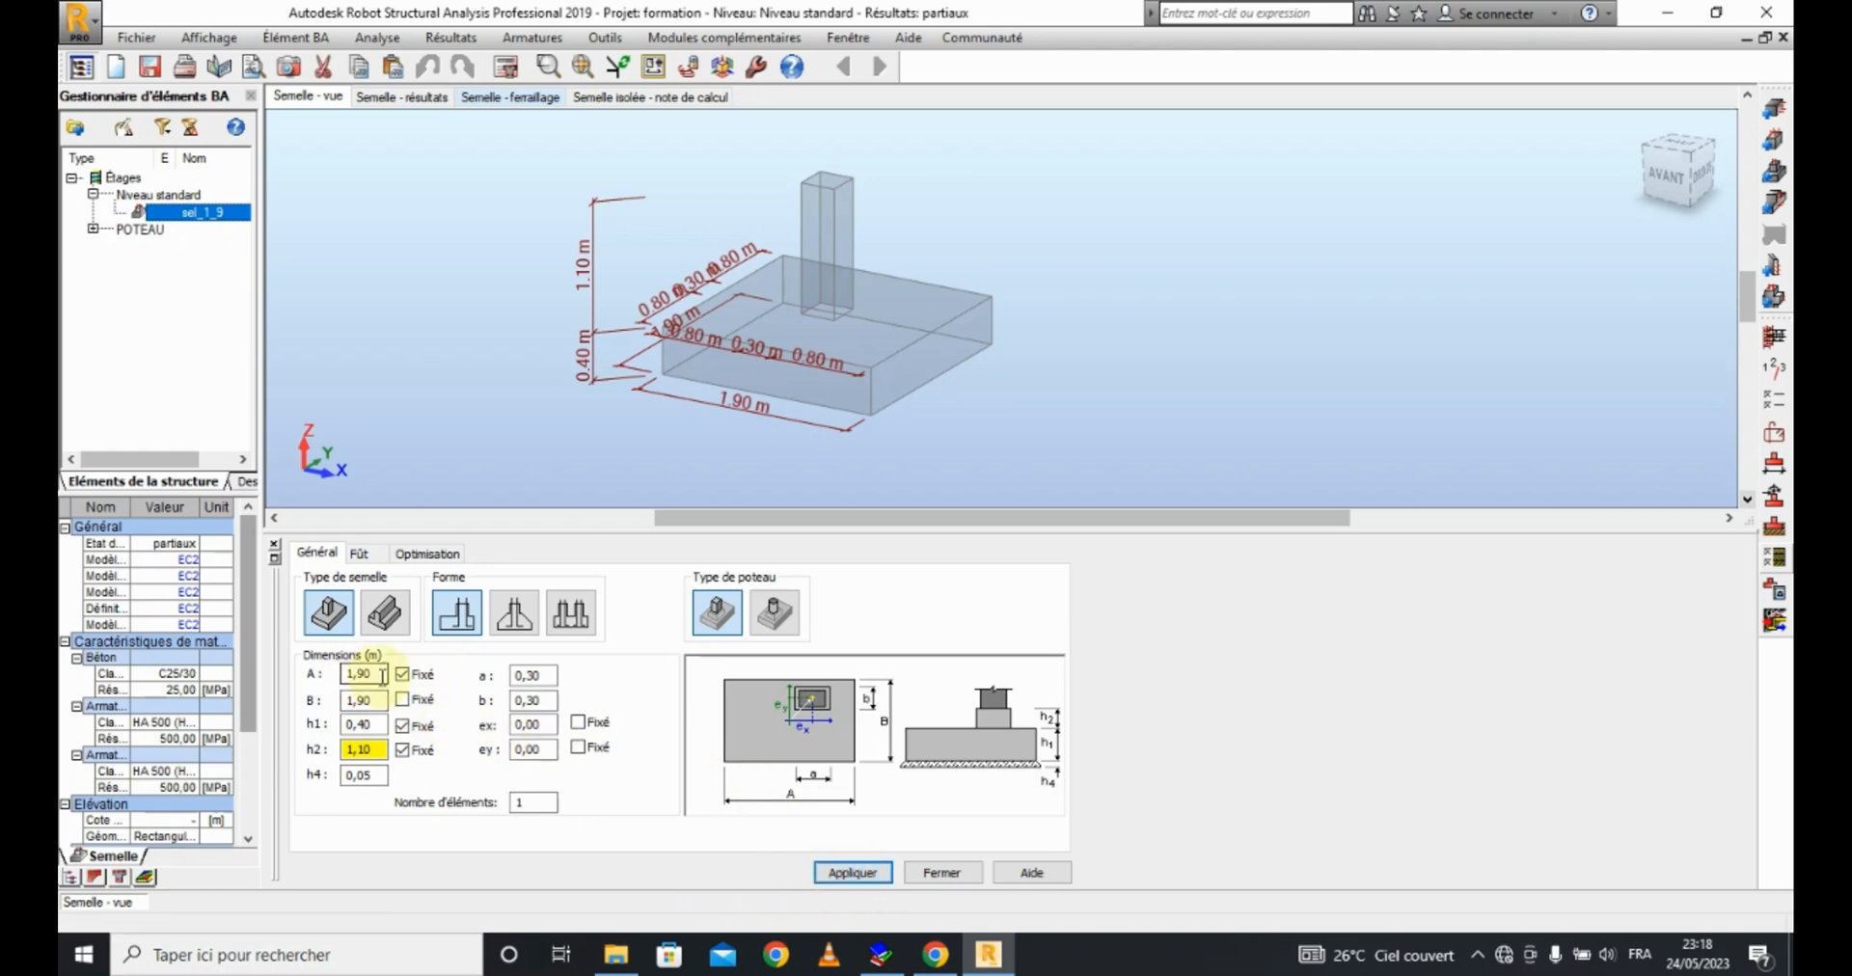
{"action": "left_click", "coordinate": [505, 66]}
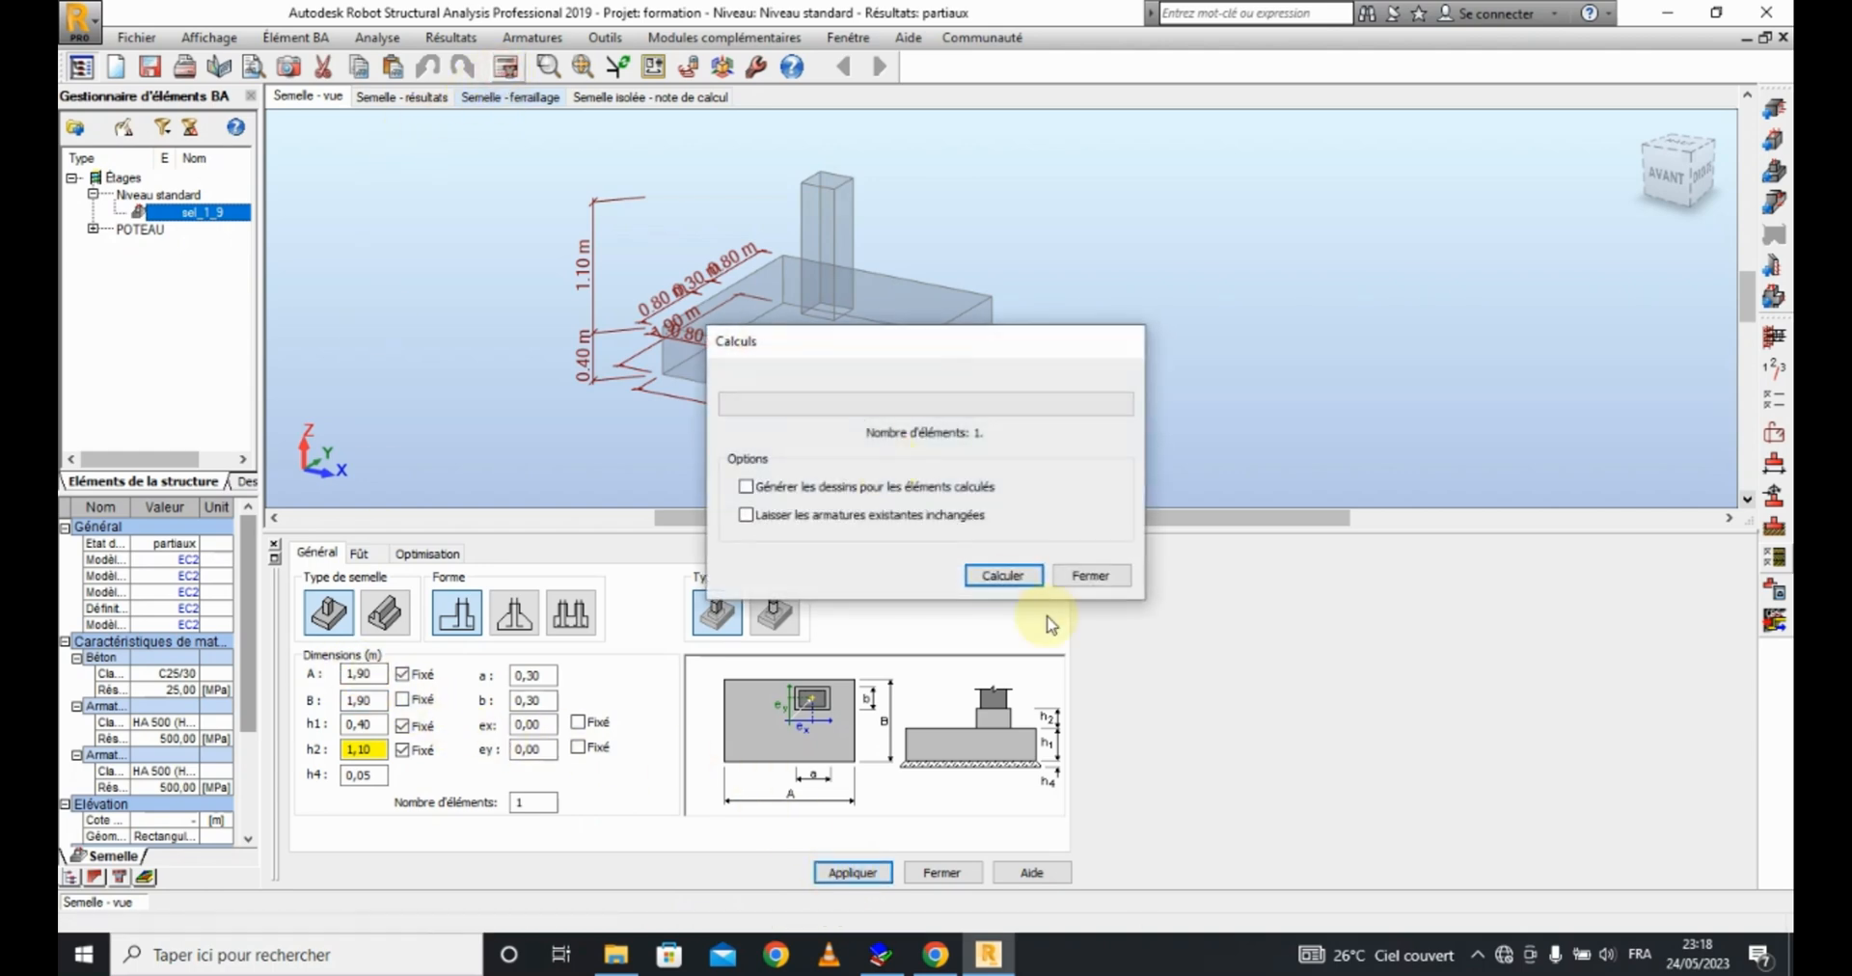
{"action": "left_click", "coordinate": [1001, 585]}
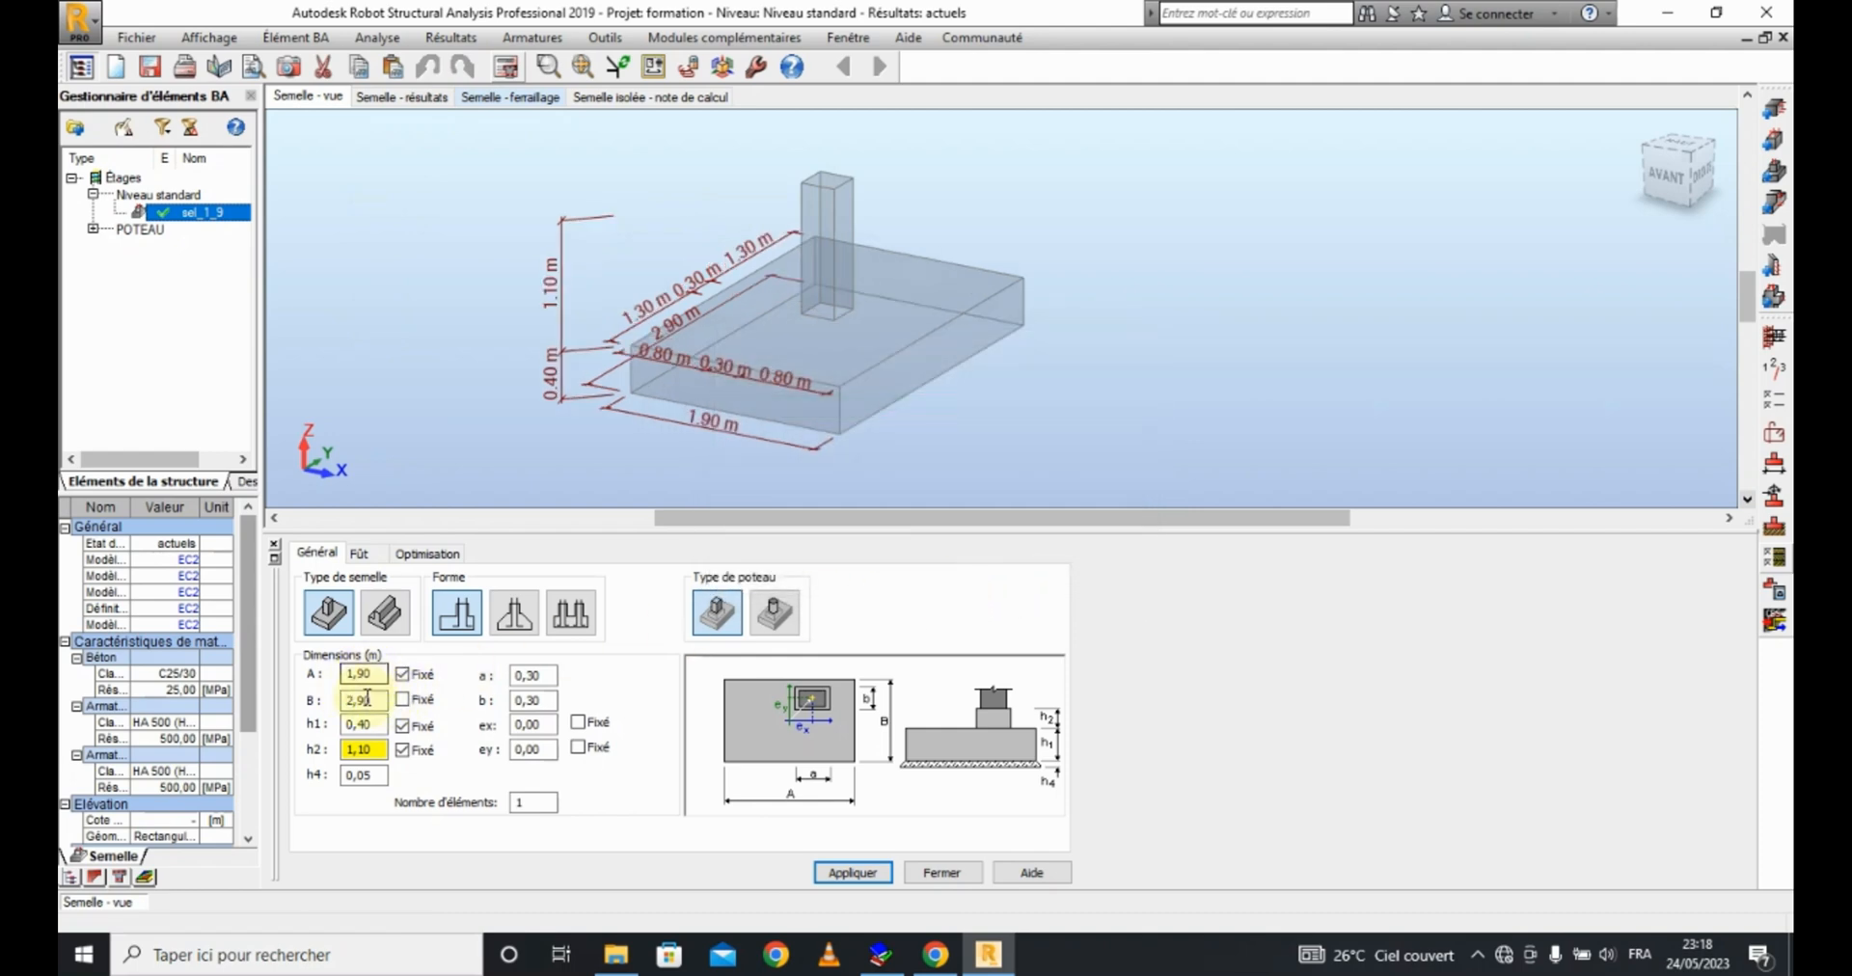
Step: Set fixed footing dimension A to 2.2 m, apply it and recalculate the footing
{"action": "double_click", "coordinate": [381, 675]}
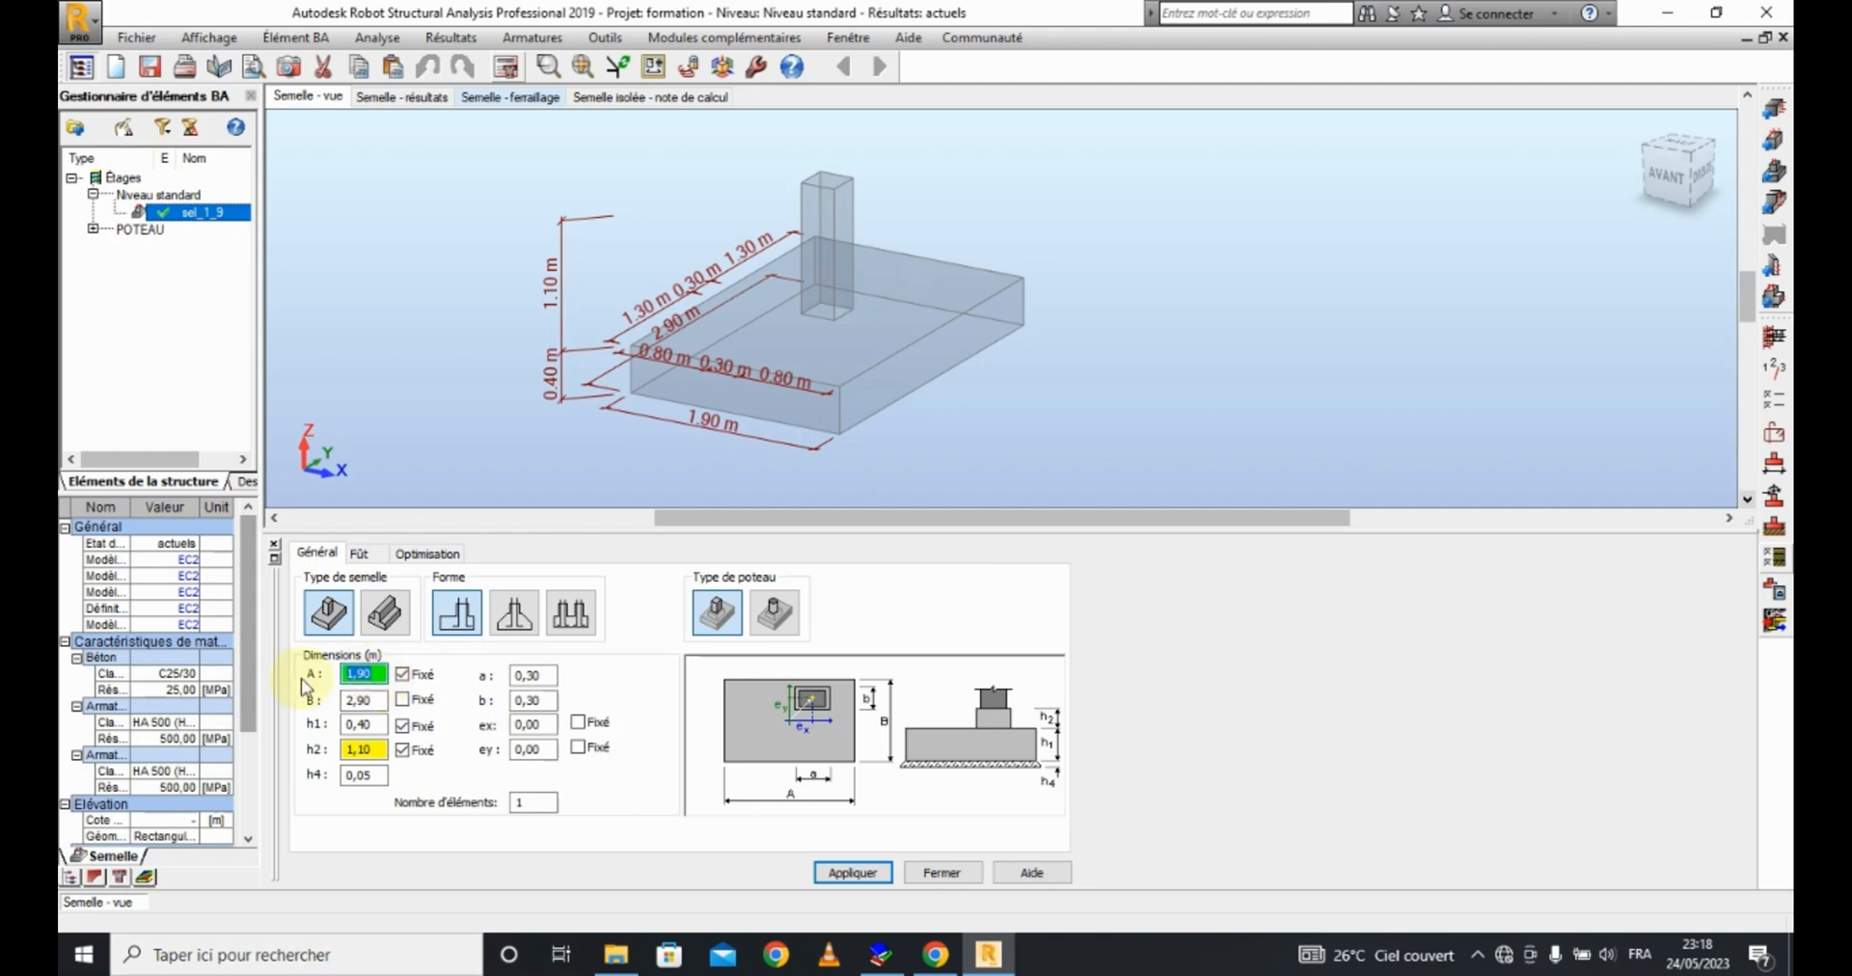
{"action": "type", "text": "2,2"}
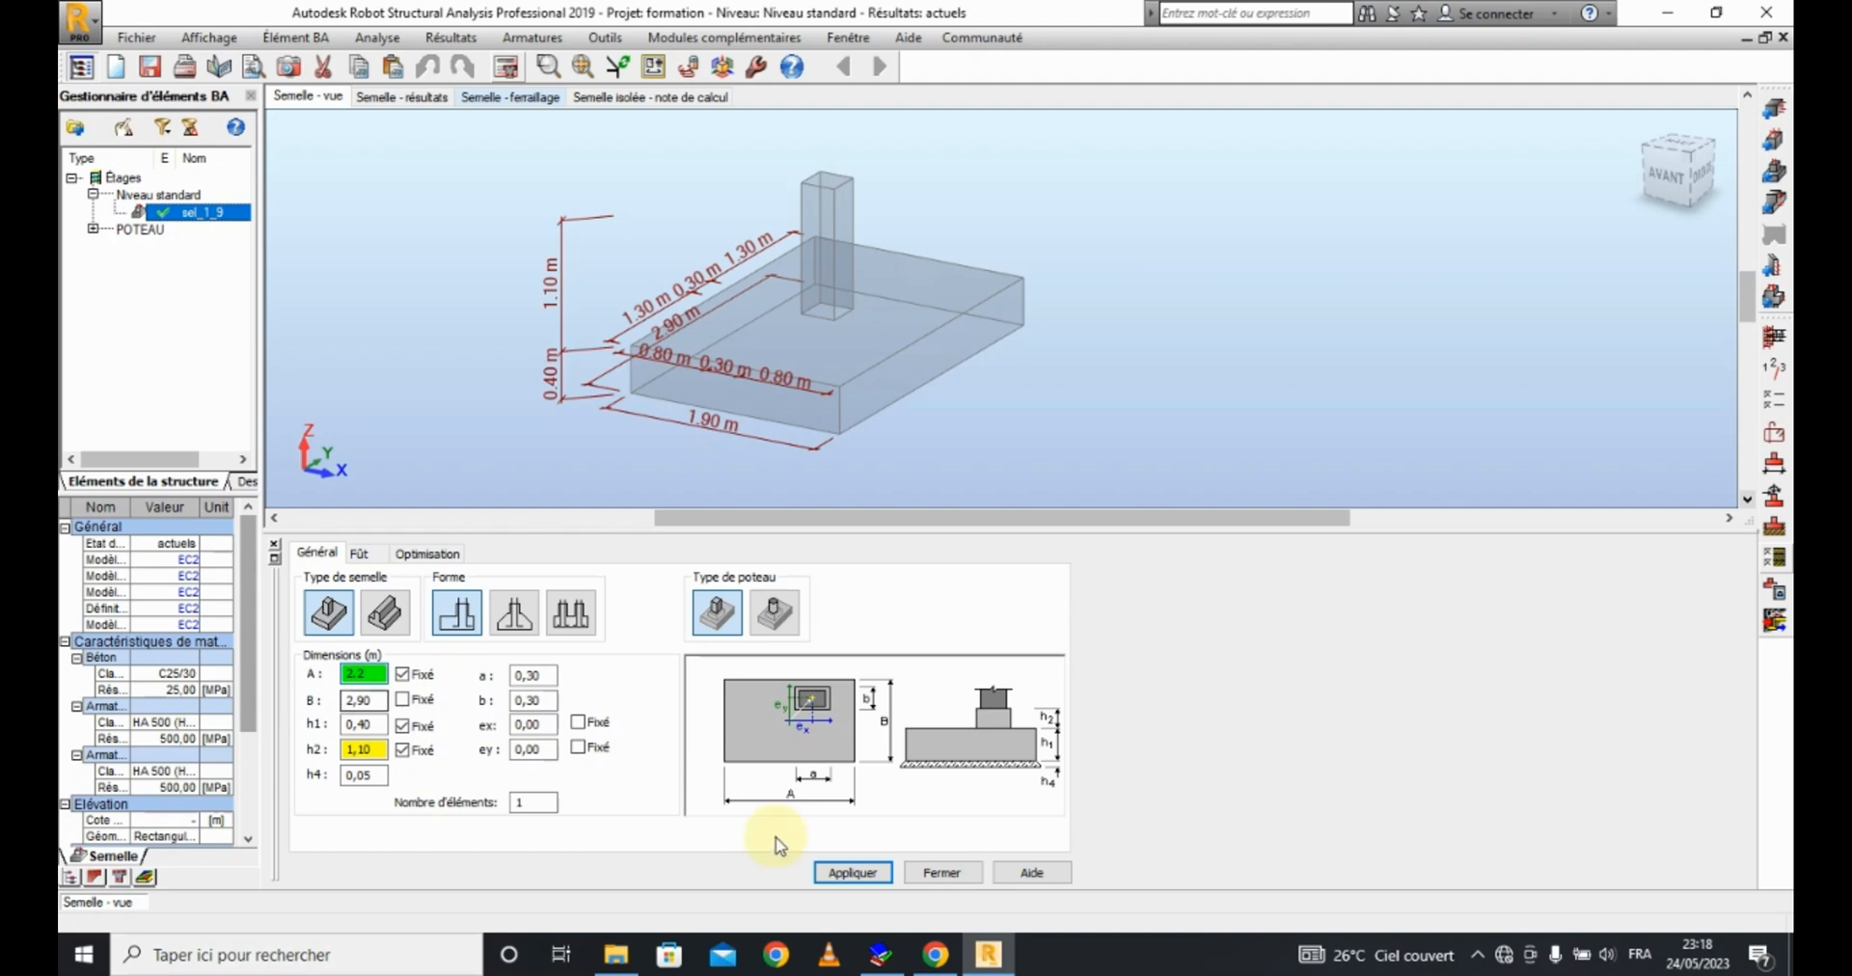
{"action": "left_click", "coordinate": [854, 872]}
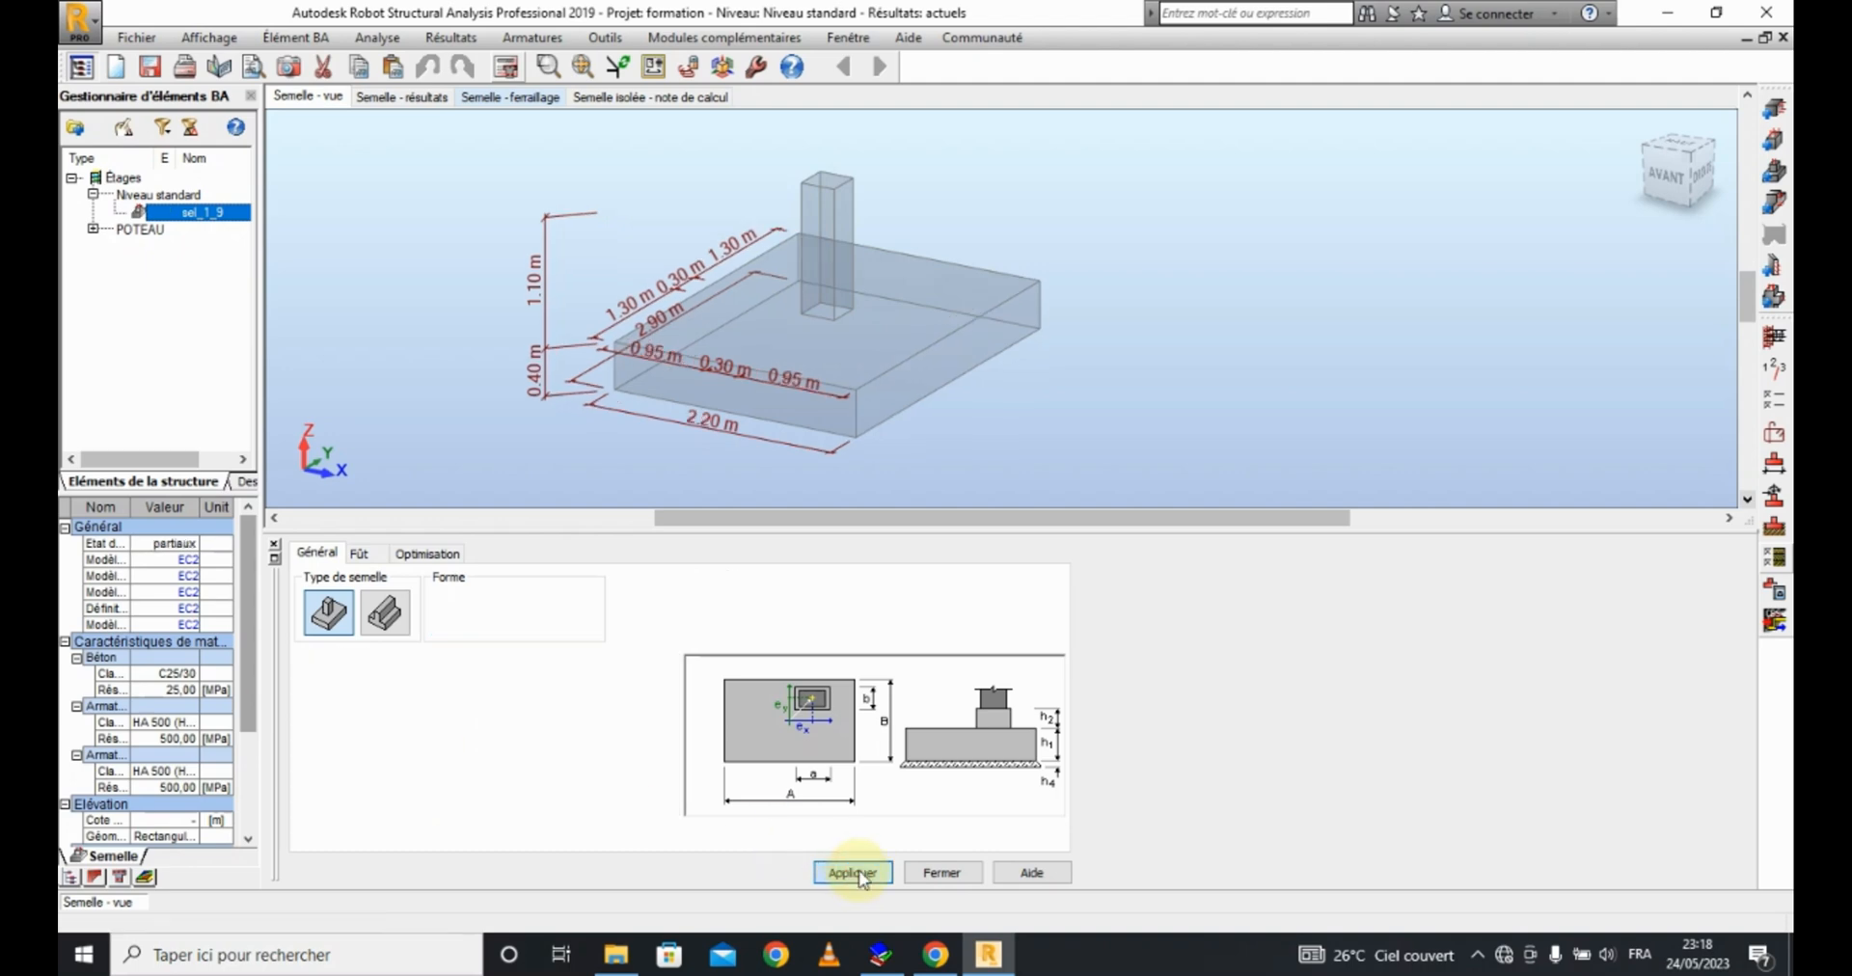
{"action": "left_click", "coordinate": [508, 69]}
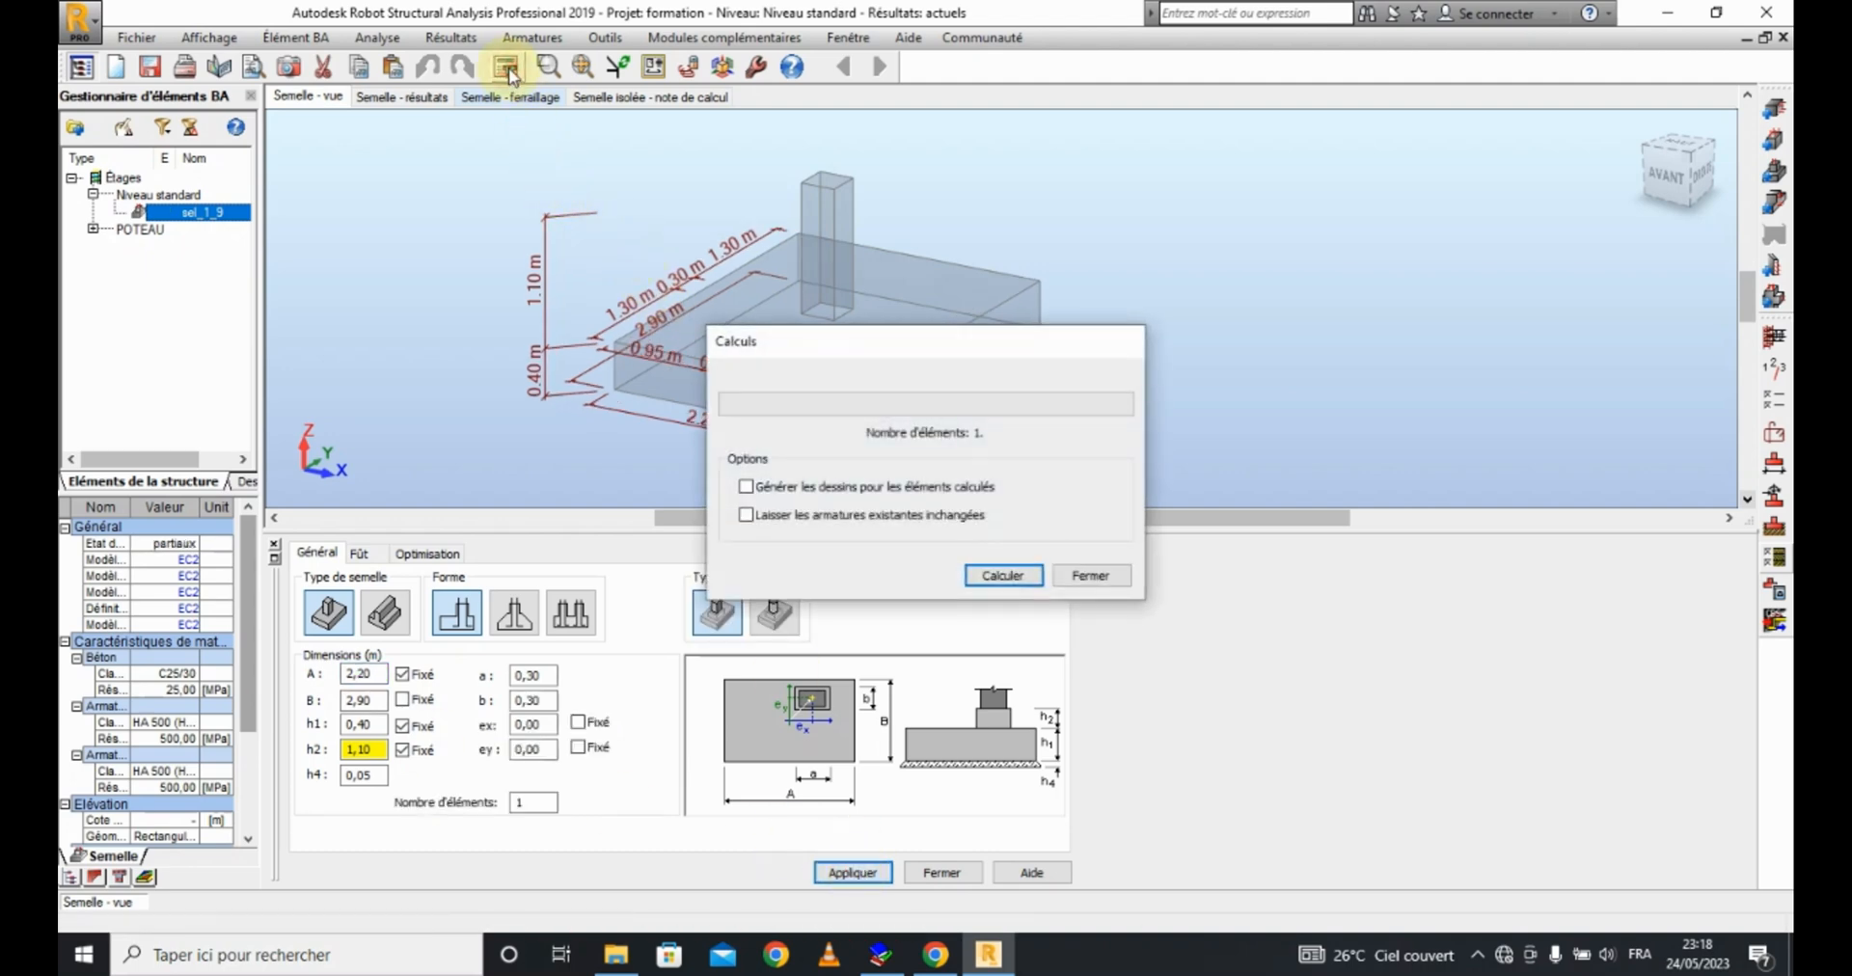
{"action": "key", "text": "Return"}
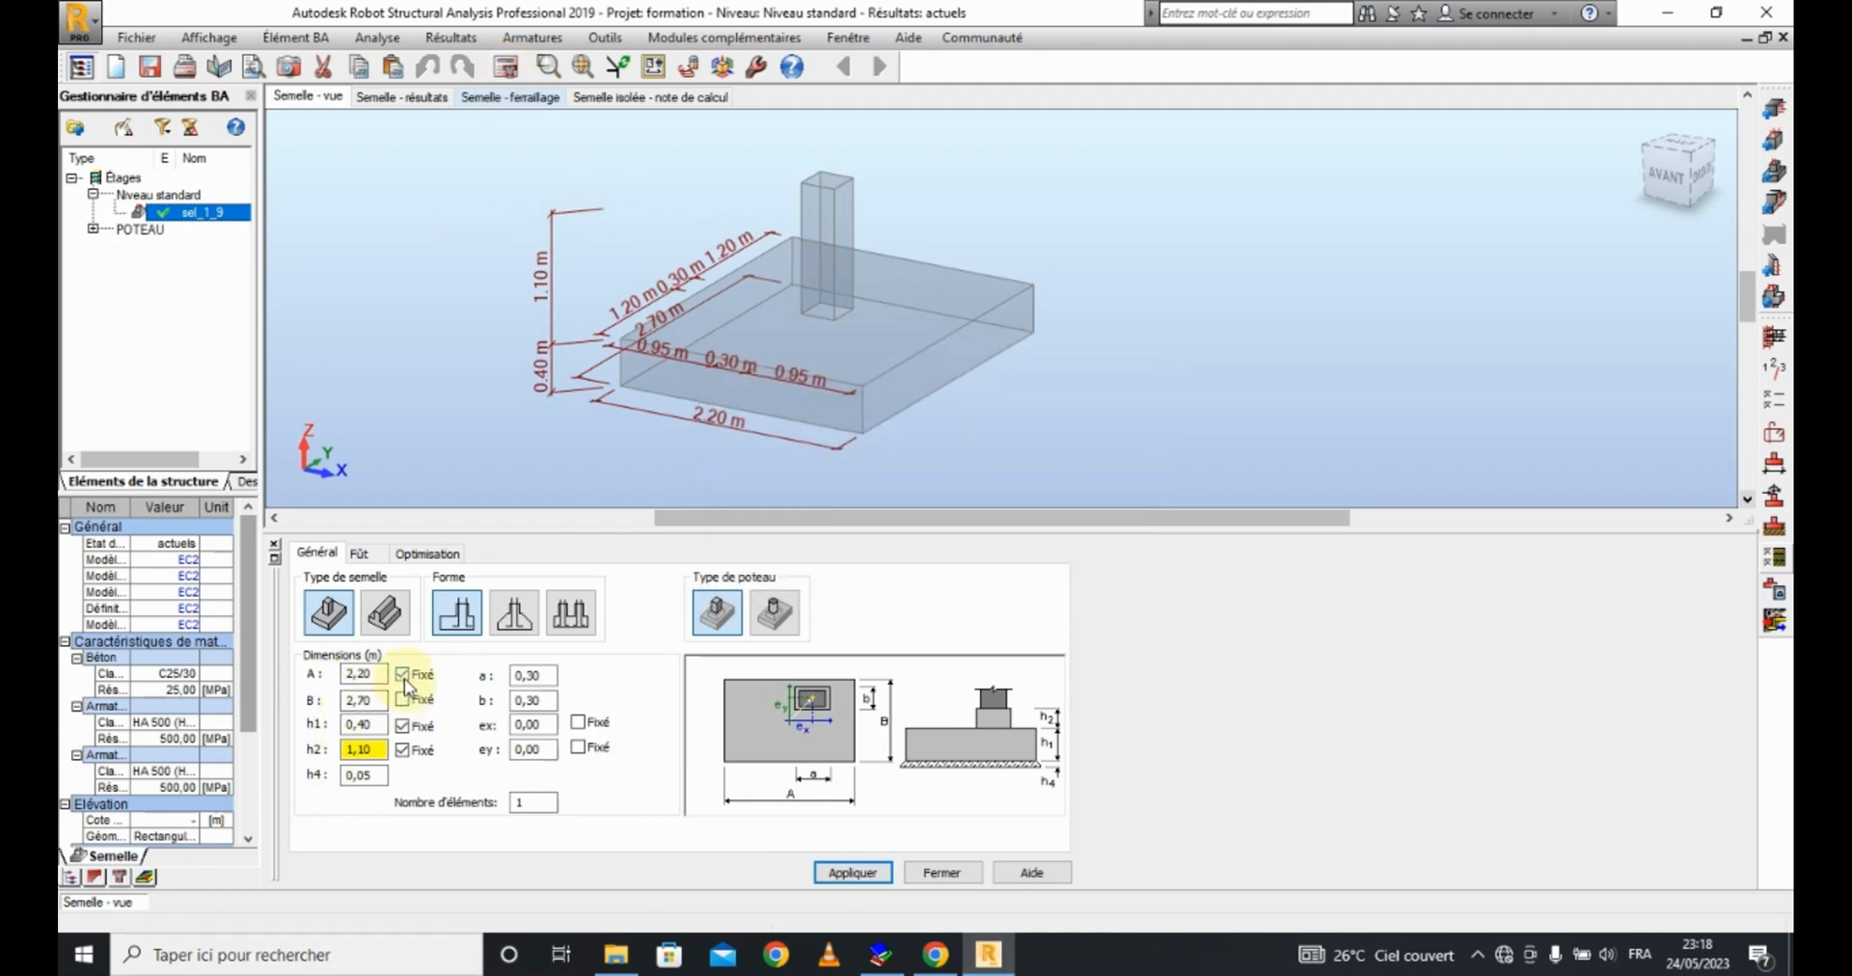
Step: Unfix footing dimension A, apply and recalculate sel_1_9, and review the levels and reinforcement on its drawing
{"action": "left_click", "coordinate": [403, 677]}
{"action": "left_click", "coordinate": [849, 872]}
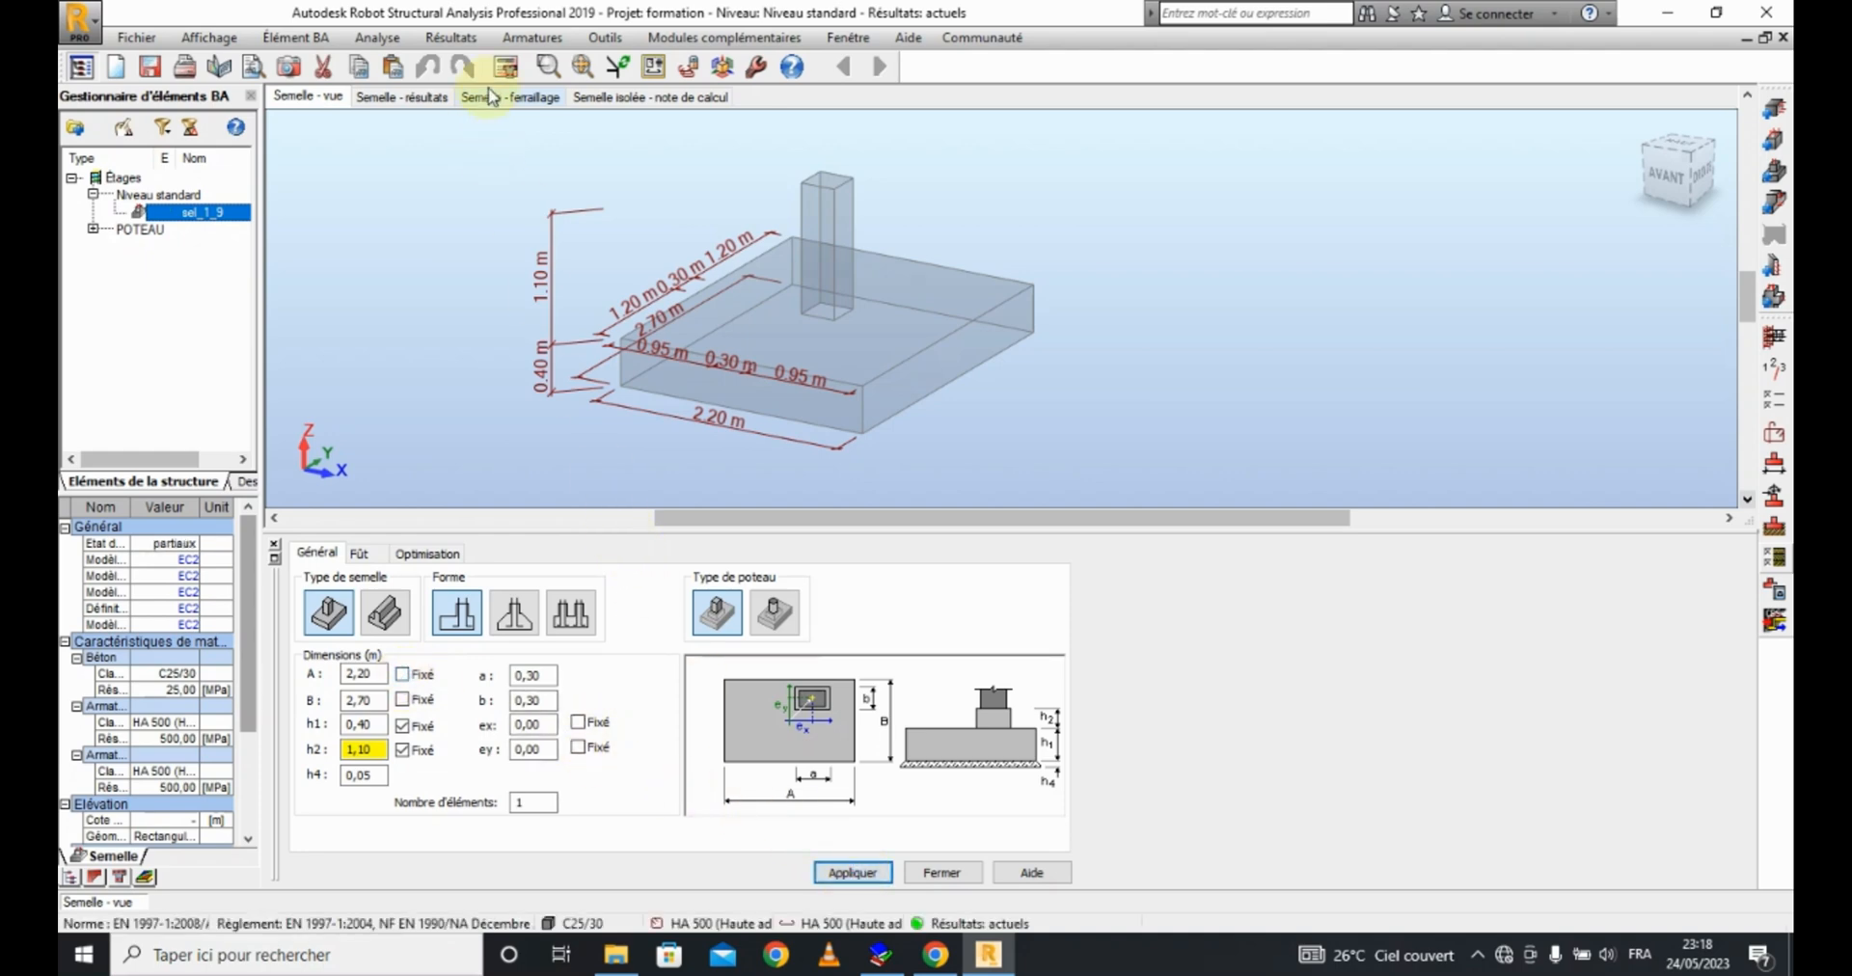
{"action": "left_click", "coordinate": [505, 65]}
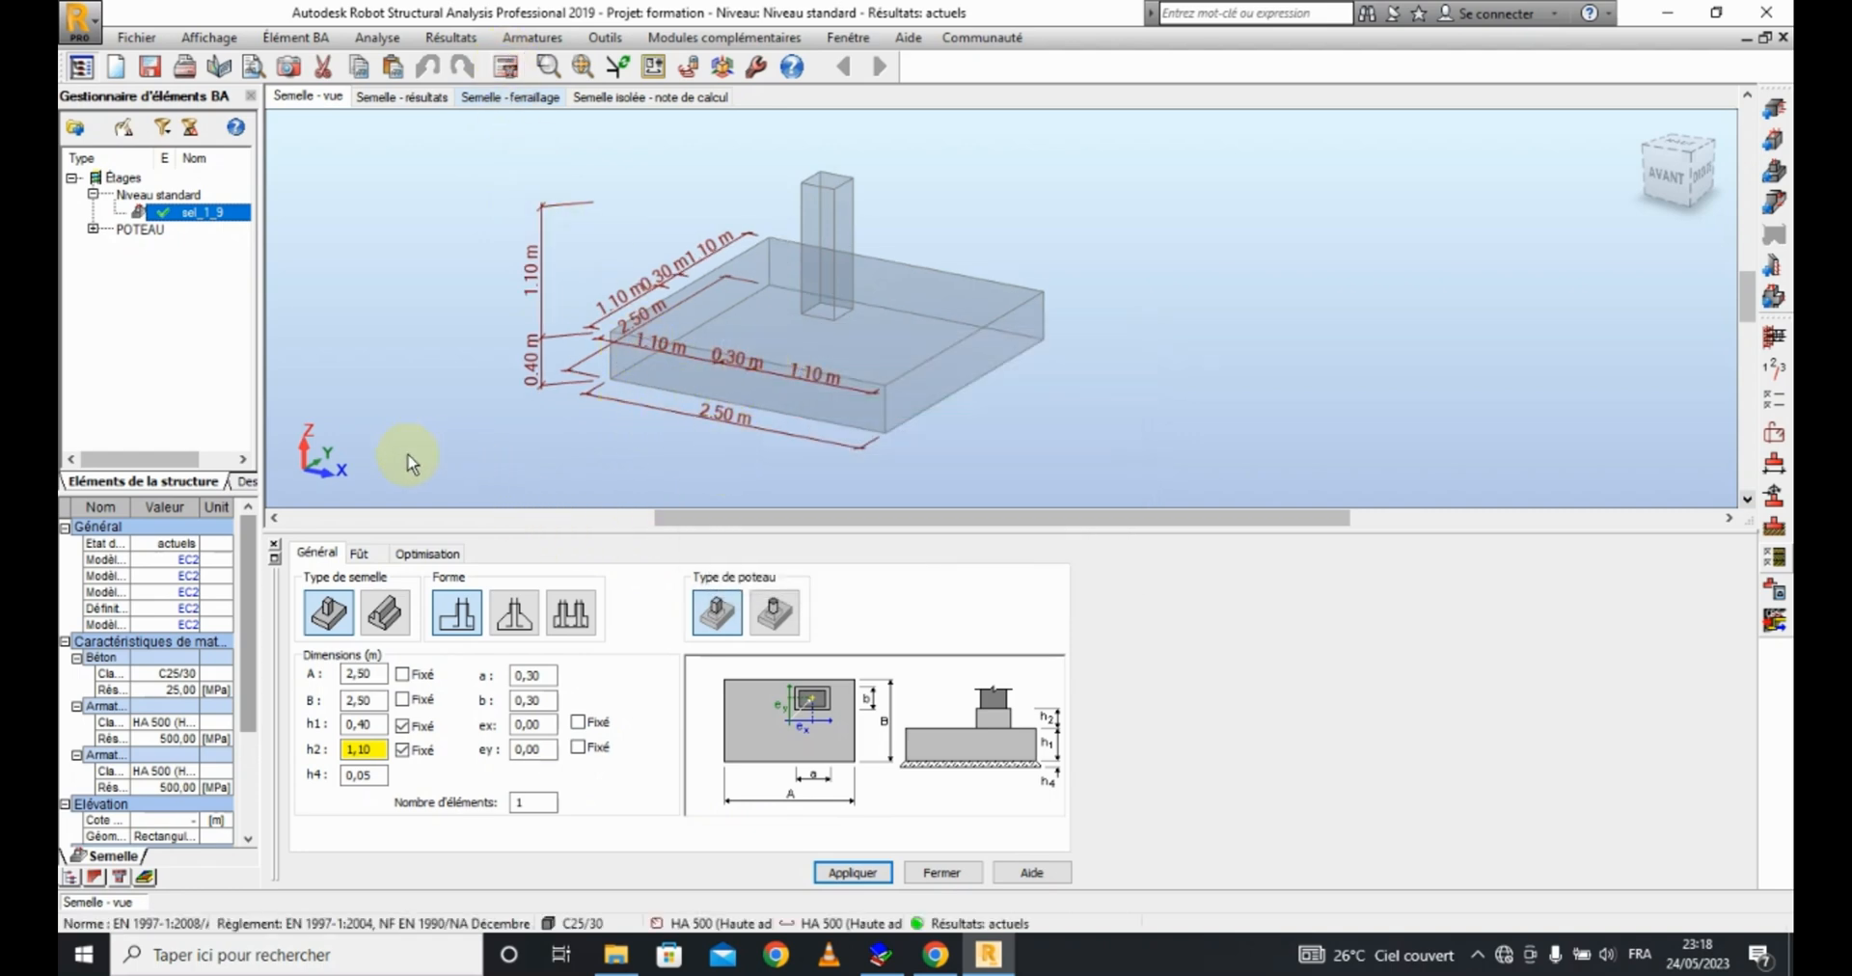
{"action": "left_click", "coordinate": [1777, 590]}
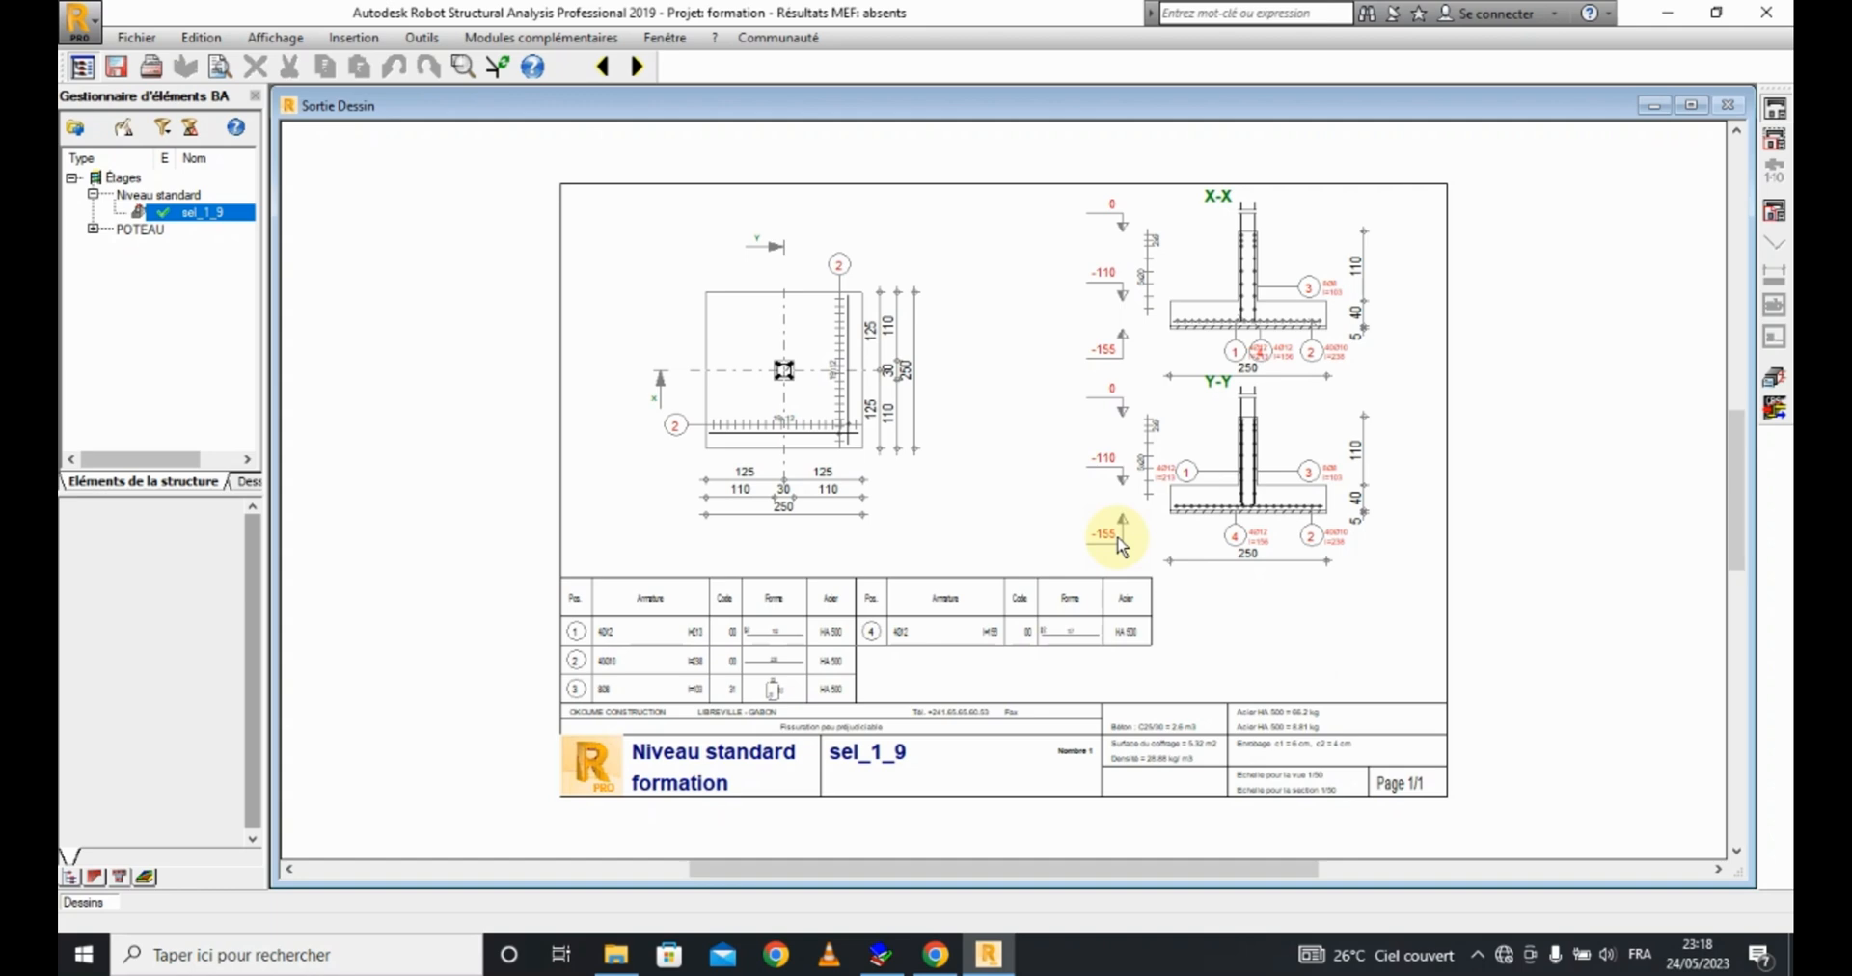
{"action": "left_click", "coordinate": [1777, 379]}
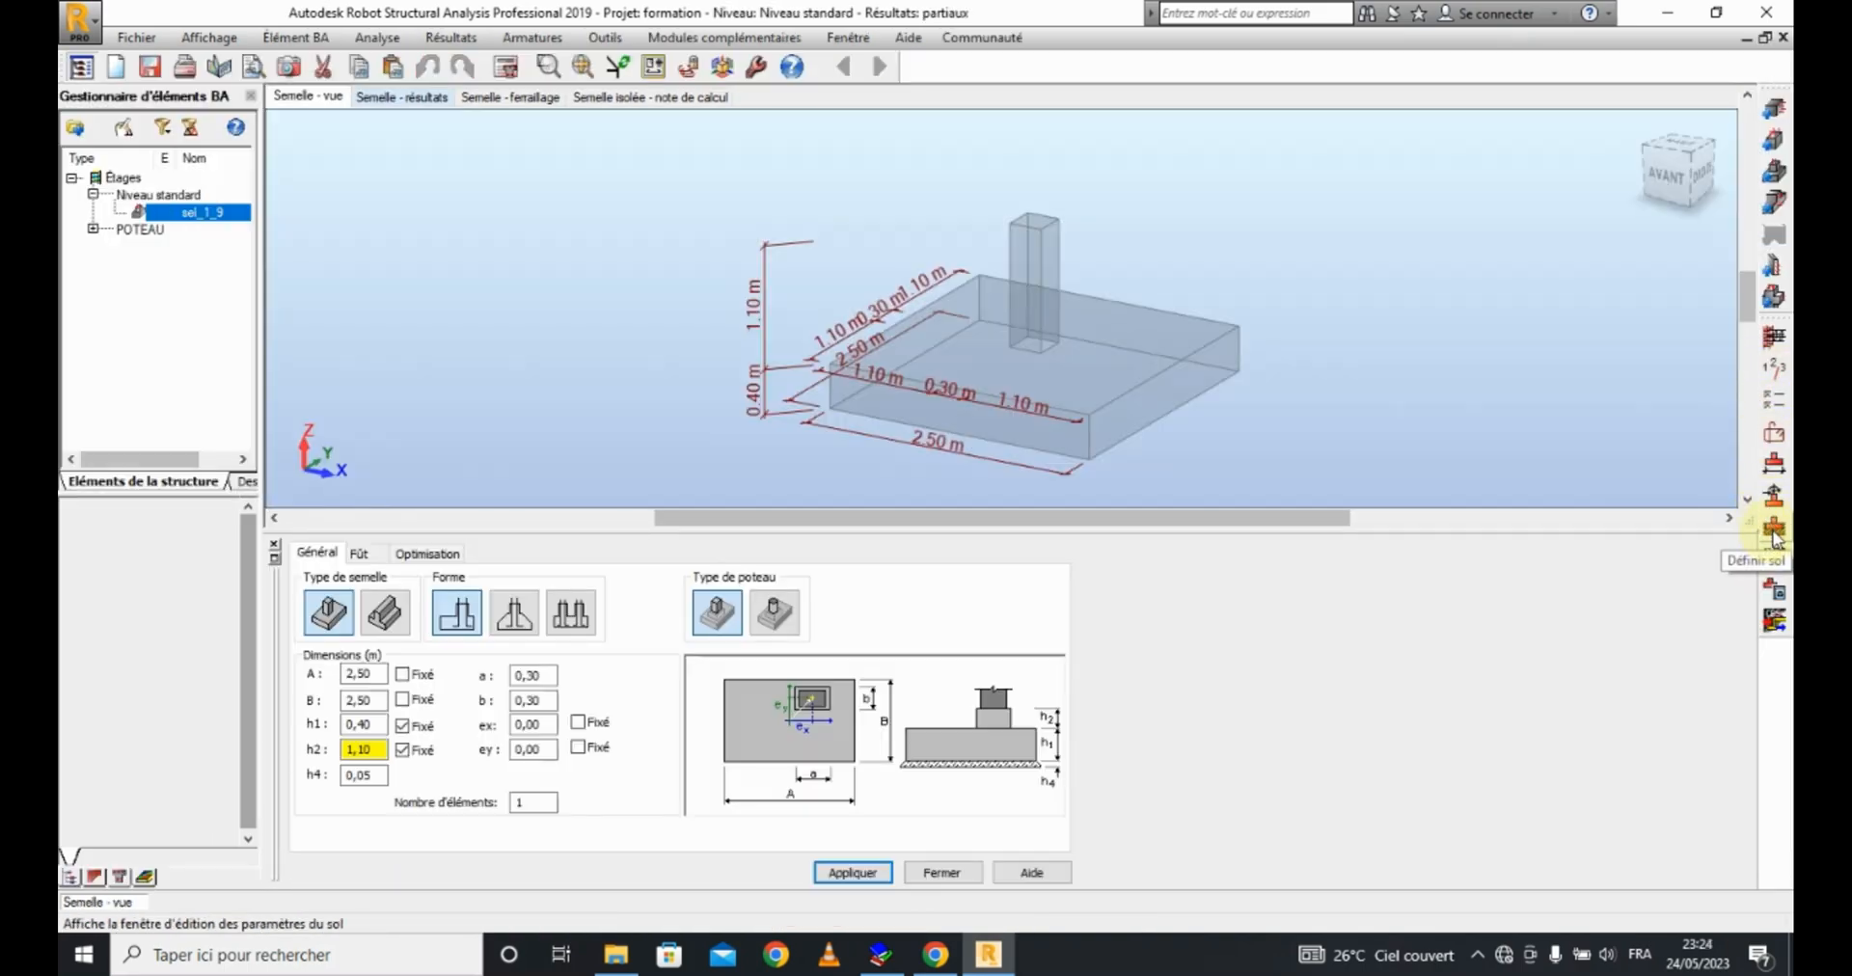
Step: In the soil definition, set the footing's upper level Na to 0.35 m and apply it
{"action": "left_click", "coordinate": [1773, 530]}
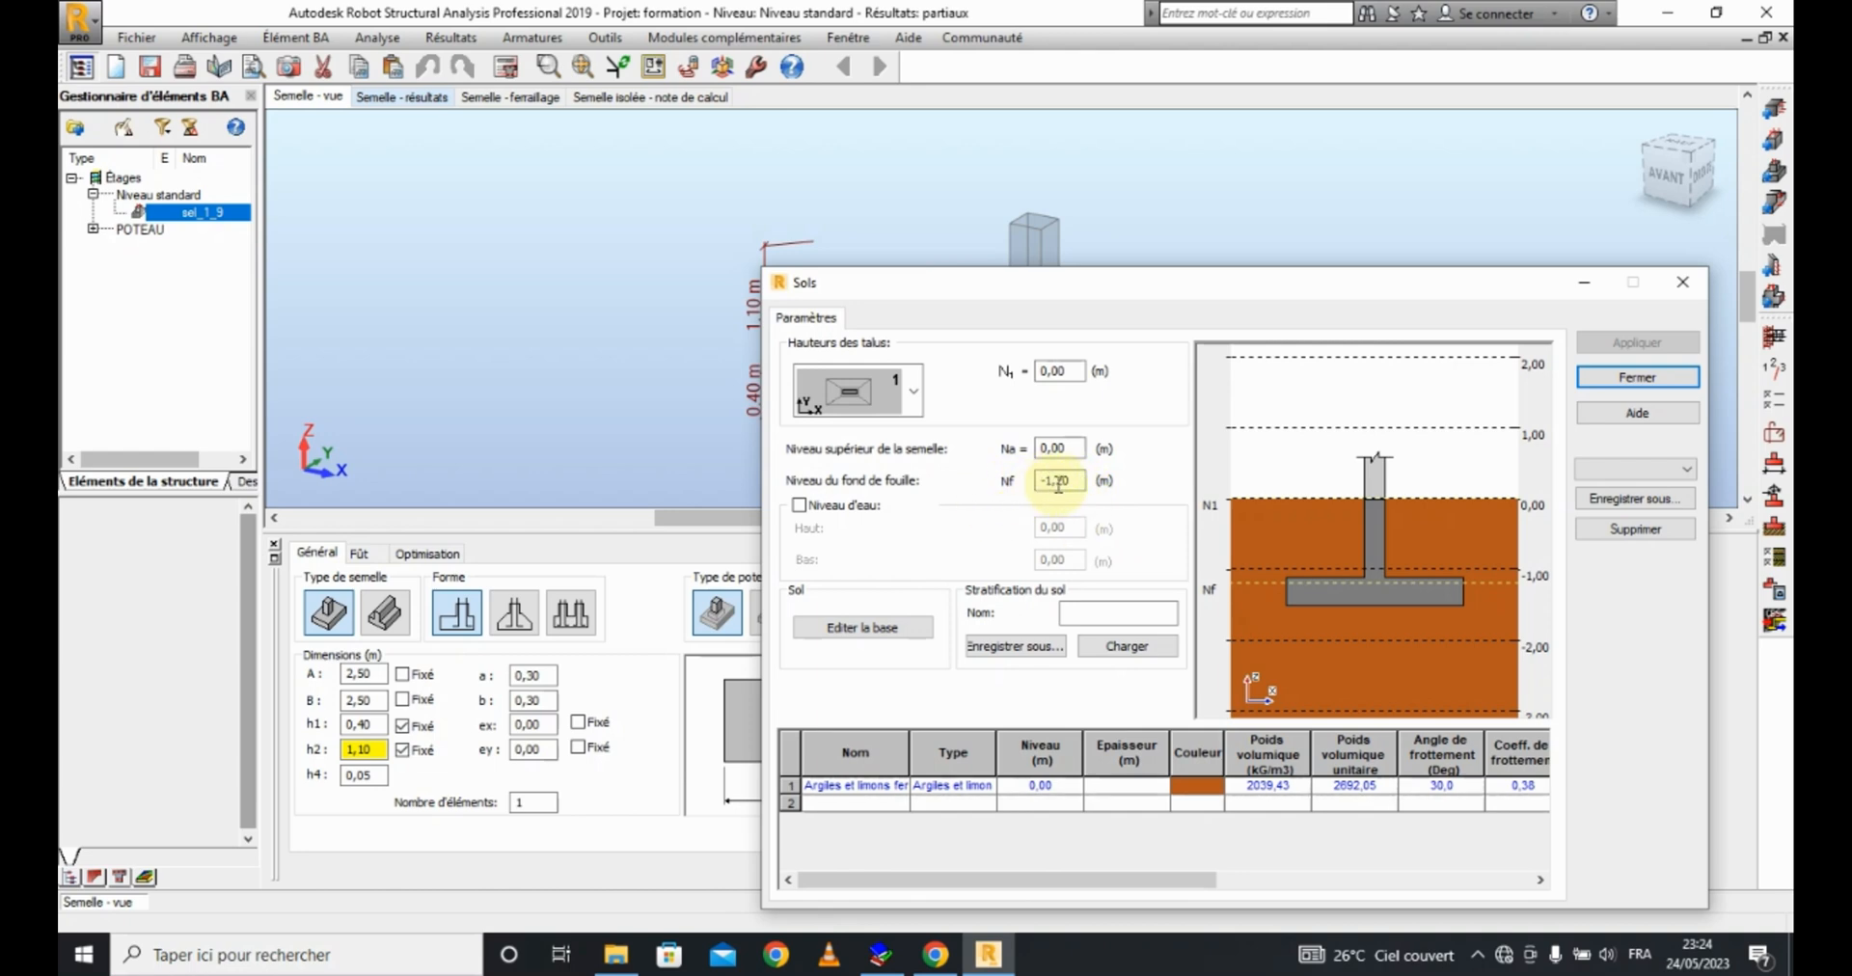
{"action": "double_click", "coordinate": [1081, 483]}
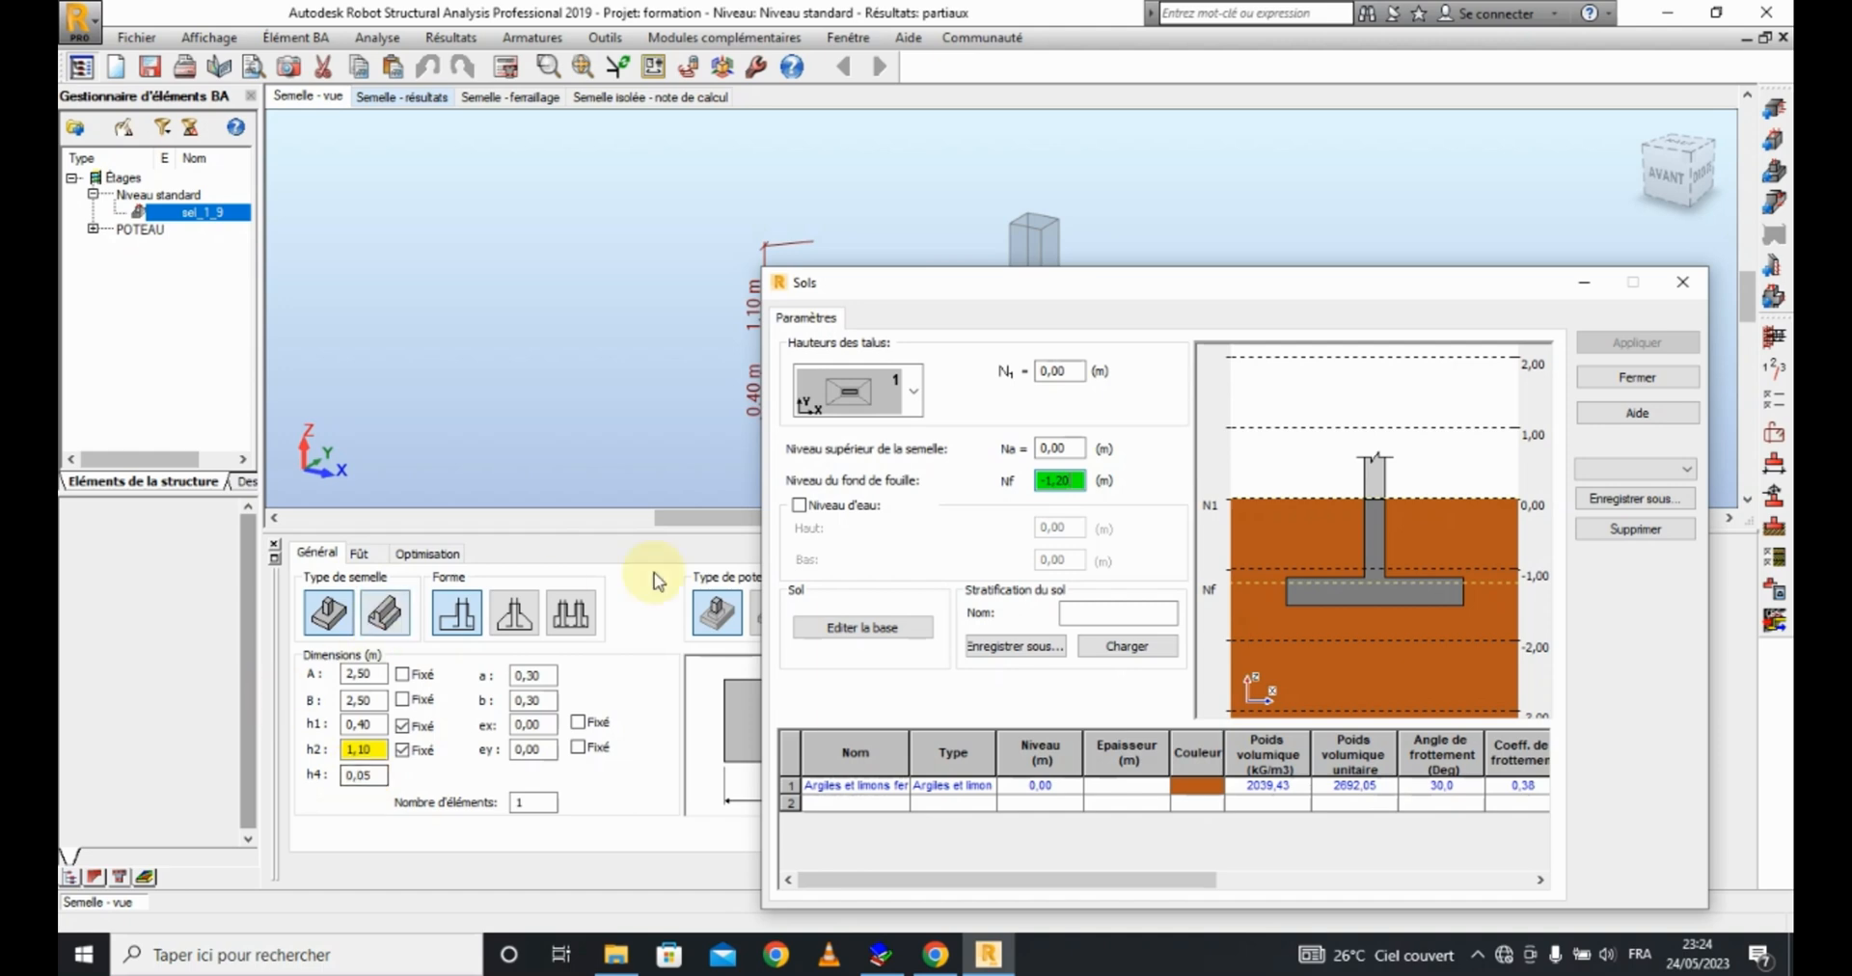
{"action": "left_click", "coordinate": [1058, 447]}
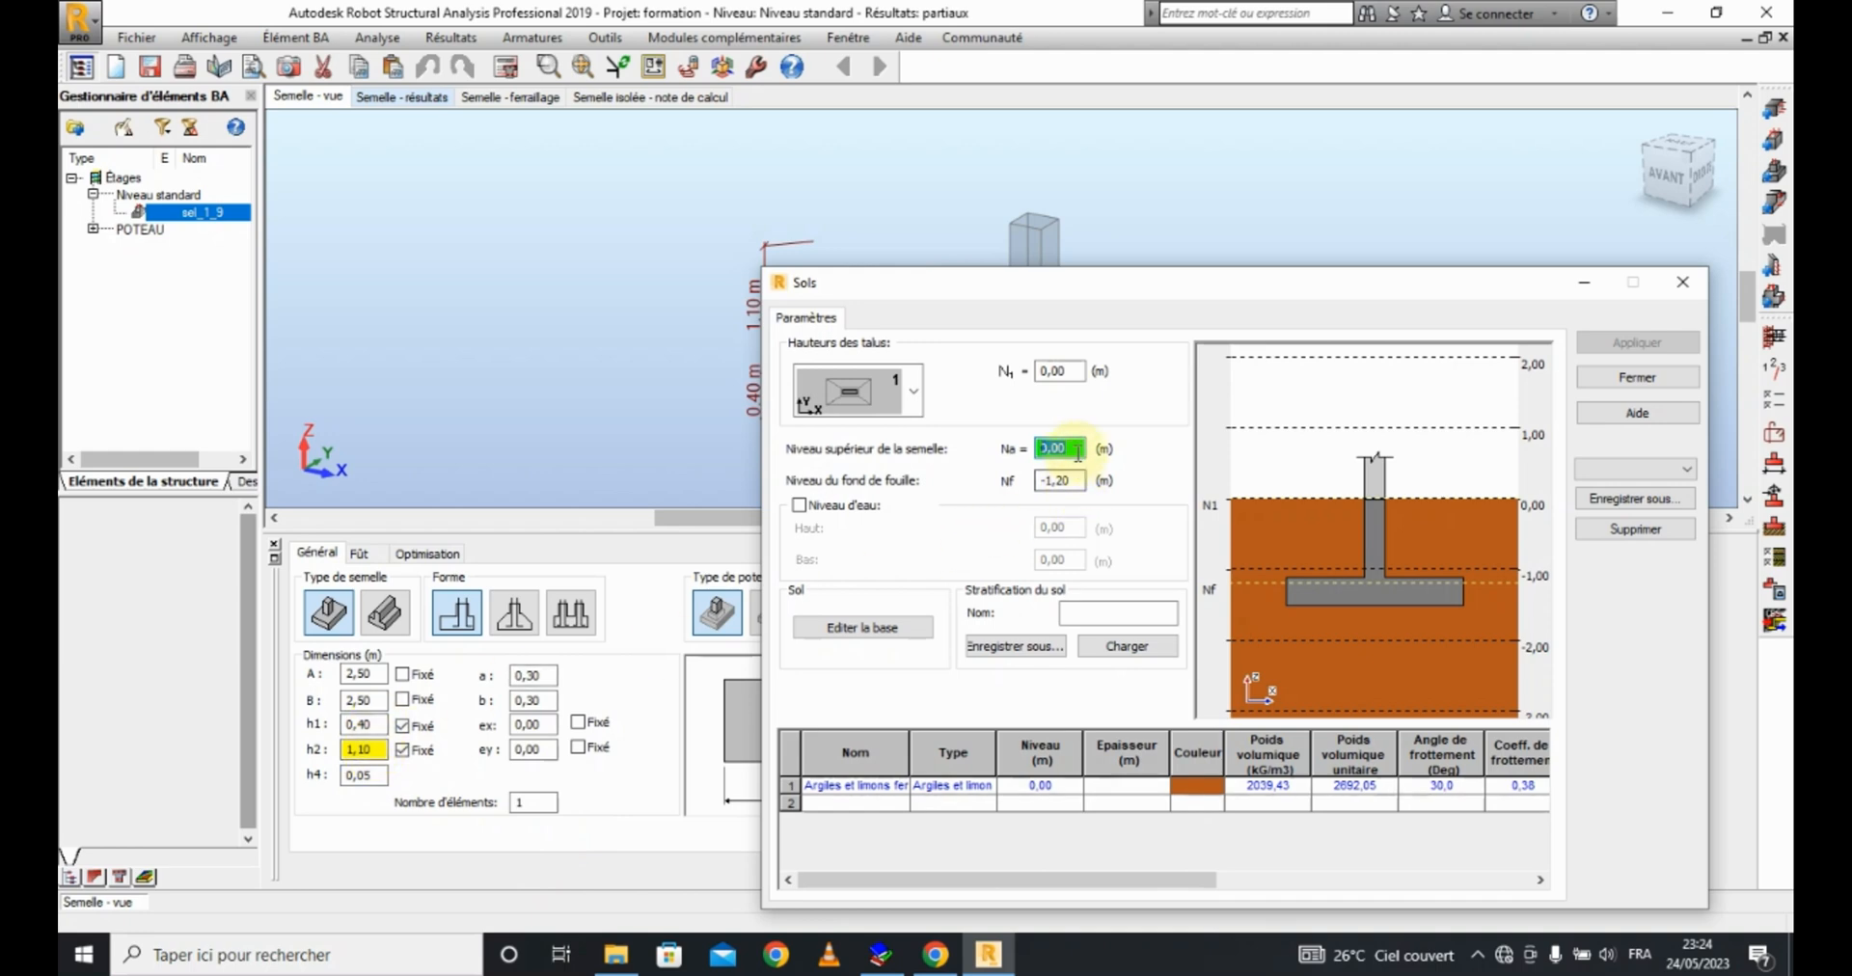
{"action": "type", "text": "0,35"}
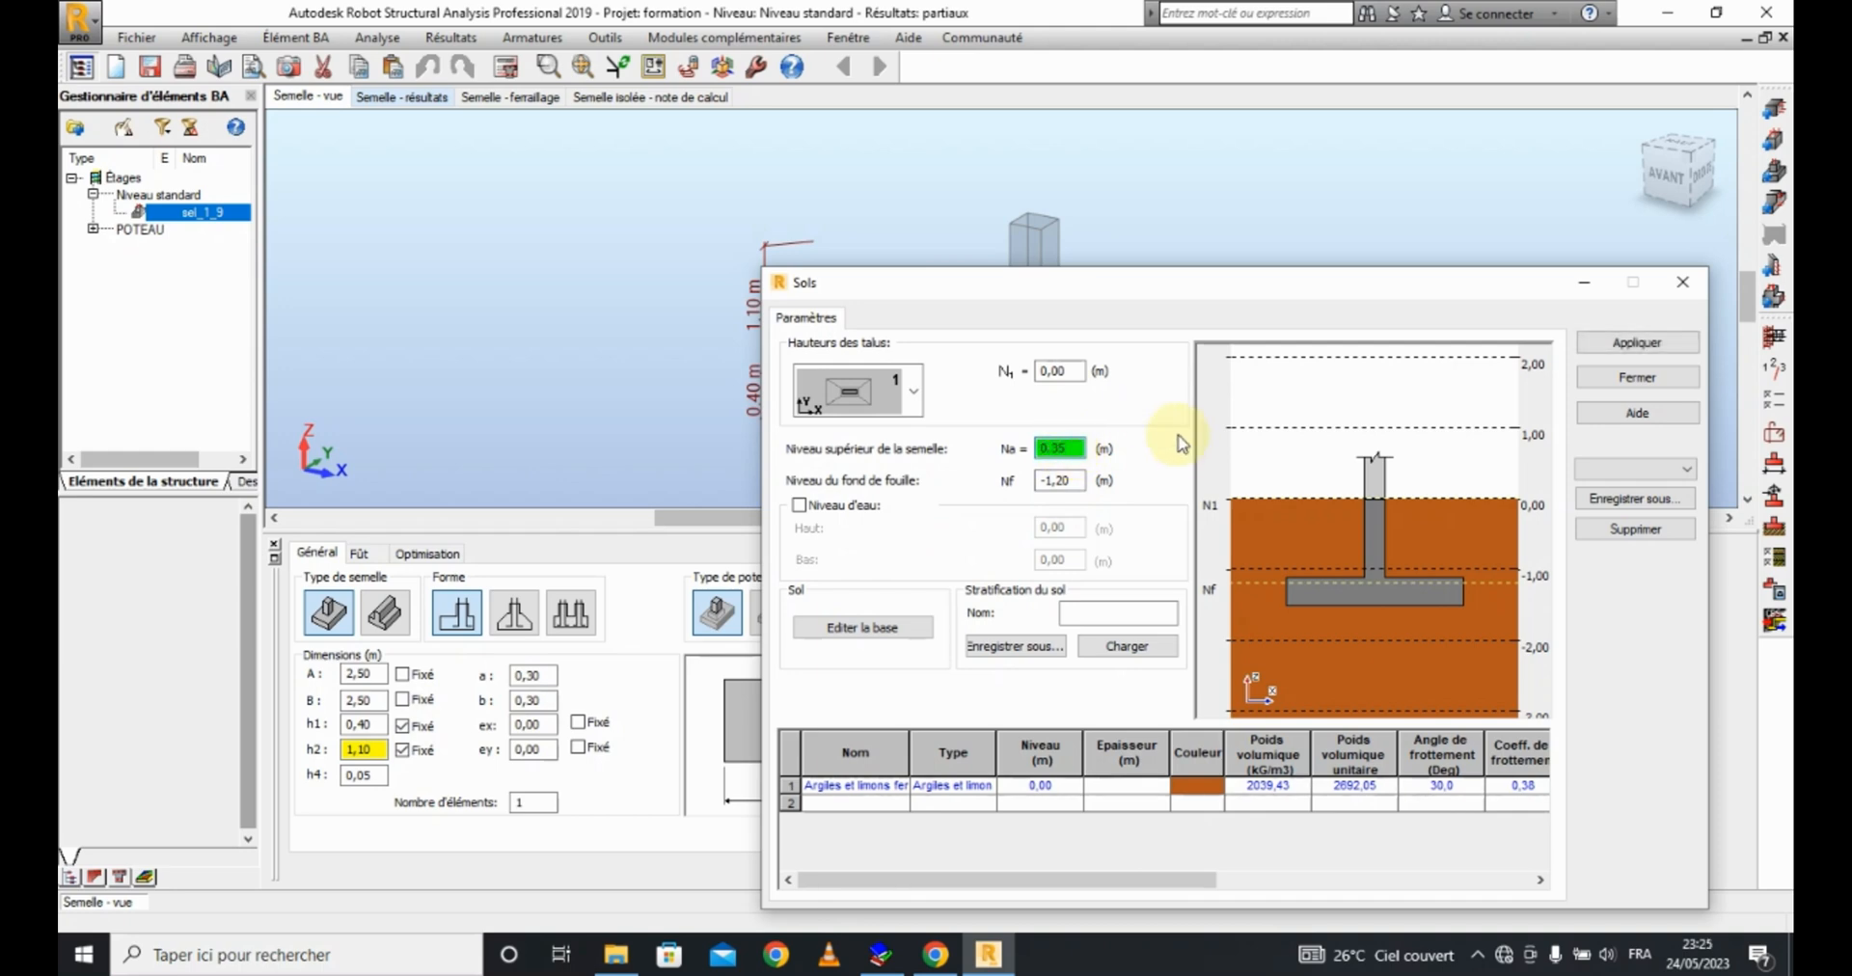
{"action": "left_click", "coordinate": [1639, 344]}
{"action": "left_click", "coordinate": [1635, 378]}
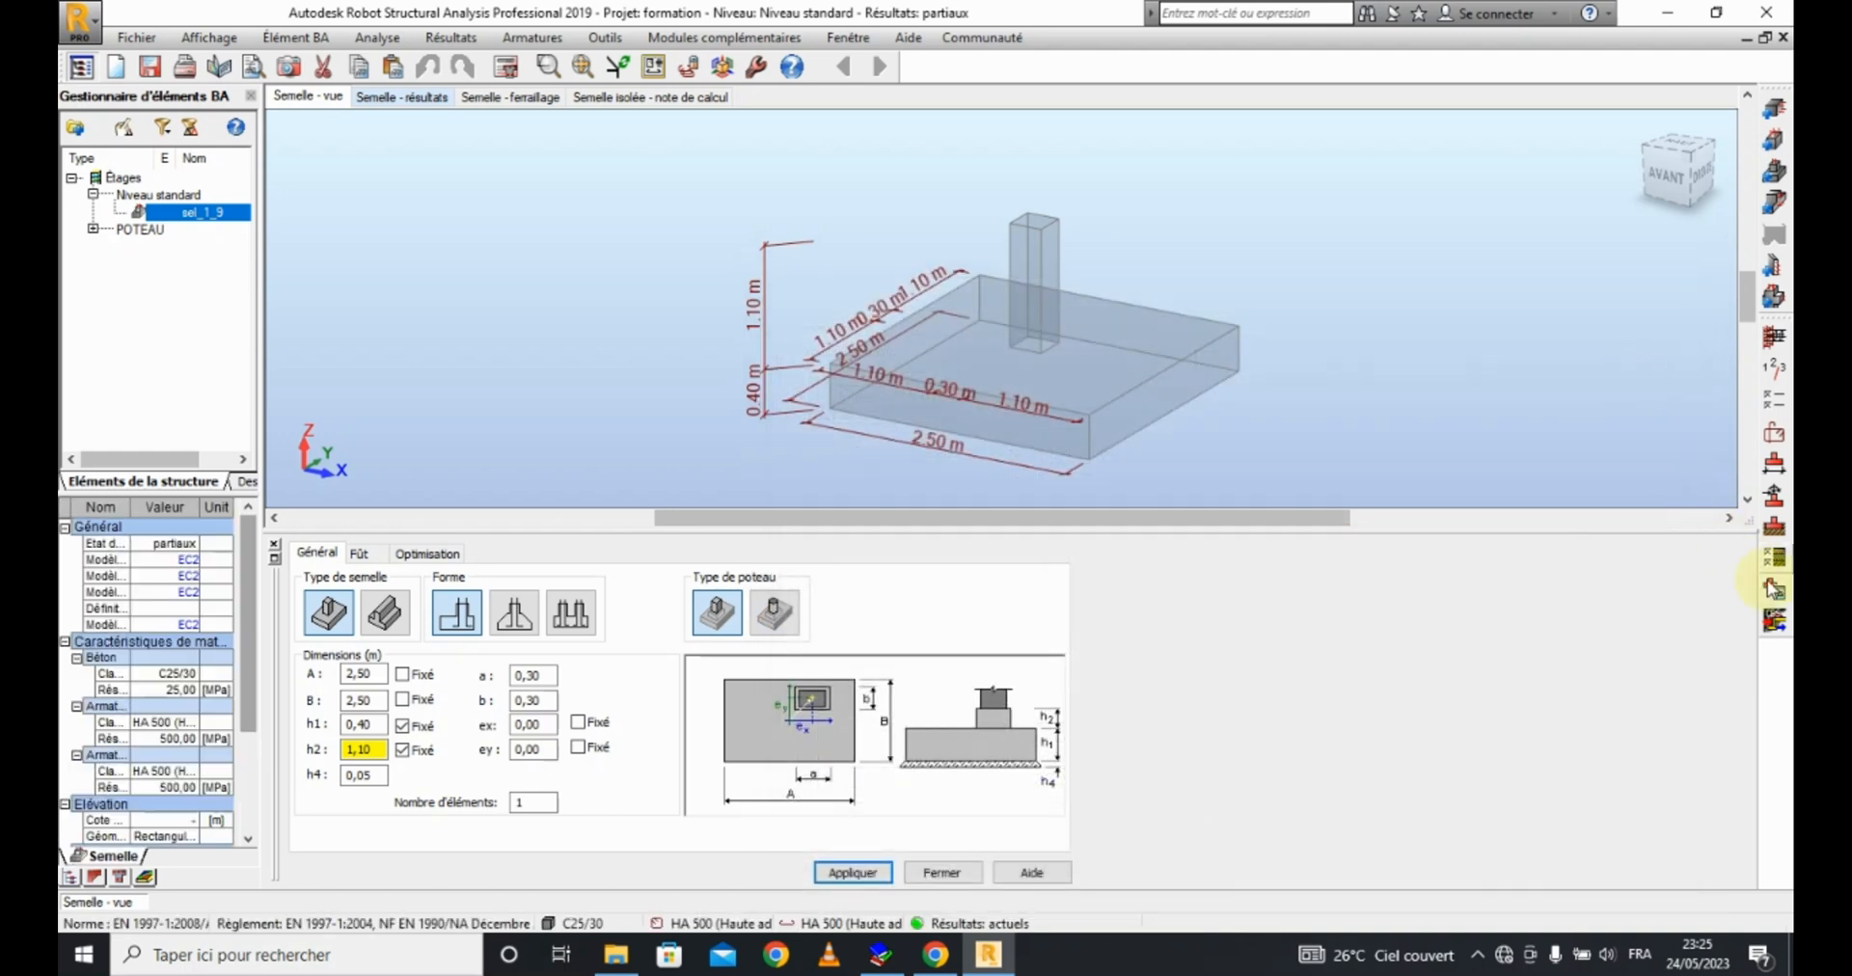
Step: Check the levels on the footing's drawing and recalculate sel_1_9 with the new soil level
{"action": "left_click", "coordinate": [1773, 588]}
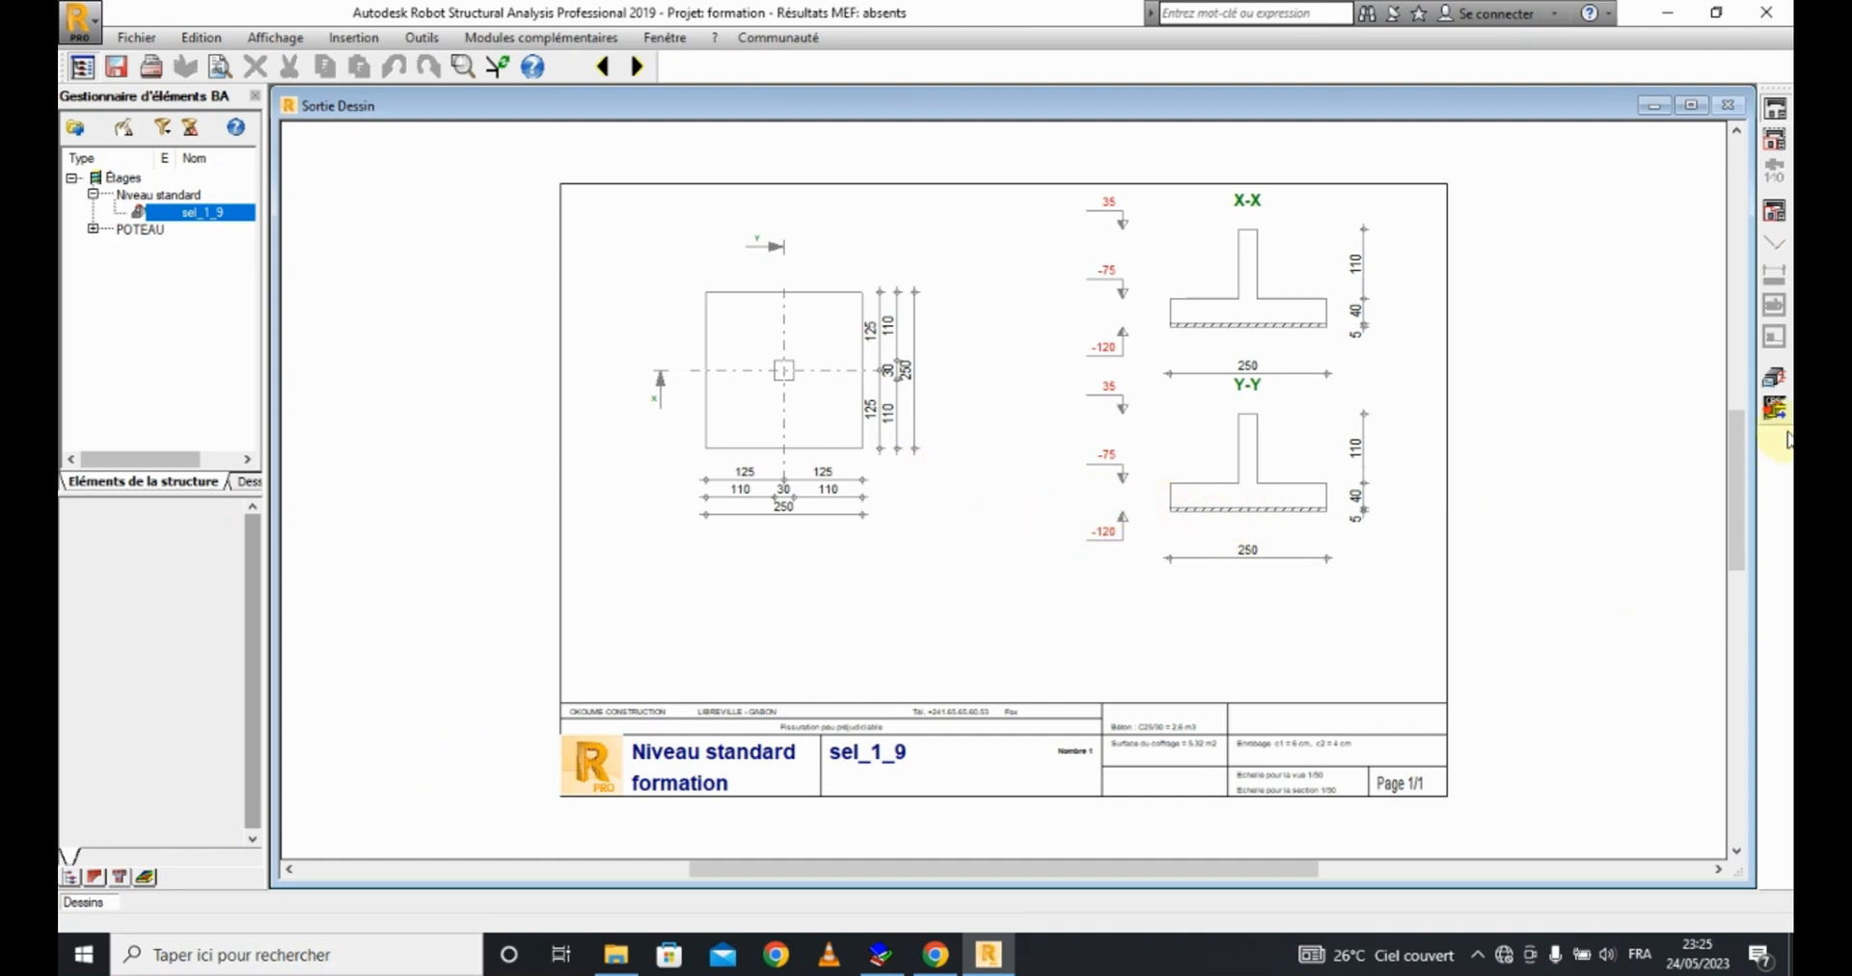
{"action": "left_click", "coordinate": [1773, 376]}
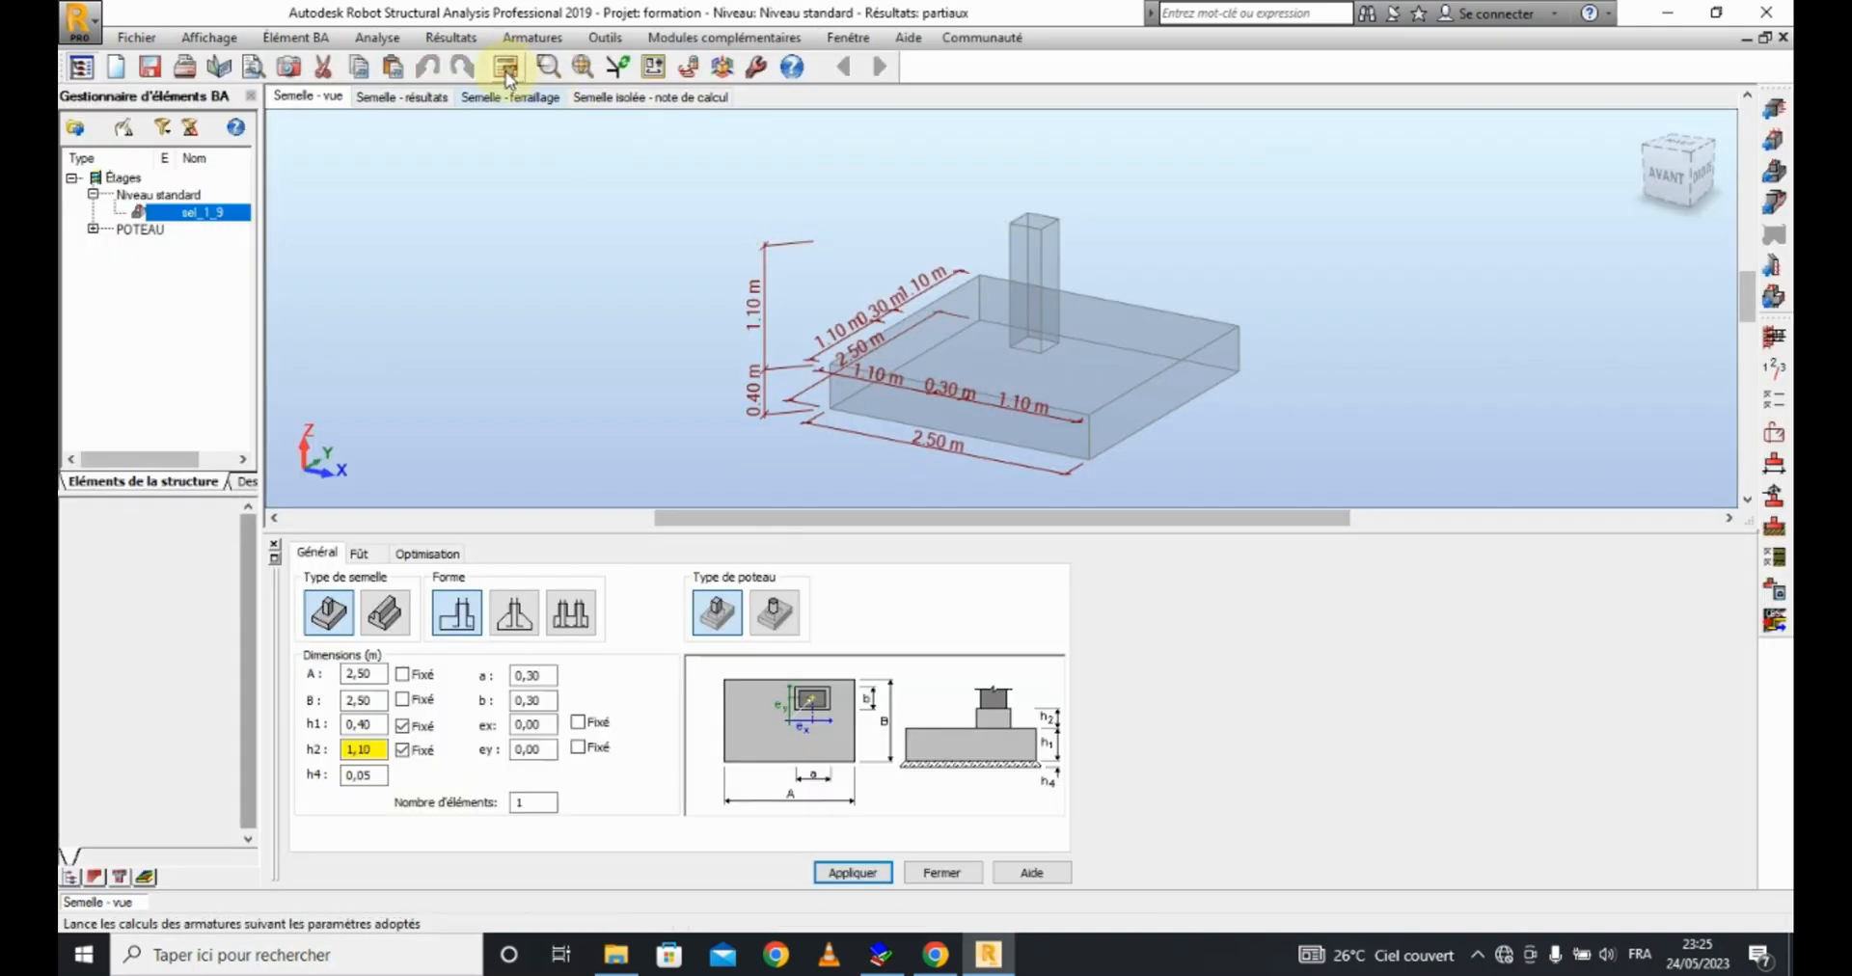
{"action": "left_click", "coordinate": [506, 65]}
{"action": "left_click", "coordinate": [1001, 576]}
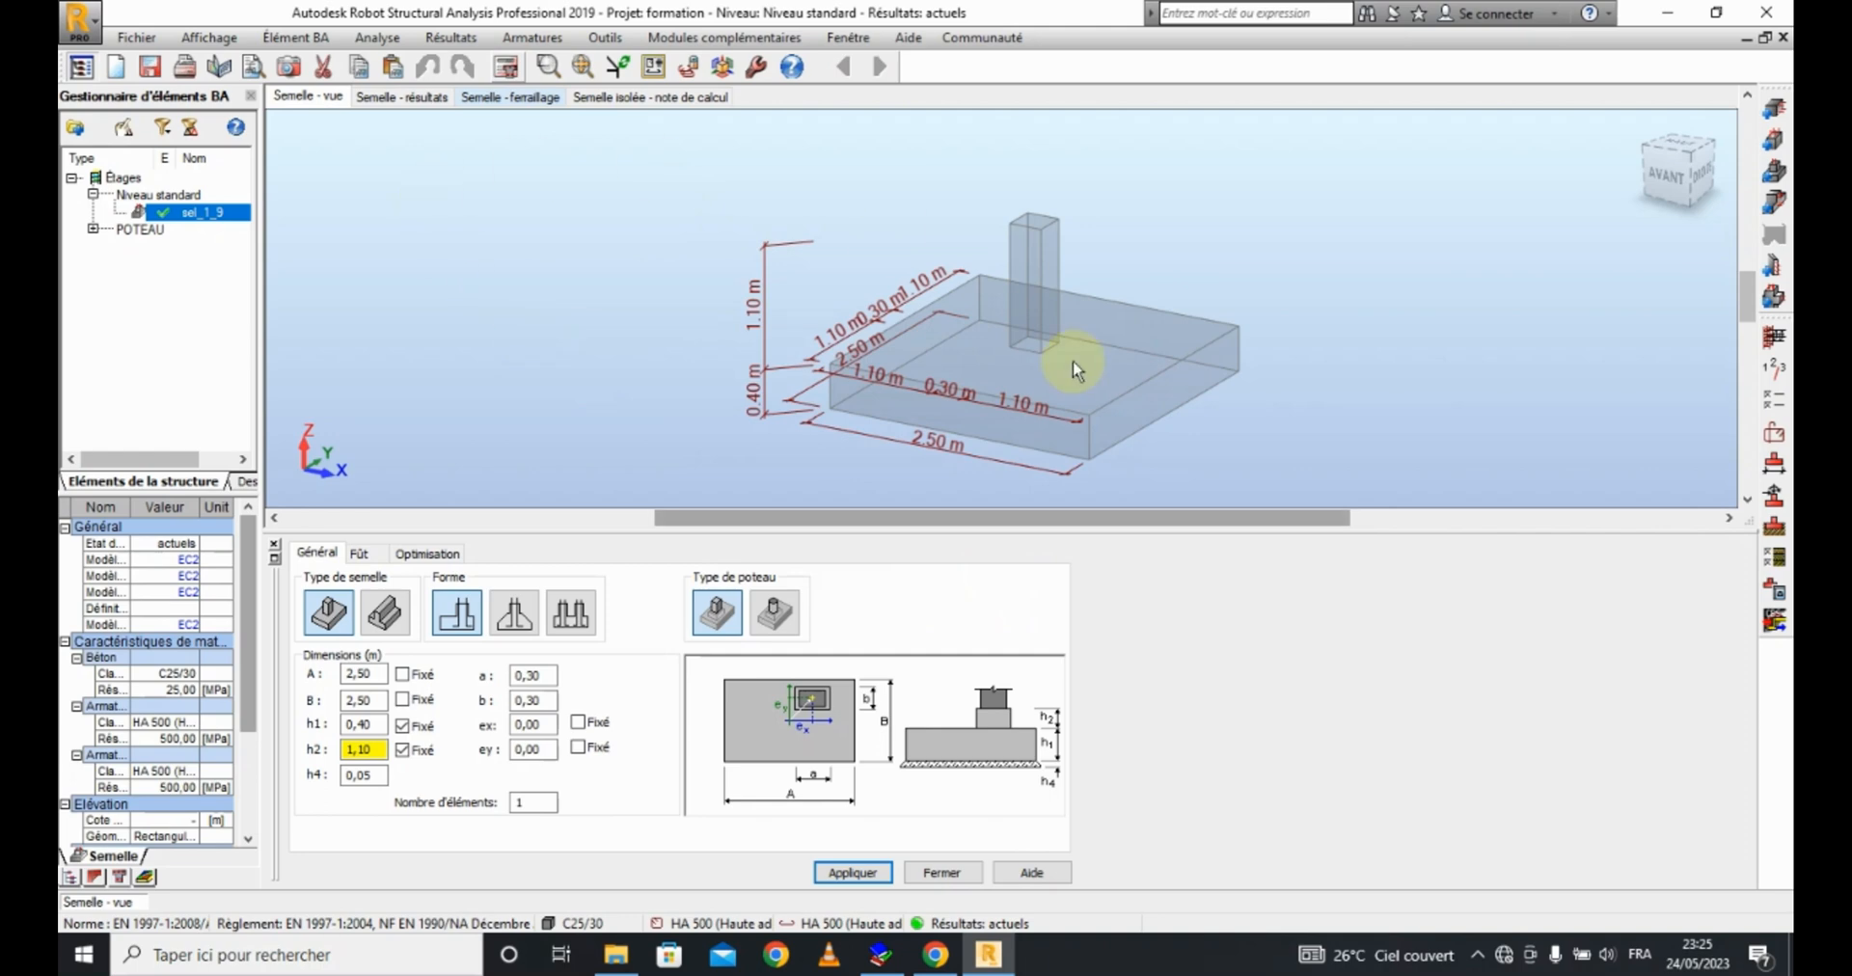
Step: Open the execution drawing of sel_1_9 and examine its reinforcement schedule, plan and X-X and Y-Y sections
{"action": "left_click", "coordinate": [1773, 592]}
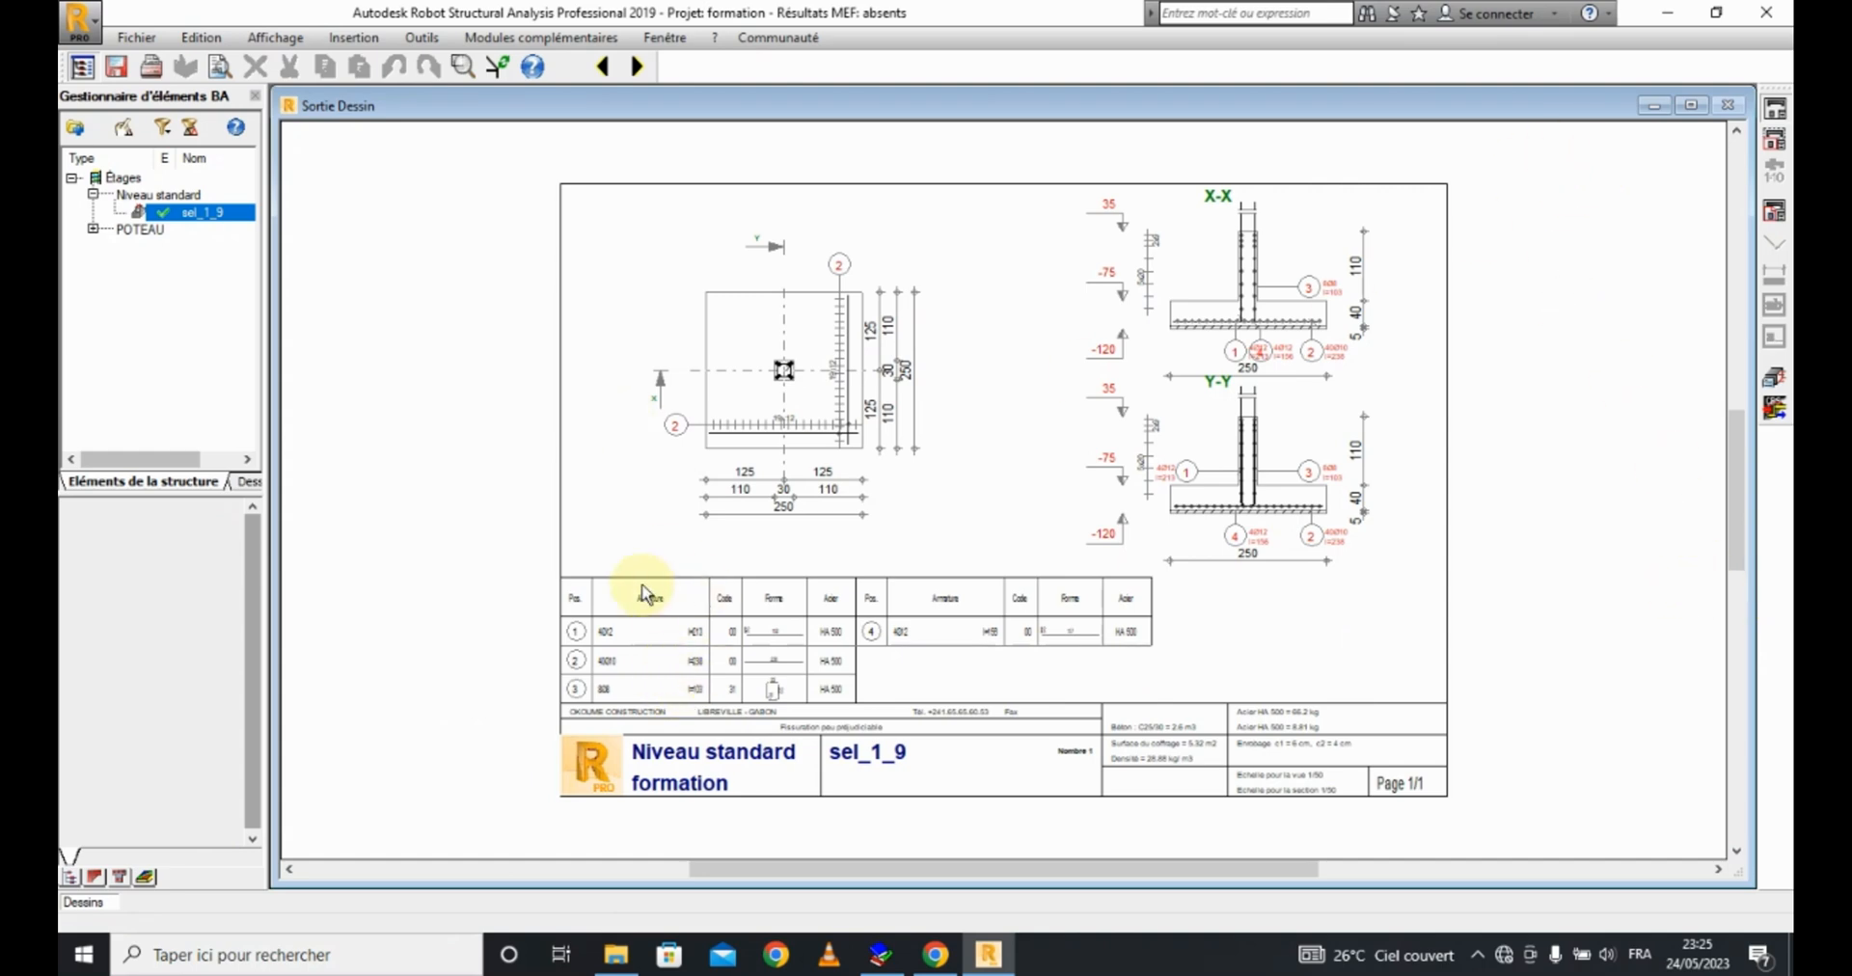
{"action": "scroll", "coordinate": [597, 695], "scroll_direction": "up", "scroll_amount": 2}
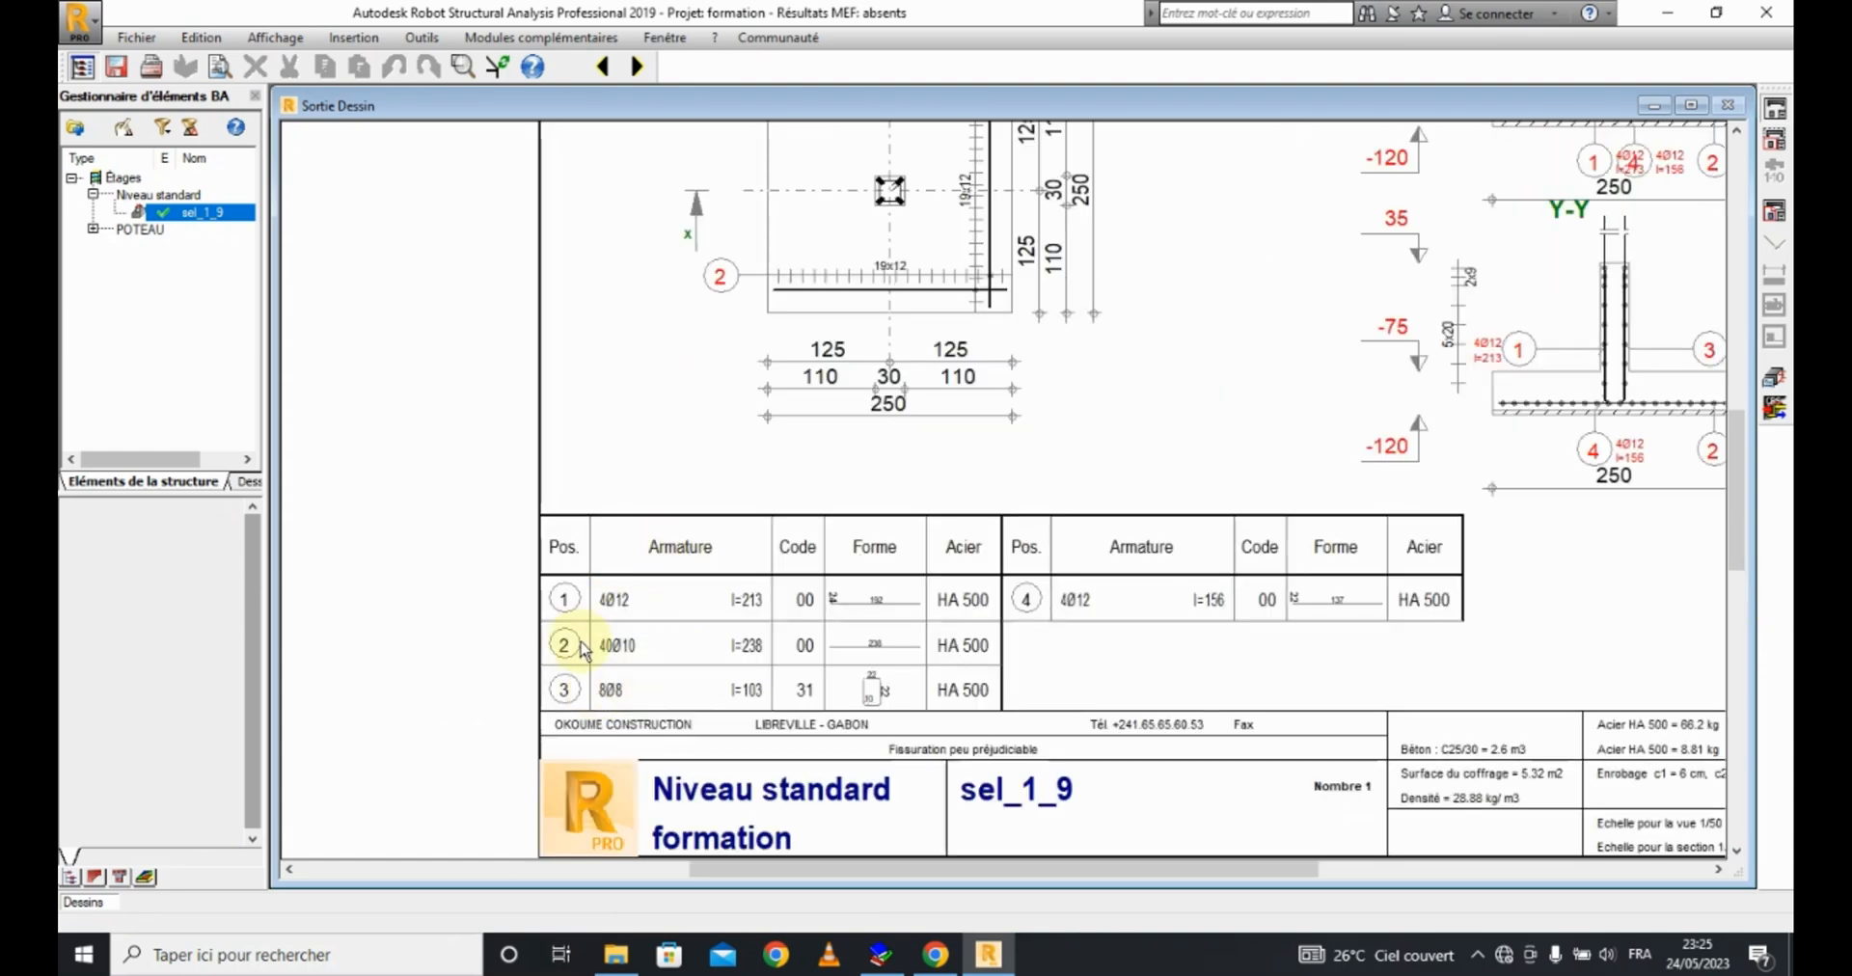
{"action": "scroll", "coordinate": [518, 648], "scroll_direction": "down", "scroll_amount": 2}
{"action": "scroll", "coordinate": [917, 628], "scroll_direction": "up", "scroll_amount": 1}
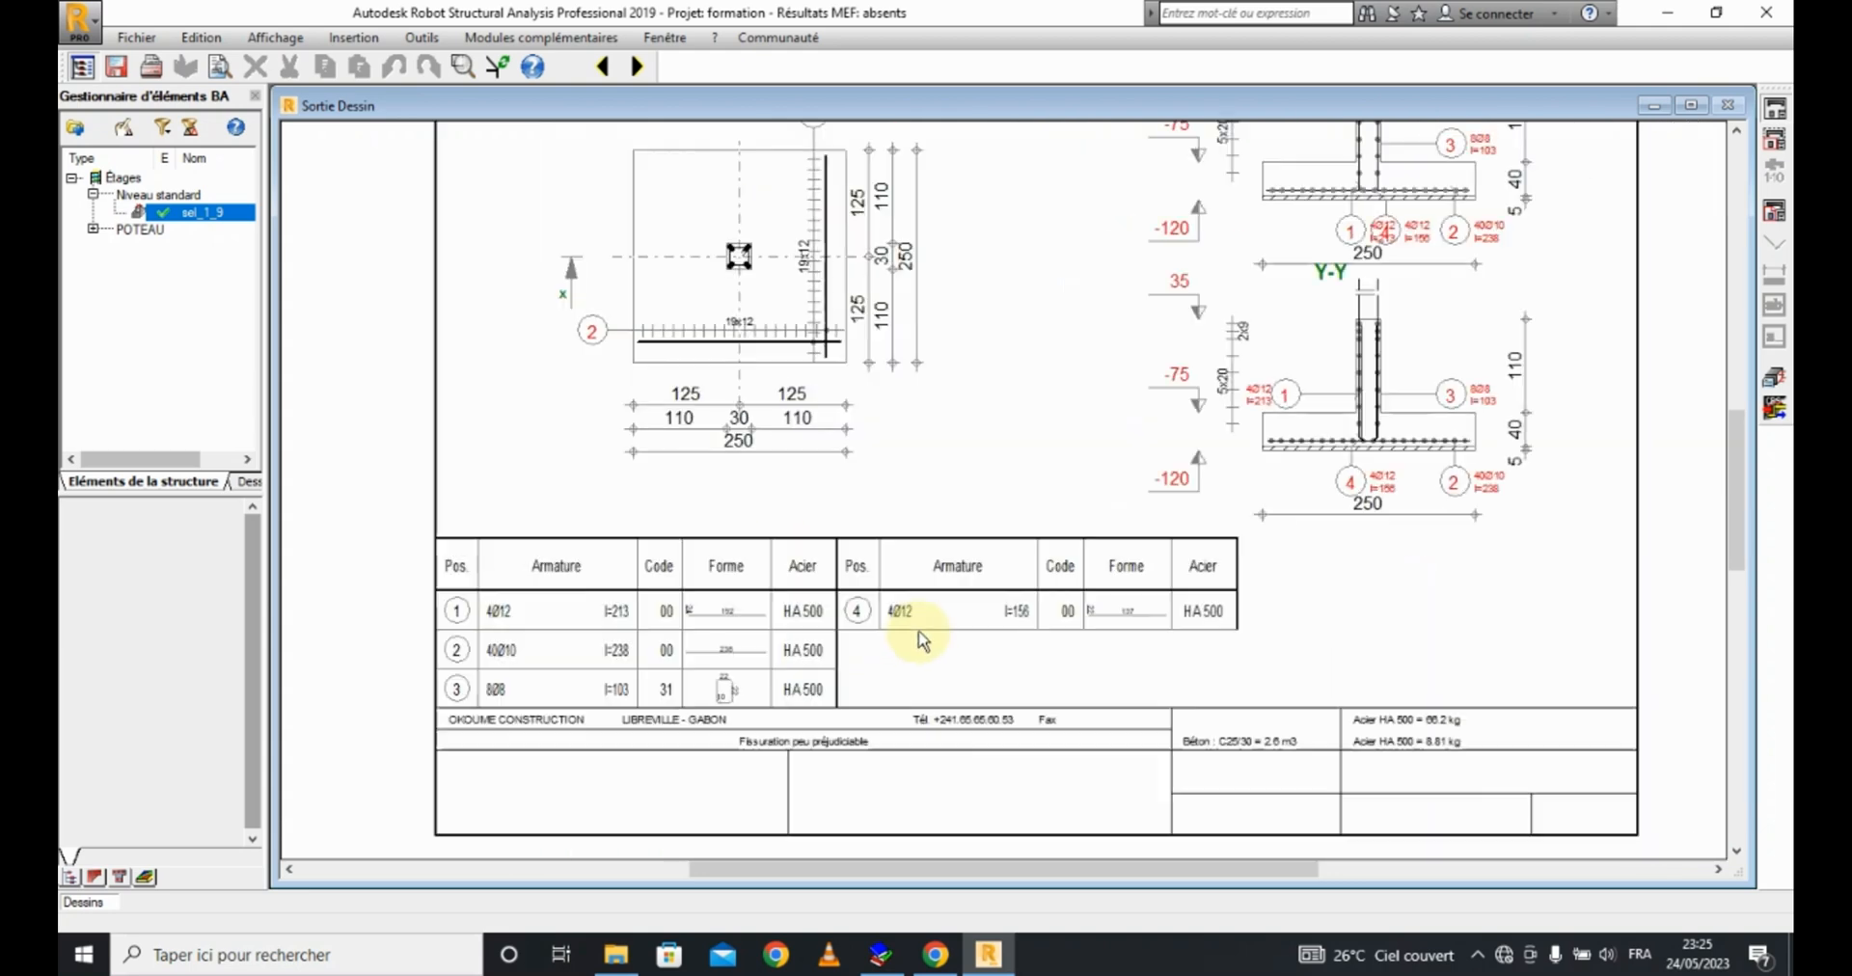
{"action": "scroll", "coordinate": [621, 703], "scroll_direction": "down", "scroll_amount": 2}
{"action": "scroll", "coordinate": [656, 614], "scroll_direction": "up", "scroll_amount": 1}
{"action": "scroll", "coordinate": [632, 627], "scroll_direction": "up", "scroll_amount": 2}
{"action": "scroll", "coordinate": [656, 612], "scroll_direction": "down", "scroll_amount": 1}
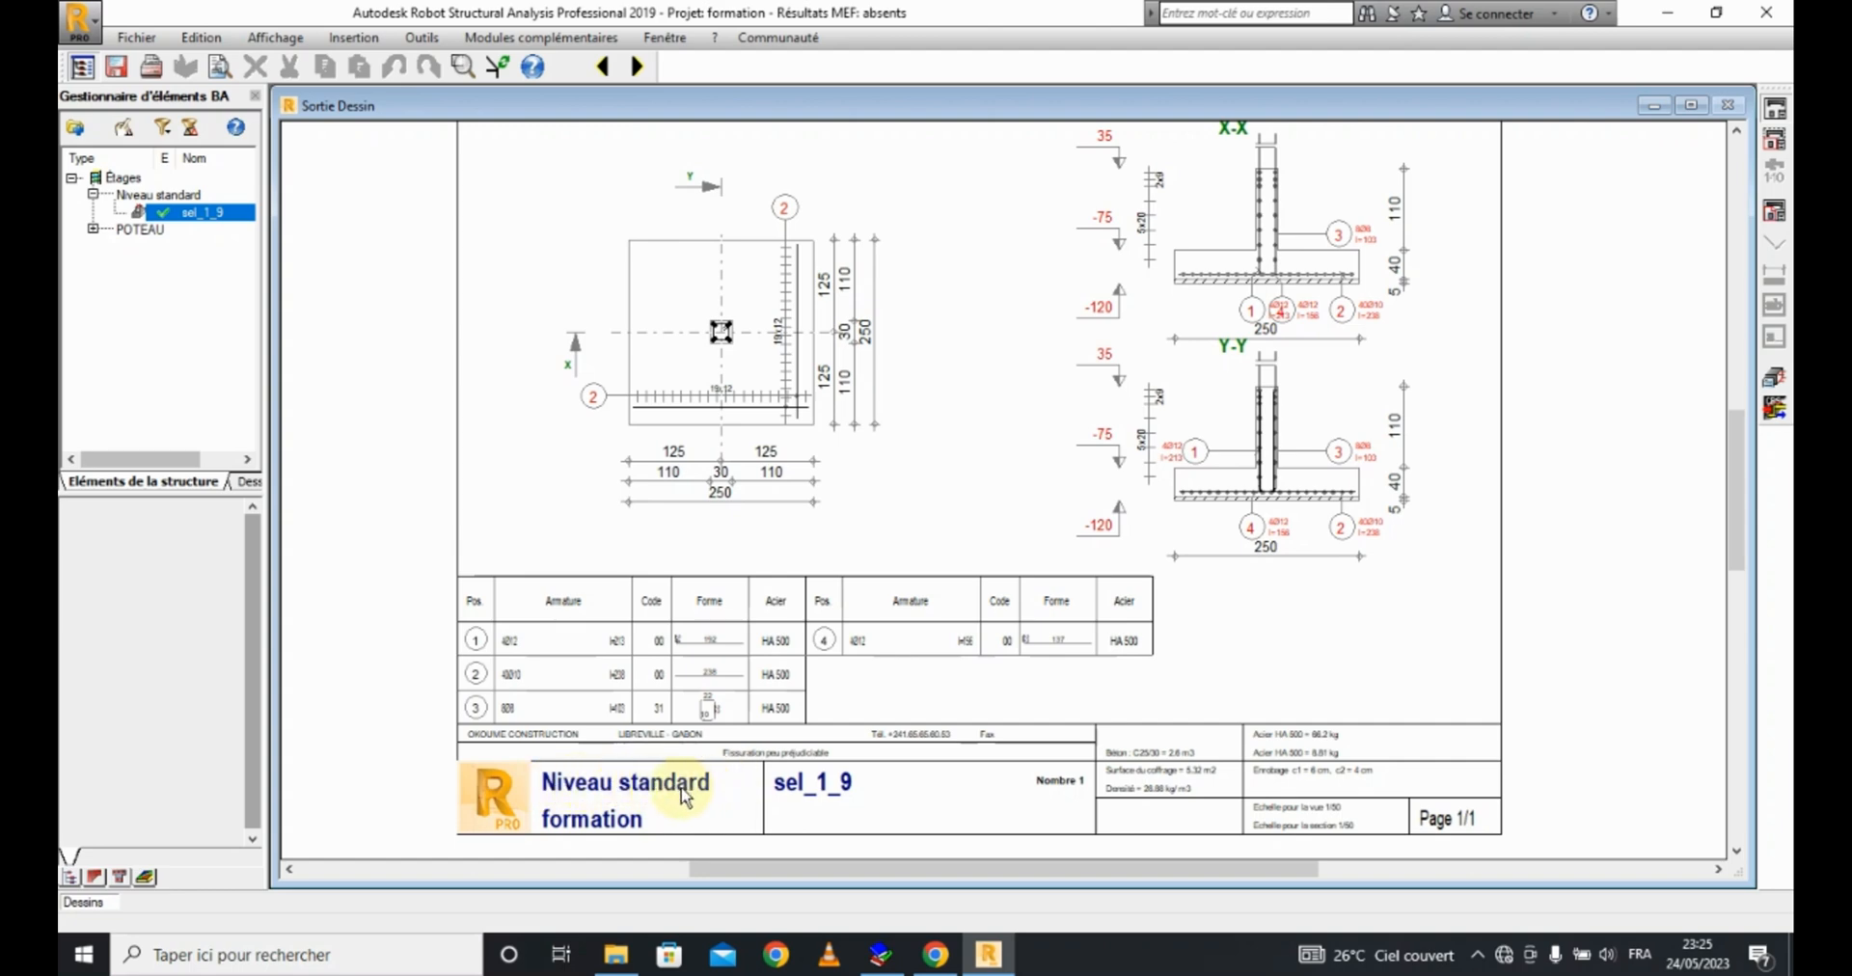
Step: Look up the rename options for the Niveau standard level and the sel_1_9 footing, and return to the footing geometry view
{"action": "left_click", "coordinate": [153, 196]}
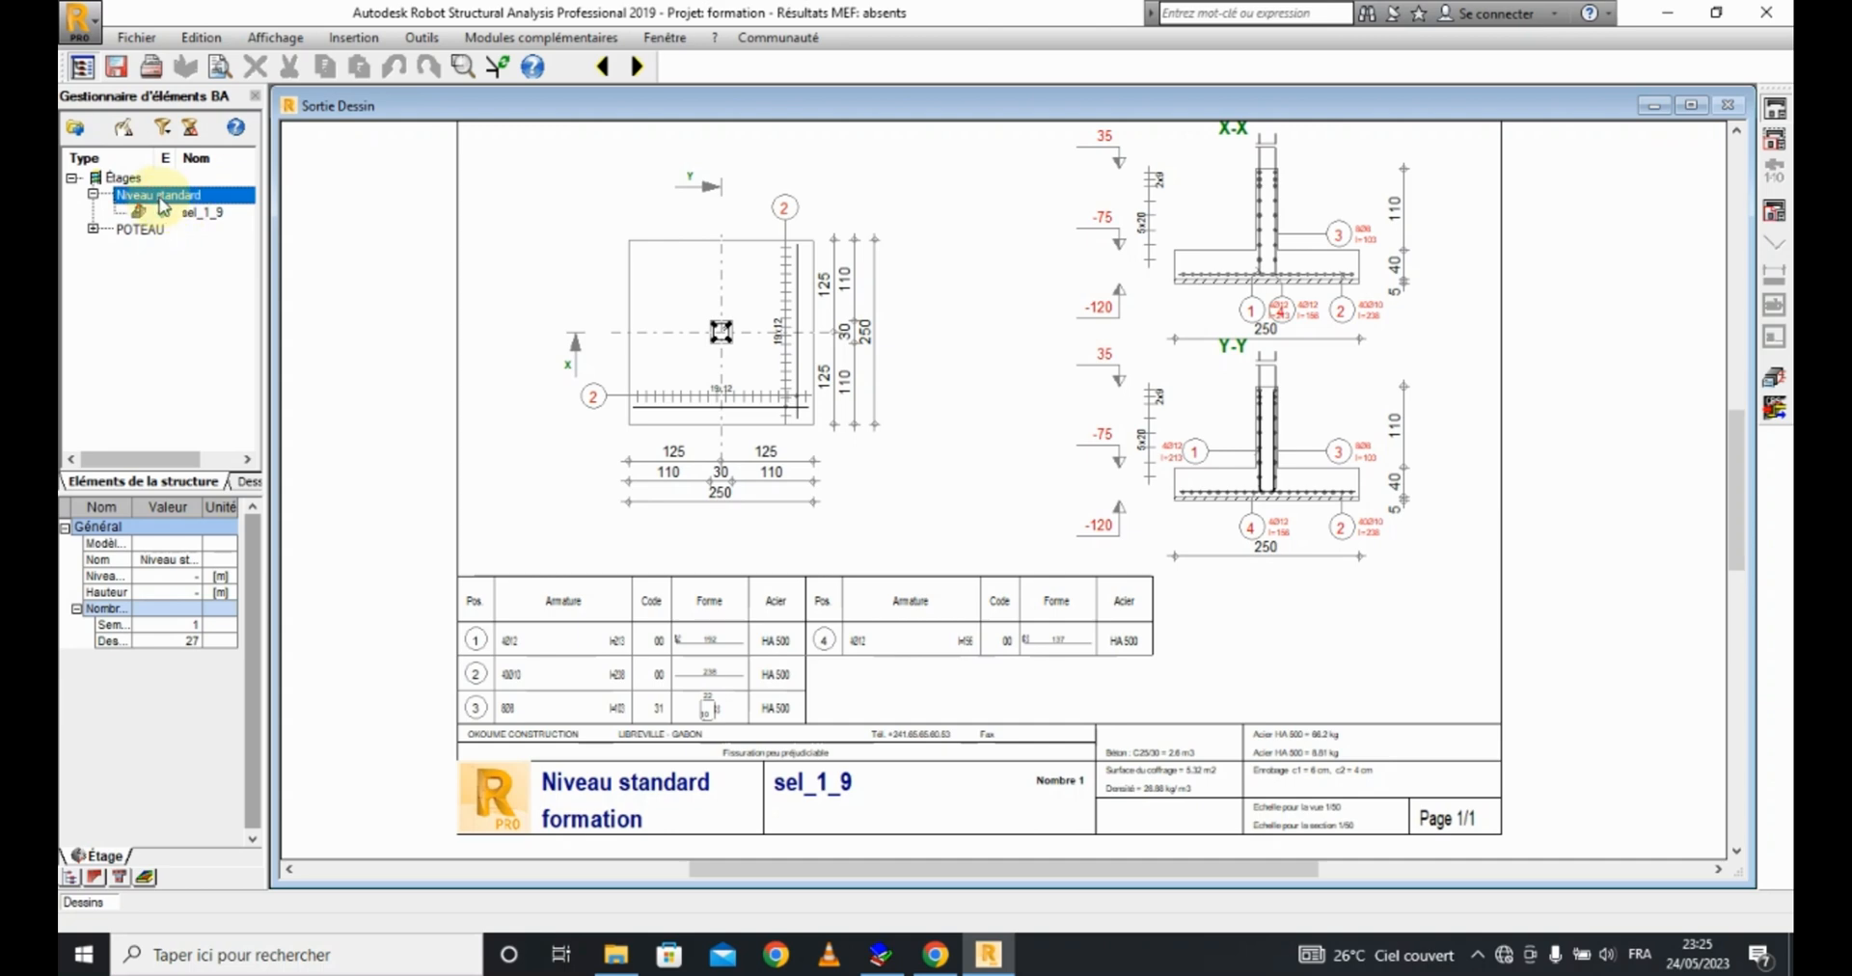
{"action": "right_click", "coordinate": [172, 201]}
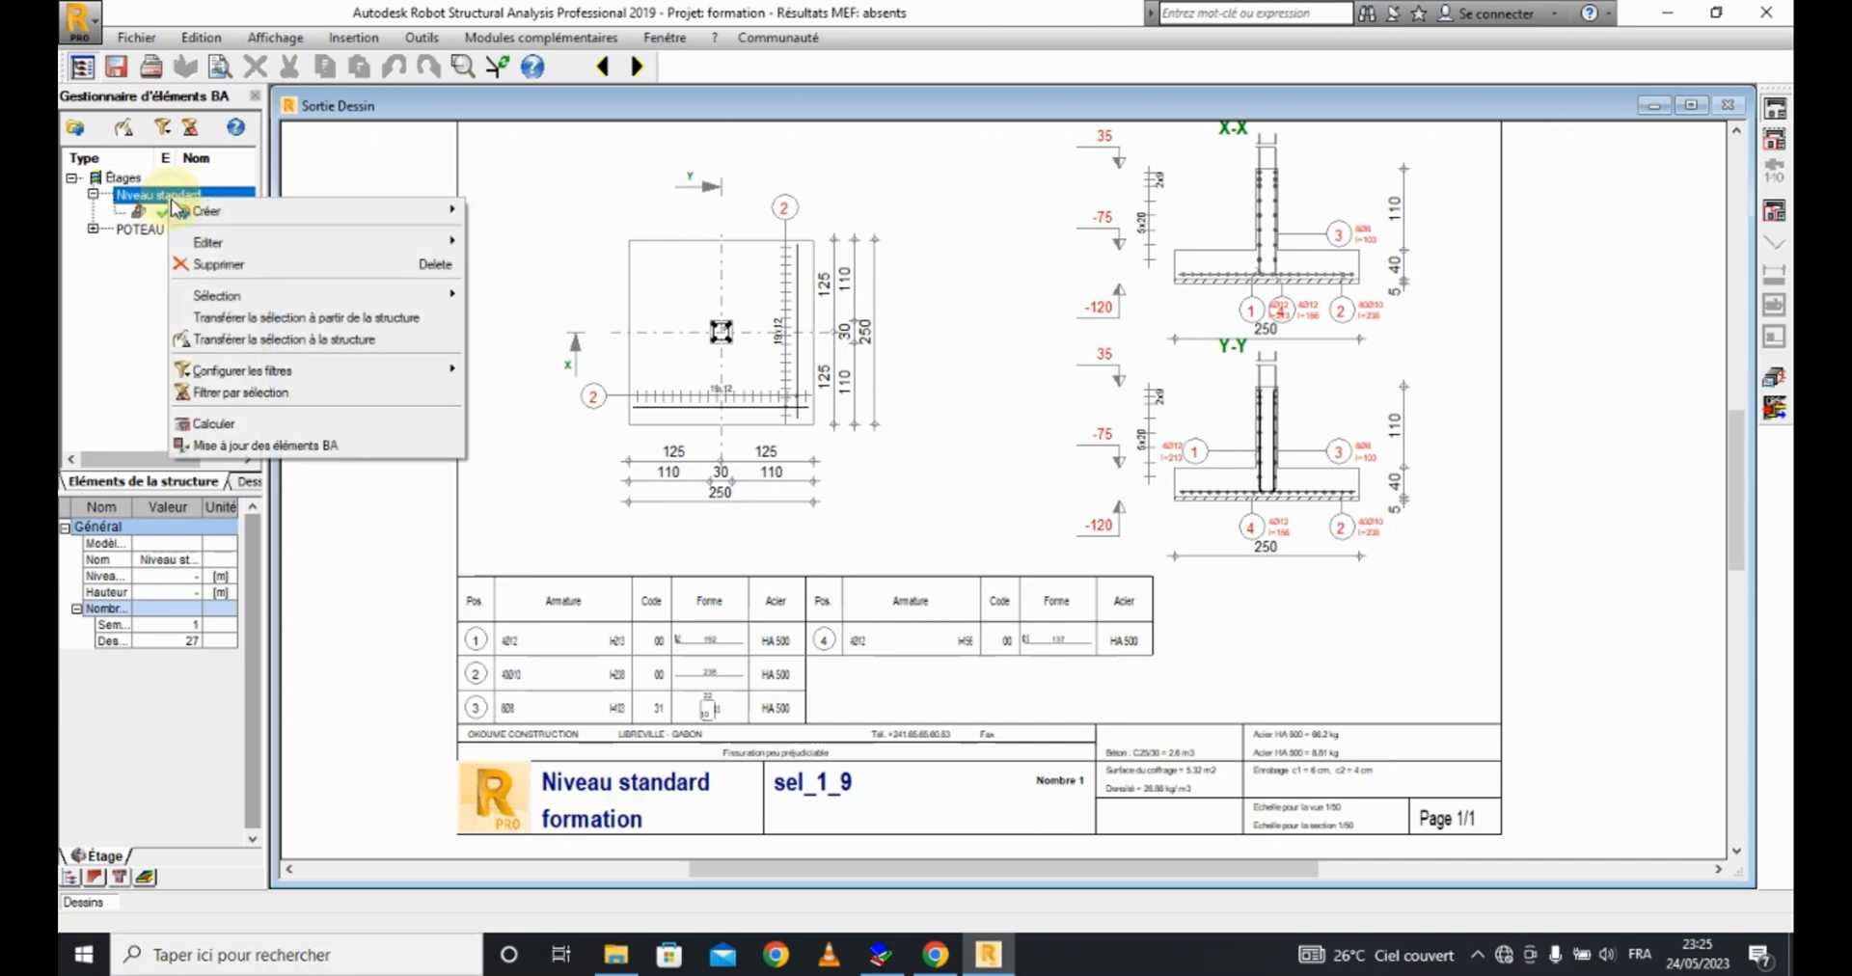
{"action": "mouse_move", "coordinate": [221, 244]}
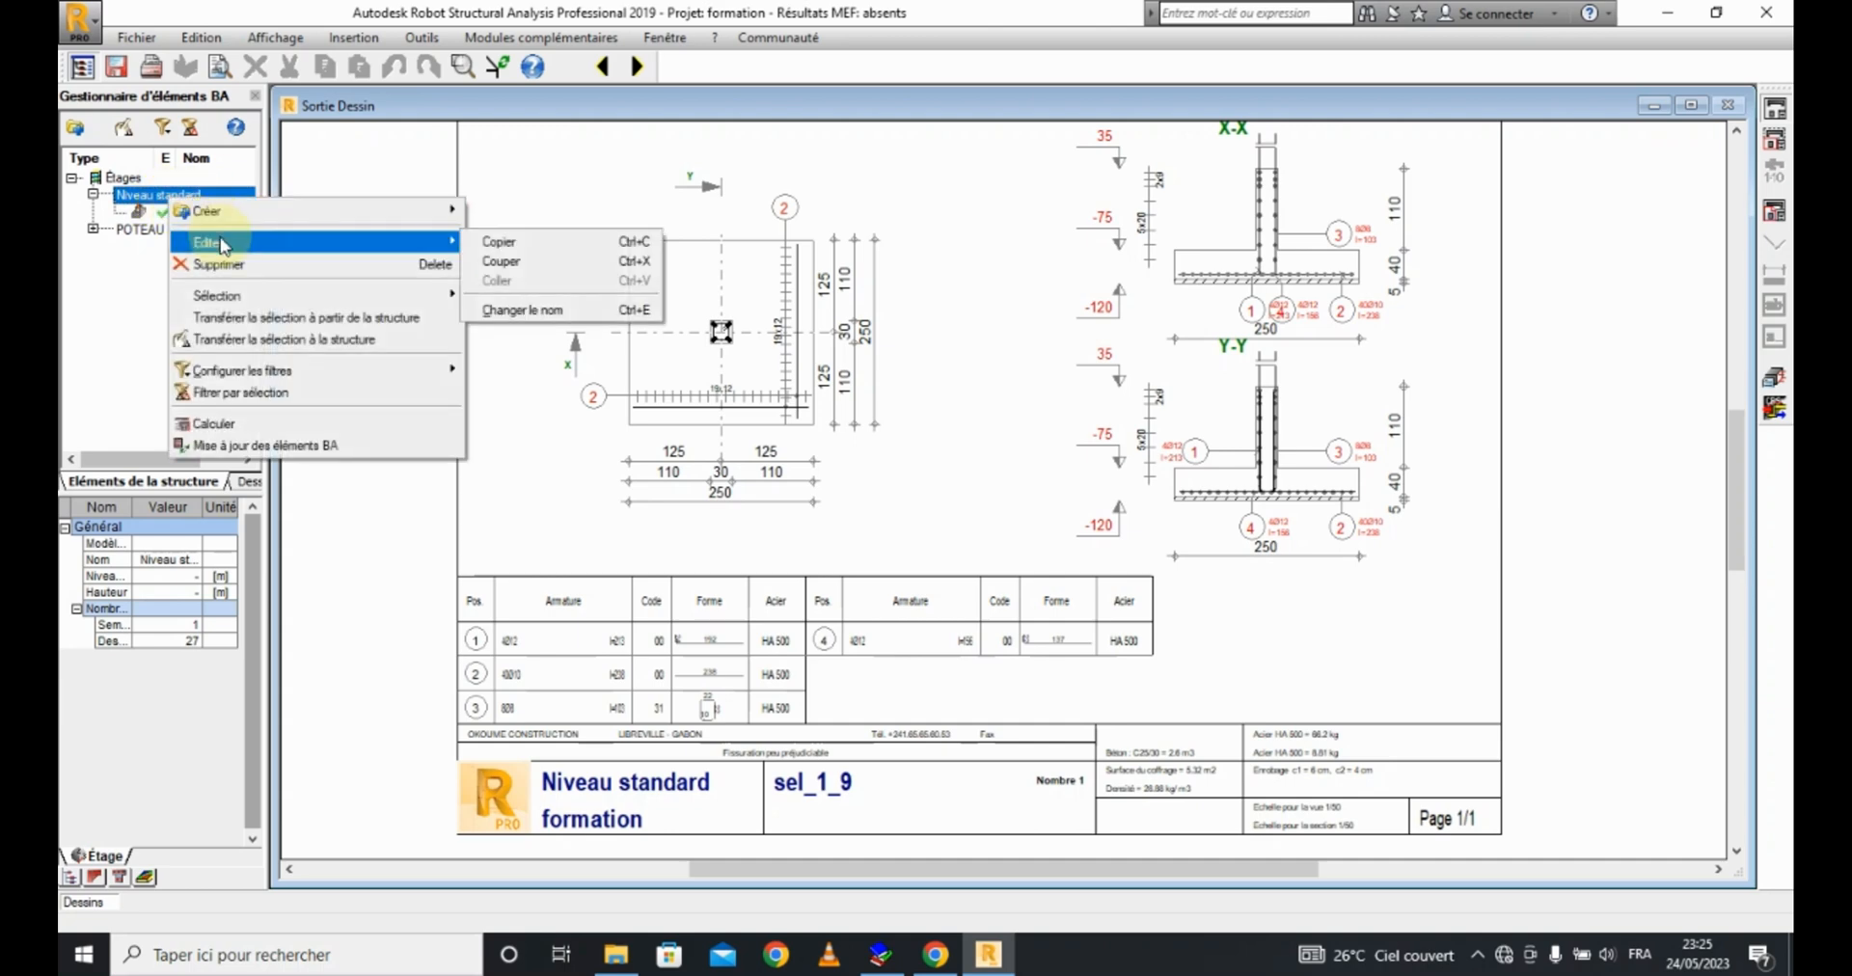
{"action": "left_click", "coordinate": [119, 287]}
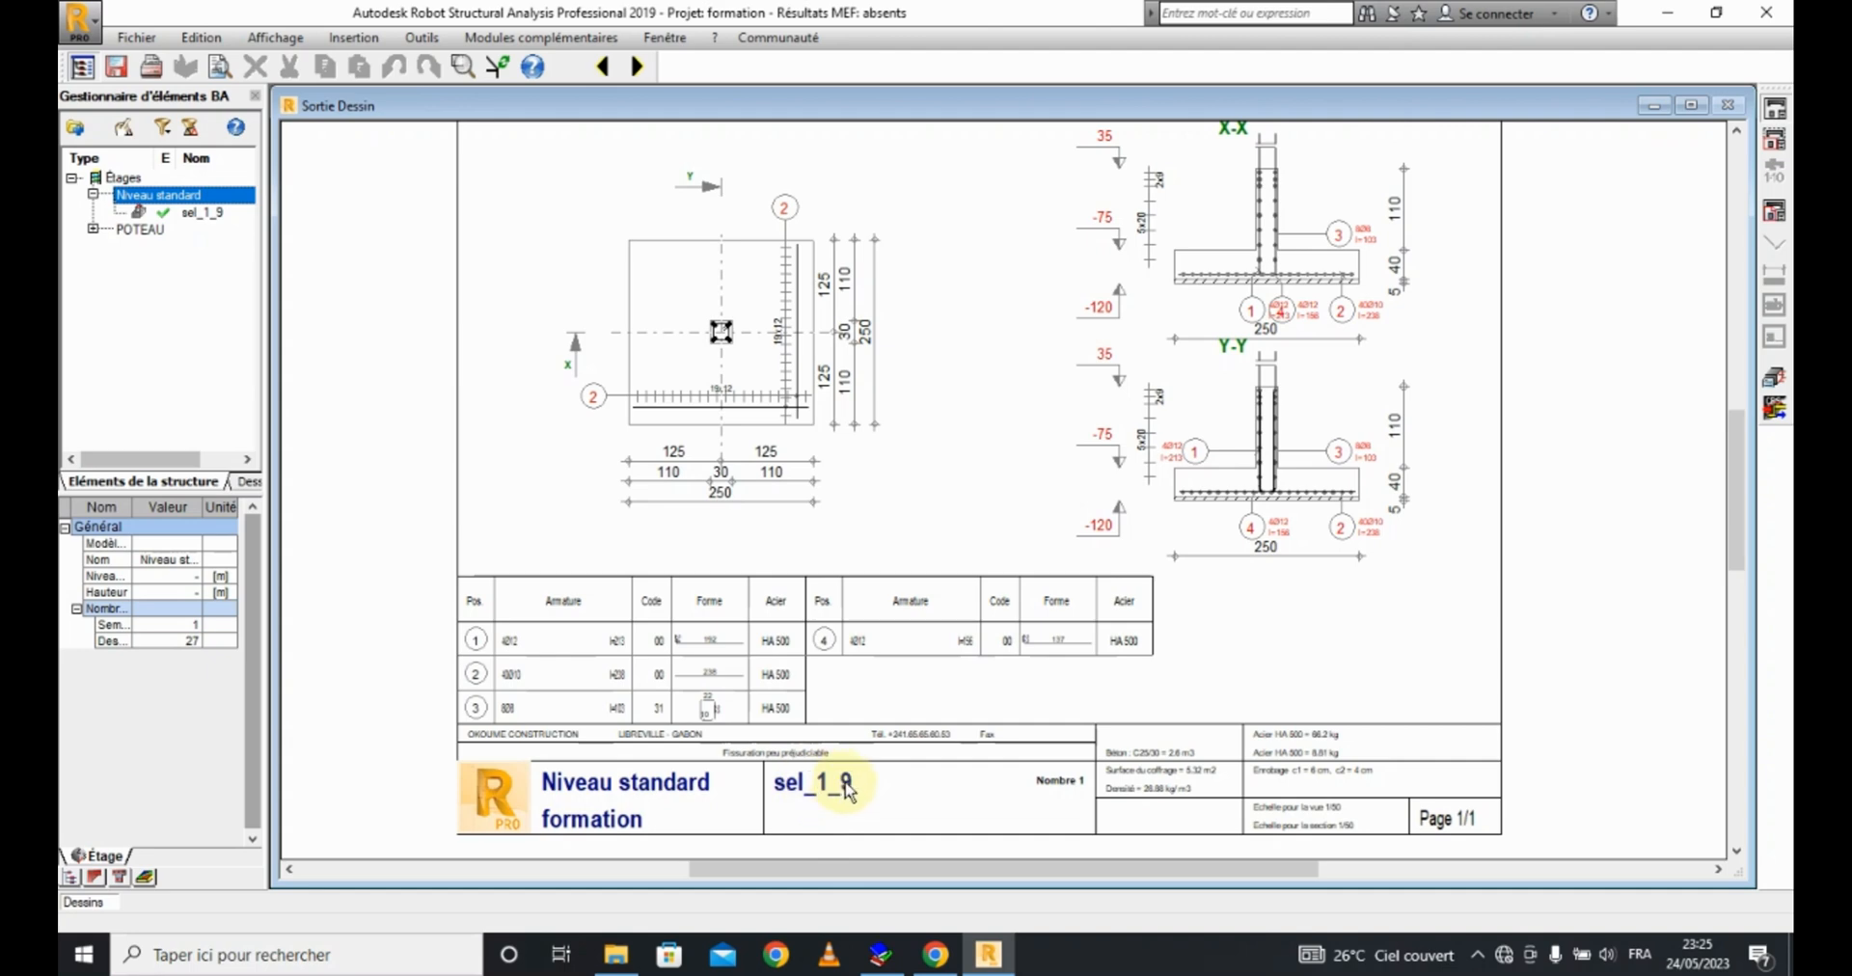
{"action": "left_click", "coordinate": [201, 219]}
{"action": "right_click", "coordinate": [202, 221]}
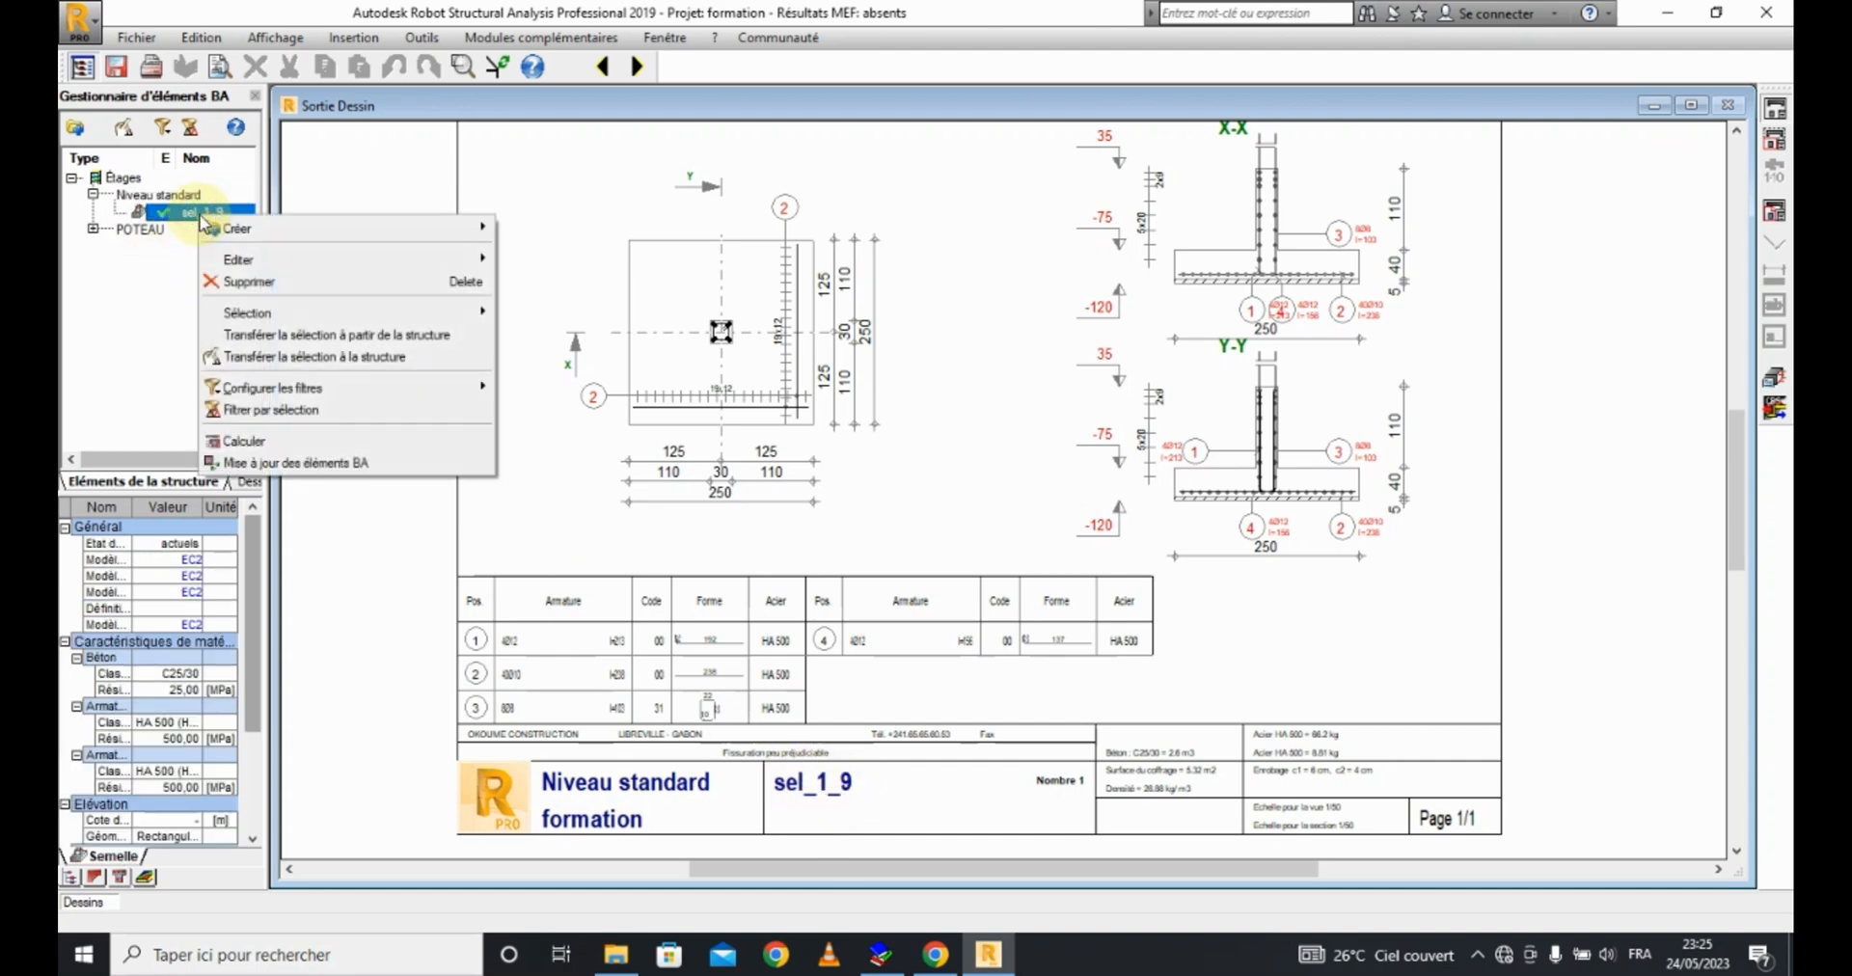
{"action": "mouse_move", "coordinate": [268, 260]}
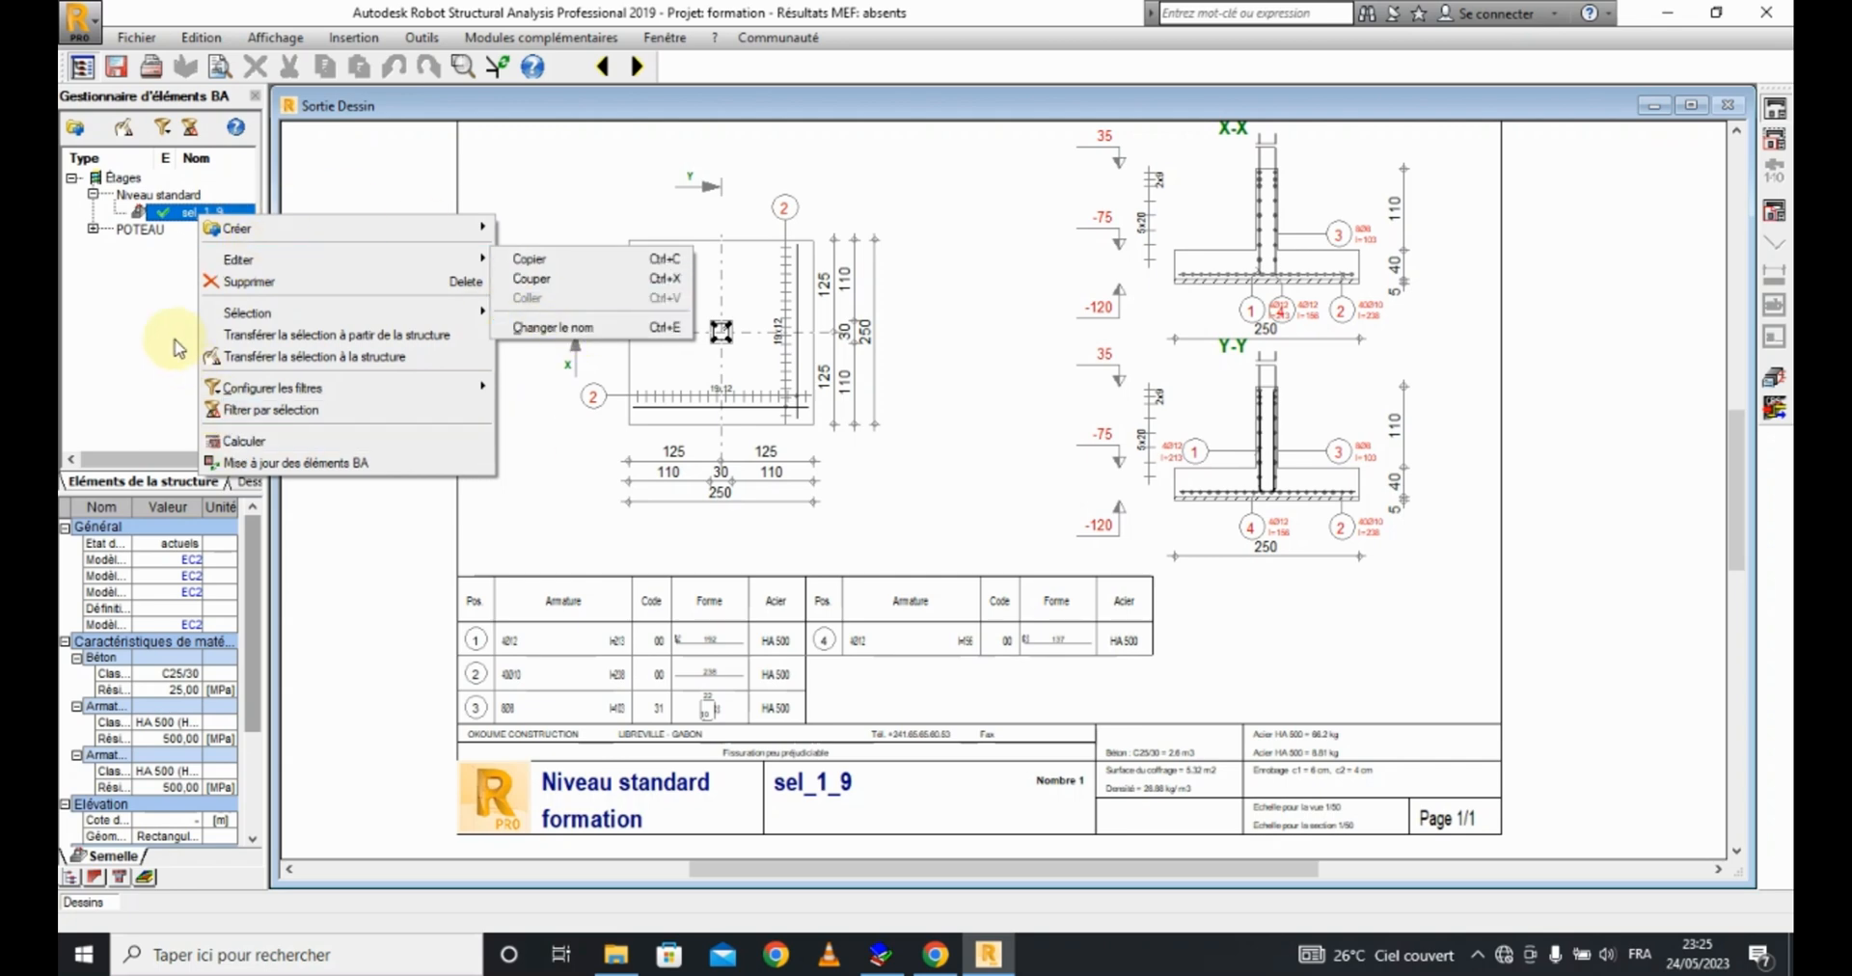
{"action": "left_click", "coordinate": [135, 306]}
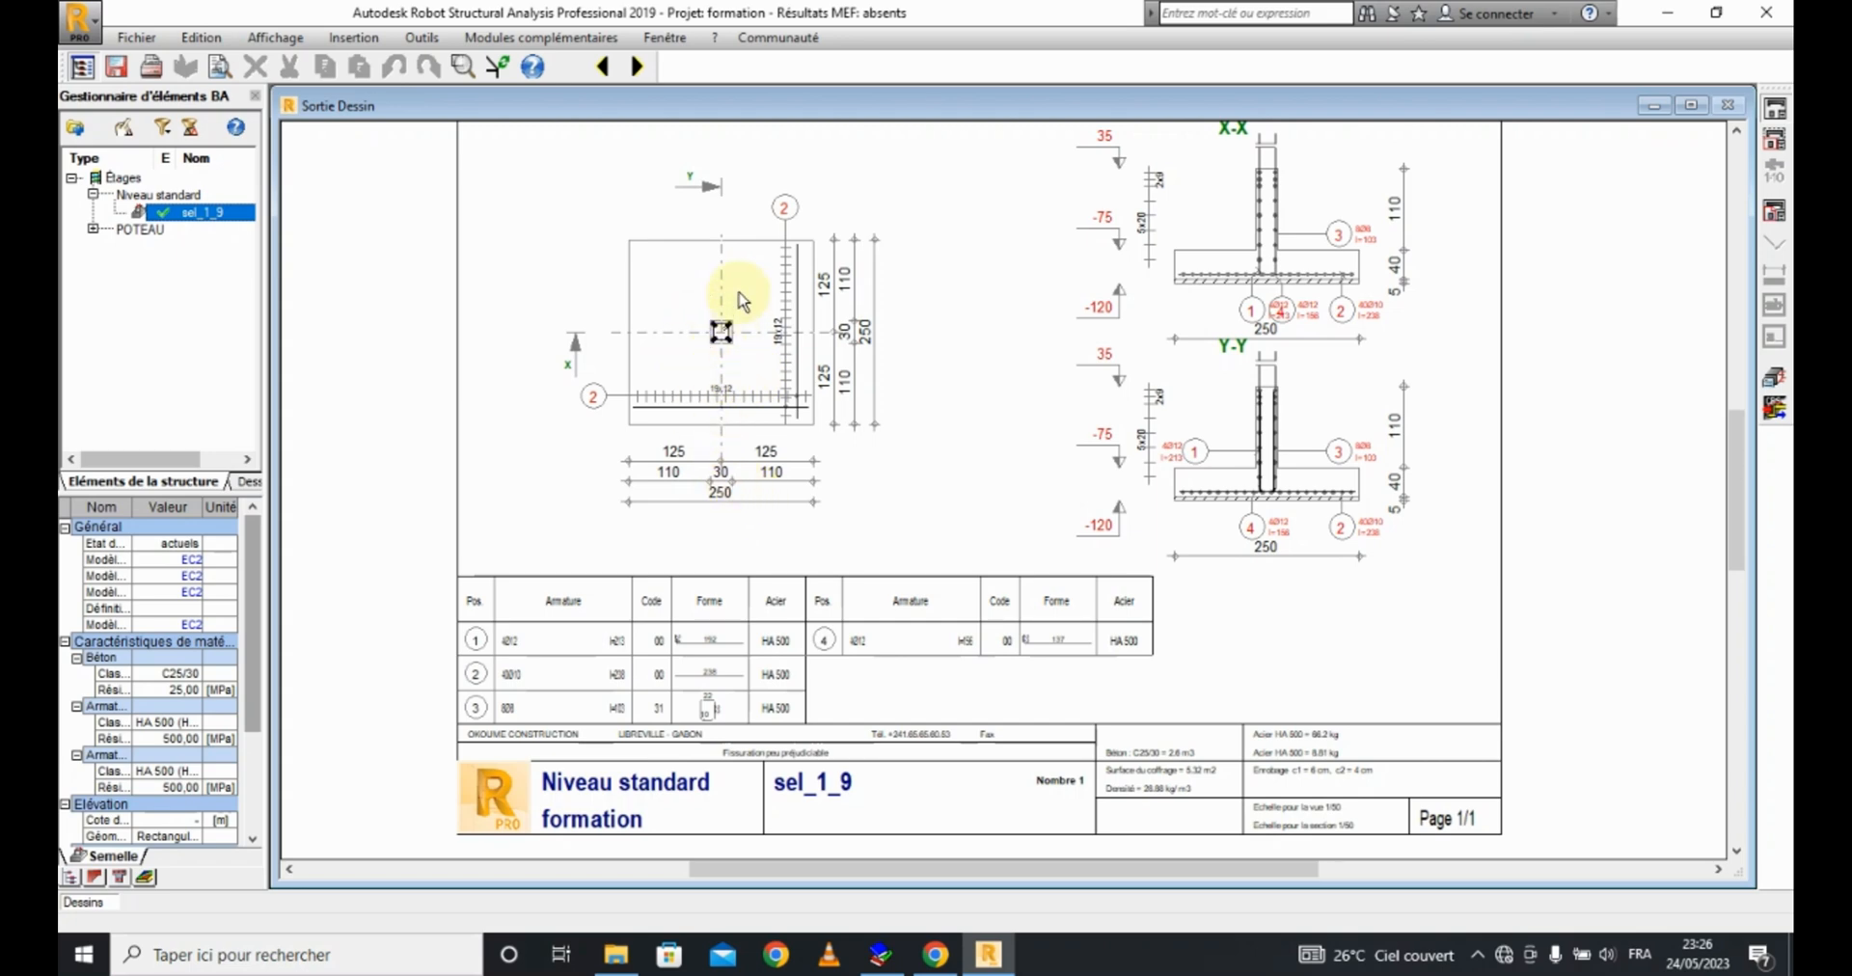
{"action": "left_click", "coordinate": [1773, 378]}
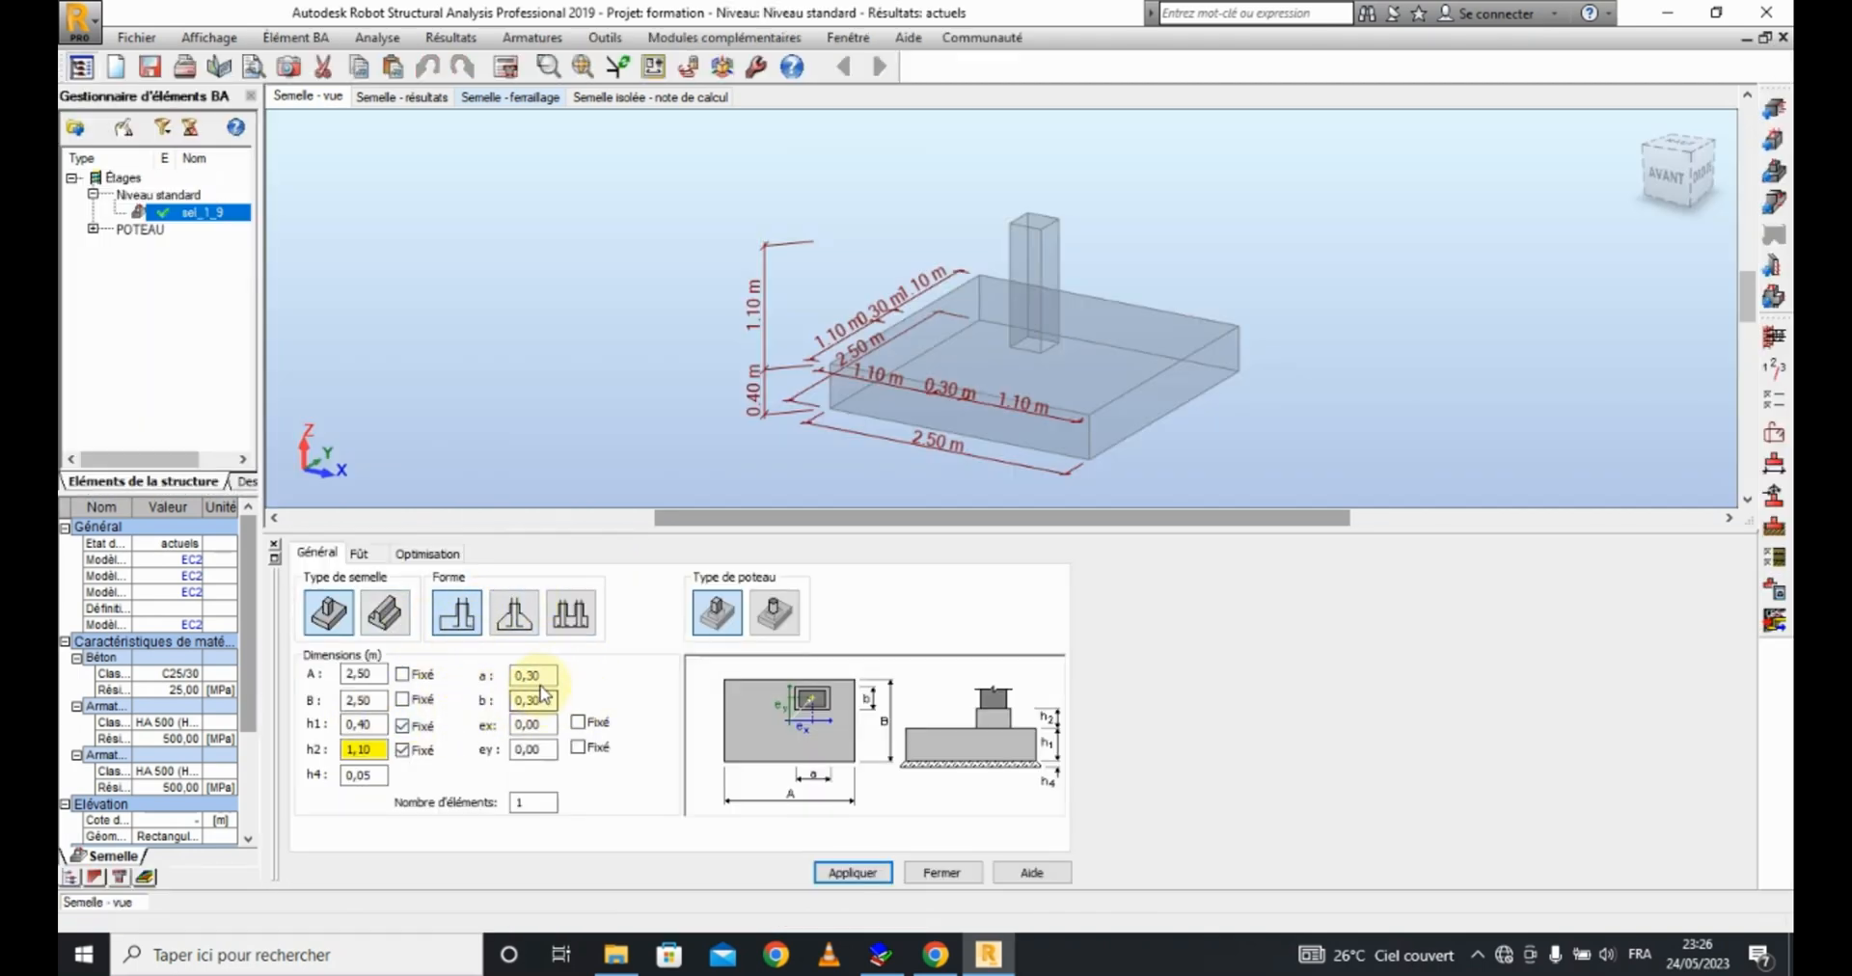
Step: In the footing geometry, set the column section to a = 0.20 m and b = 0.60 m and apply it
{"action": "double_click", "coordinate": [531, 678]}
{"action": "type", "text": "0,20"}
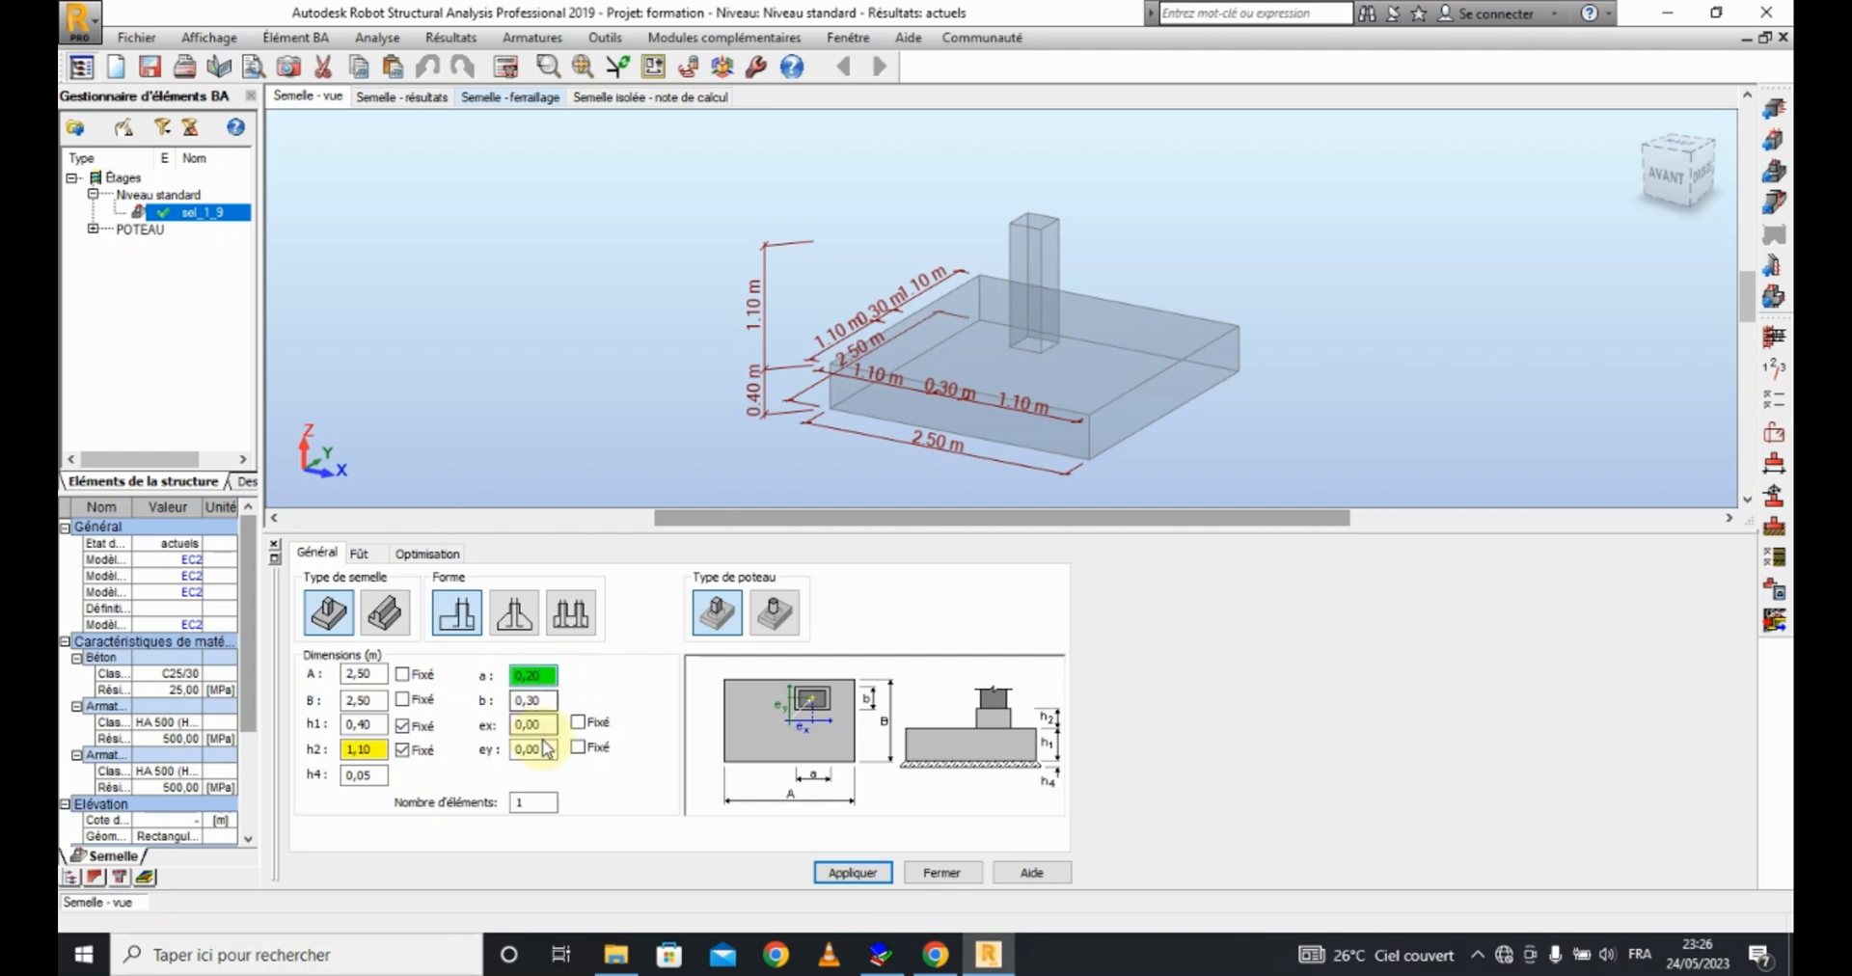
{"action": "double_click", "coordinate": [545, 702]}
{"action": "type", "text": "0,"}
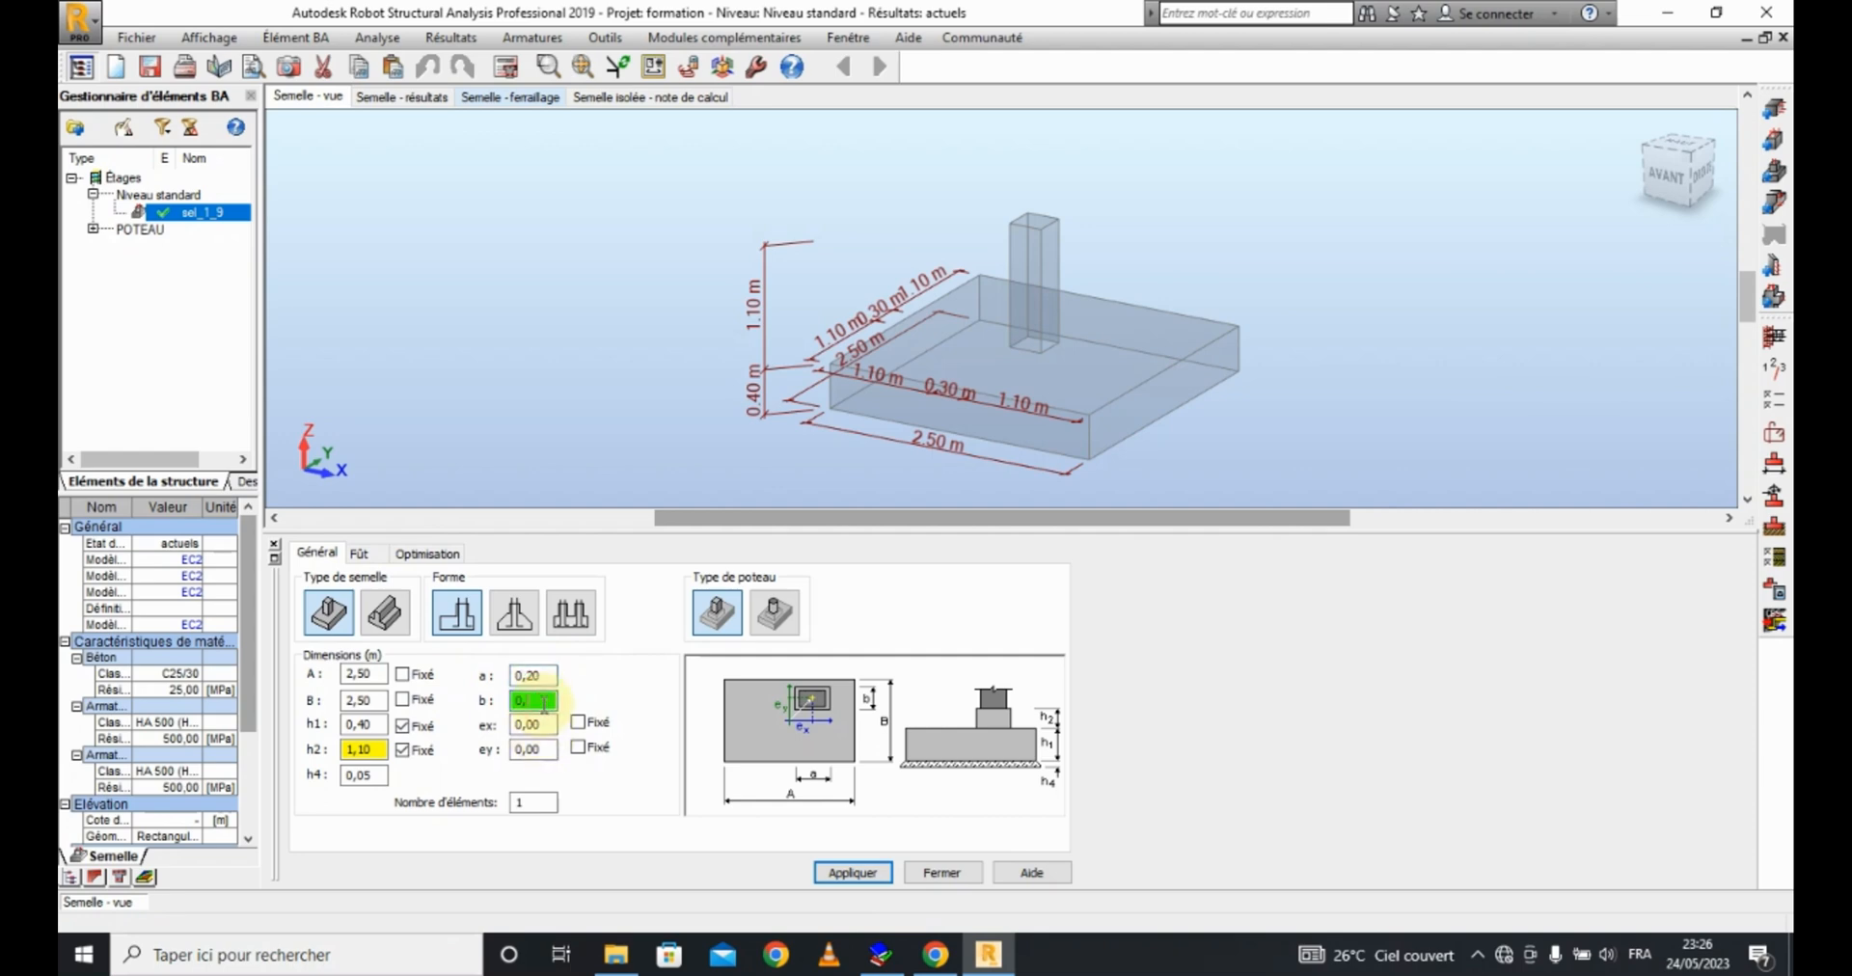
{"action": "type", "text": "60"}
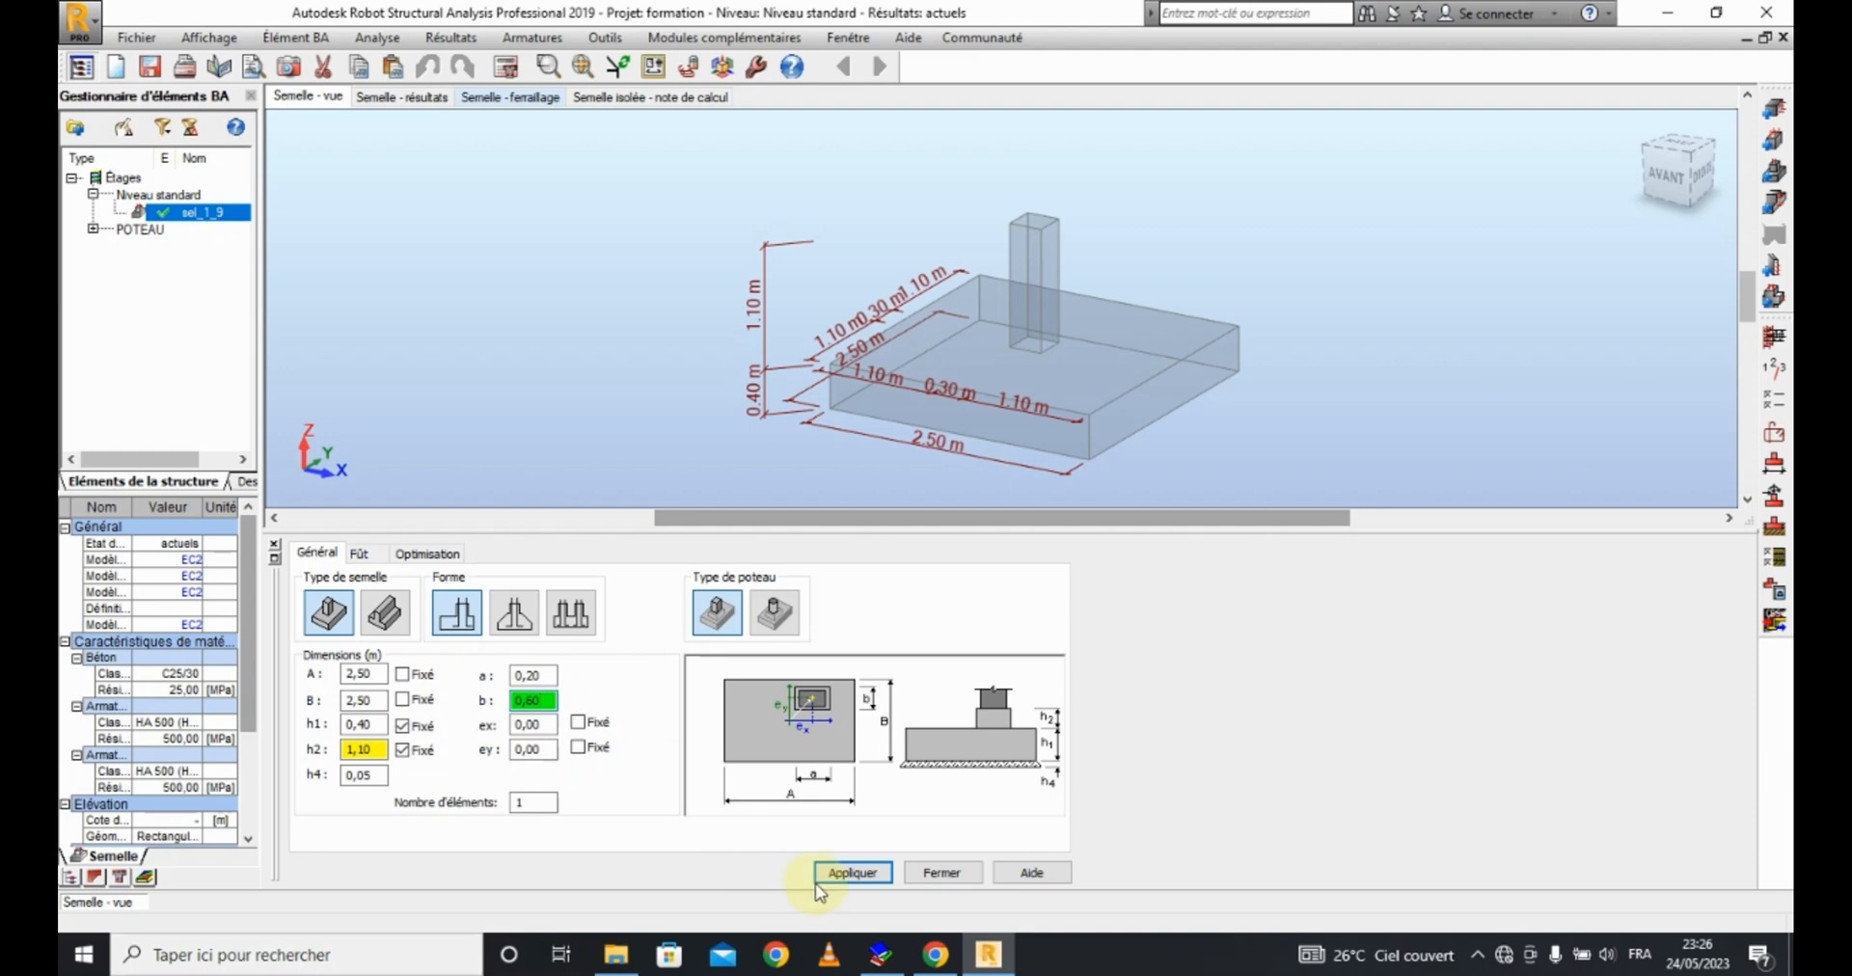
{"action": "left_click", "coordinate": [844, 873]}
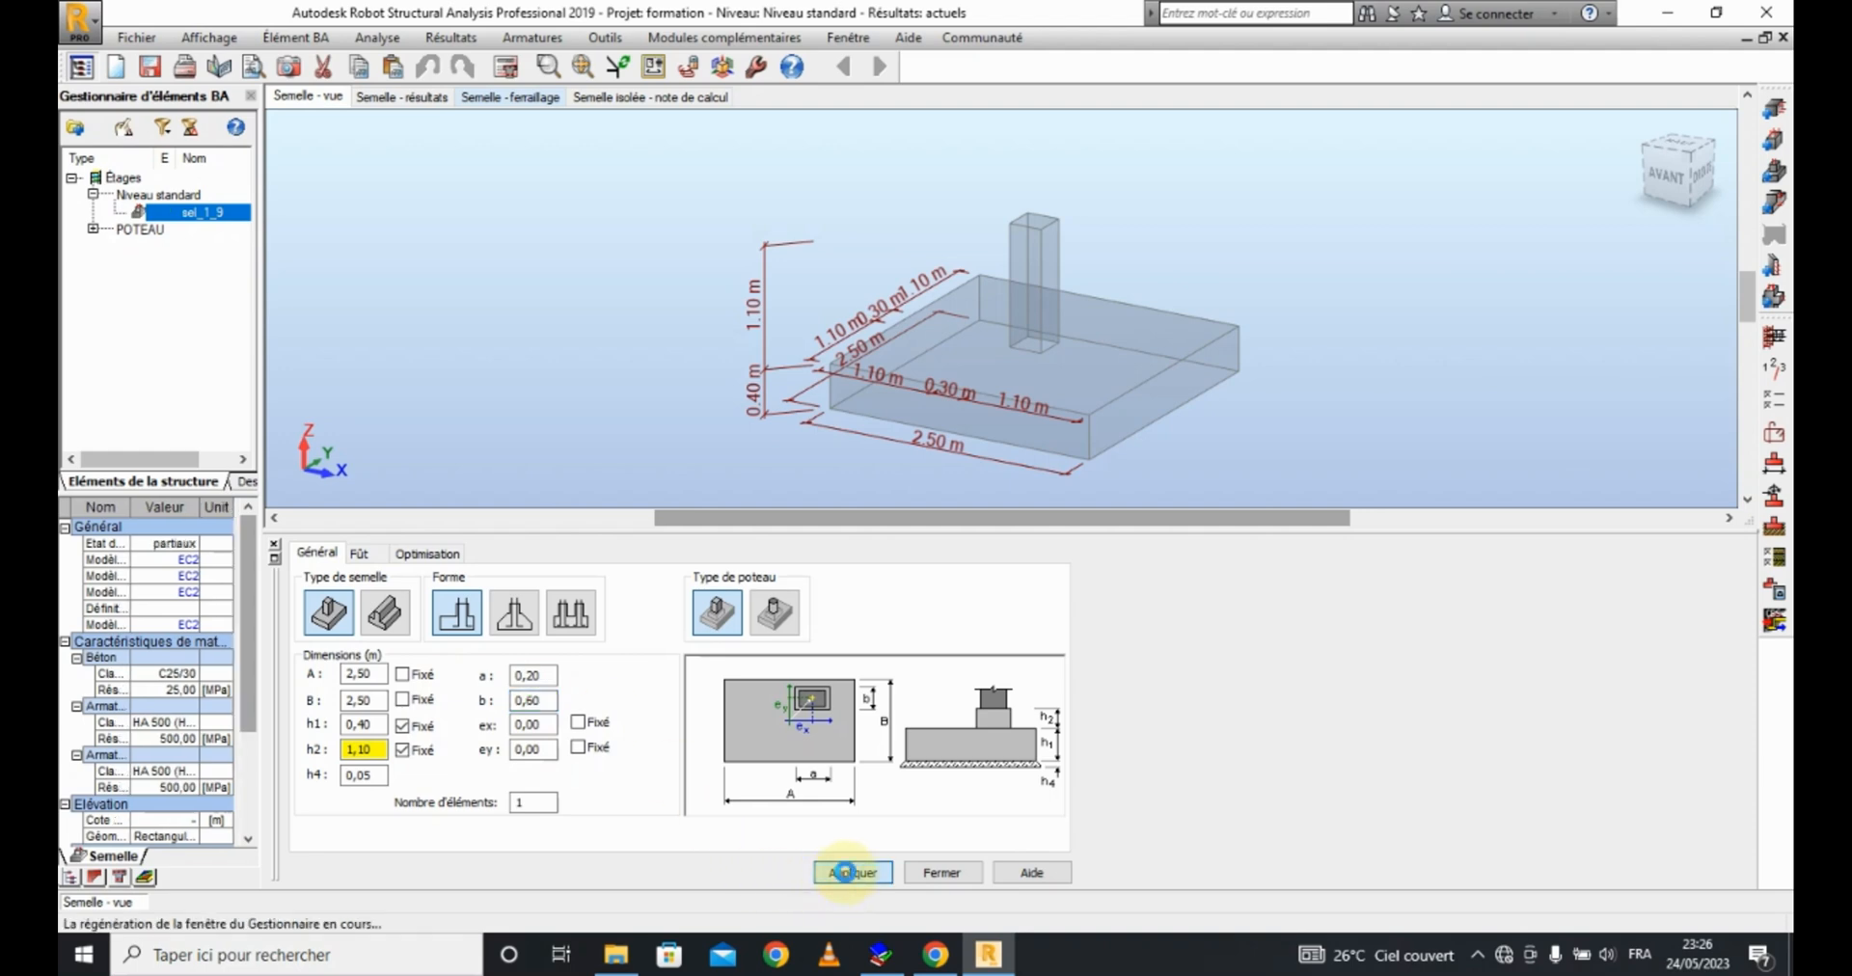
Step: Recalculate sel_1_9 with the new column section, check its execution drawing and return to the footing view
{"action": "left_click", "coordinate": [511, 69]}
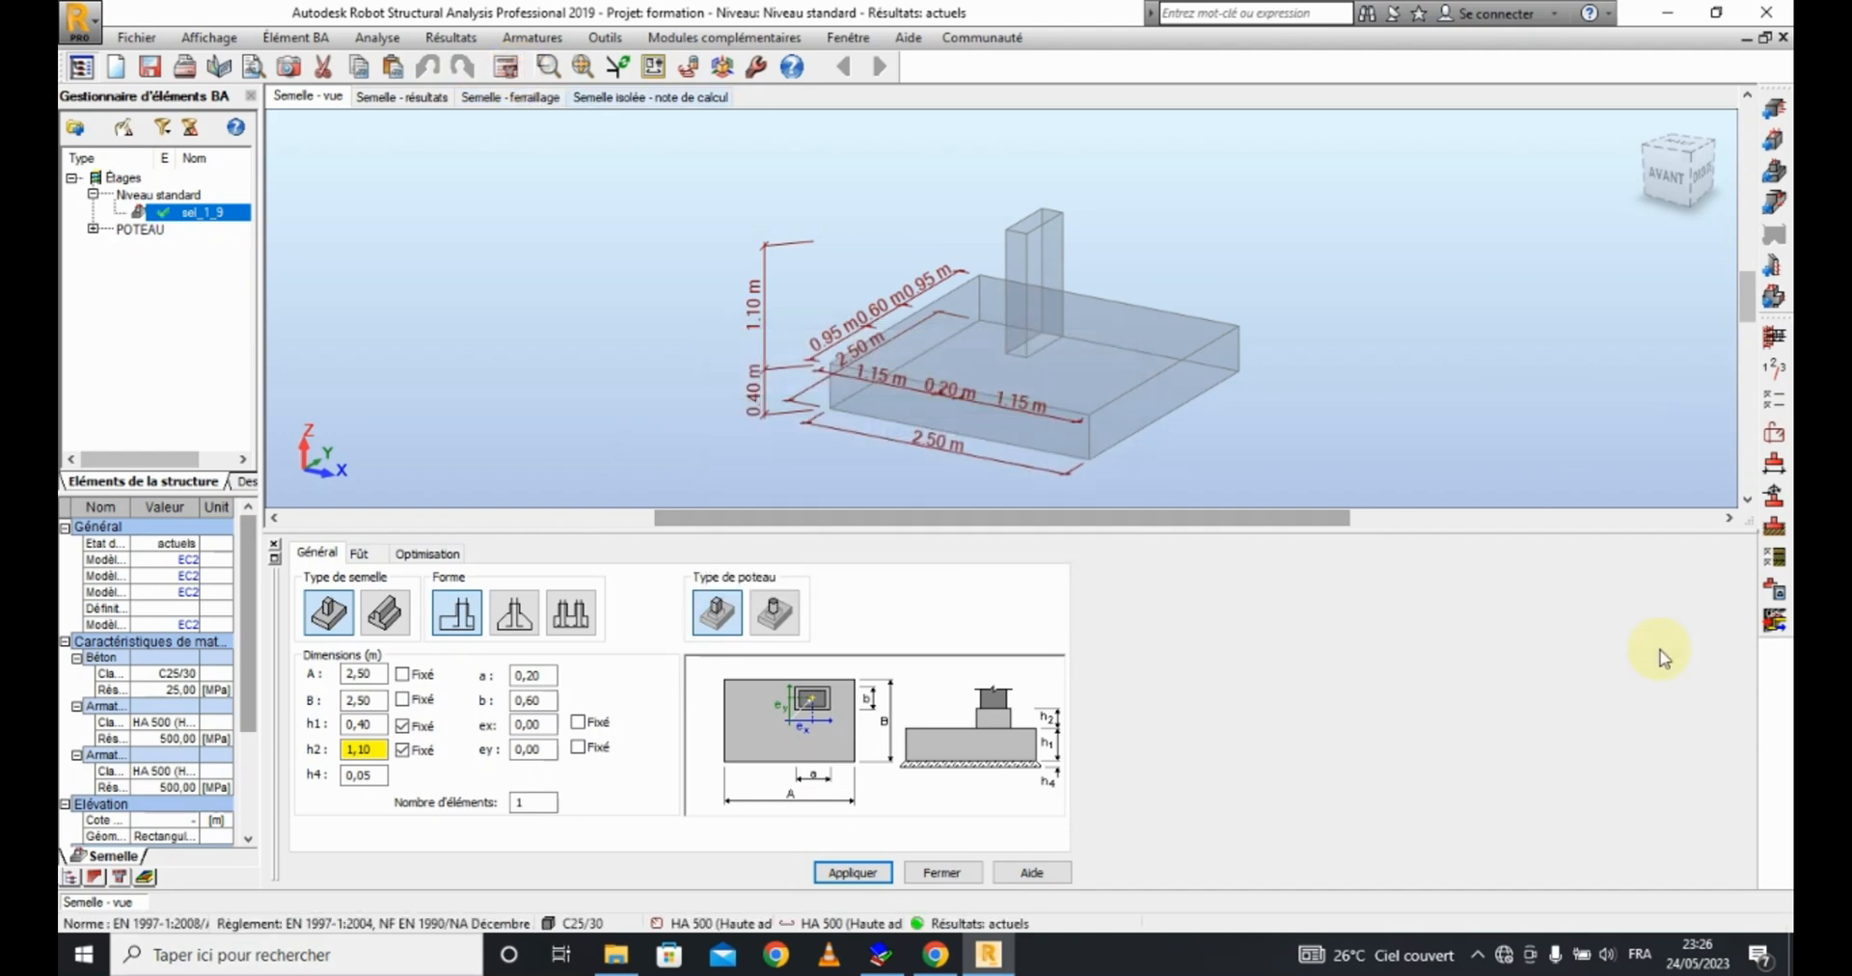
{"action": "left_click", "coordinate": [1773, 591]}
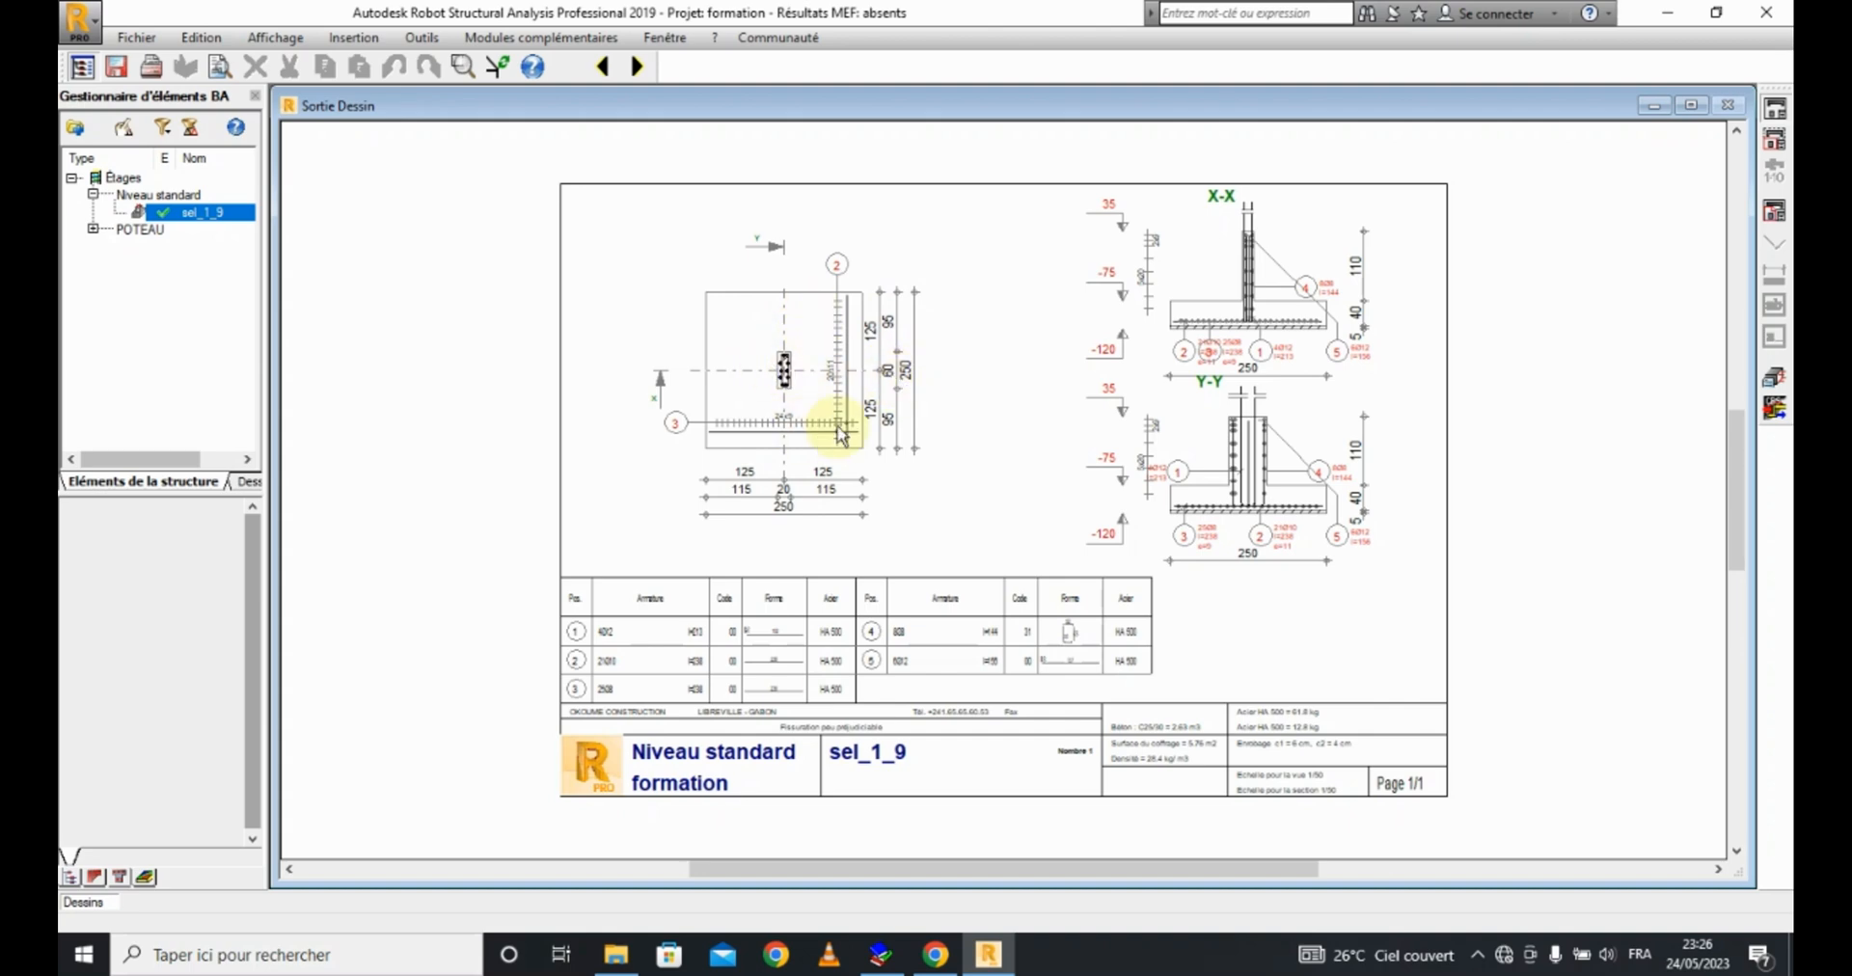
{"action": "left_click", "coordinate": [1774, 379]}
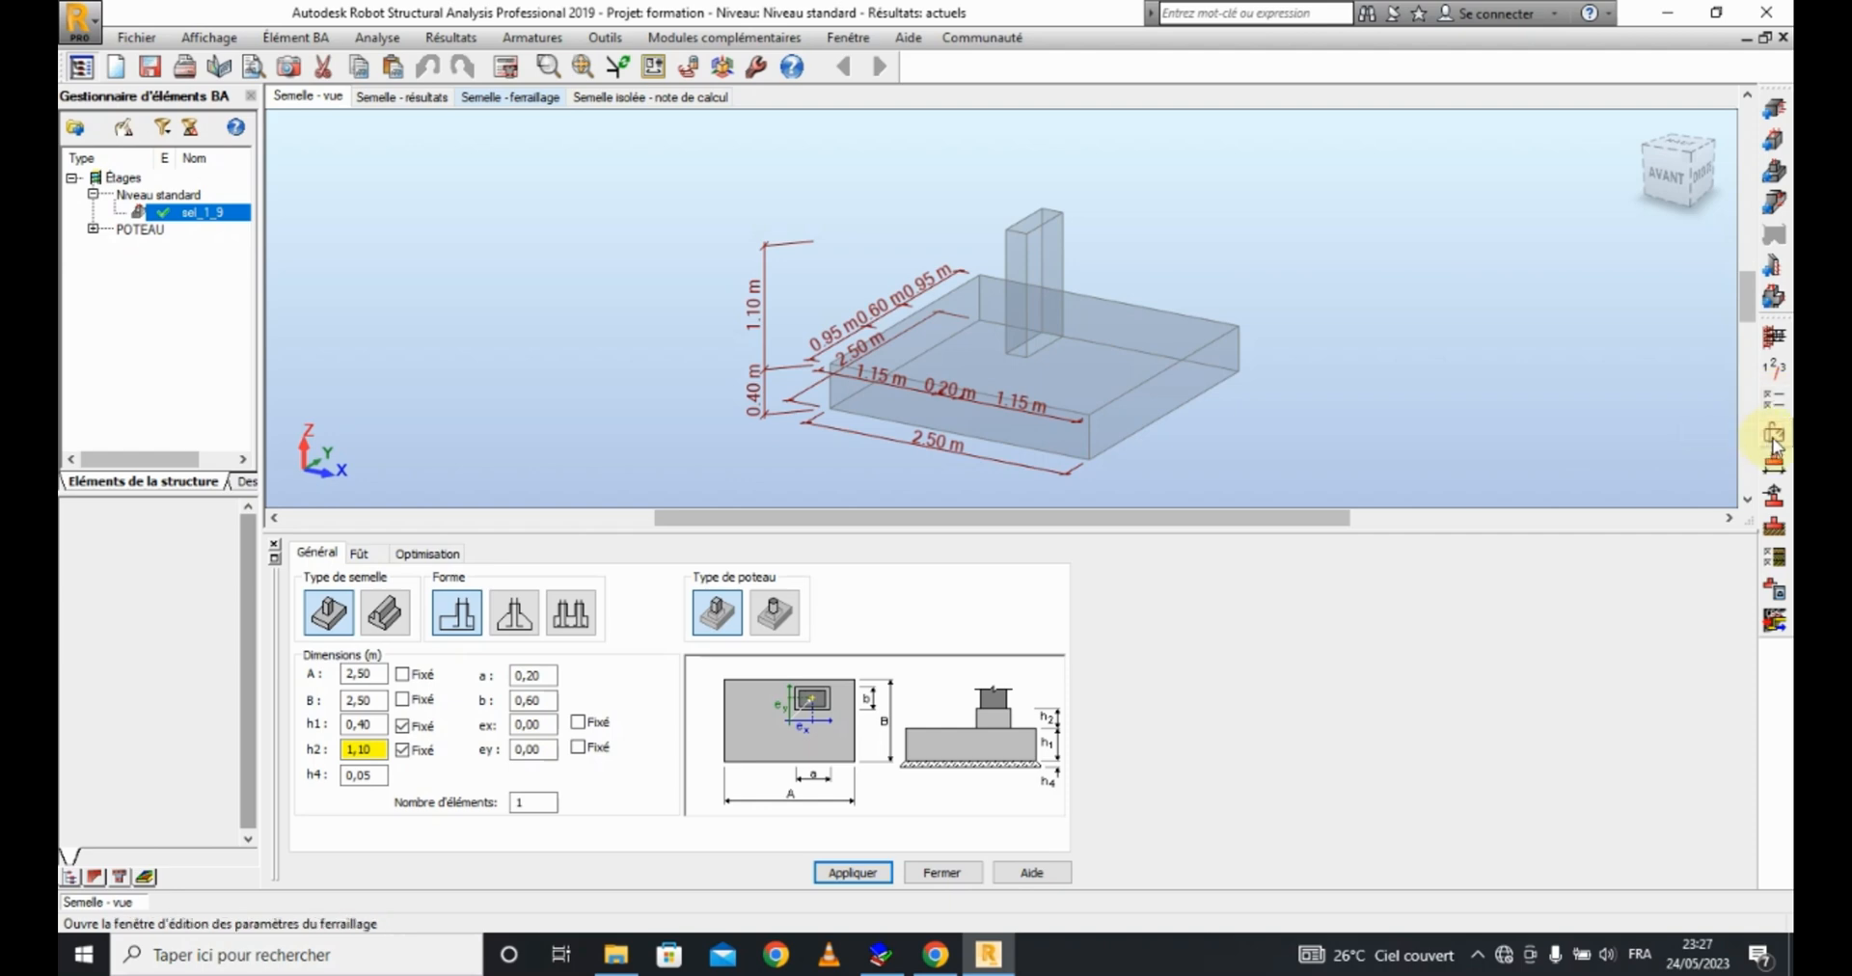
Step: In the footing's reinforcement pattern, set the number of starter bars (attentes) to 6
{"action": "left_click", "coordinate": [1775, 439]}
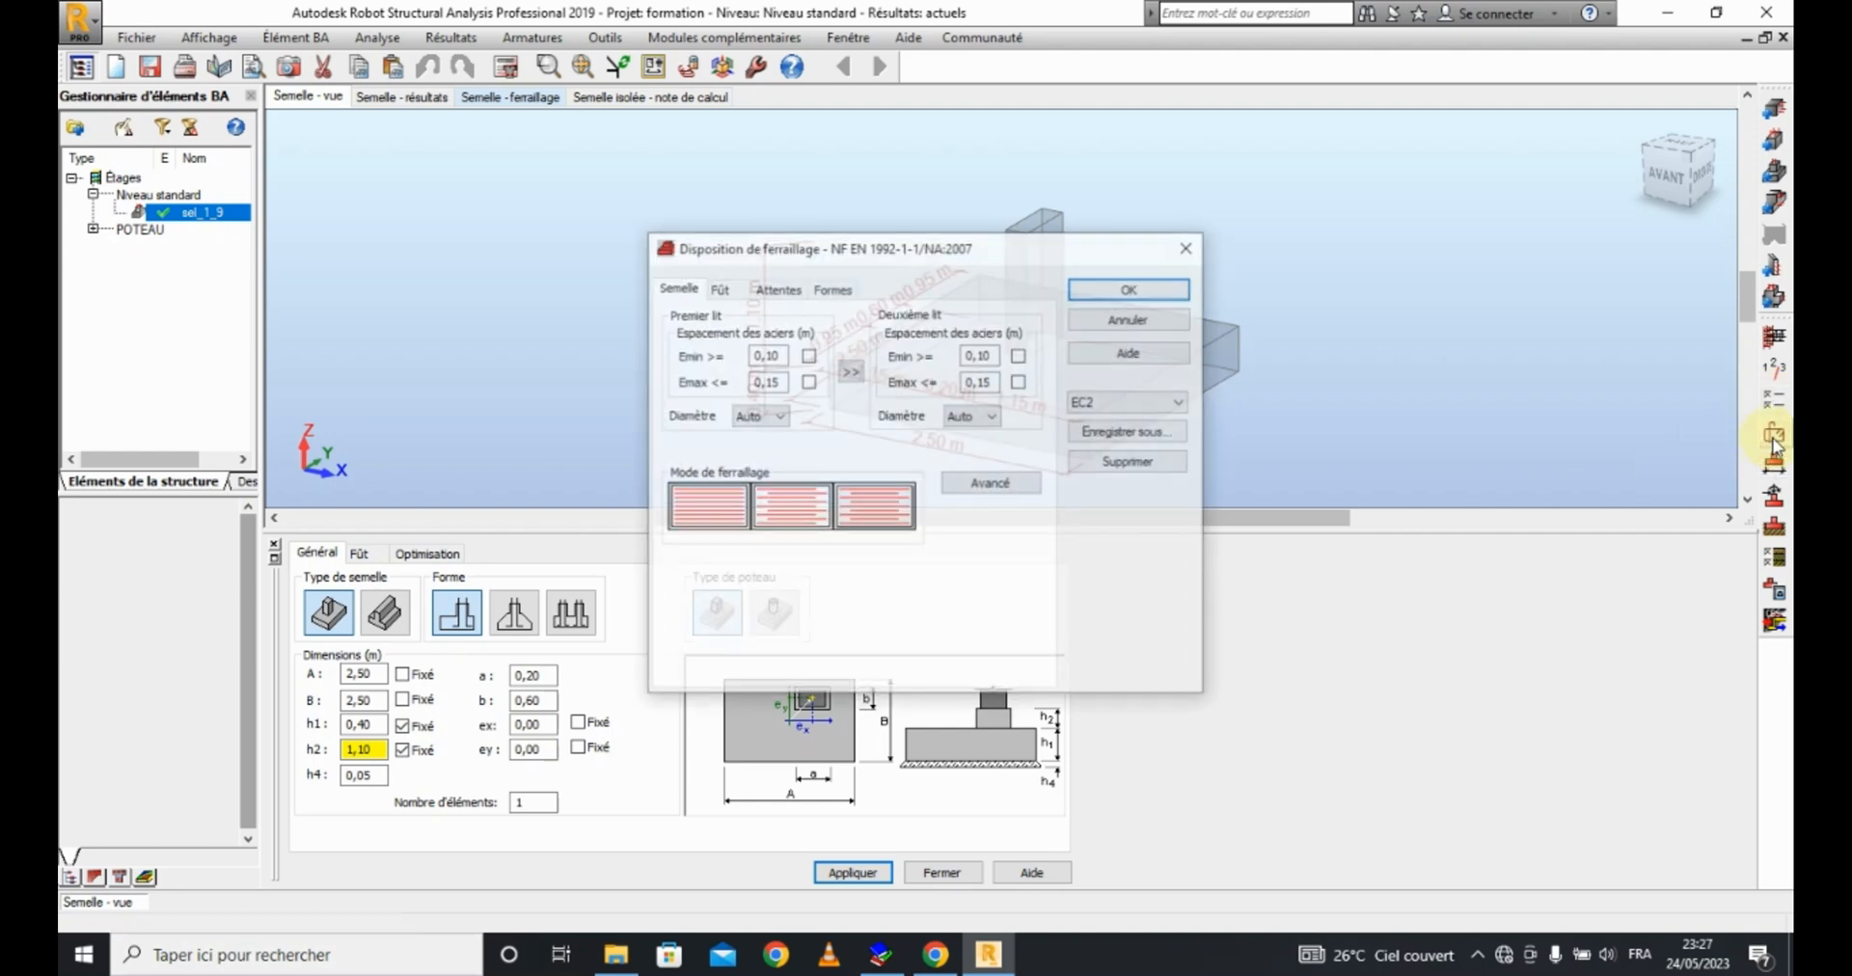
{"action": "left_click", "coordinate": [771, 294]}
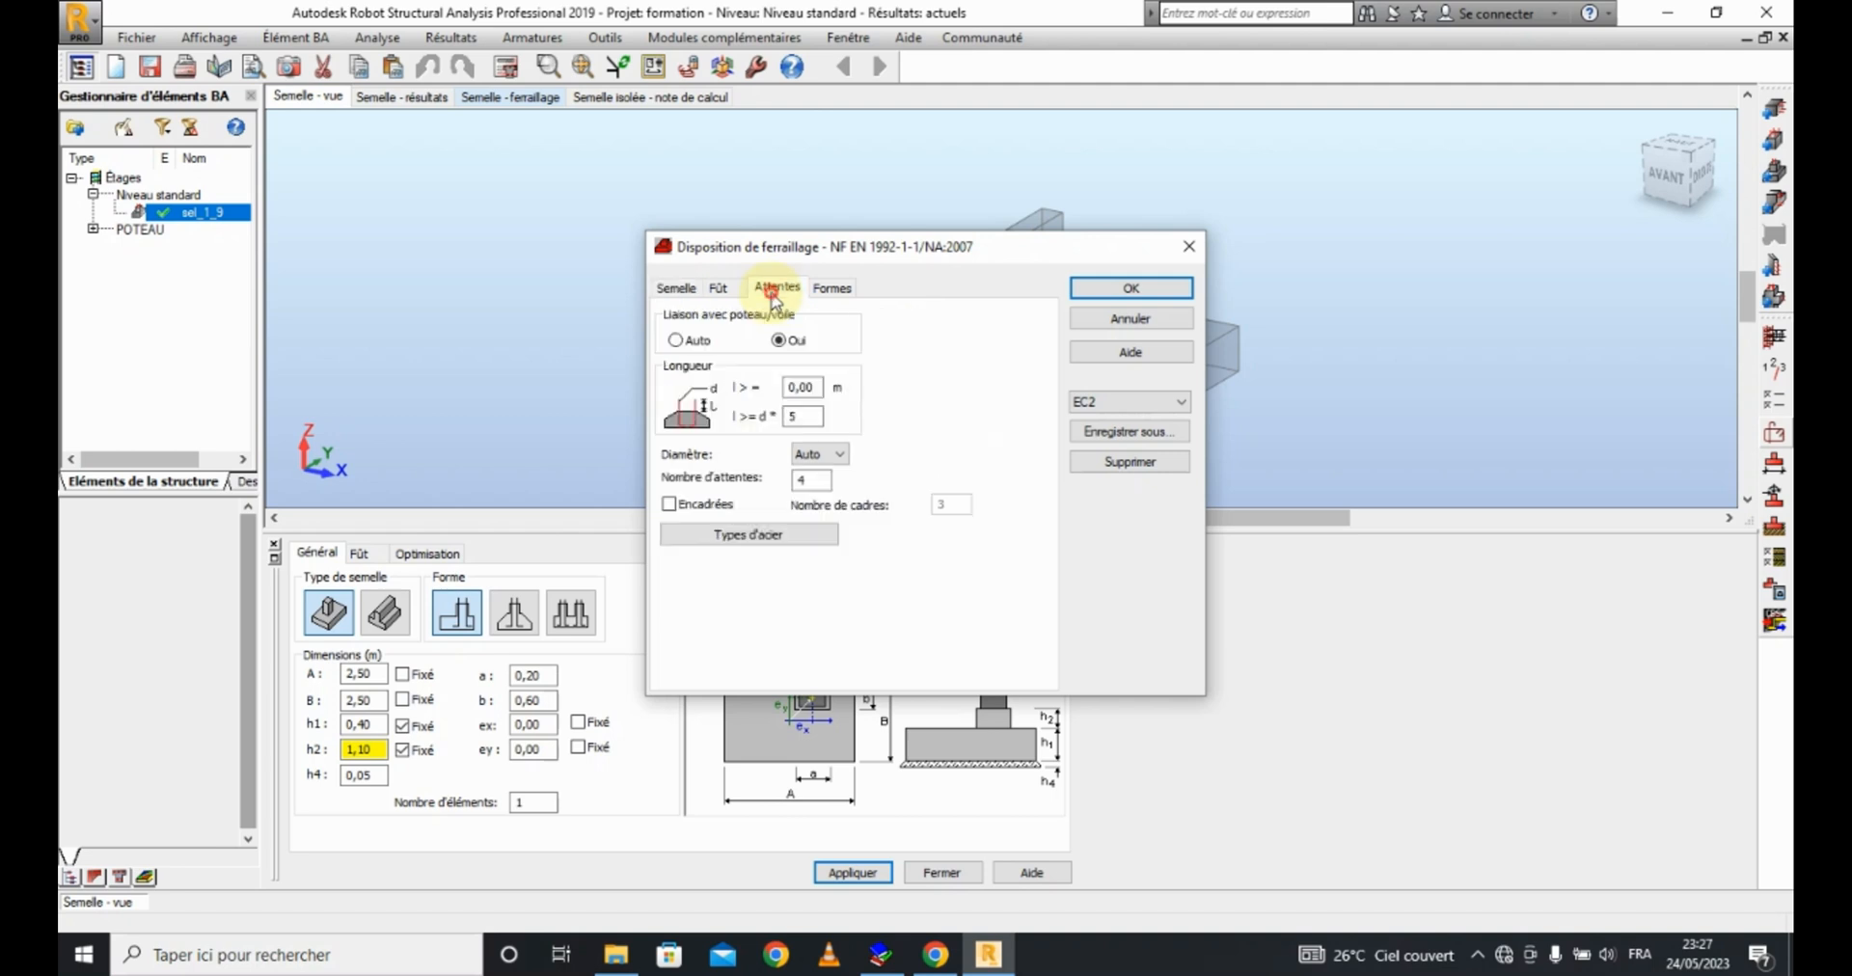
{"action": "double_click", "coordinate": [808, 479]}
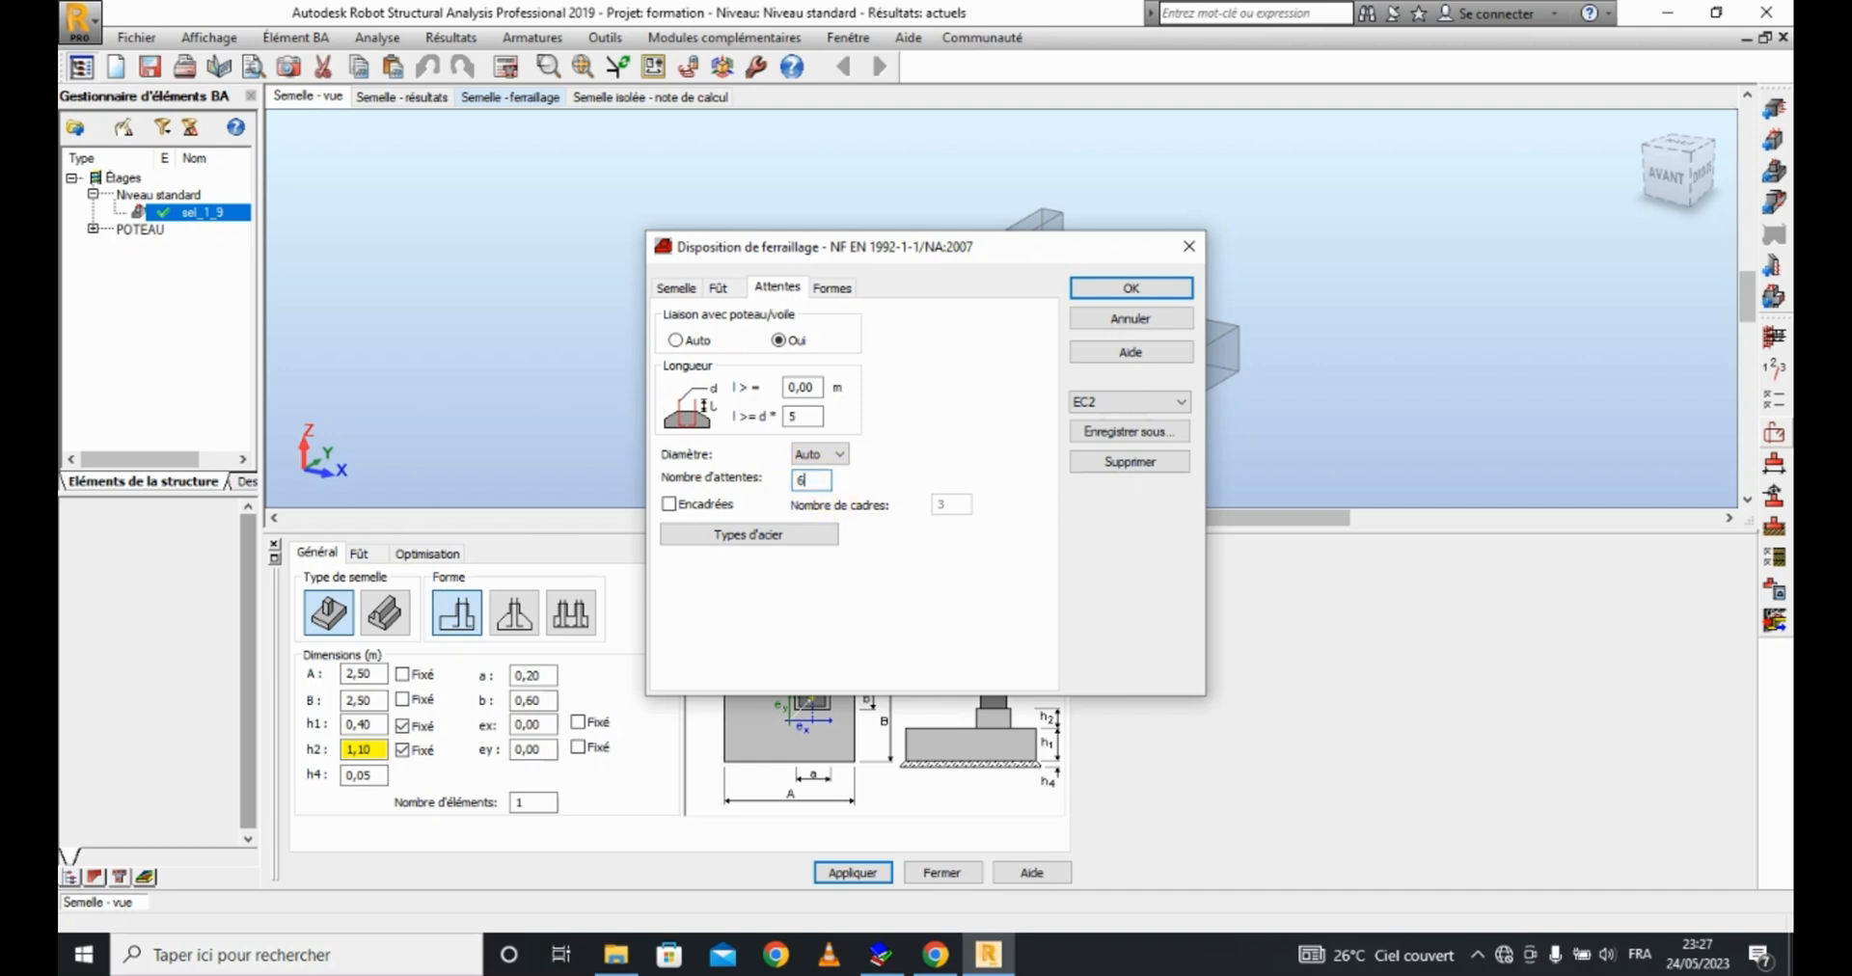
{"action": "left_click", "coordinate": [1130, 287]}
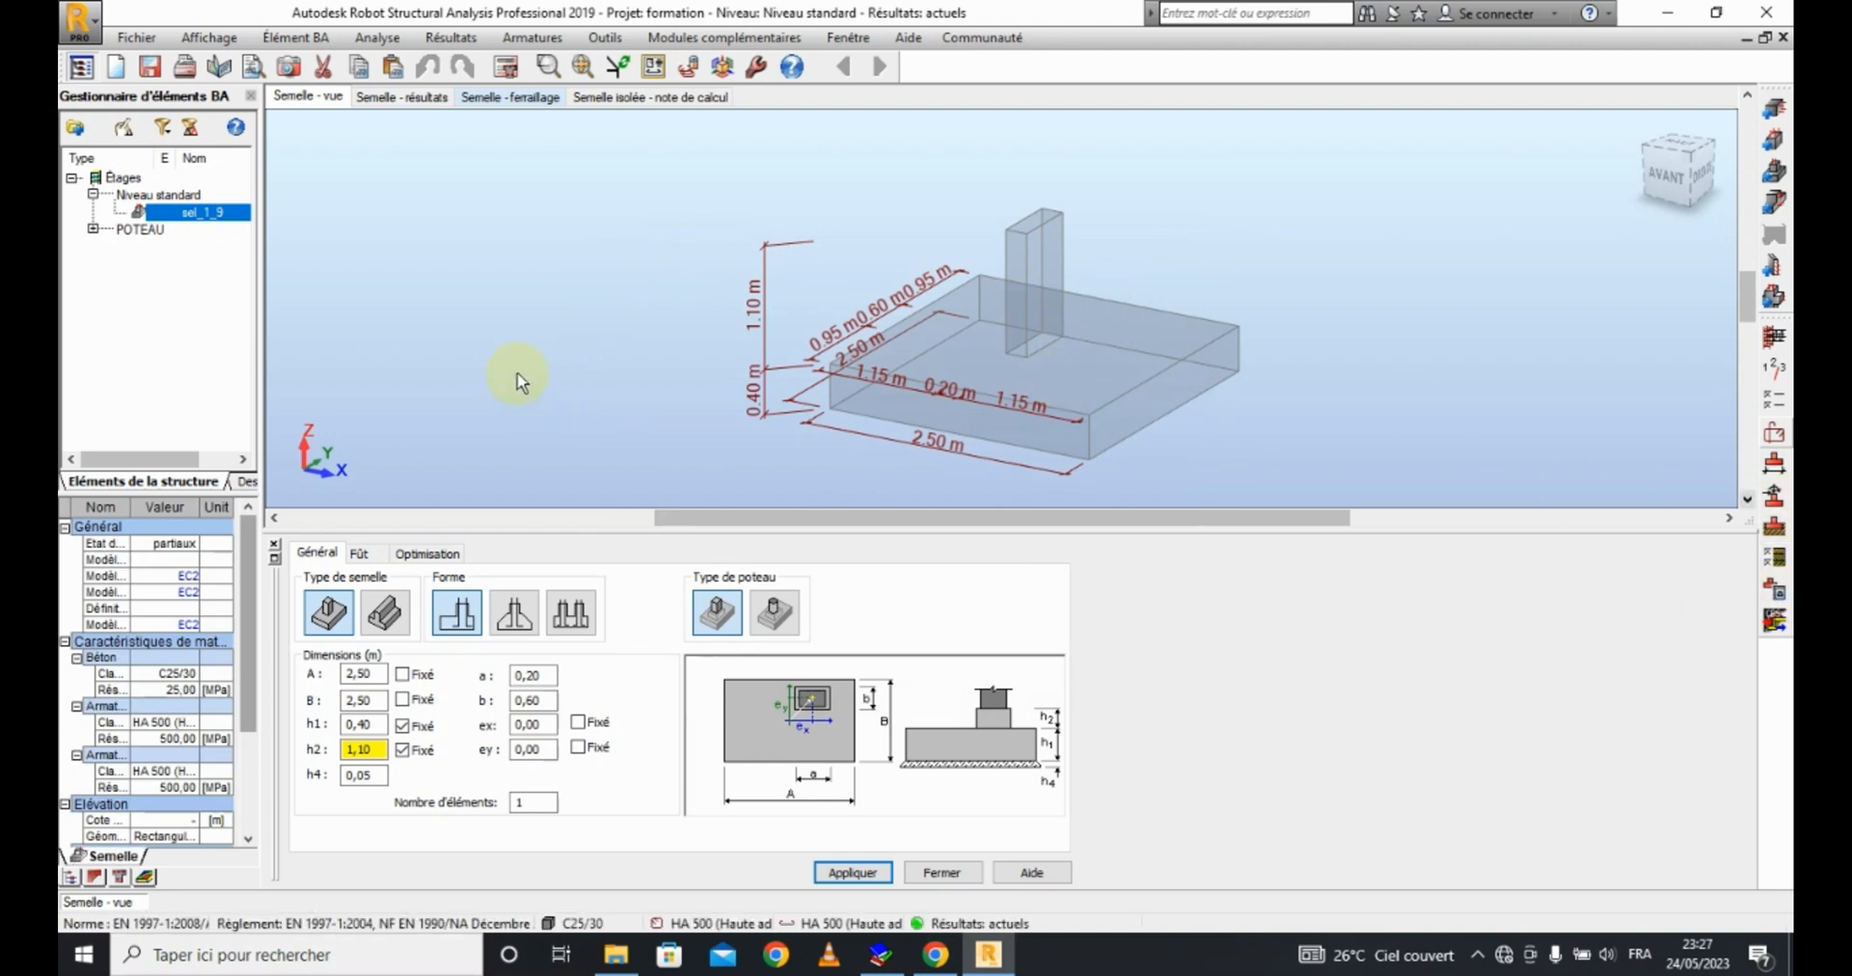
Step: Recalculate sel_1_9 with the new starter bars and check the column bars on the drawing's plan
{"action": "left_click", "coordinate": [506, 66]}
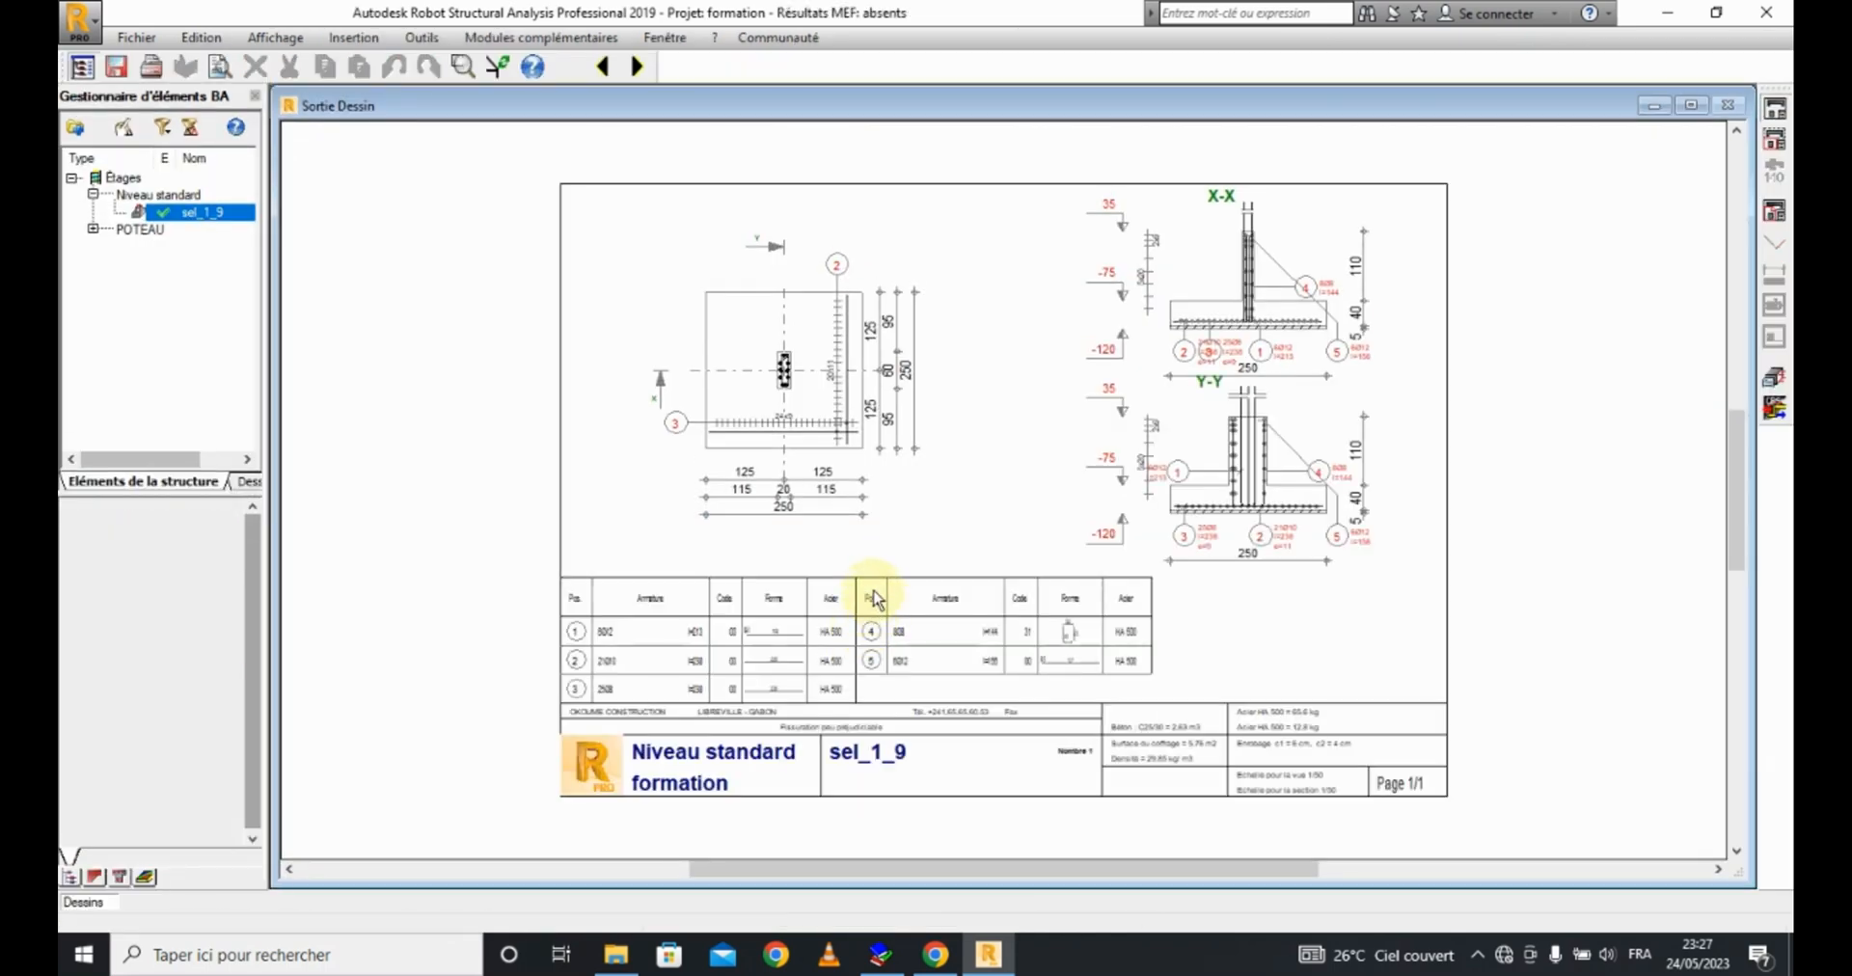
{"action": "scroll", "coordinate": [791, 381], "scroll_direction": "up", "scroll_amount": 5}
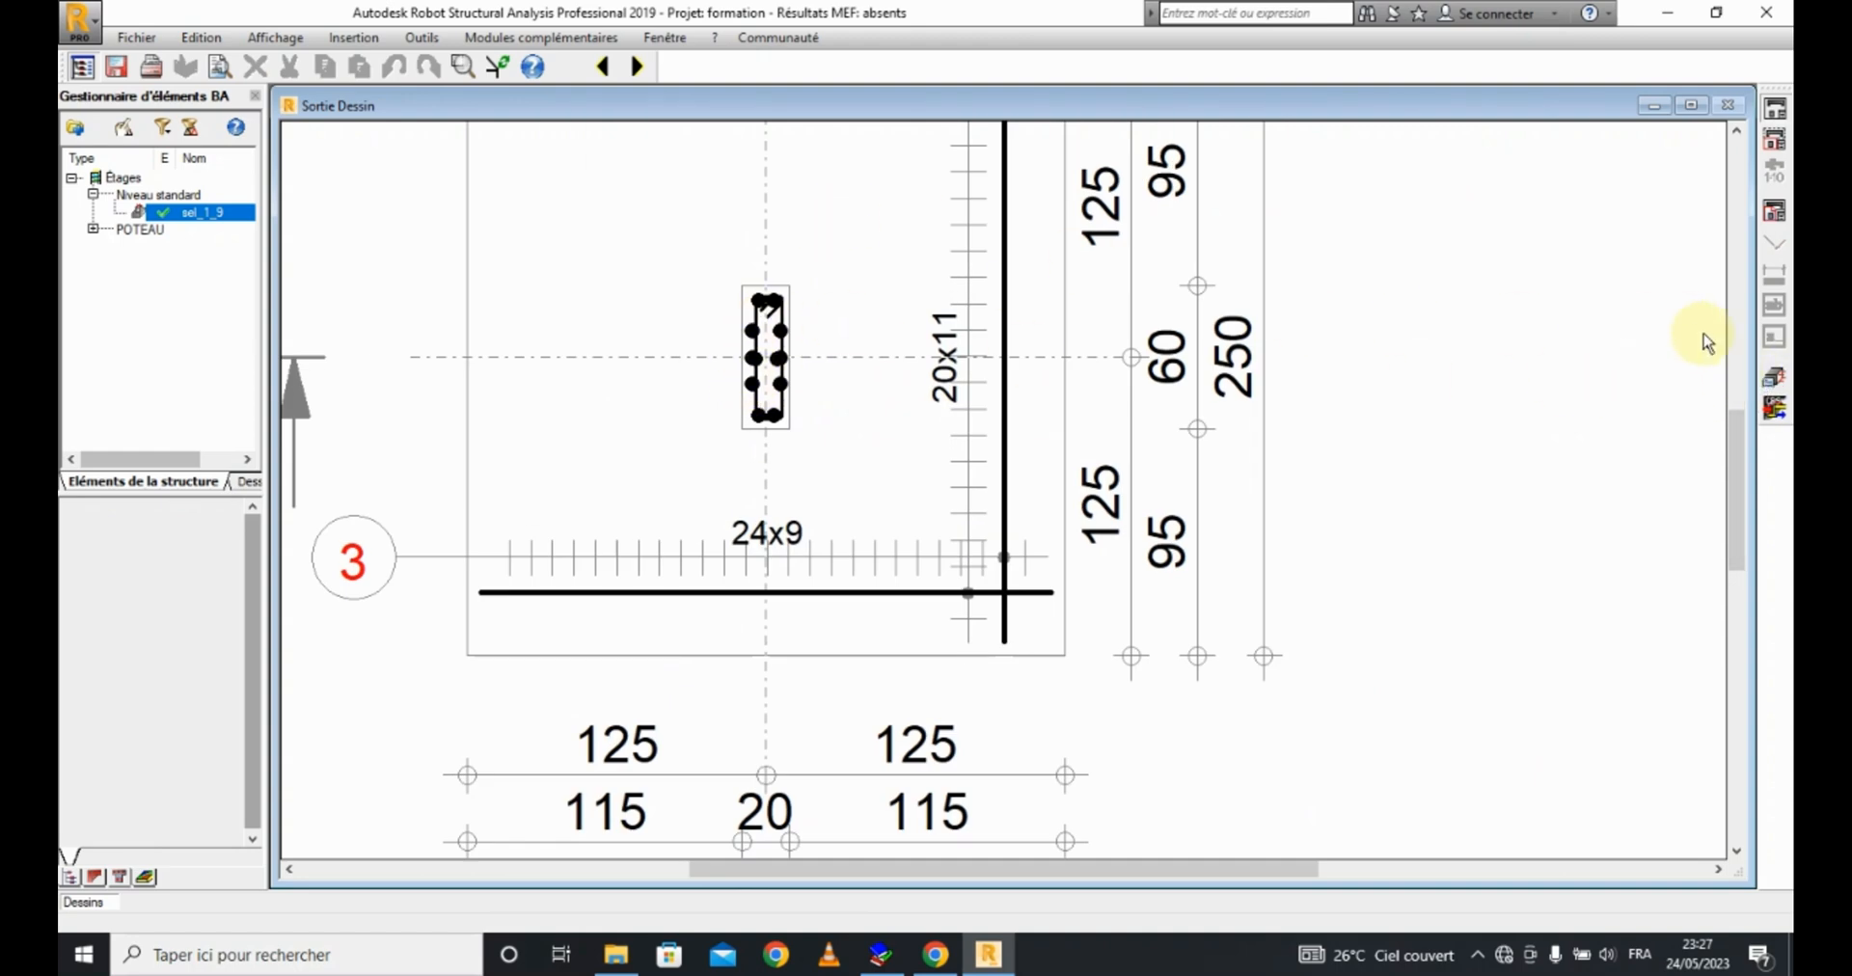
{"action": "left_click", "coordinate": [1778, 379]}
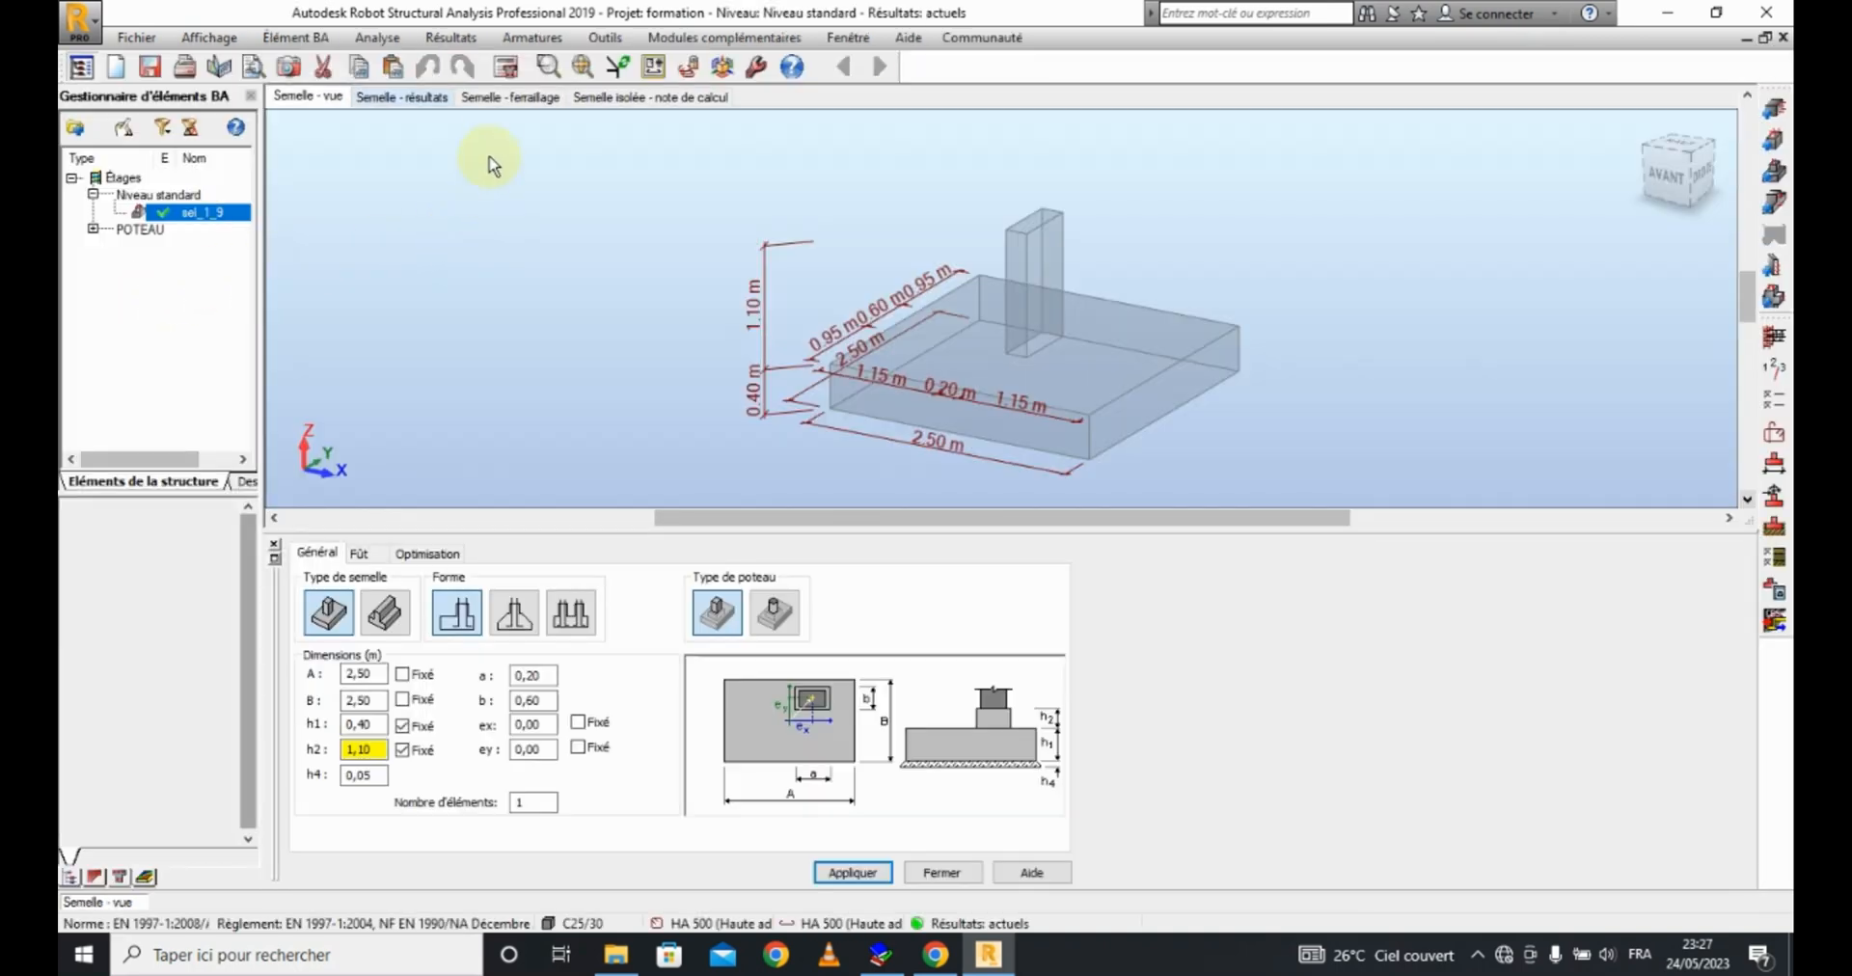
Step: Show the footing's reinforcement in 3D and delete the 12 mm starter bars (attente) from the column
{"action": "left_click", "coordinate": [517, 100]}
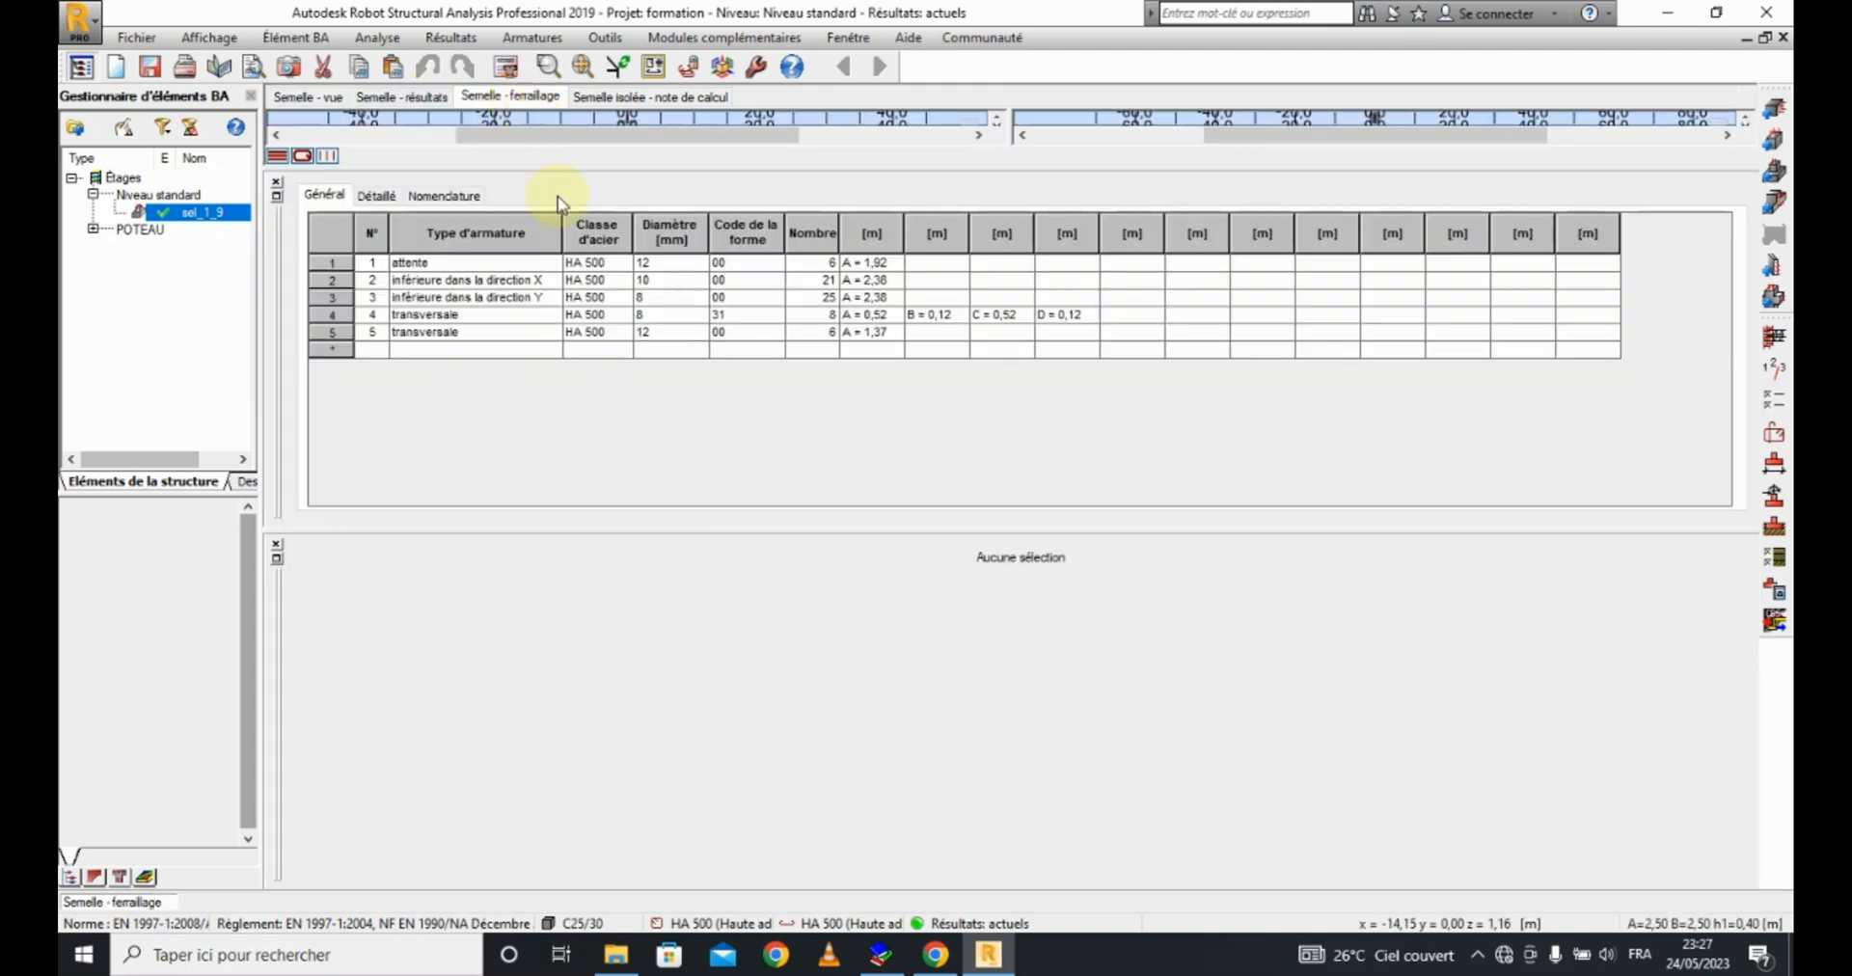
{"action": "left_click", "coordinate": [276, 544]}
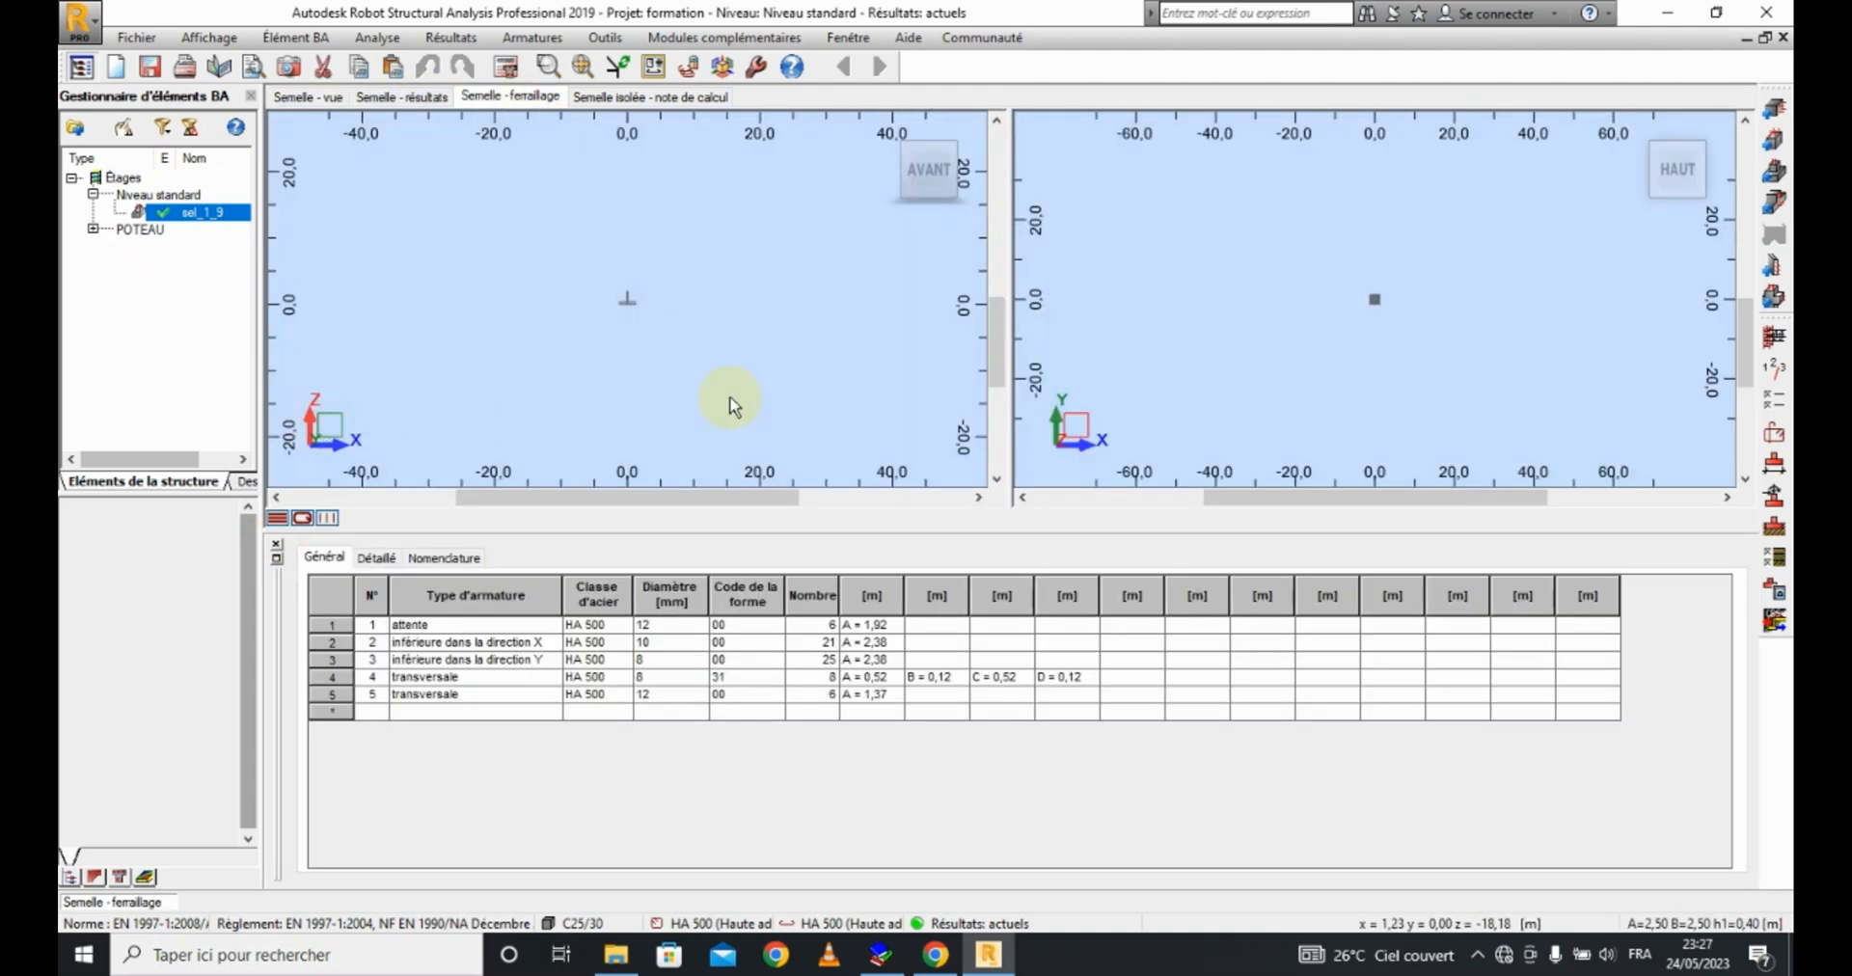
{"action": "scroll", "coordinate": [600, 397], "scroll_direction": "up", "scroll_amount": 5}
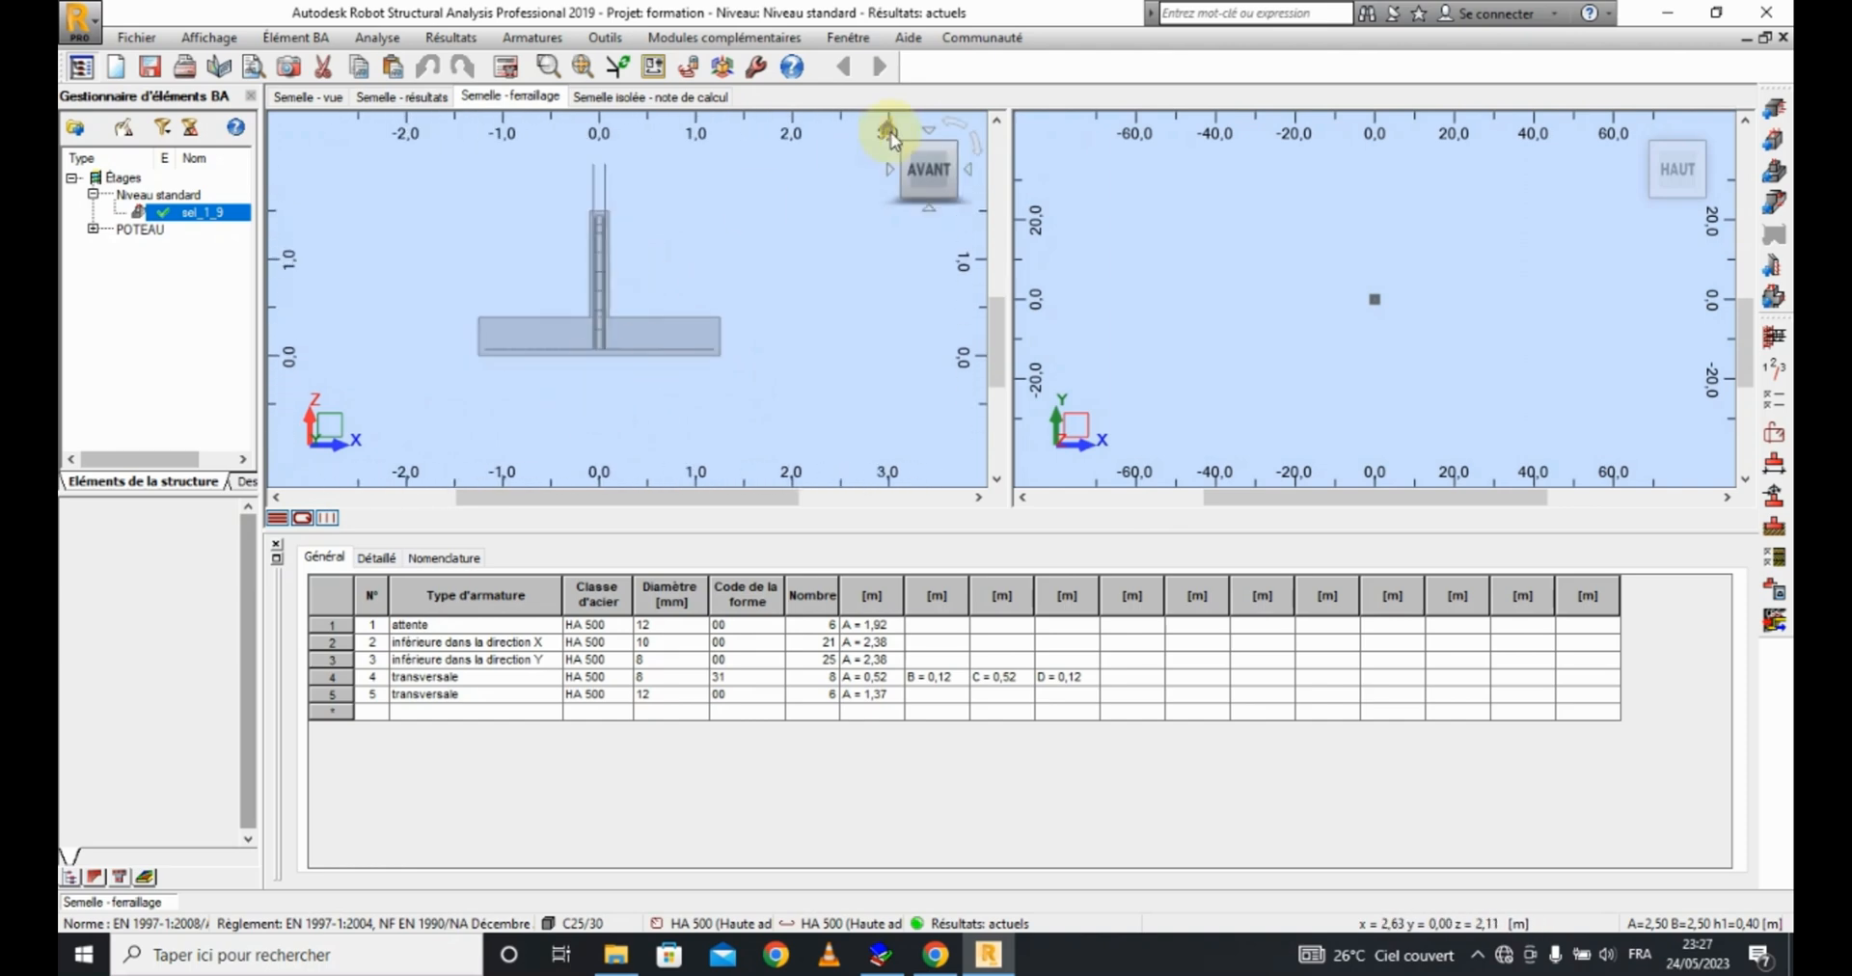
{"action": "middle_click_drag", "start_coordinate": [707, 202], "coordinate": [640, 149], "text": "shift"}
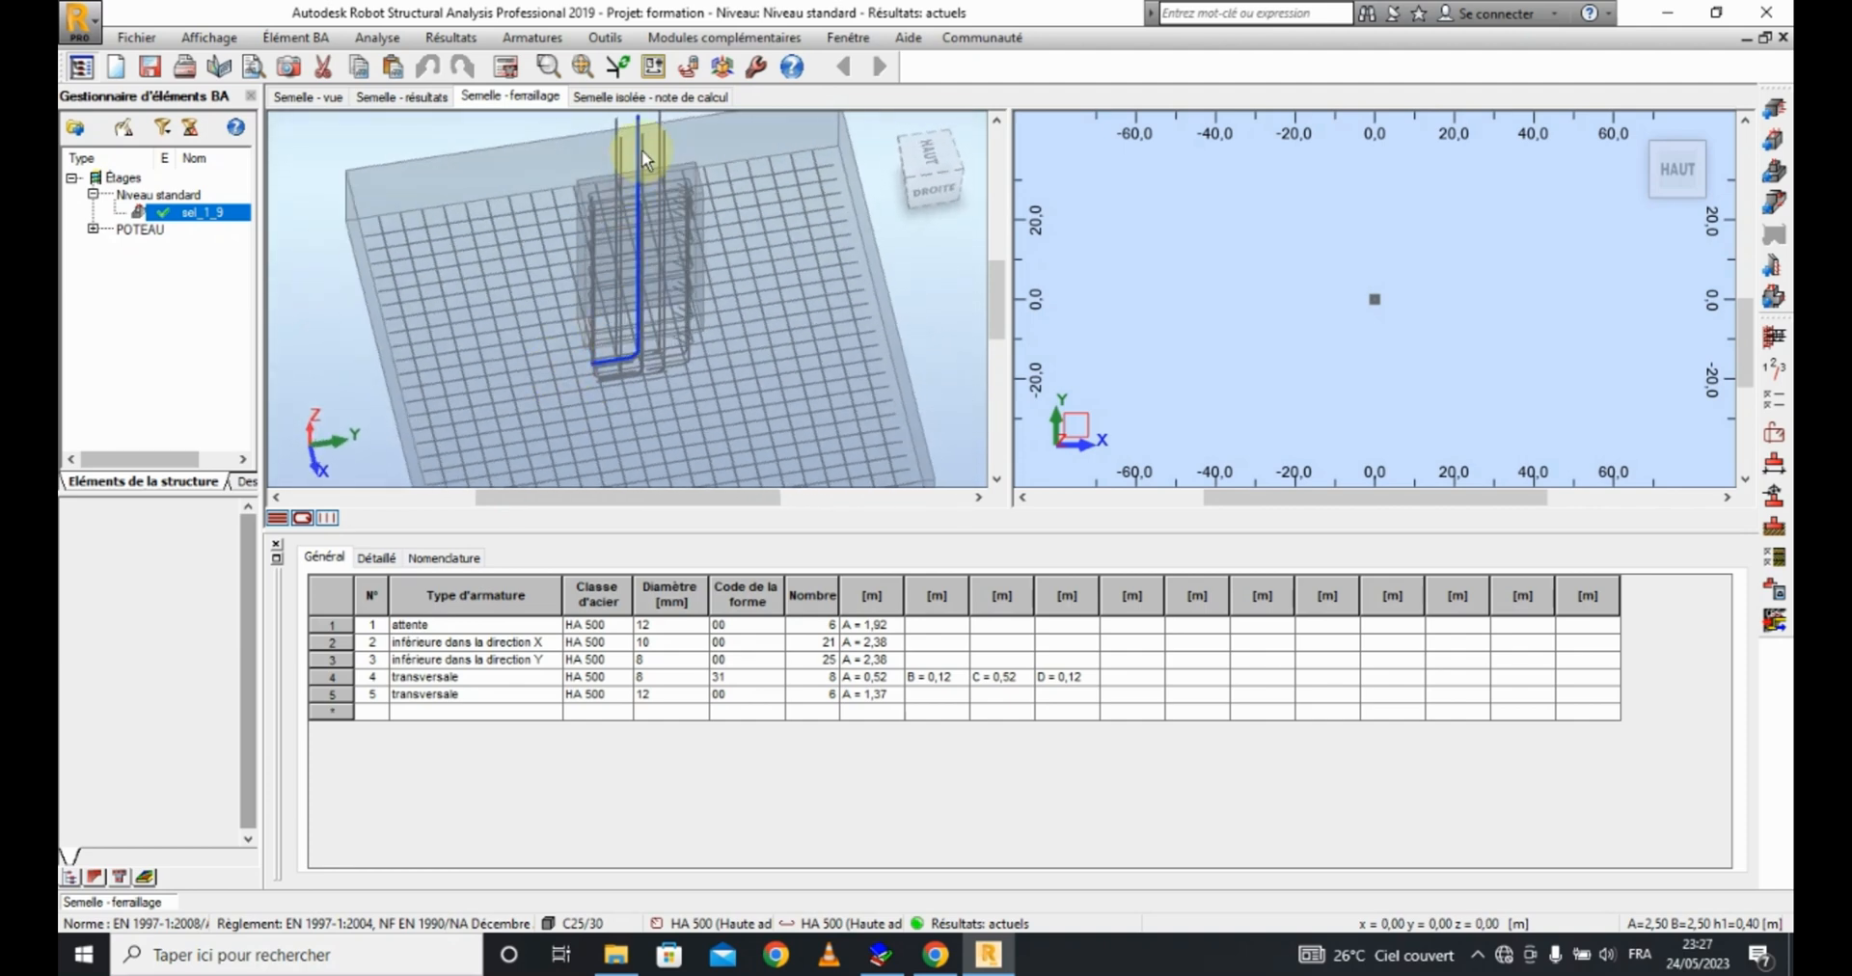
{"action": "left_click", "coordinate": [594, 224]}
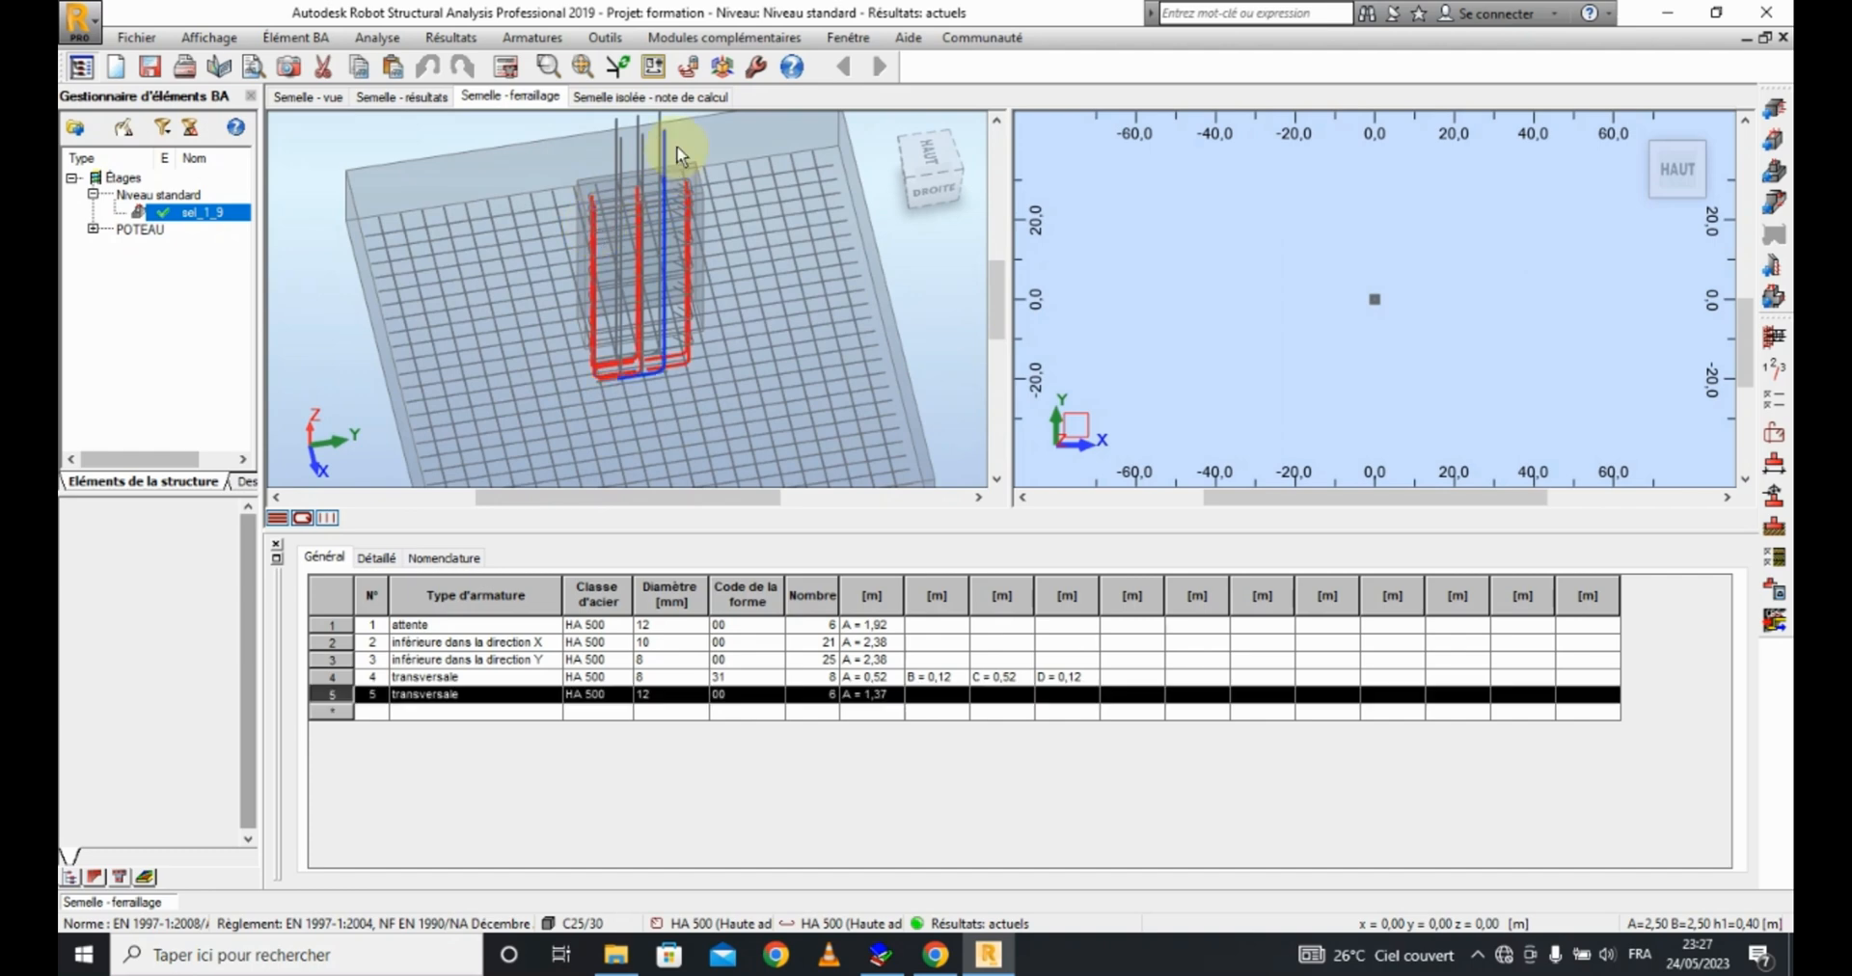
{"action": "key", "text": "Delete"}
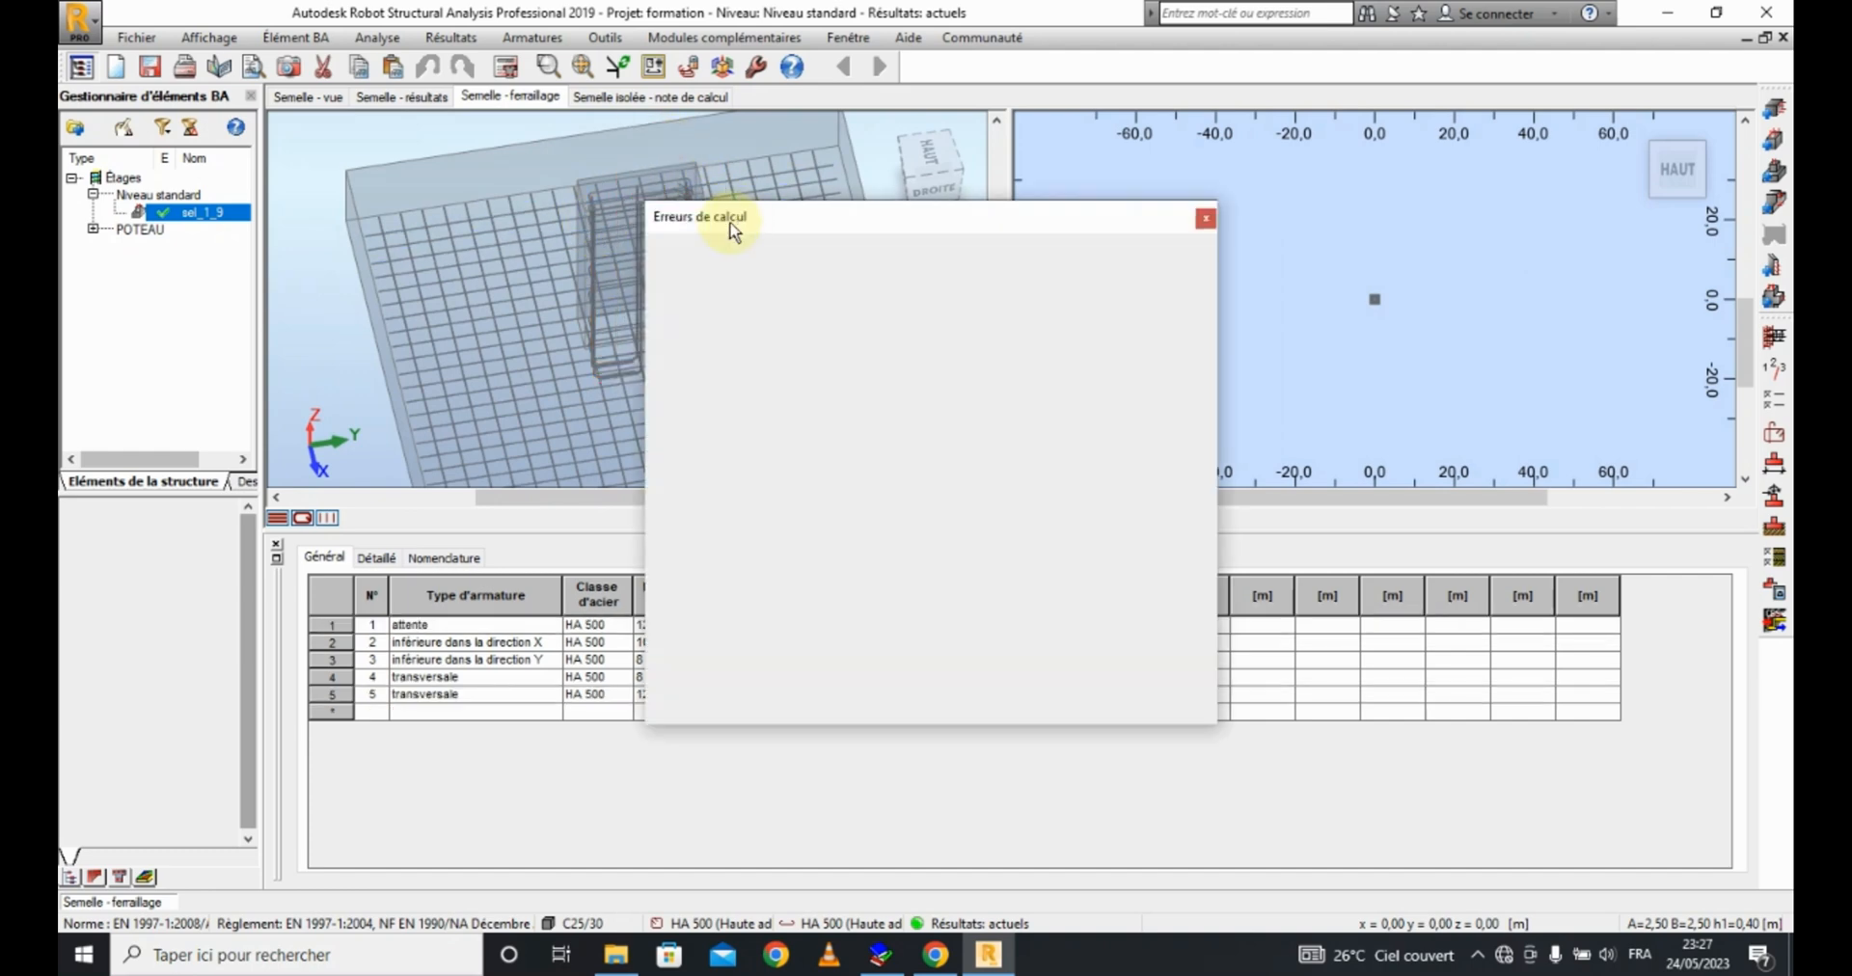
{"action": "left_click", "coordinate": [1204, 219]}
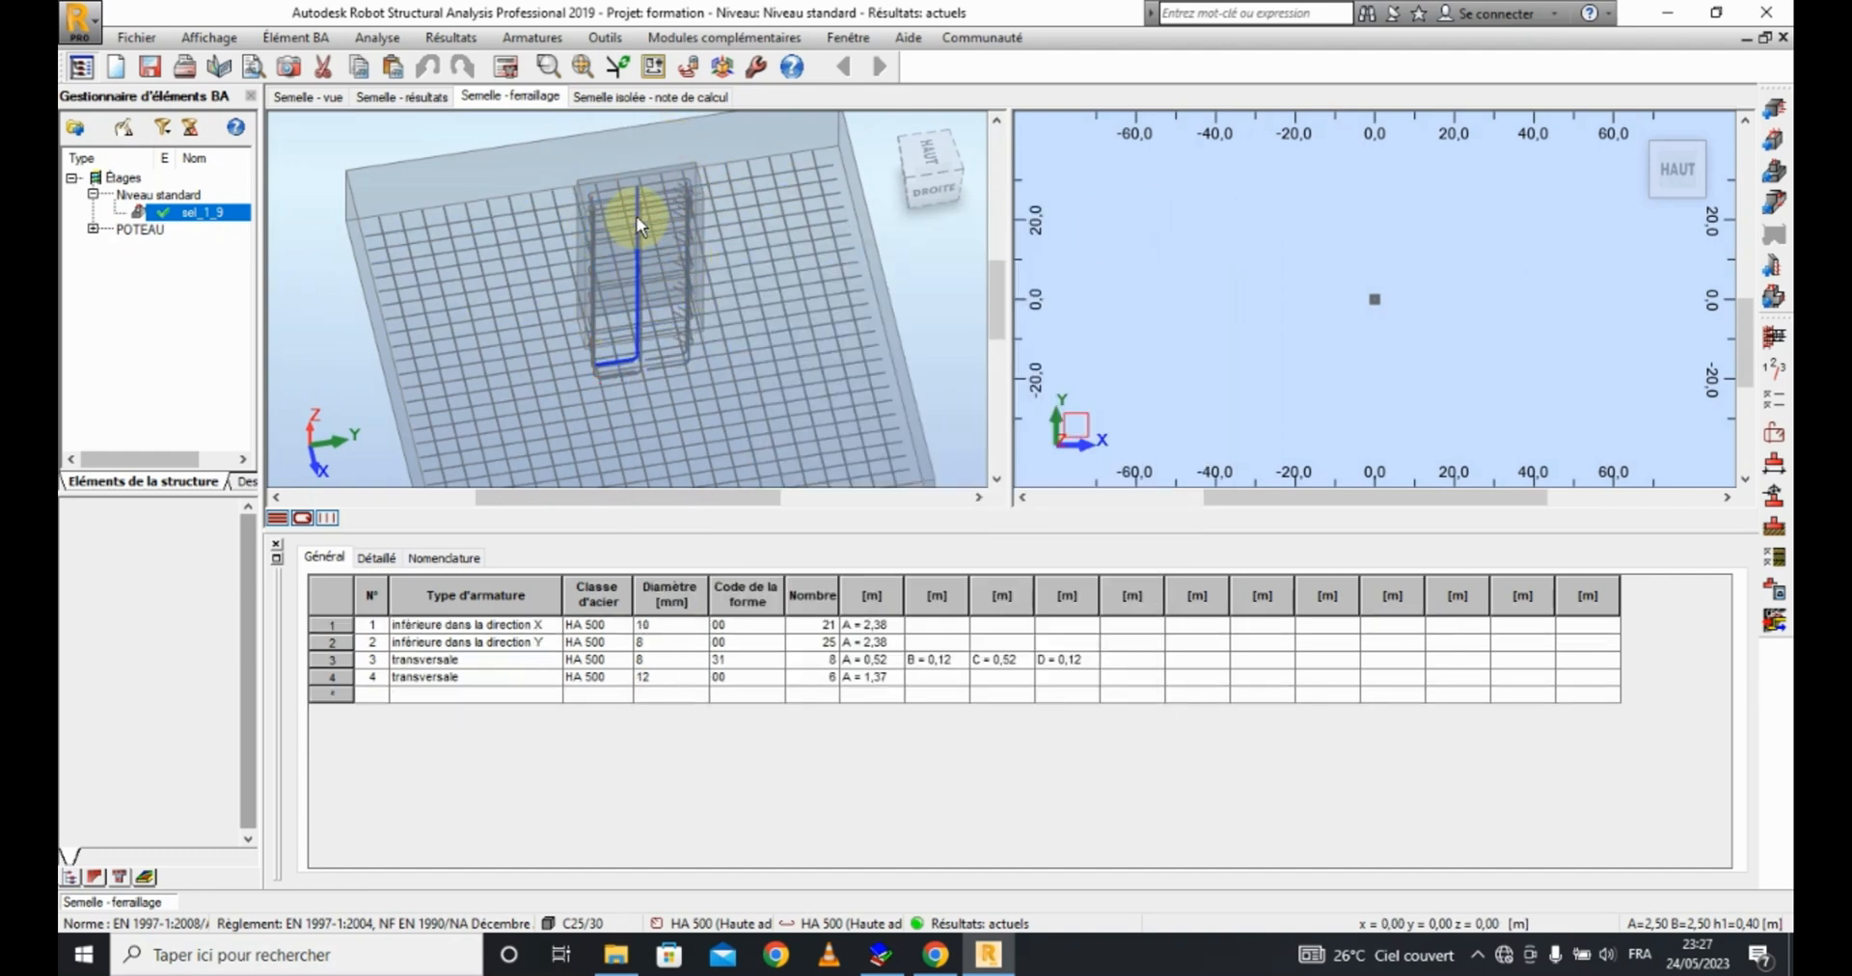
Step: Examine the remaining column bars on the execution drawing's plan and sections, and return to the reinforcement view
{"action": "scroll", "coordinate": [652, 199], "scroll_direction": "up", "scroll_amount": 5}
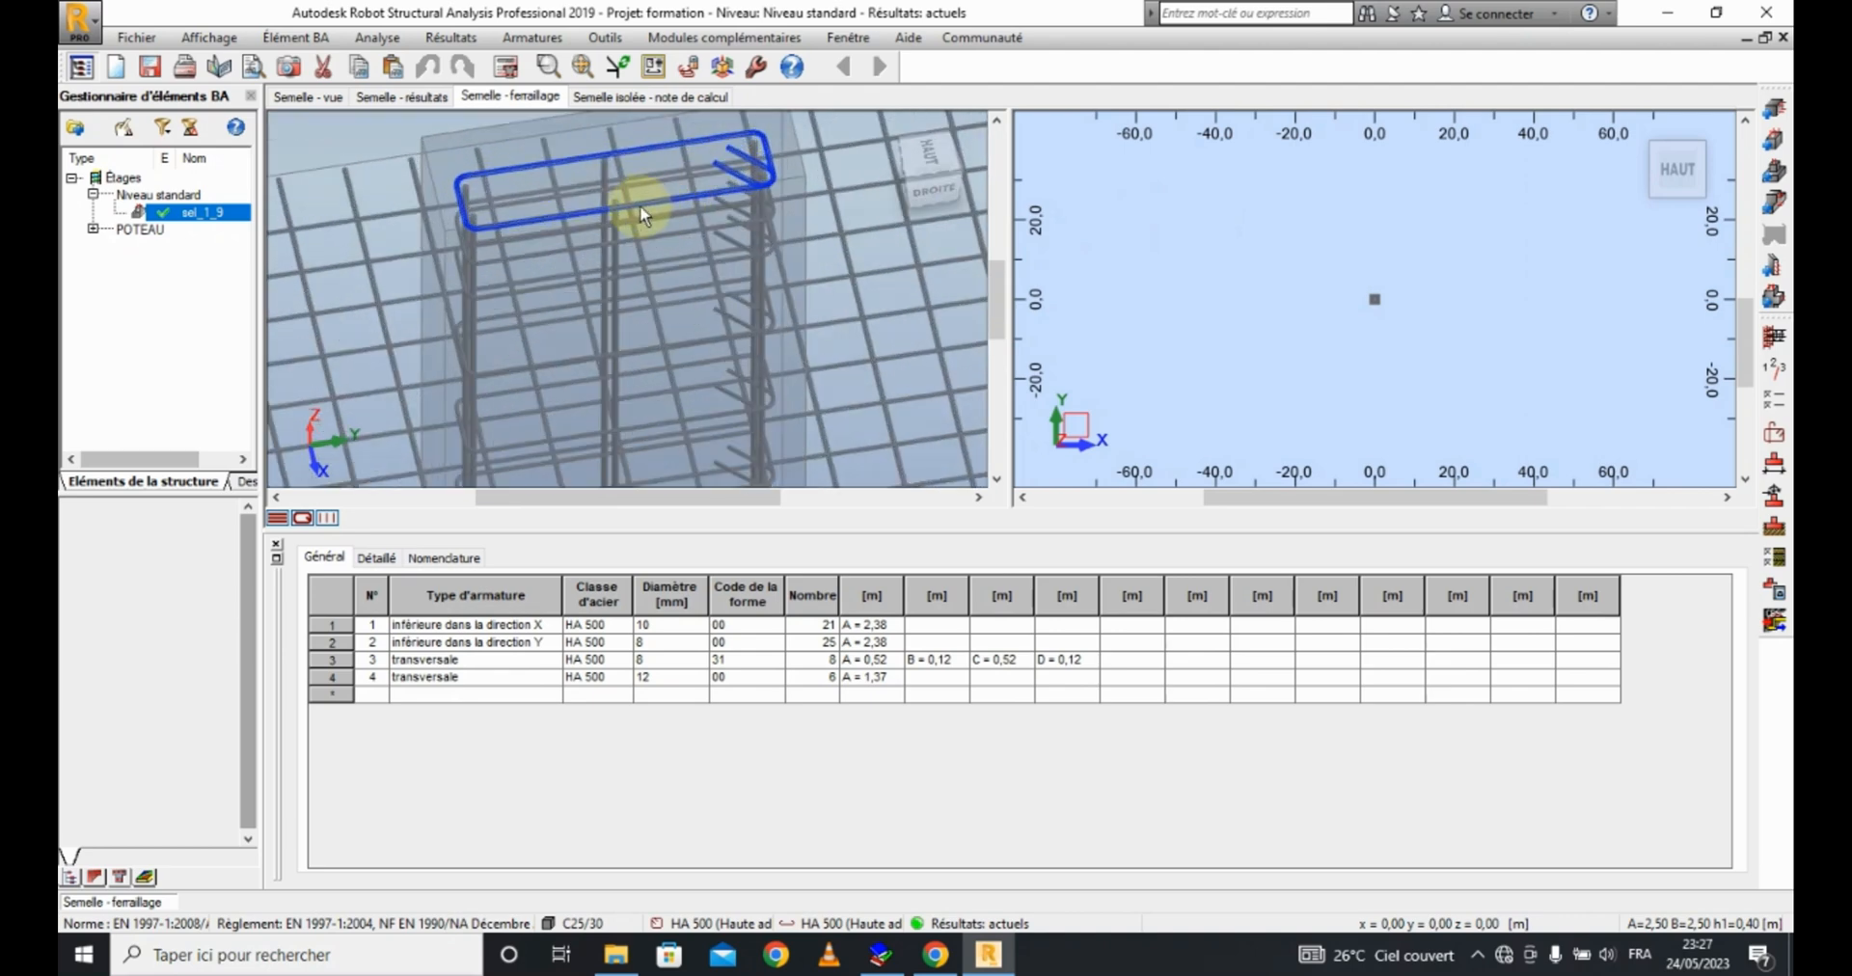
{"action": "left_click", "coordinate": [1774, 590]}
{"action": "scroll", "coordinate": [801, 372], "scroll_direction": "up", "scroll_amount": 5}
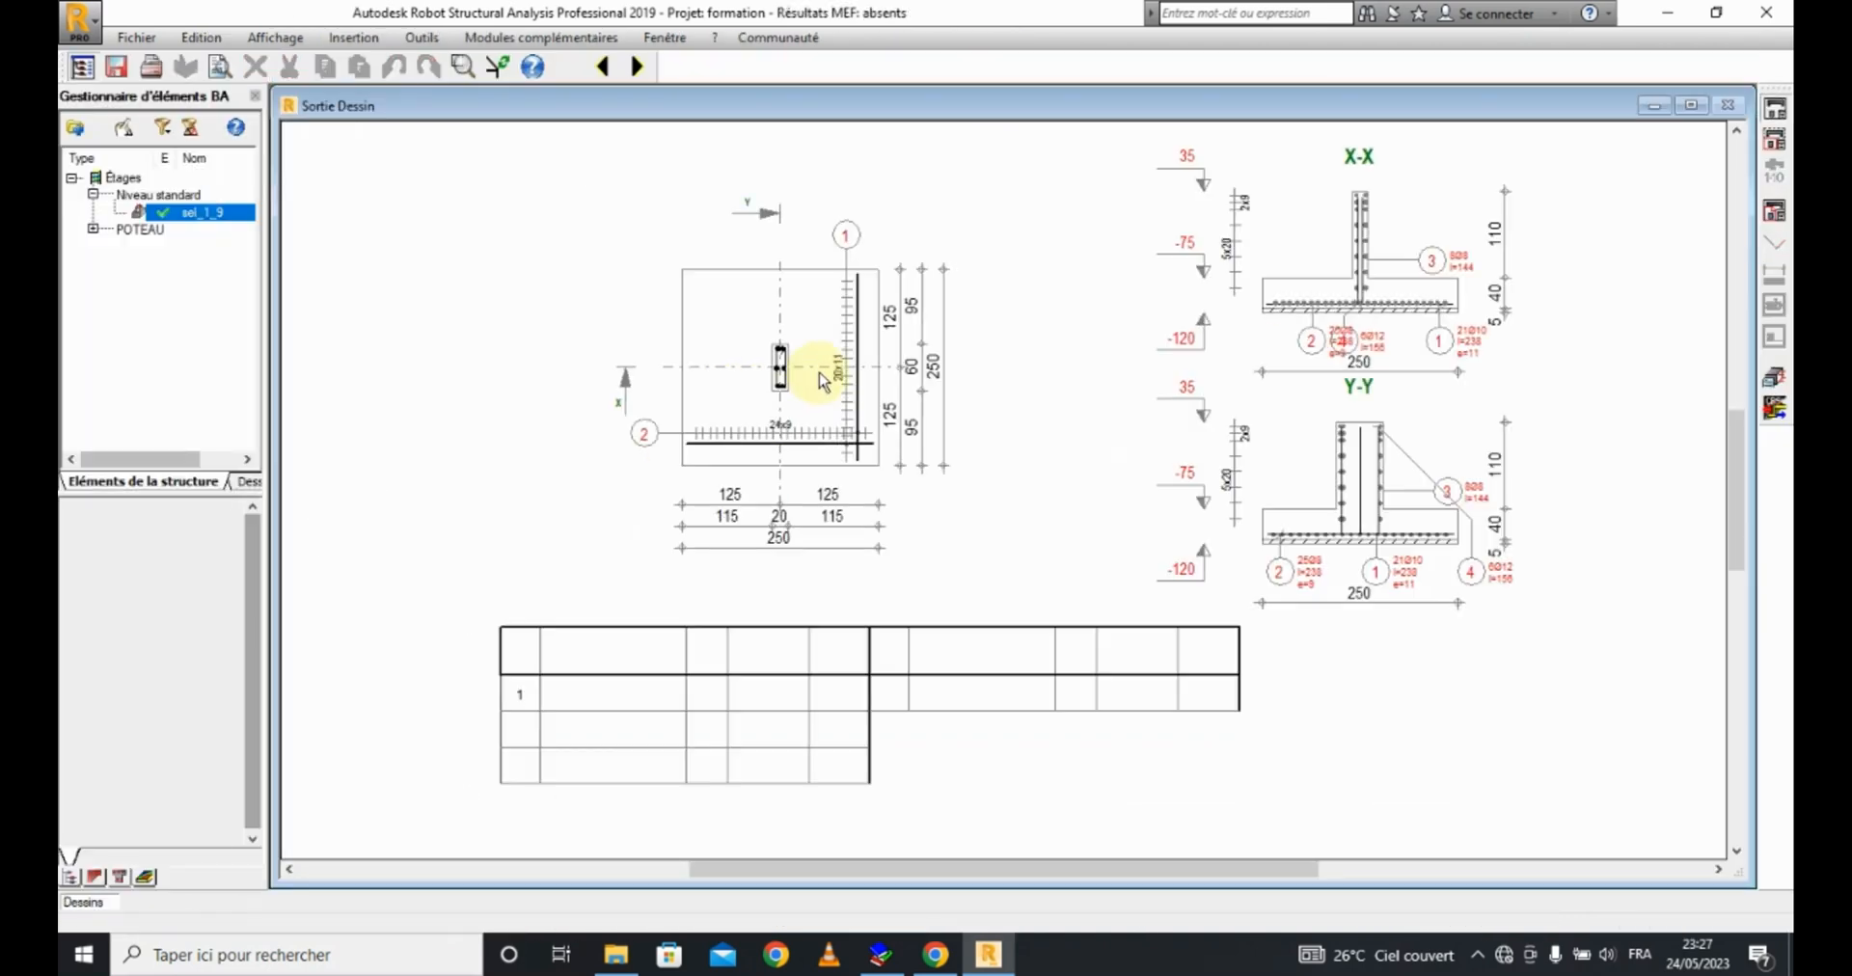
{"action": "scroll", "coordinate": [770, 379], "scroll_direction": "up", "scroll_amount": 1}
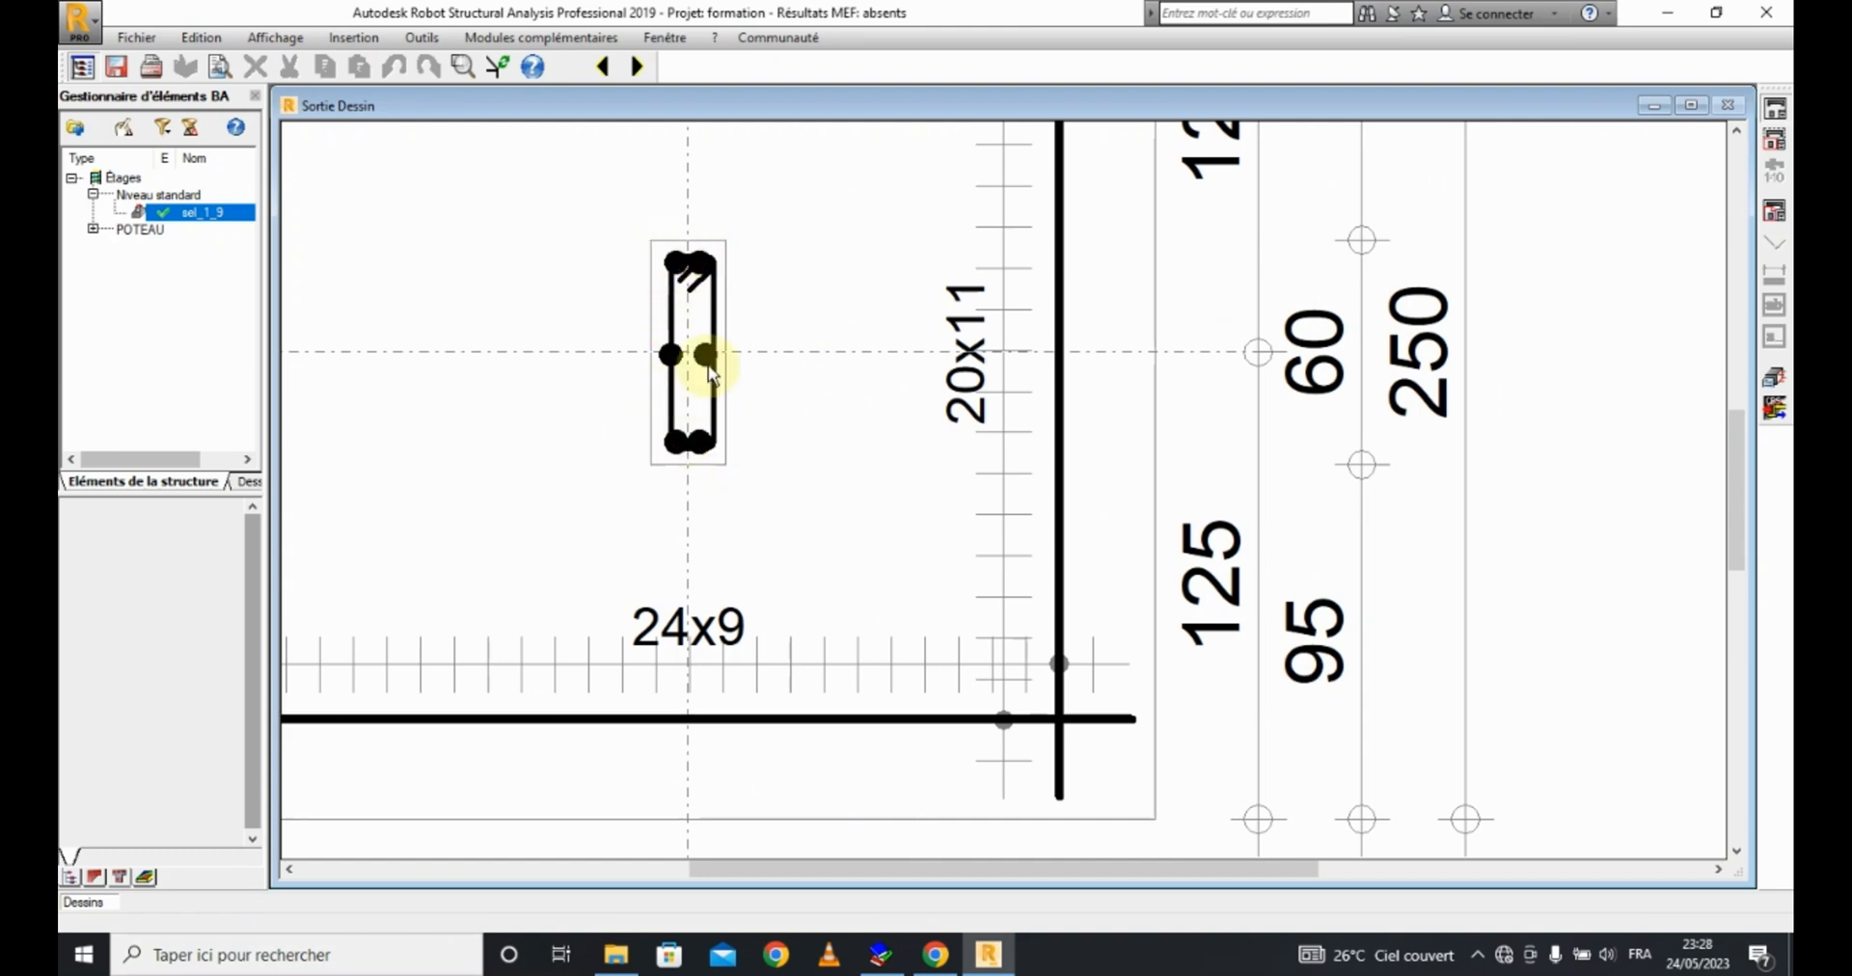
{"action": "scroll", "coordinate": [697, 328], "scroll_direction": "down", "scroll_amount": 1}
{"action": "scroll", "coordinate": [697, 328], "scroll_direction": "down", "scroll_amount": 3}
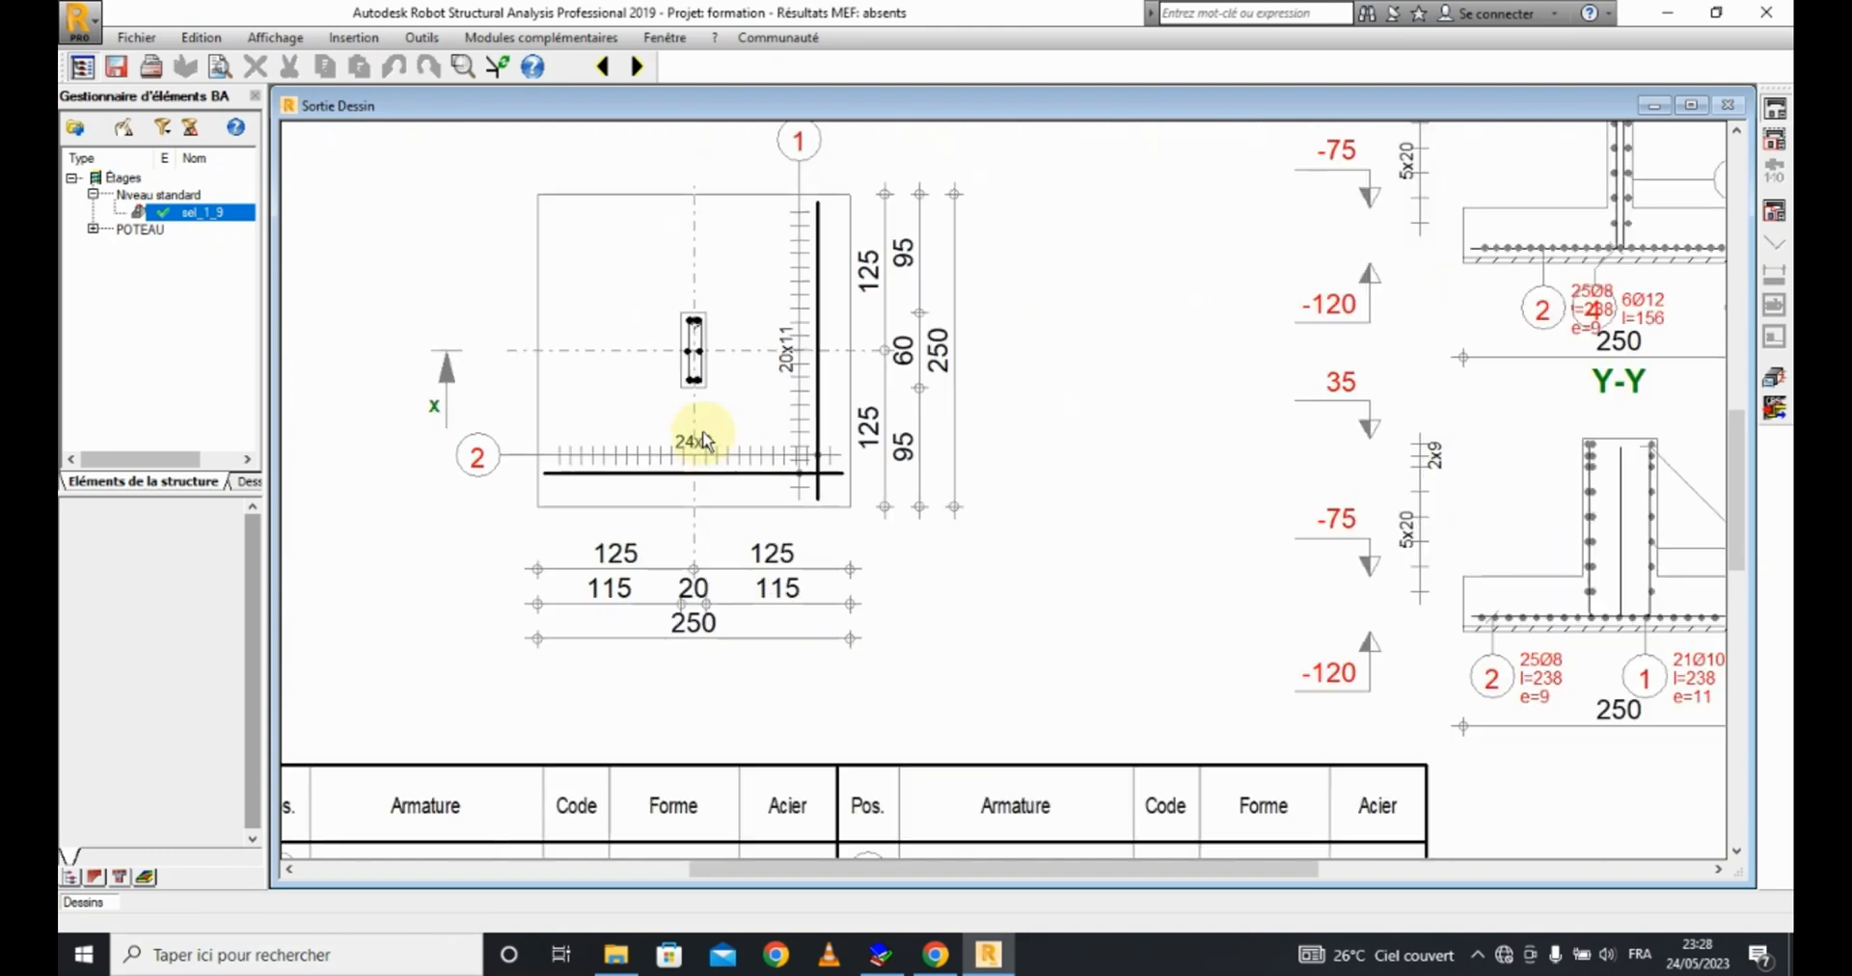
{"action": "scroll", "coordinate": [742, 366], "scroll_direction": "down", "scroll_amount": 1}
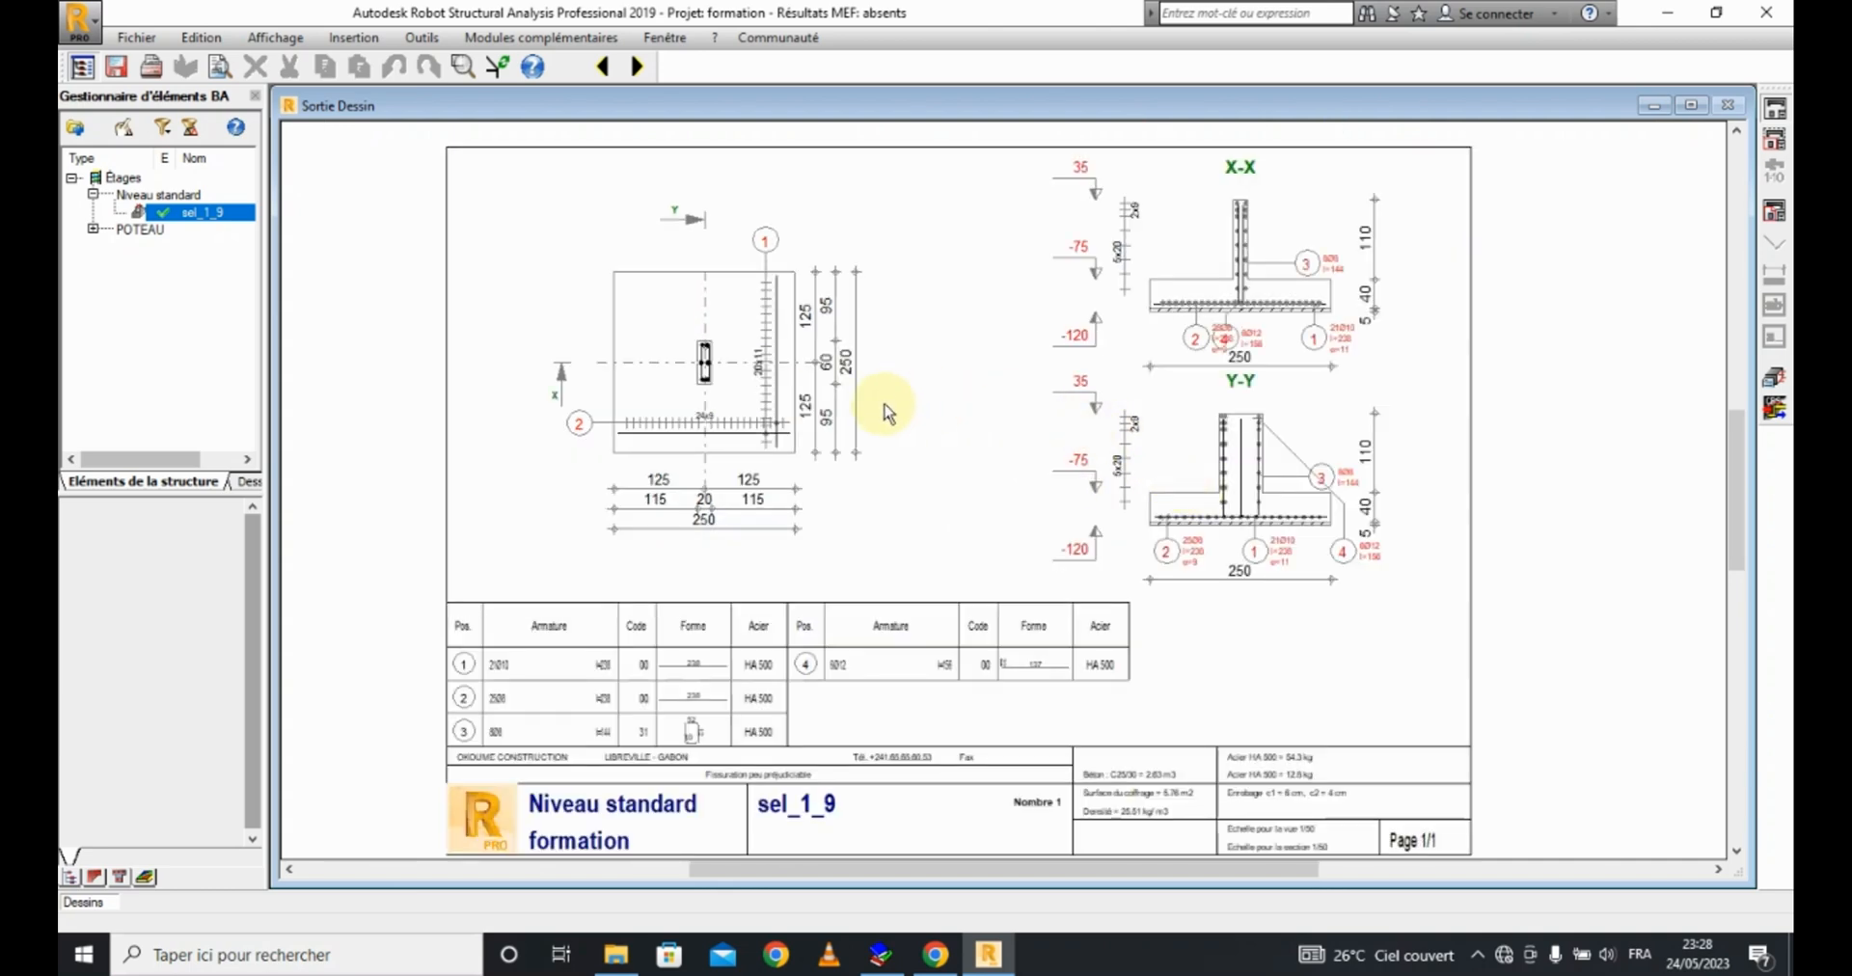
{"action": "left_click", "coordinate": [1775, 376]}
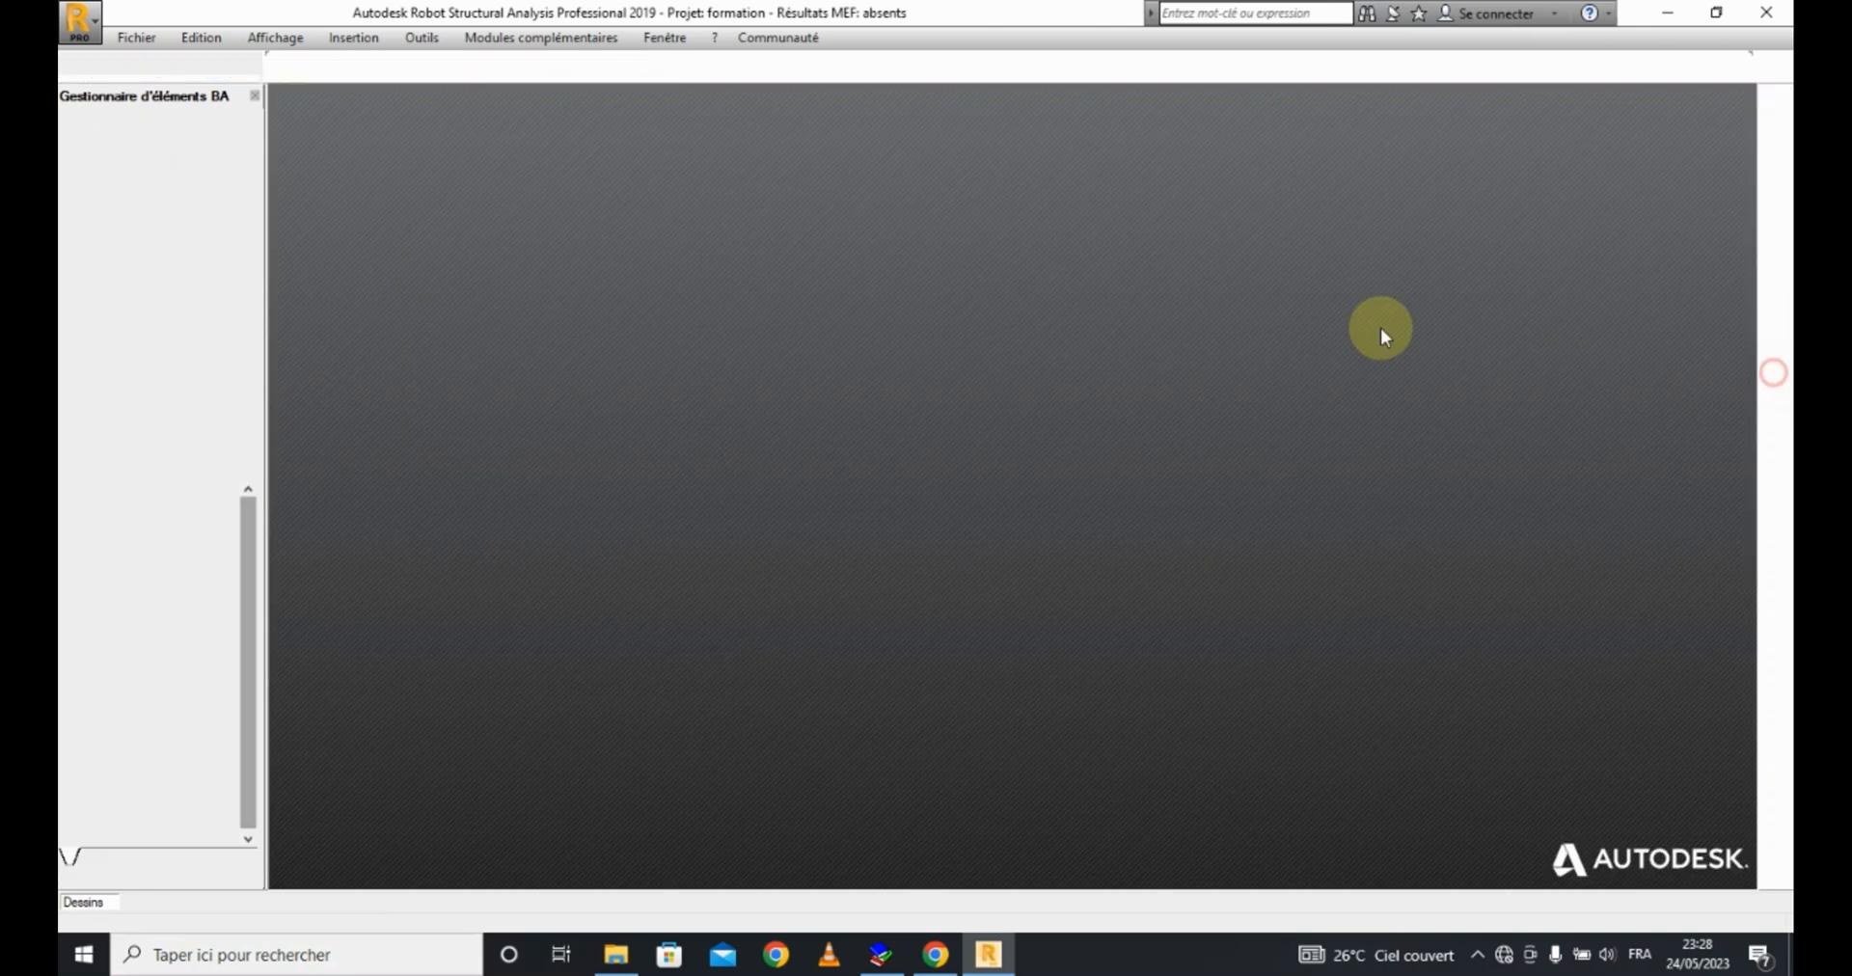
Step: Delete the column's 8 mm stirrups and 12 mm transverse bars, and check the footing's execution drawing
{"action": "scroll", "coordinate": [623, 275], "scroll_direction": "up", "scroll_amount": 5}
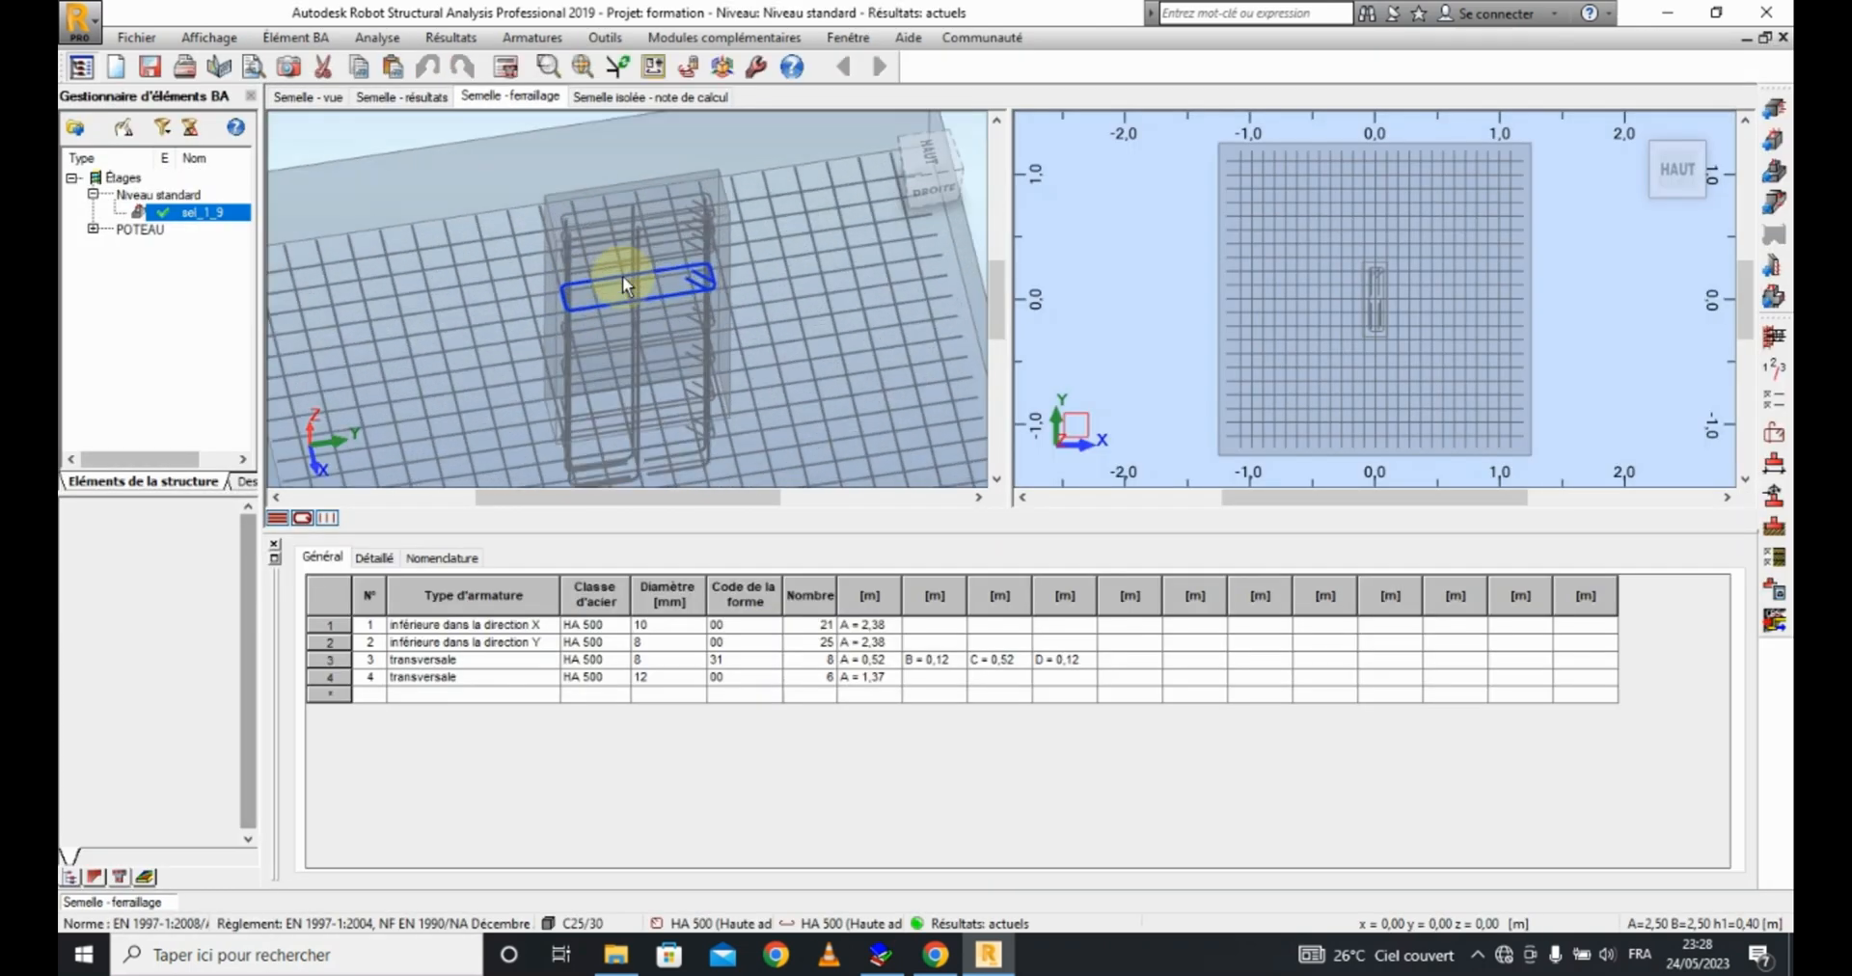
{"action": "left_click", "coordinate": [640, 243]}
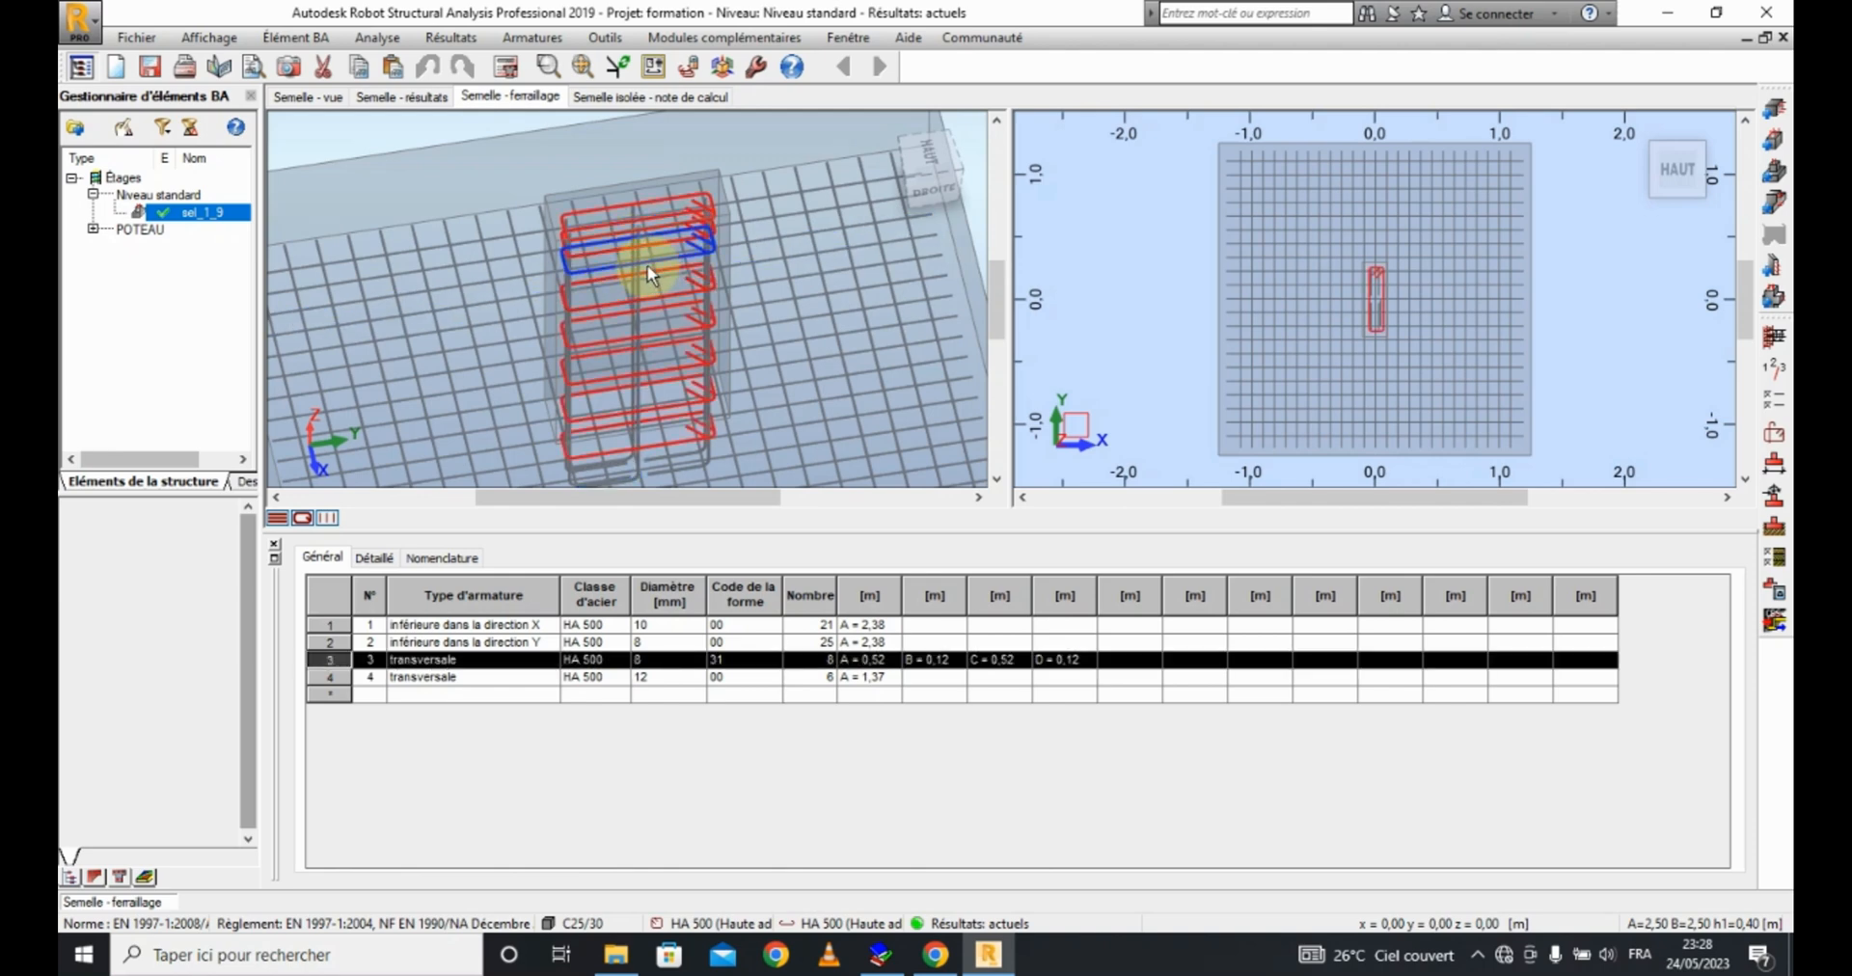
{"action": "key", "text": "Delete"}
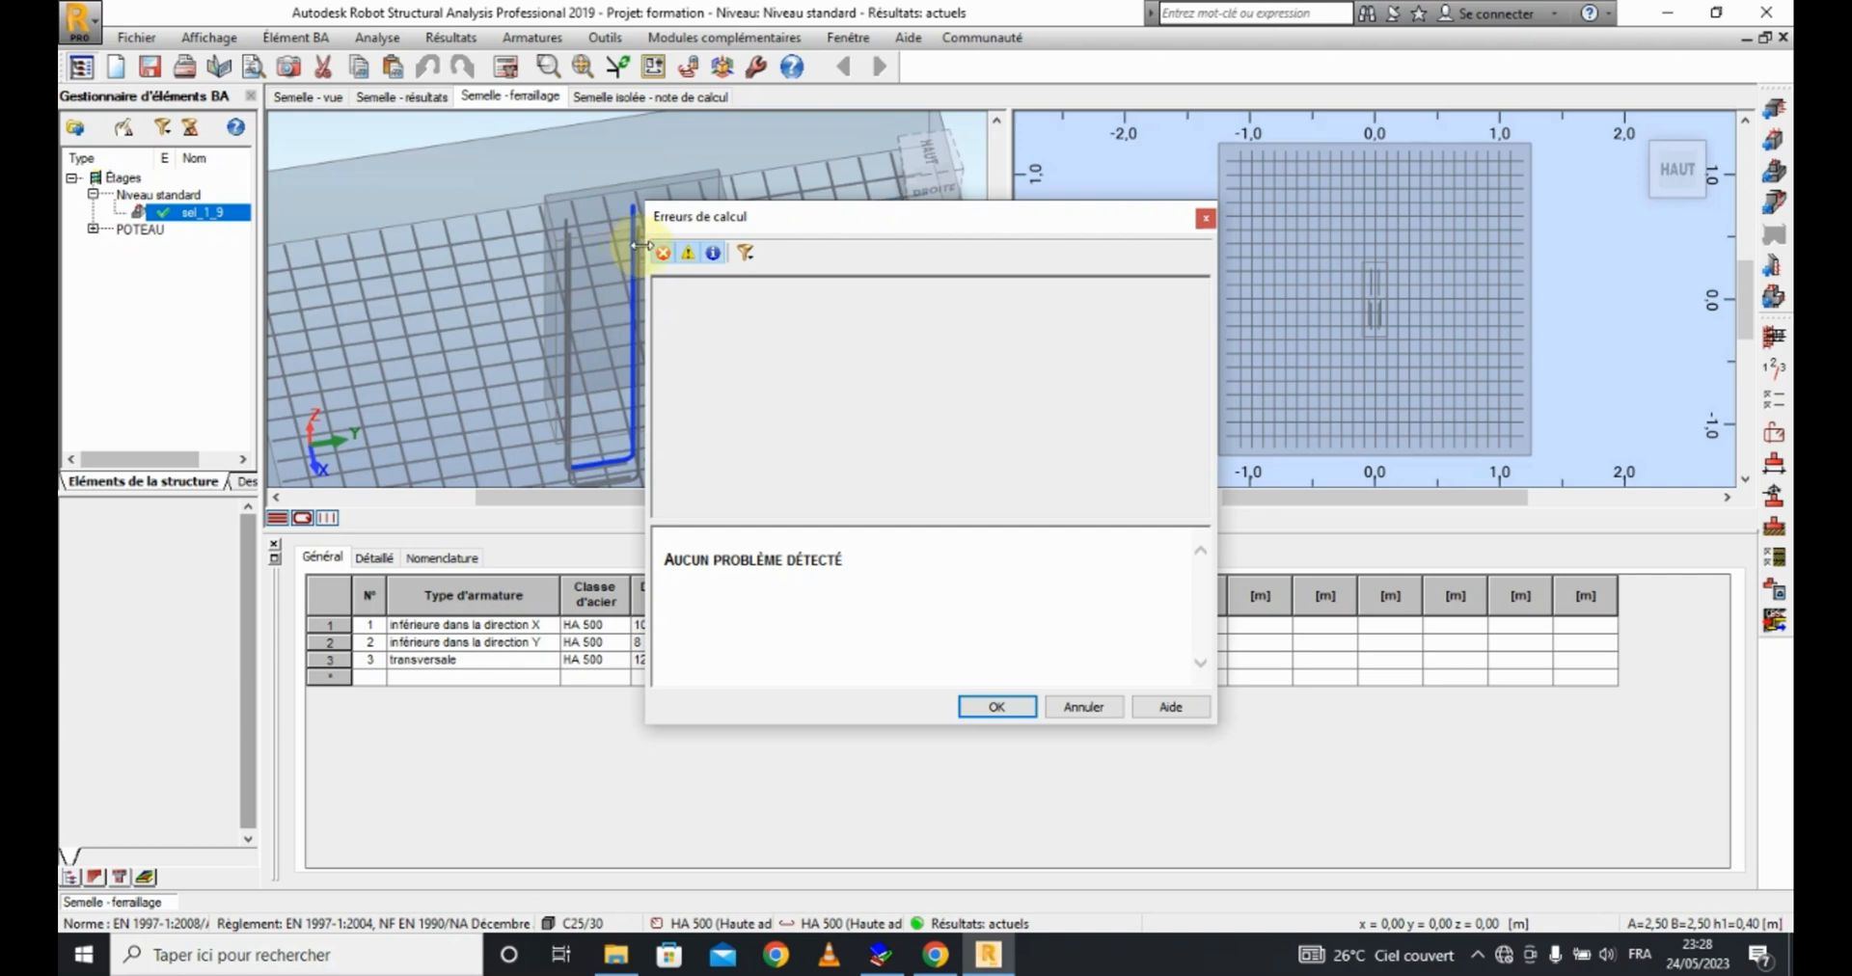
{"action": "left_click", "coordinate": [569, 268]}
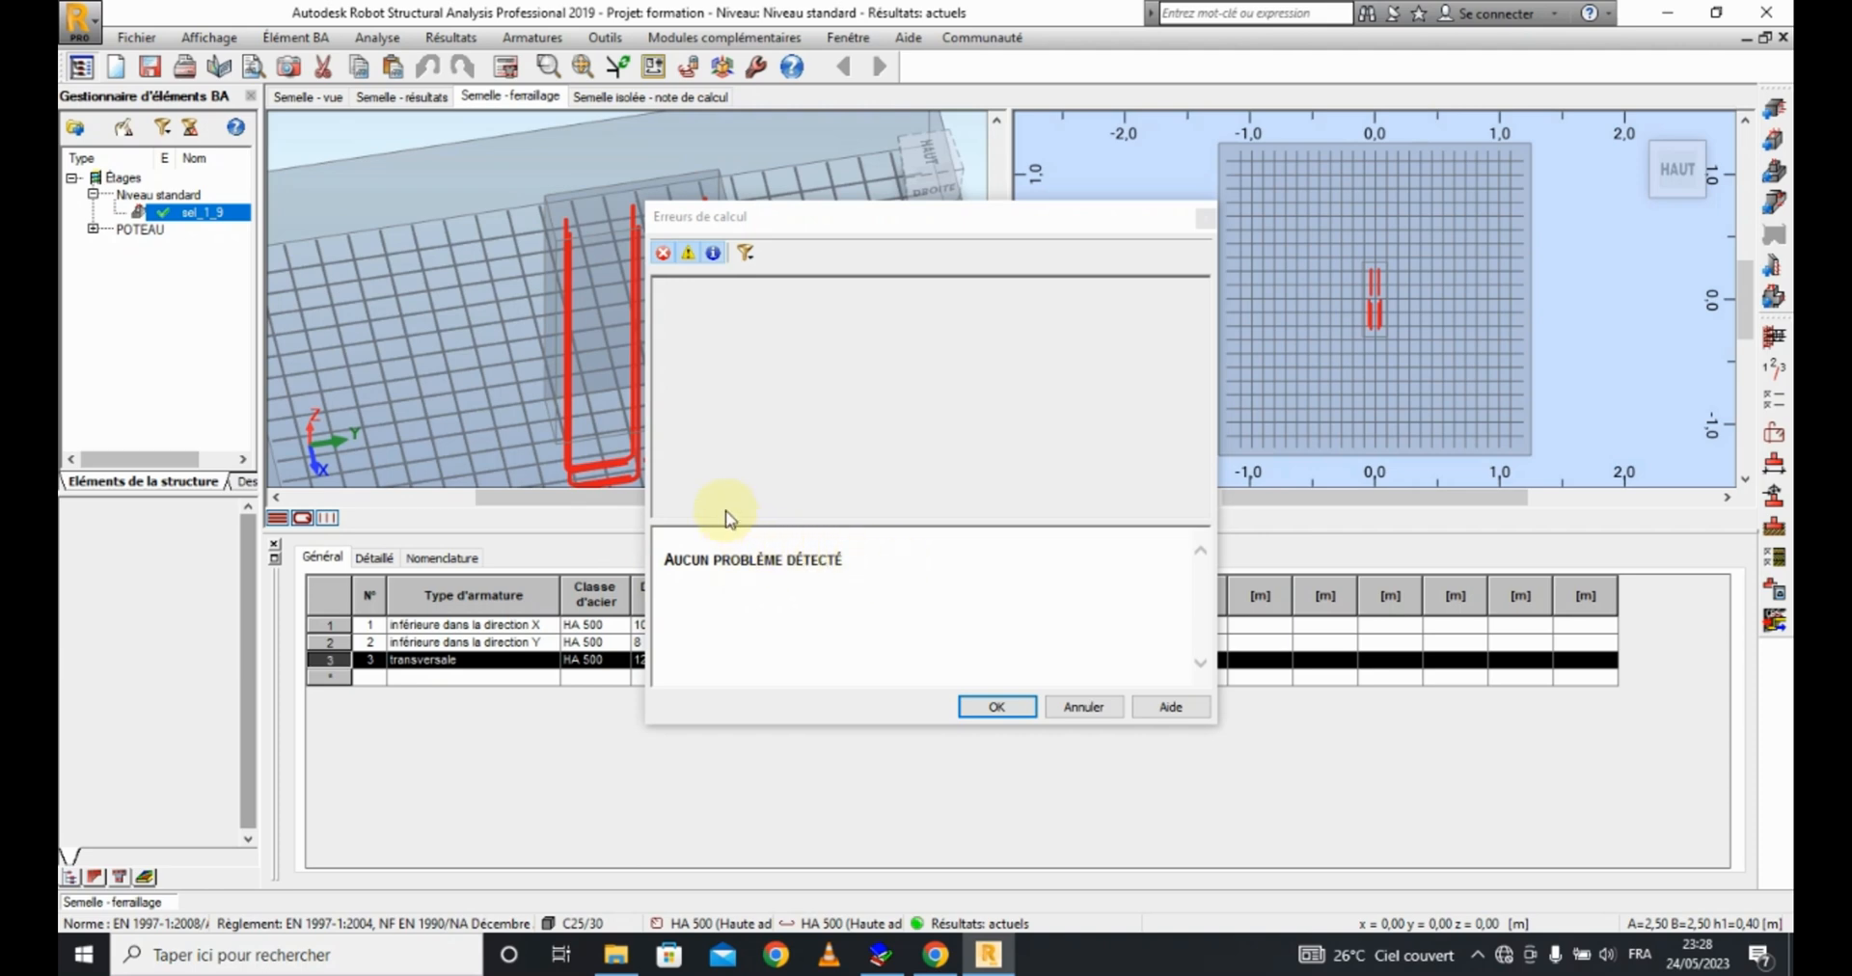
{"action": "key", "text": "Delete"}
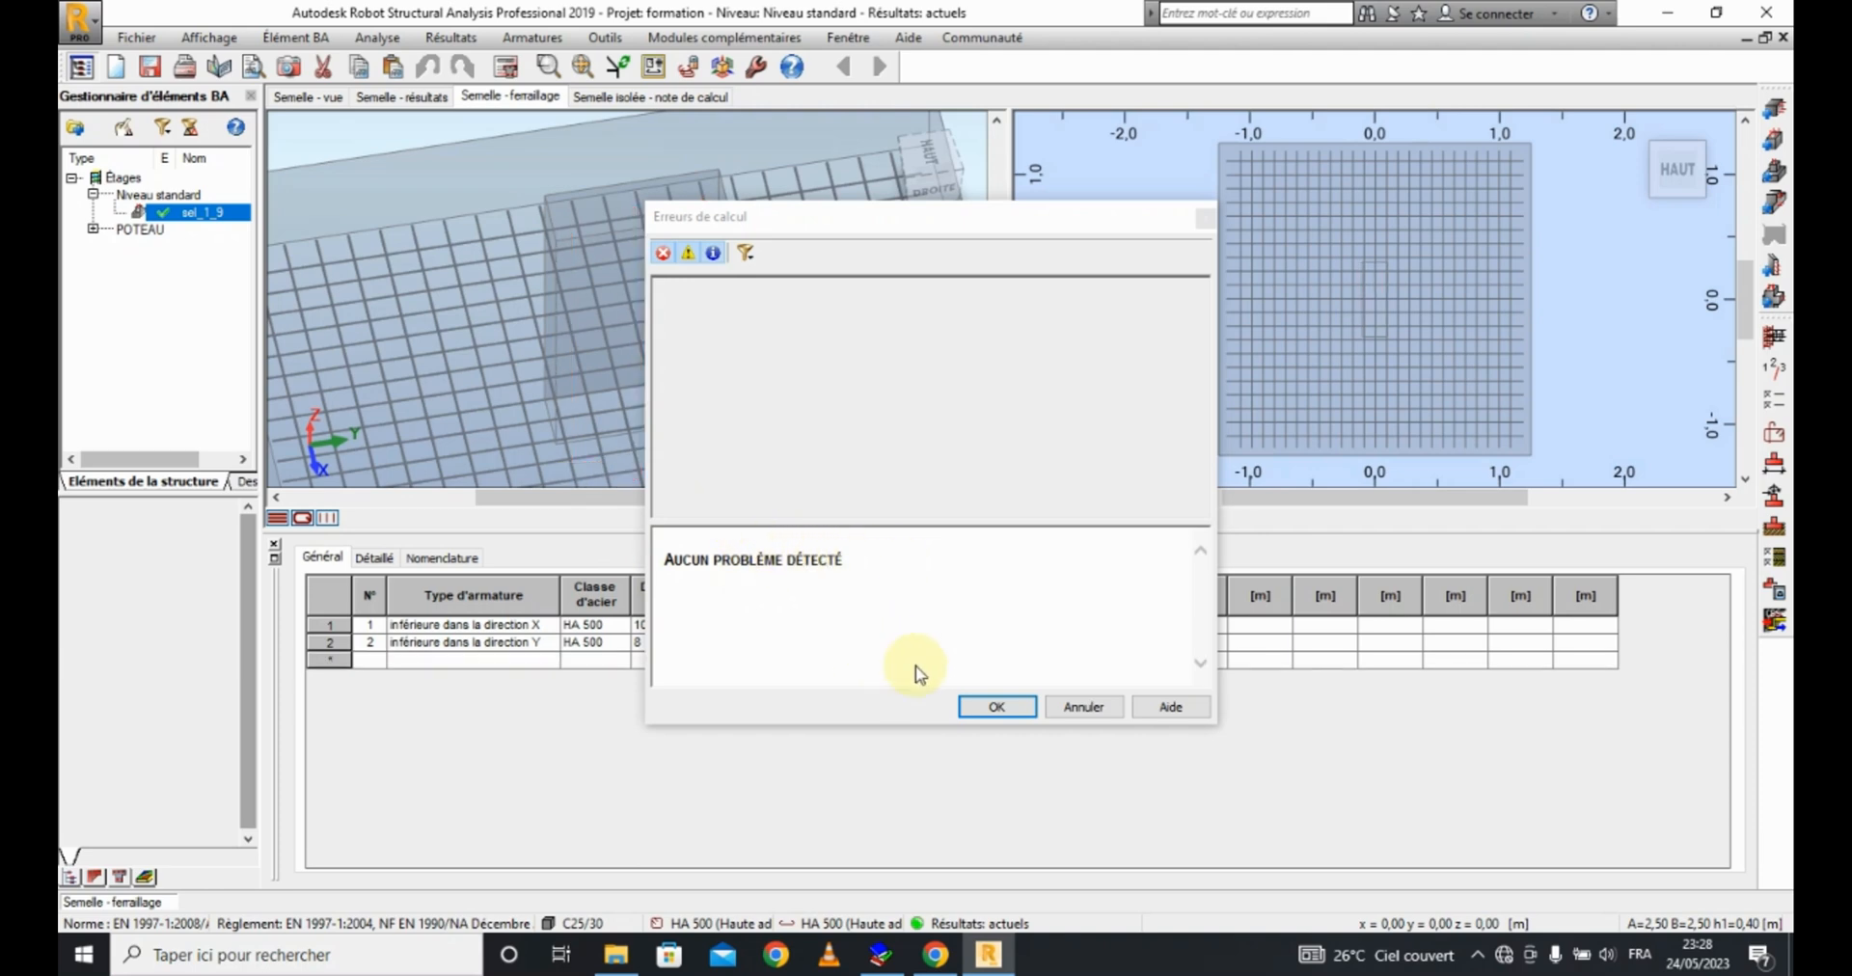
{"action": "left_click", "coordinate": [1000, 711]}
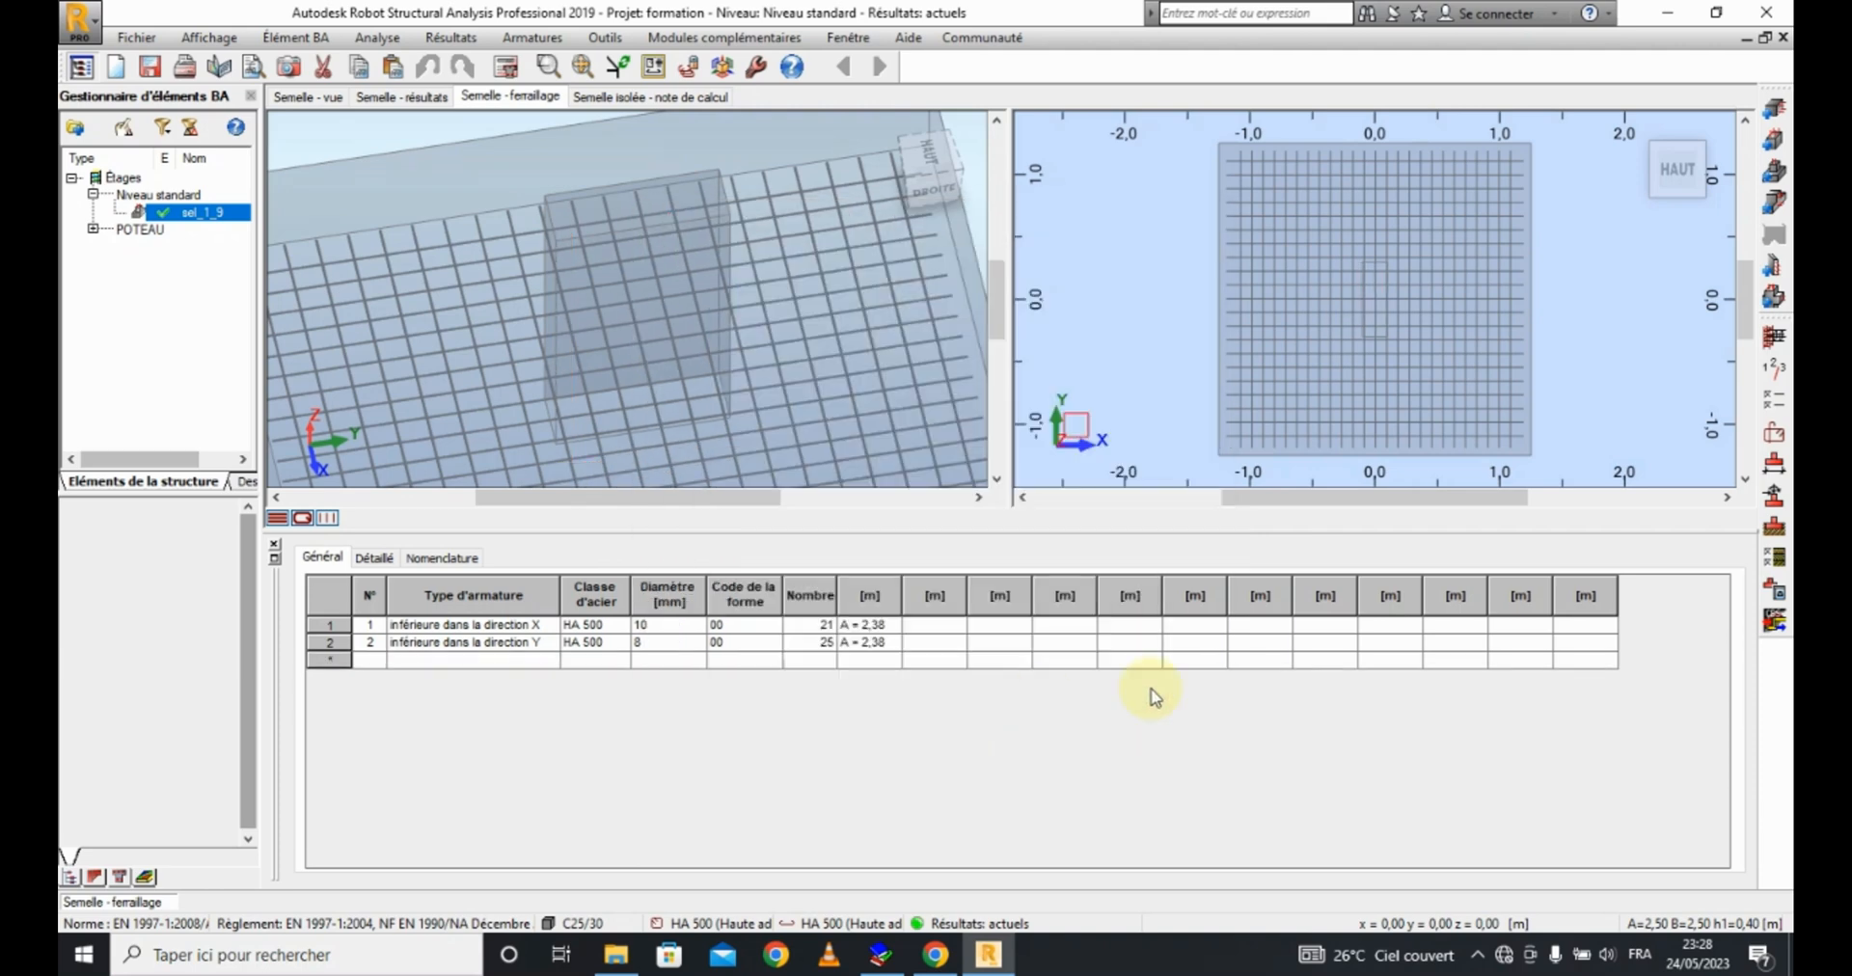
{"action": "left_click", "coordinate": [1779, 588]}
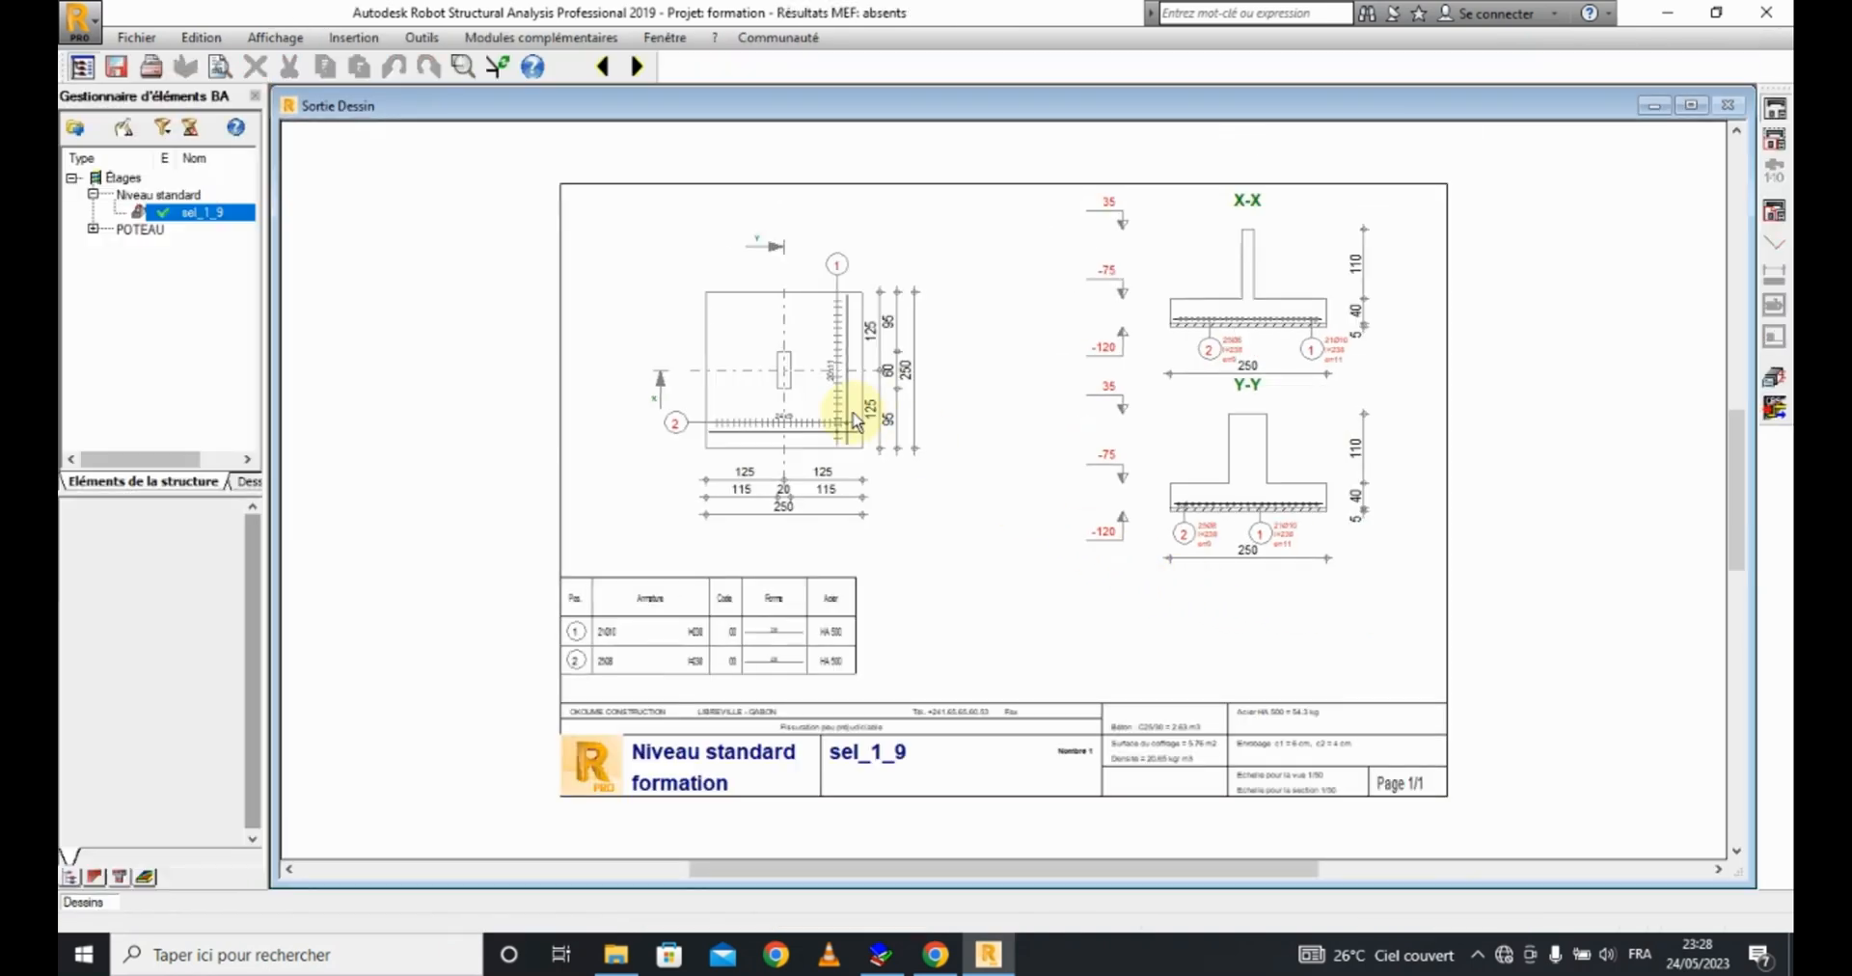
{"action": "scroll", "coordinate": [855, 422], "scroll_direction": "up", "scroll_amount": 2}
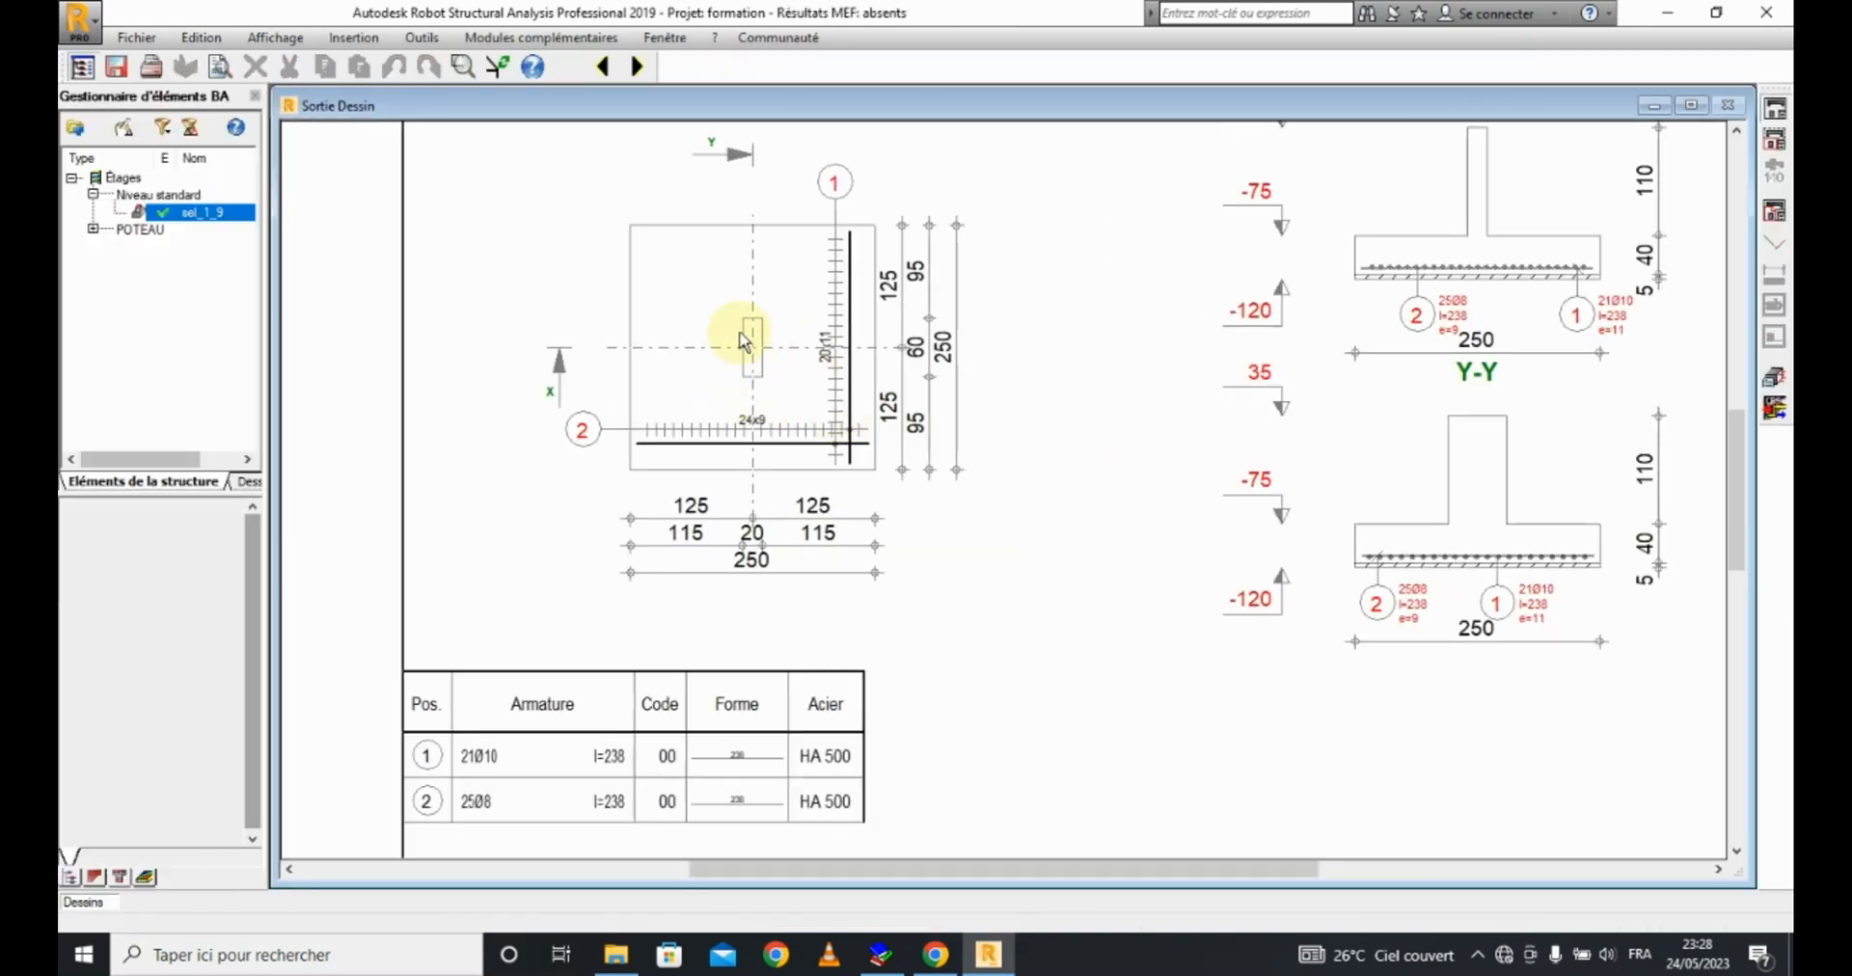
Step: Return to the footing's reinforcement view and delete the 8 mm bottom bars in the Y direction
{"action": "left_click", "coordinate": [1775, 408]}
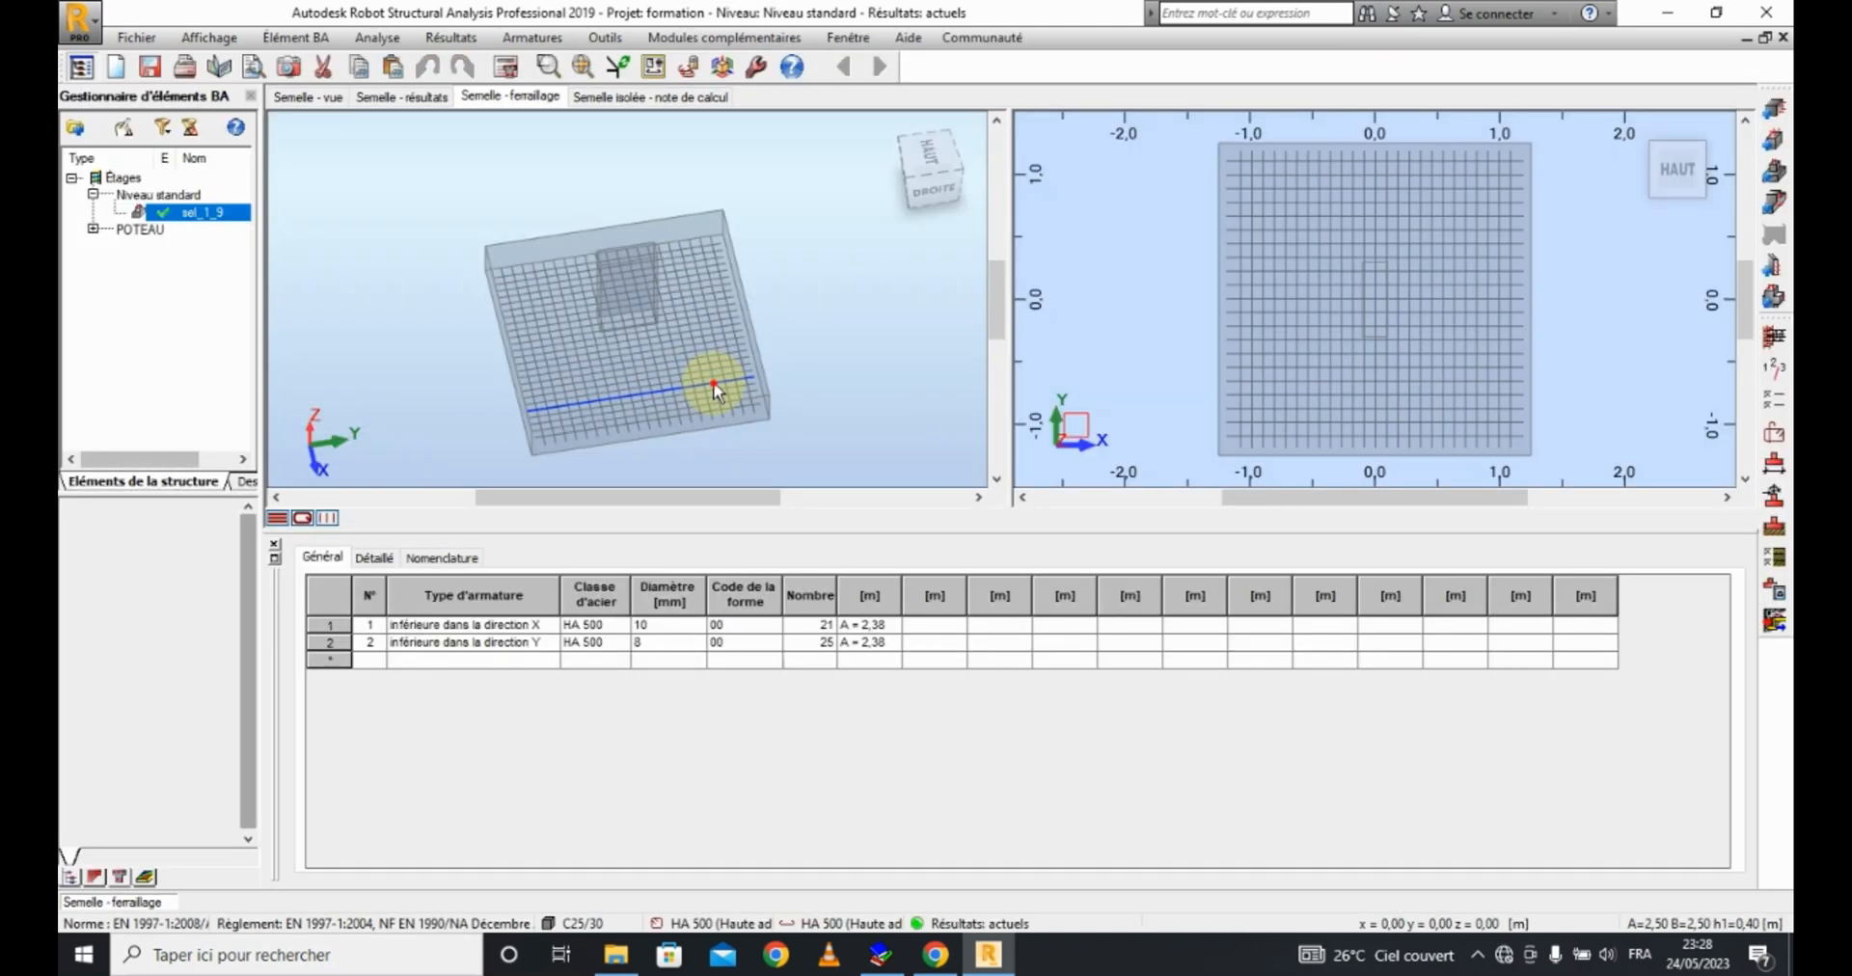
{"action": "left_click", "coordinate": [713, 387]}
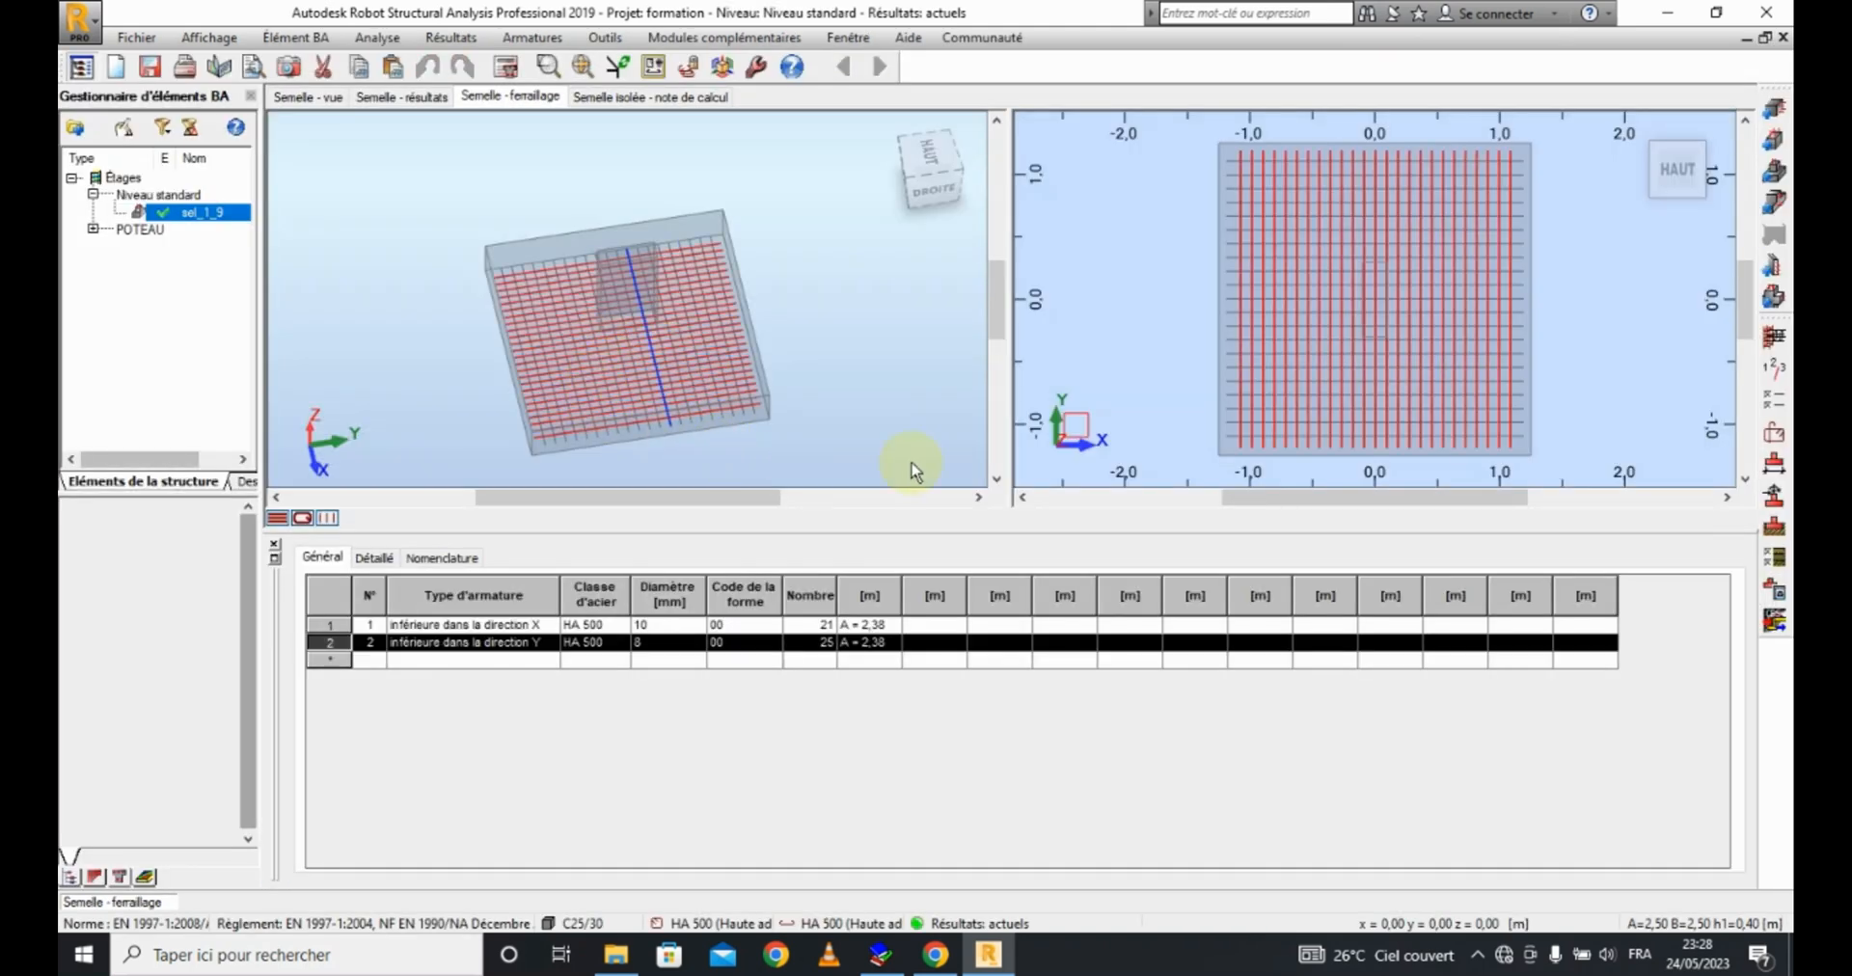
{"action": "left_click", "coordinate": [909, 369]}
{"action": "left_click", "coordinate": [718, 367]}
{"action": "left_click", "coordinate": [744, 457]}
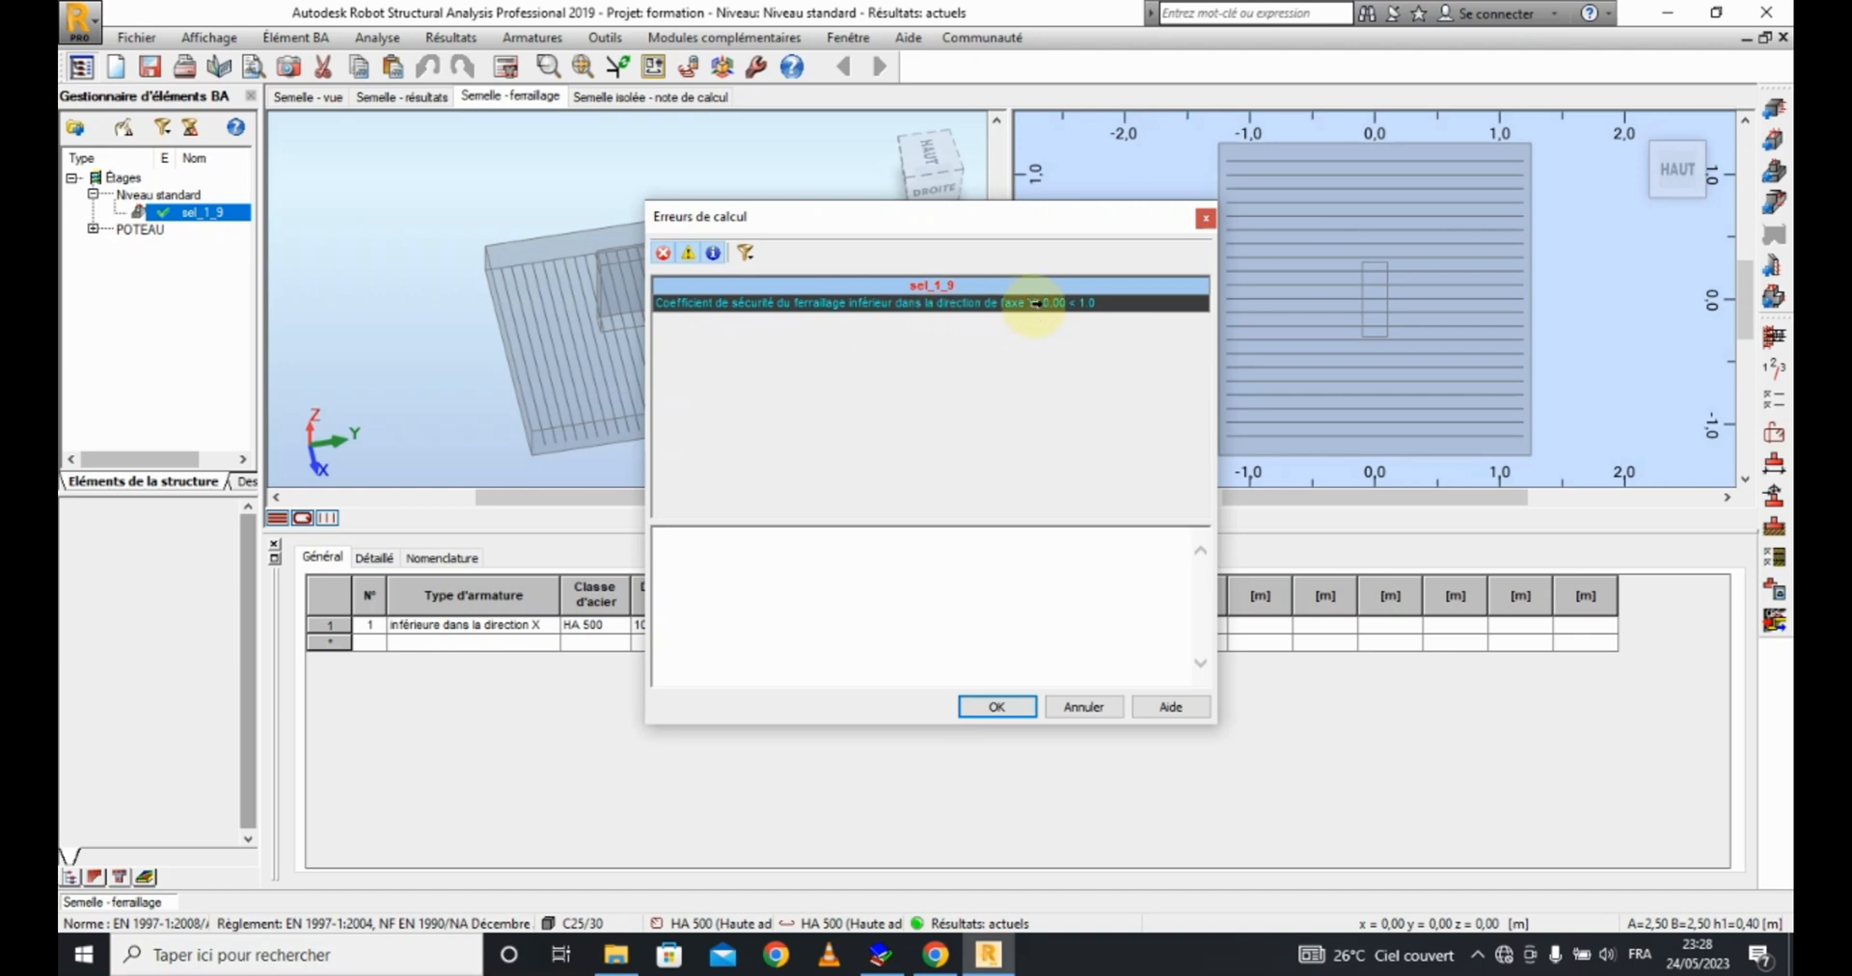
{"action": "left_click", "coordinate": [1000, 707]}
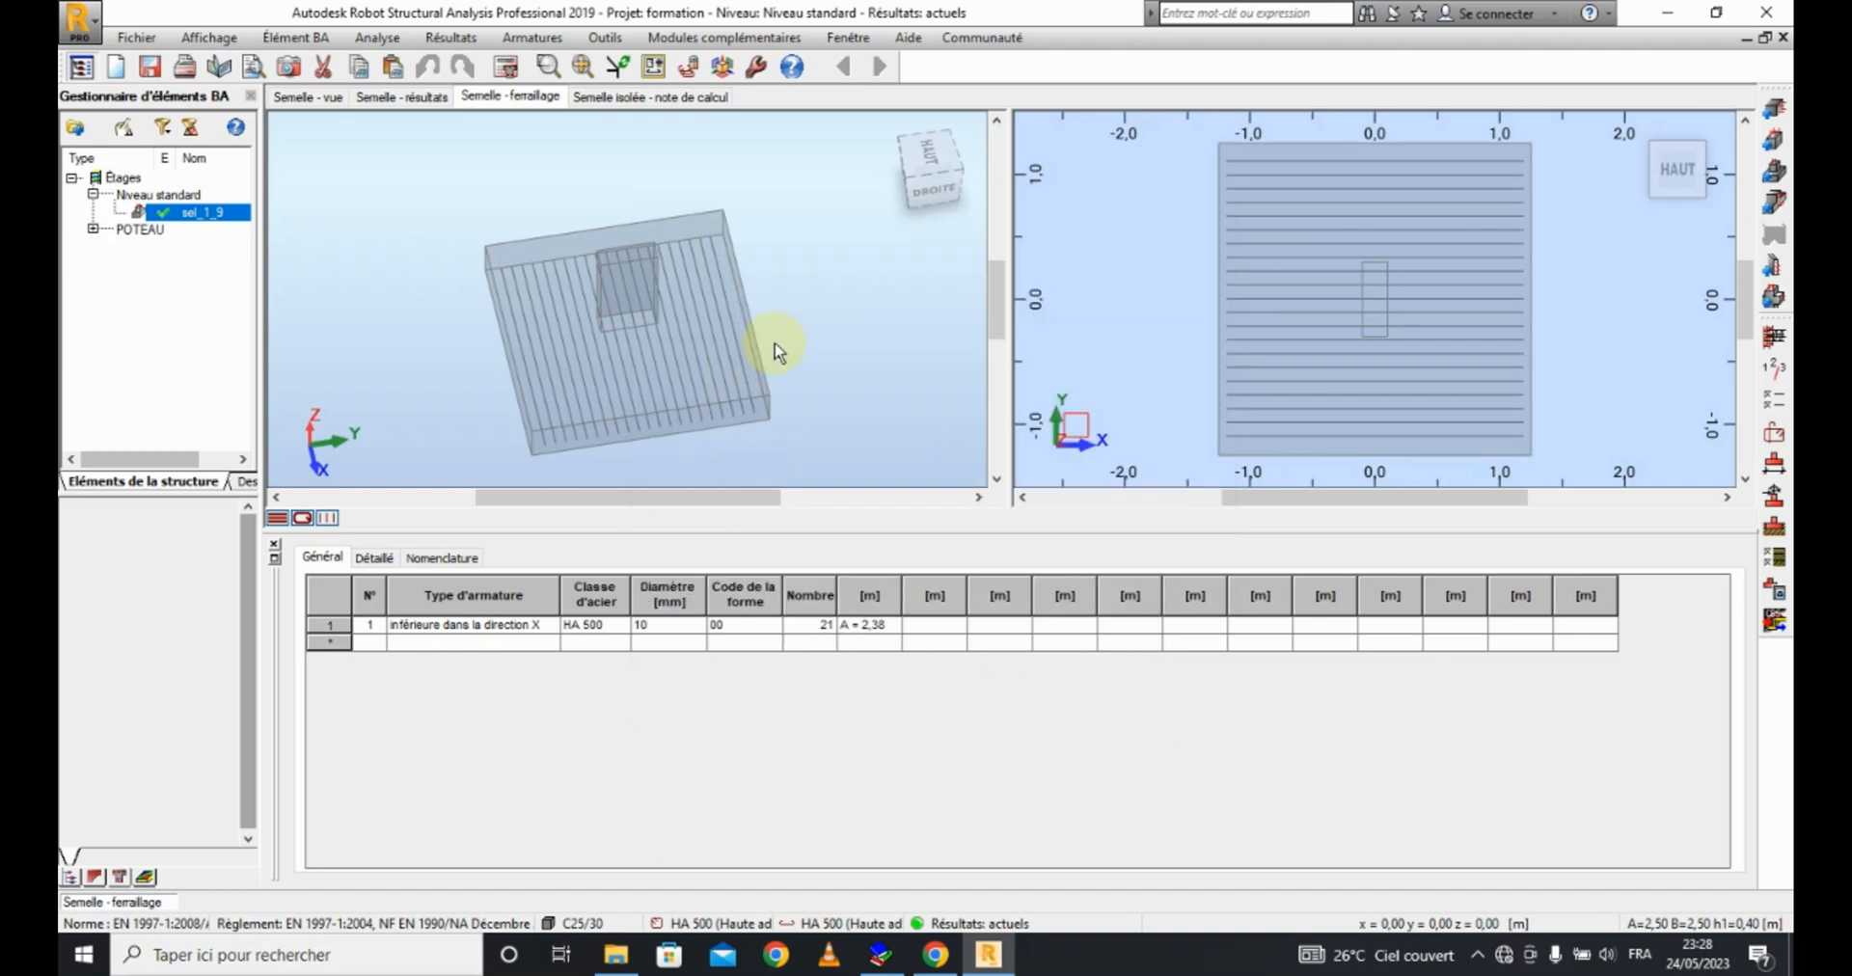
Step: Generate the footing's execution drawing and check the bottom bars on the plan view
{"action": "left_click", "coordinate": [1773, 620]}
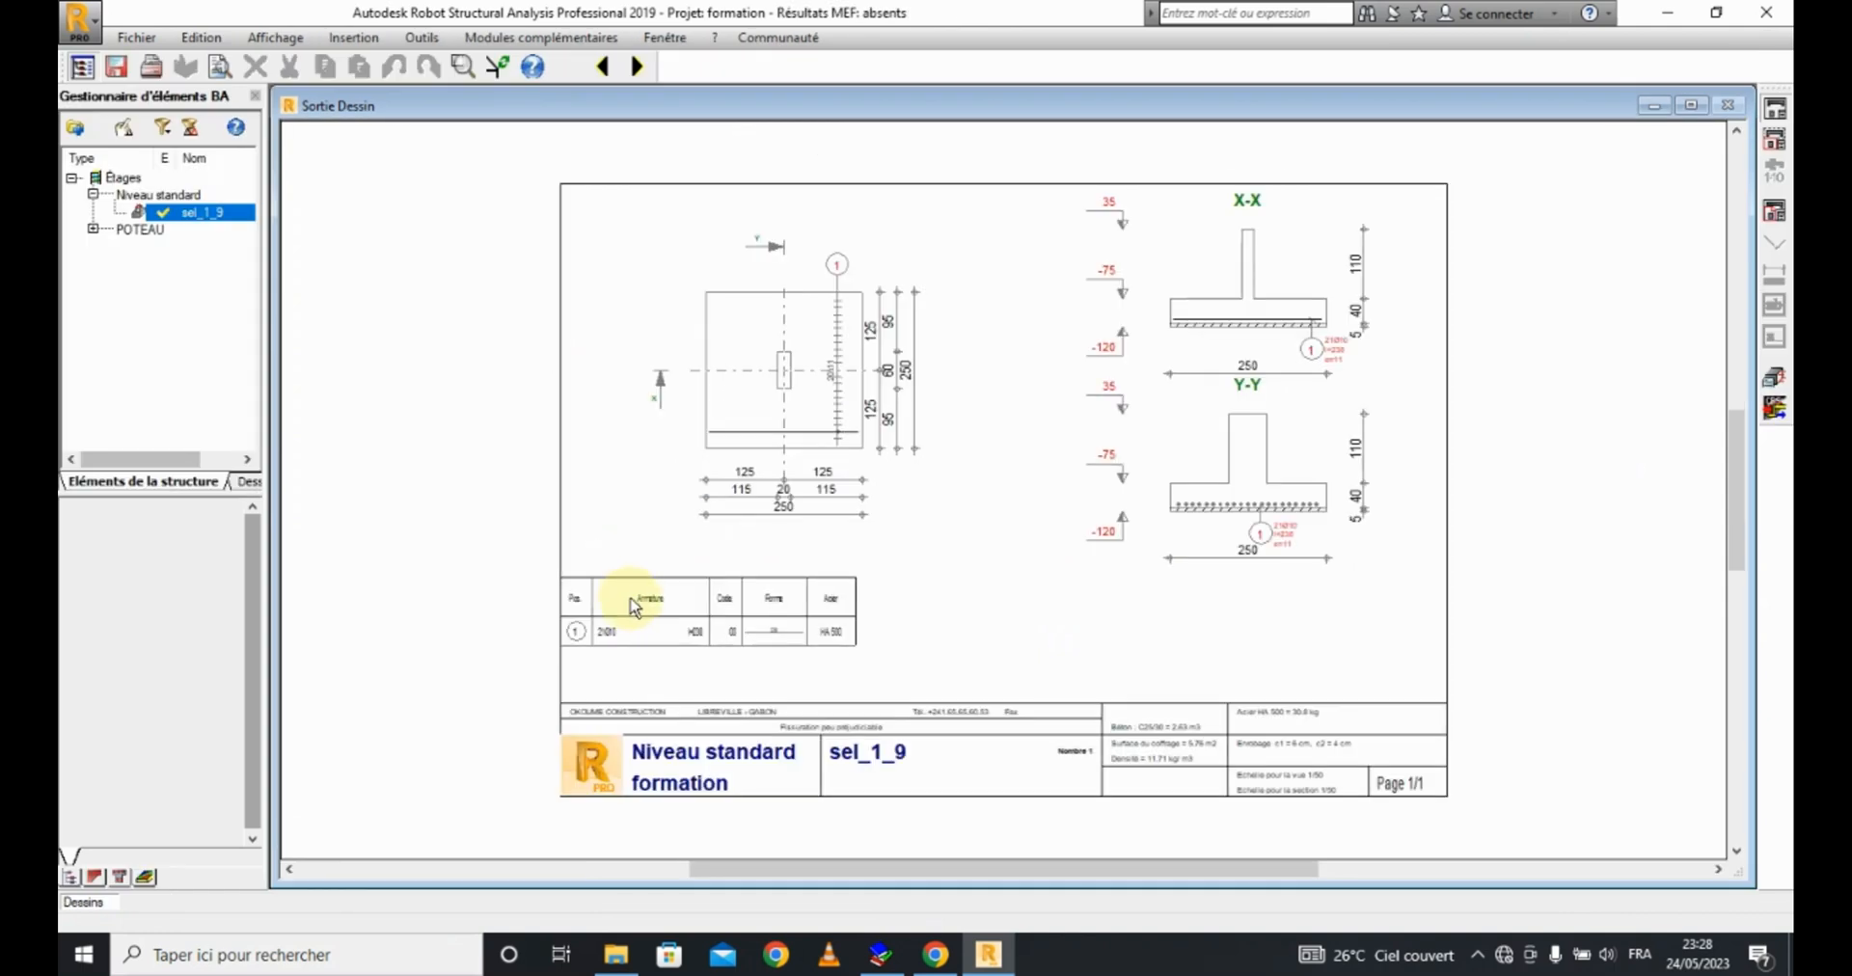
{"action": "scroll", "coordinate": [733, 444], "scroll_direction": "up", "scroll_amount": 4}
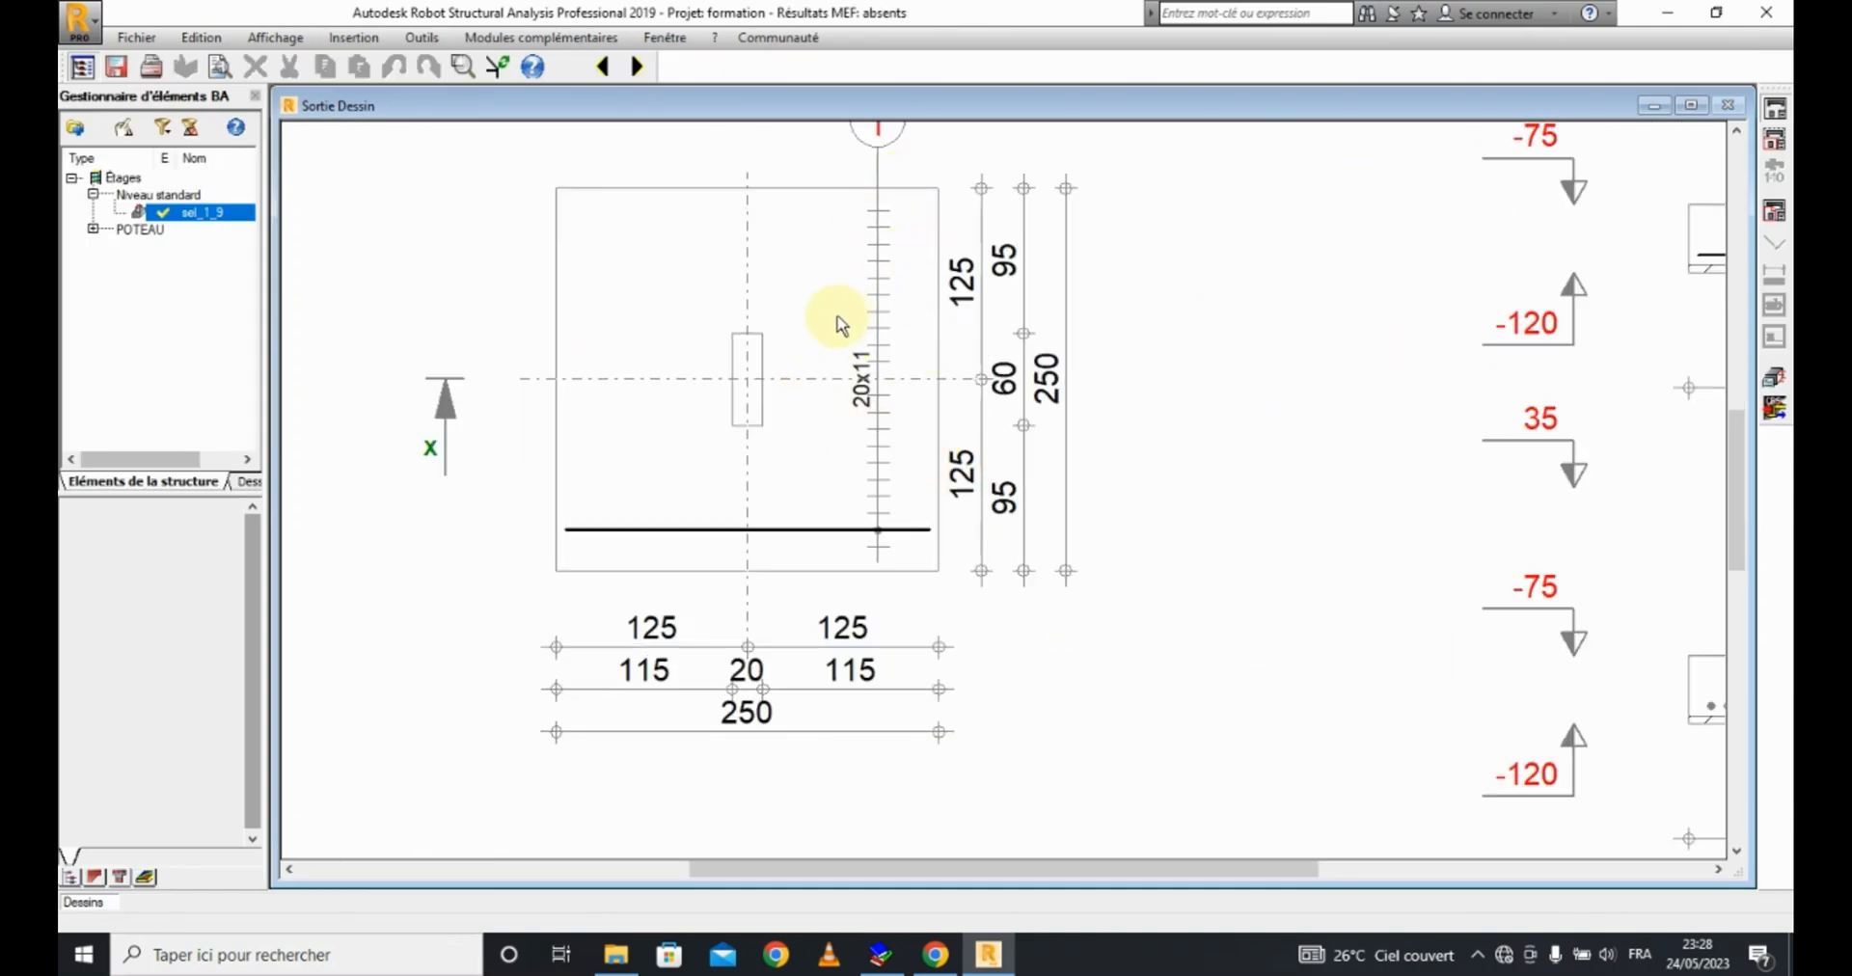
{"action": "scroll", "coordinate": [558, 380], "scroll_direction": "down", "scroll_amount": 5}
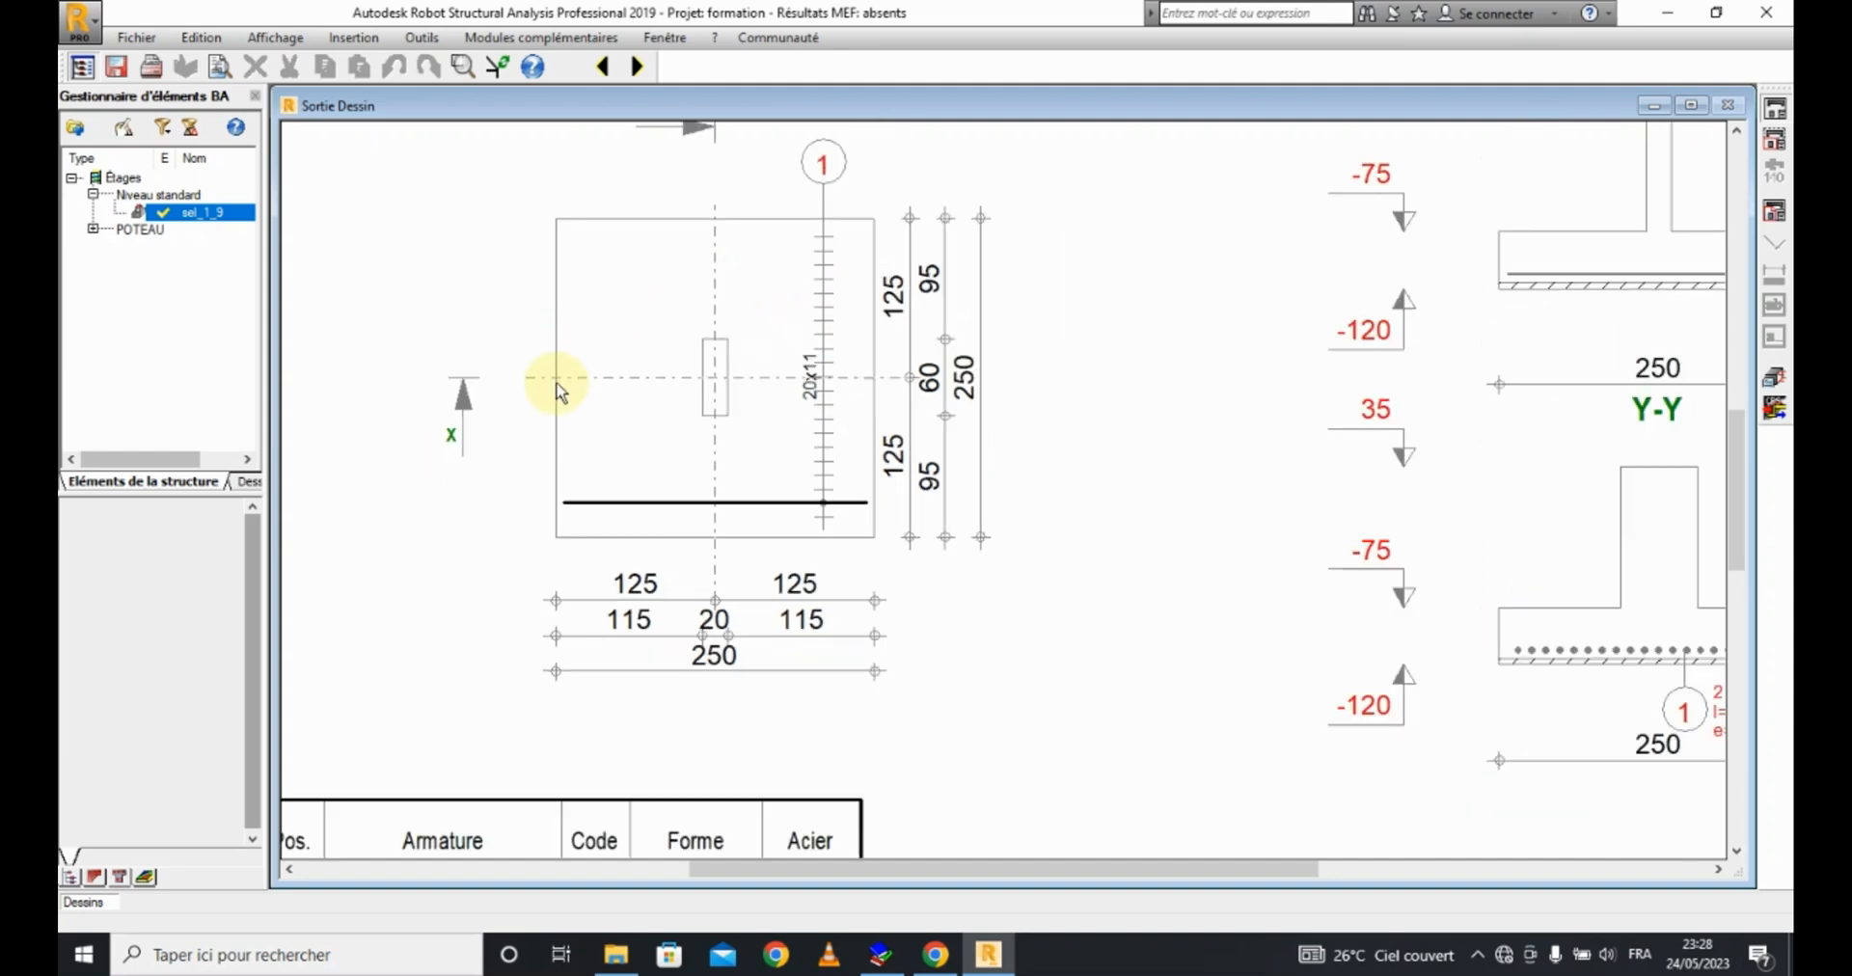
{"action": "scroll", "coordinate": [570, 391], "scroll_direction": "up", "scroll_amount": 3}
{"action": "scroll", "coordinate": [797, 401], "scroll_direction": "down", "scroll_amount": 4}
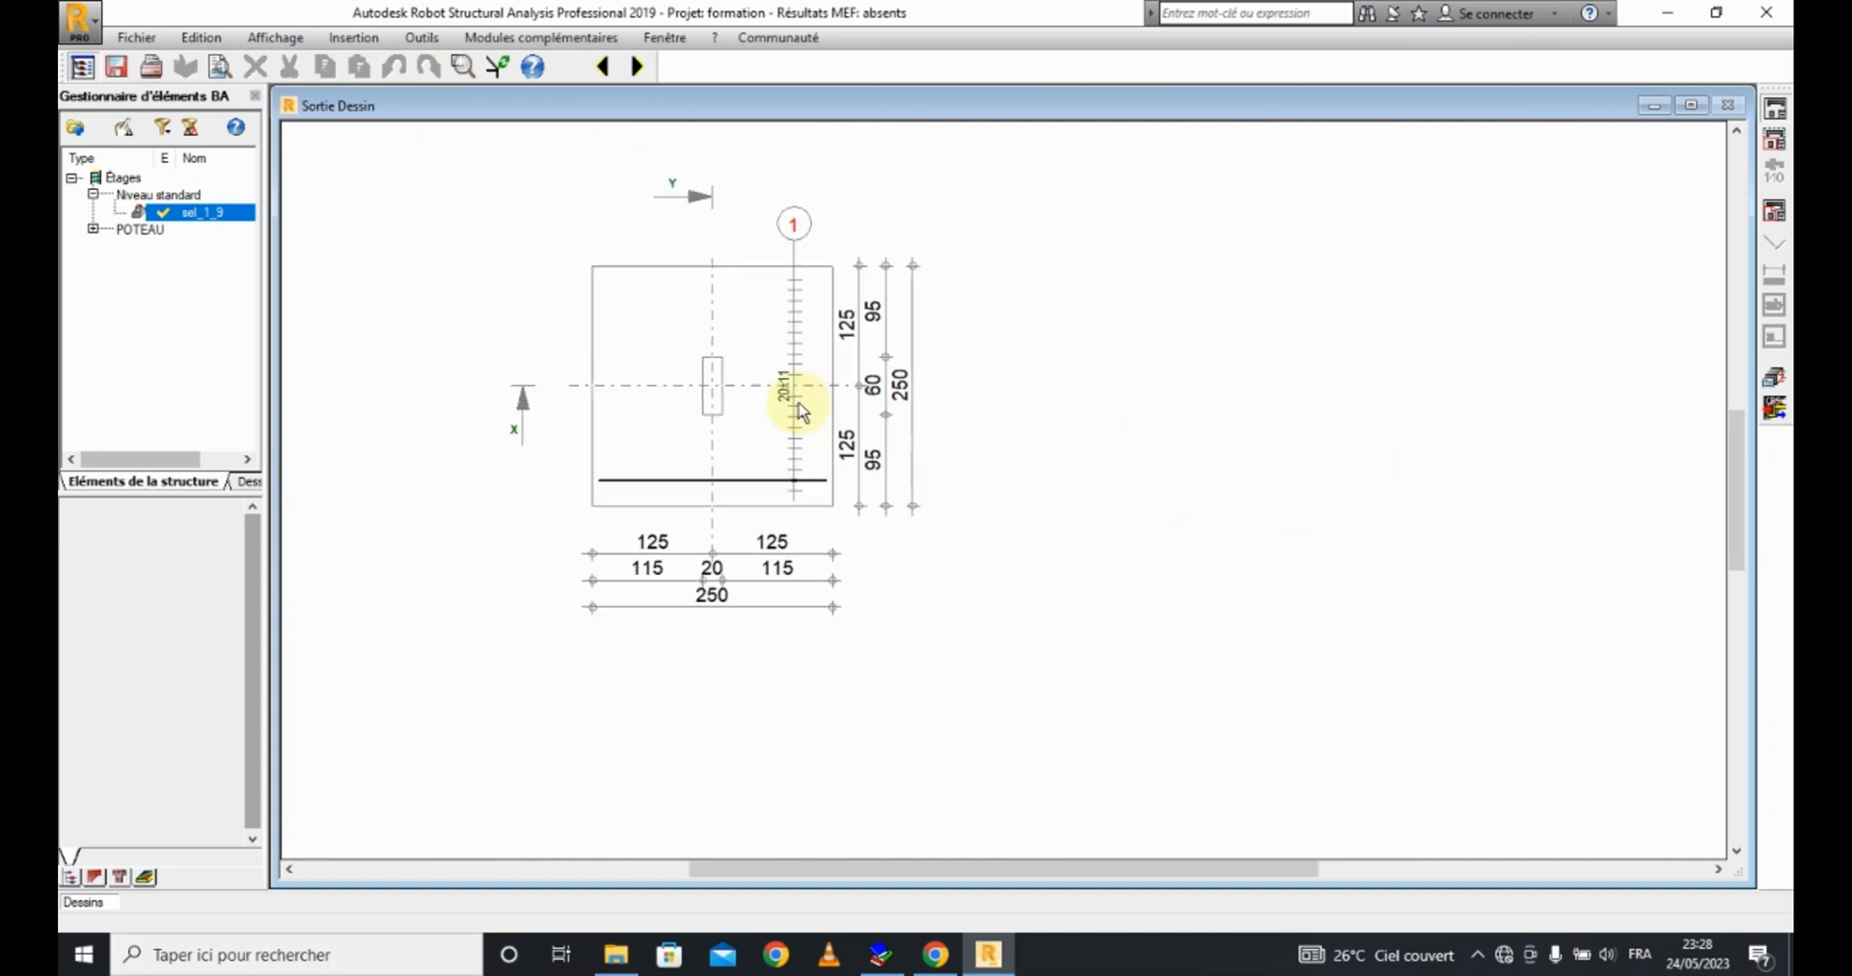
Step: Return to the reinforcement view and recalculate sel_1_9 without saving the manually modified reinforcement
{"action": "left_click", "coordinate": [1774, 376]}
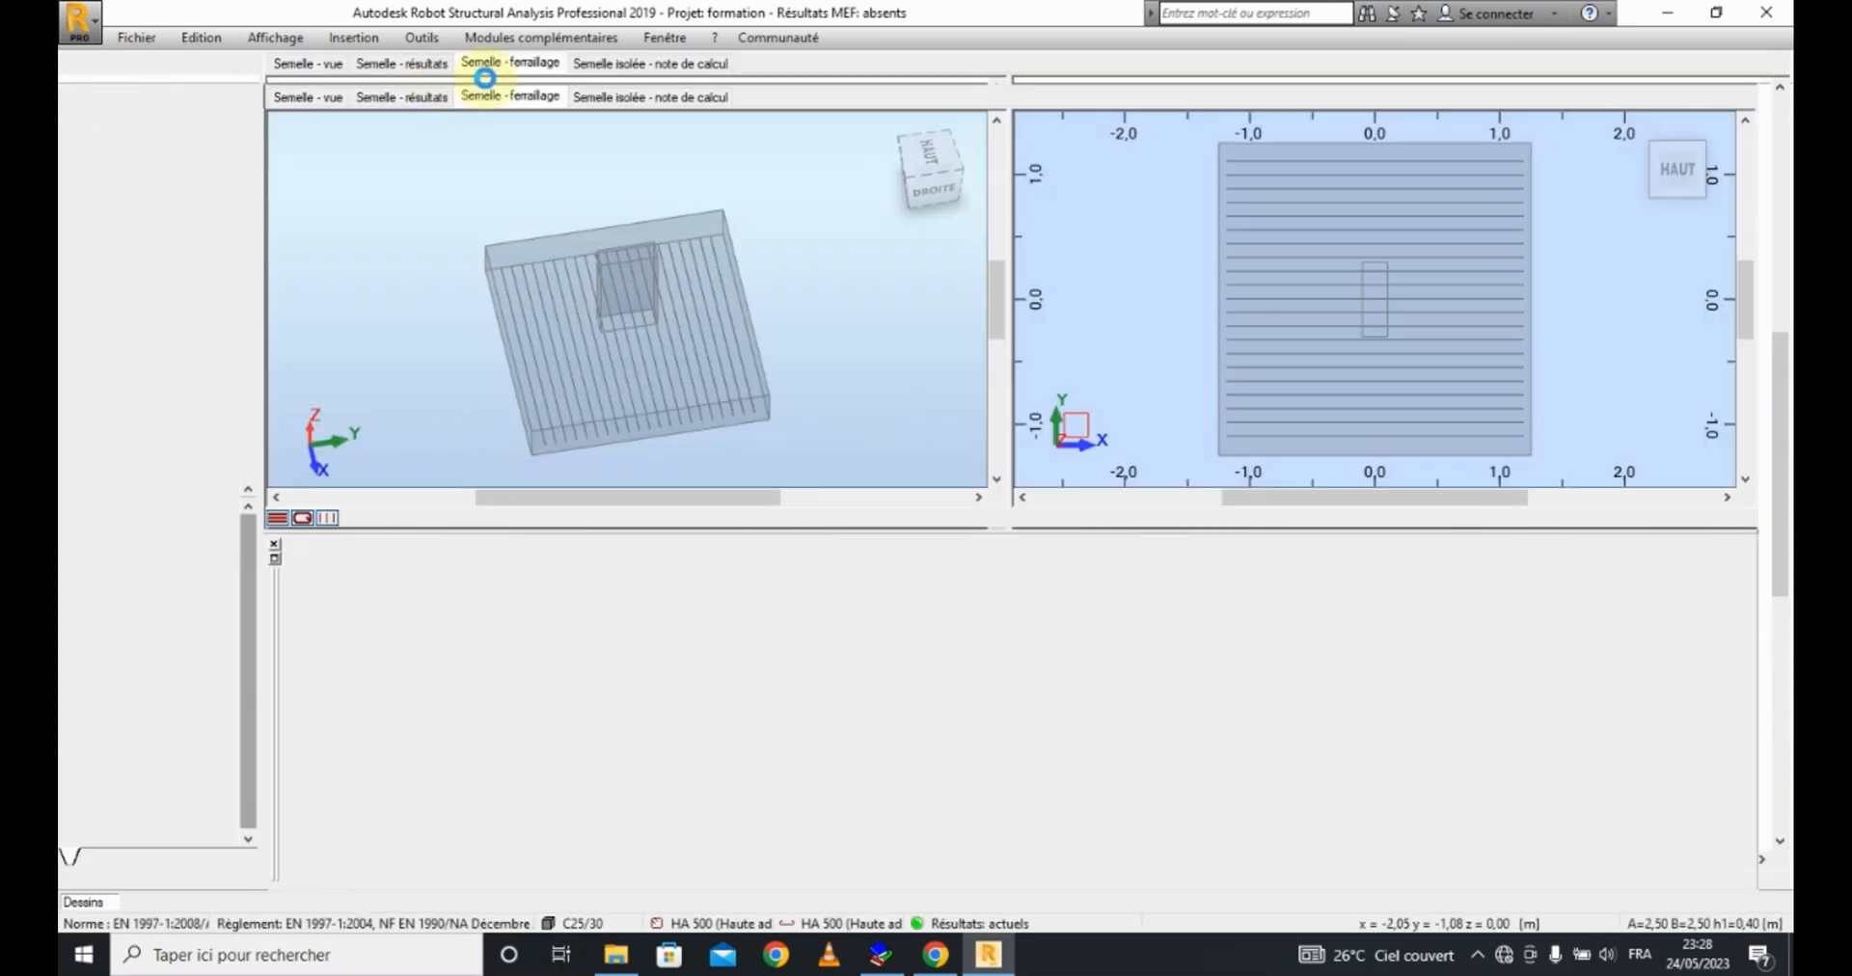
{"action": "left_click", "coordinate": [505, 65]}
{"action": "left_click", "coordinate": [1001, 573]}
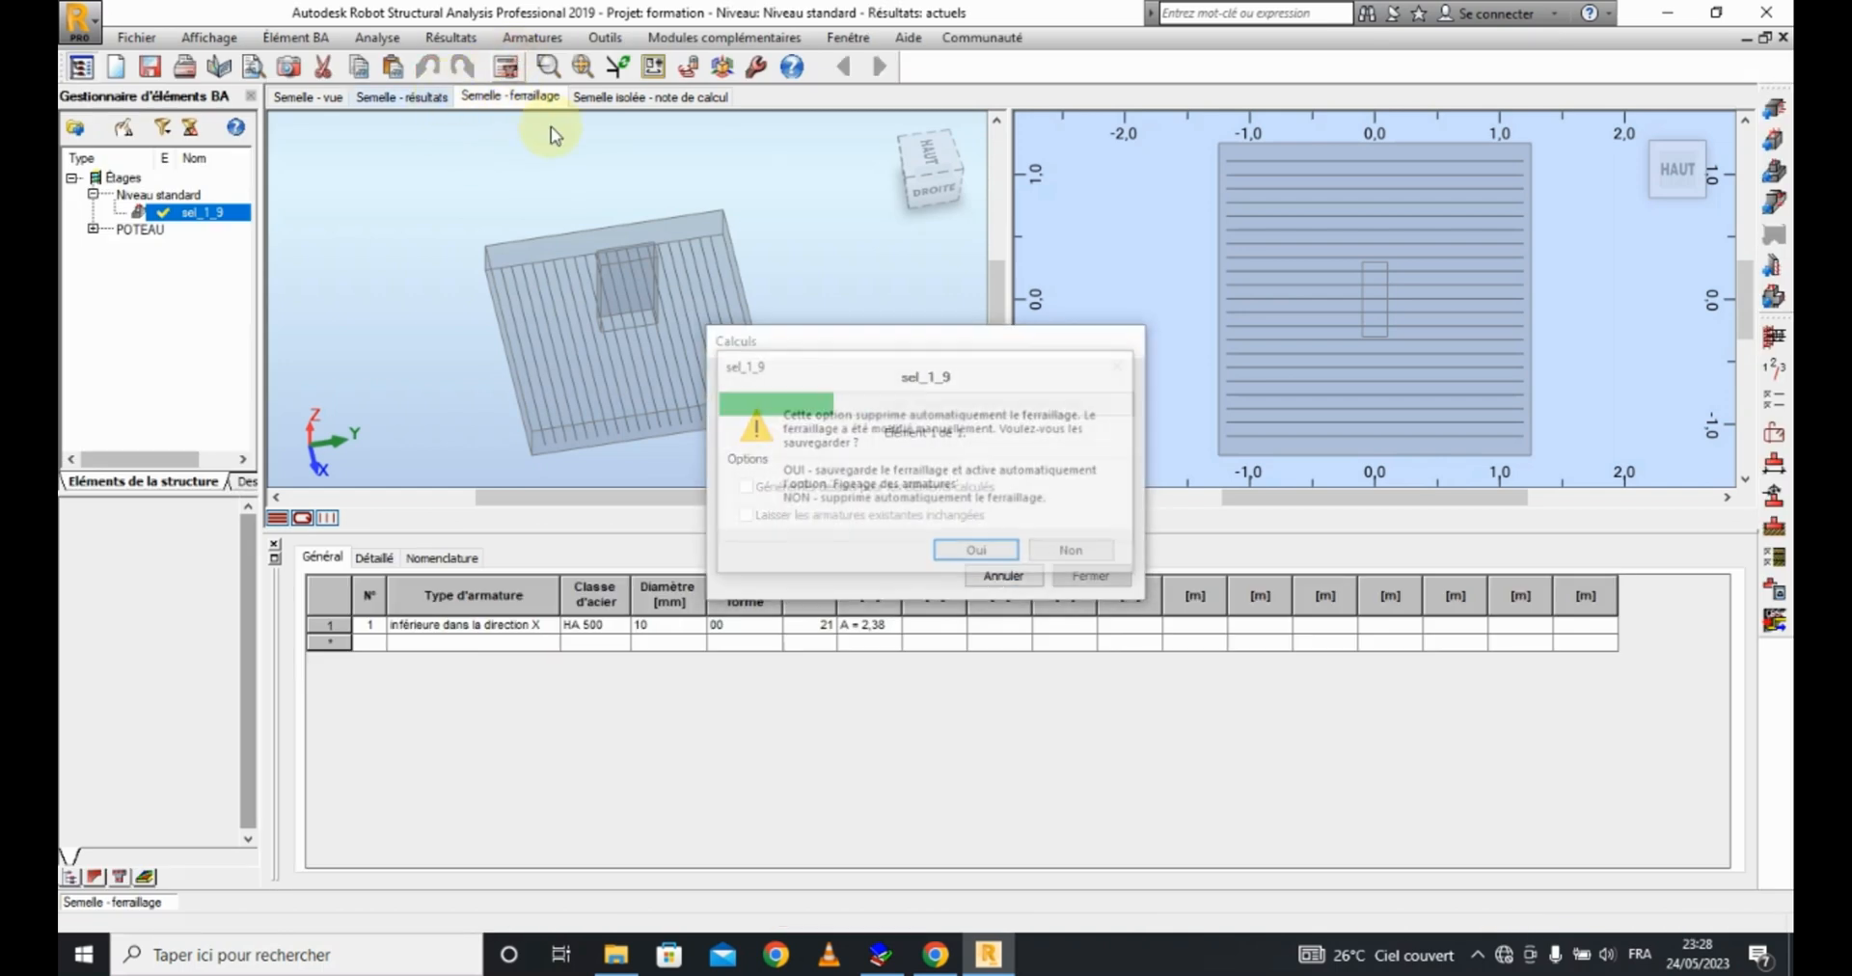
{"action": "left_click", "coordinate": [1061, 555]}
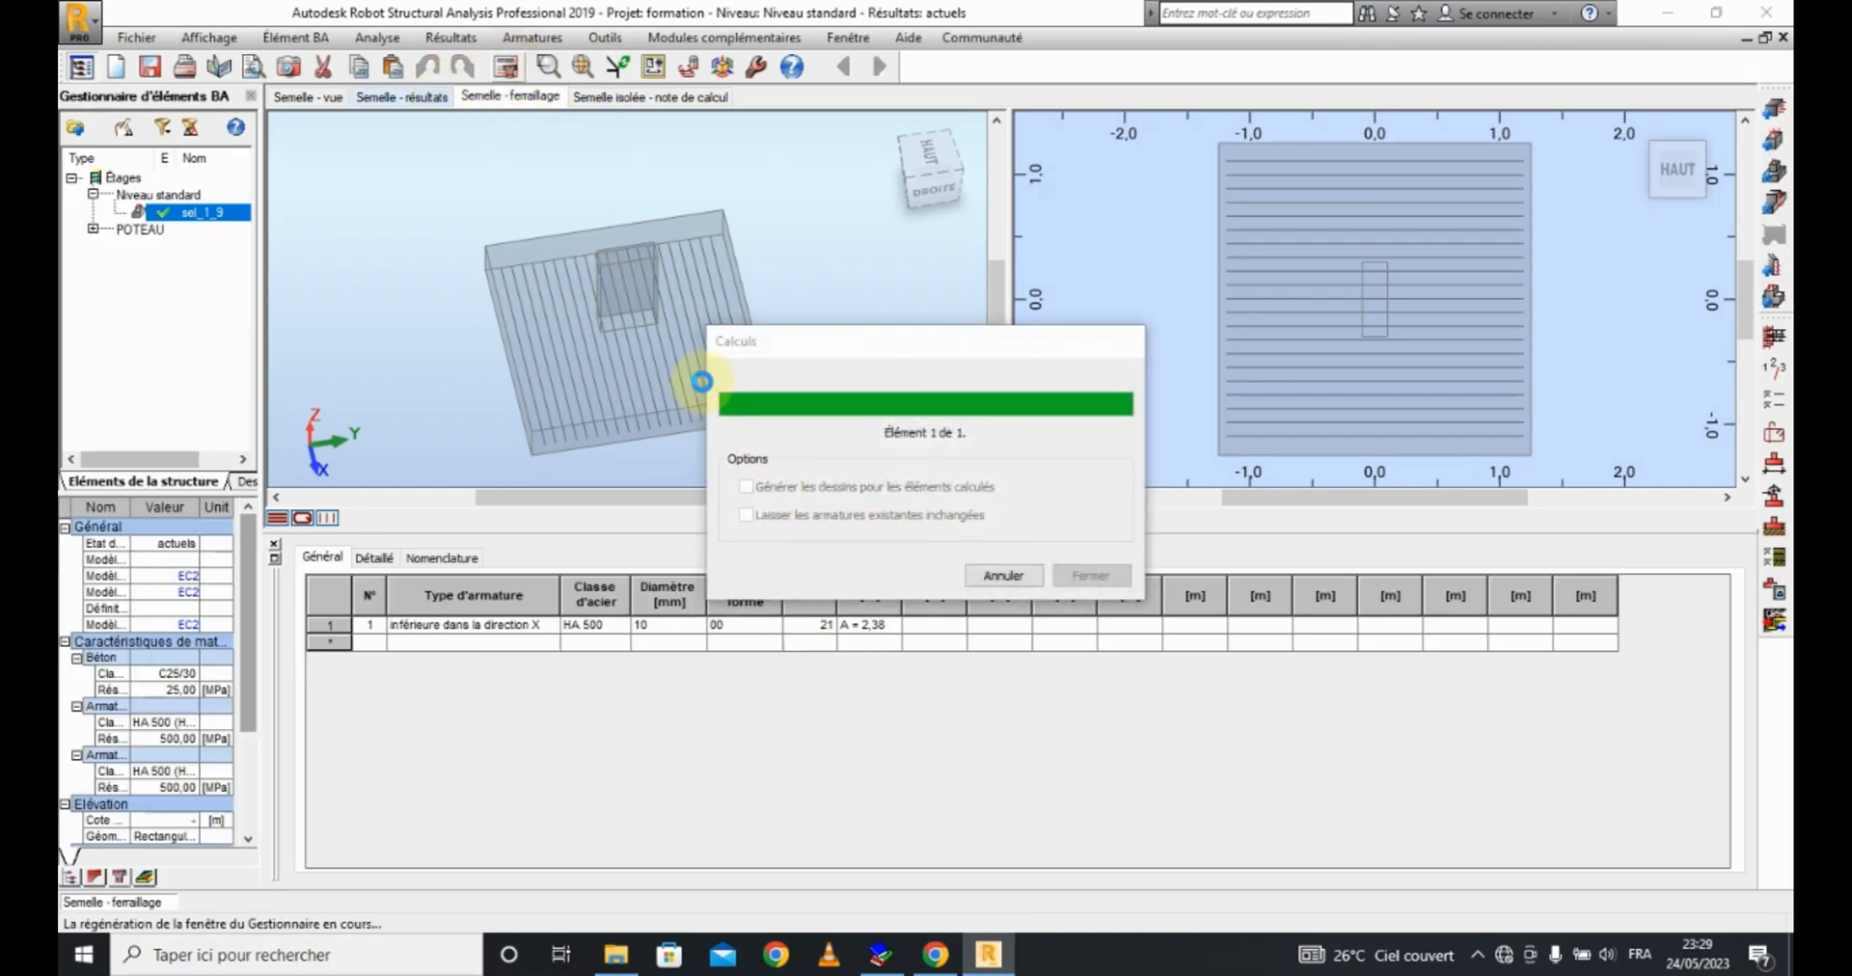
Step: Delete the column's 12 mm starter bars (attente), 8 mm stirrups and 12 mm transverse bars, keeping only the footing's bottom mesh
{"action": "scroll", "coordinate": [612, 263], "scroll_direction": "up", "scroll_amount": 3}
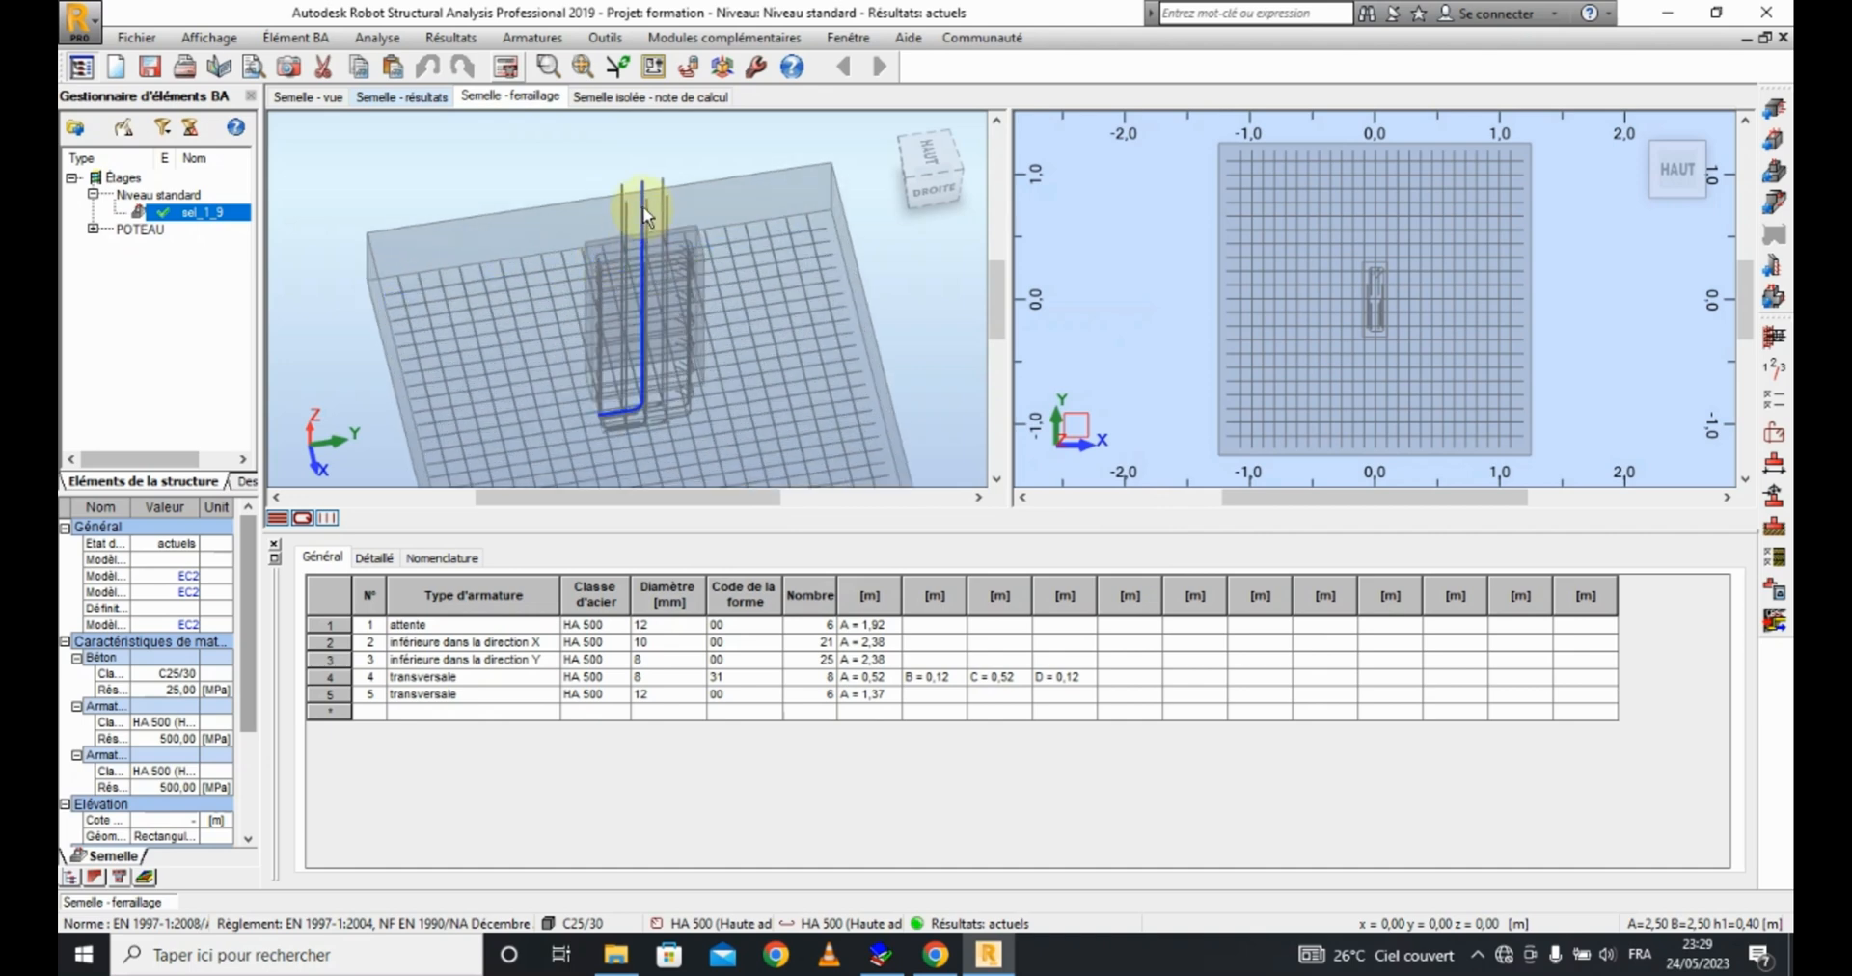
{"action": "left_click", "coordinate": [645, 200]}
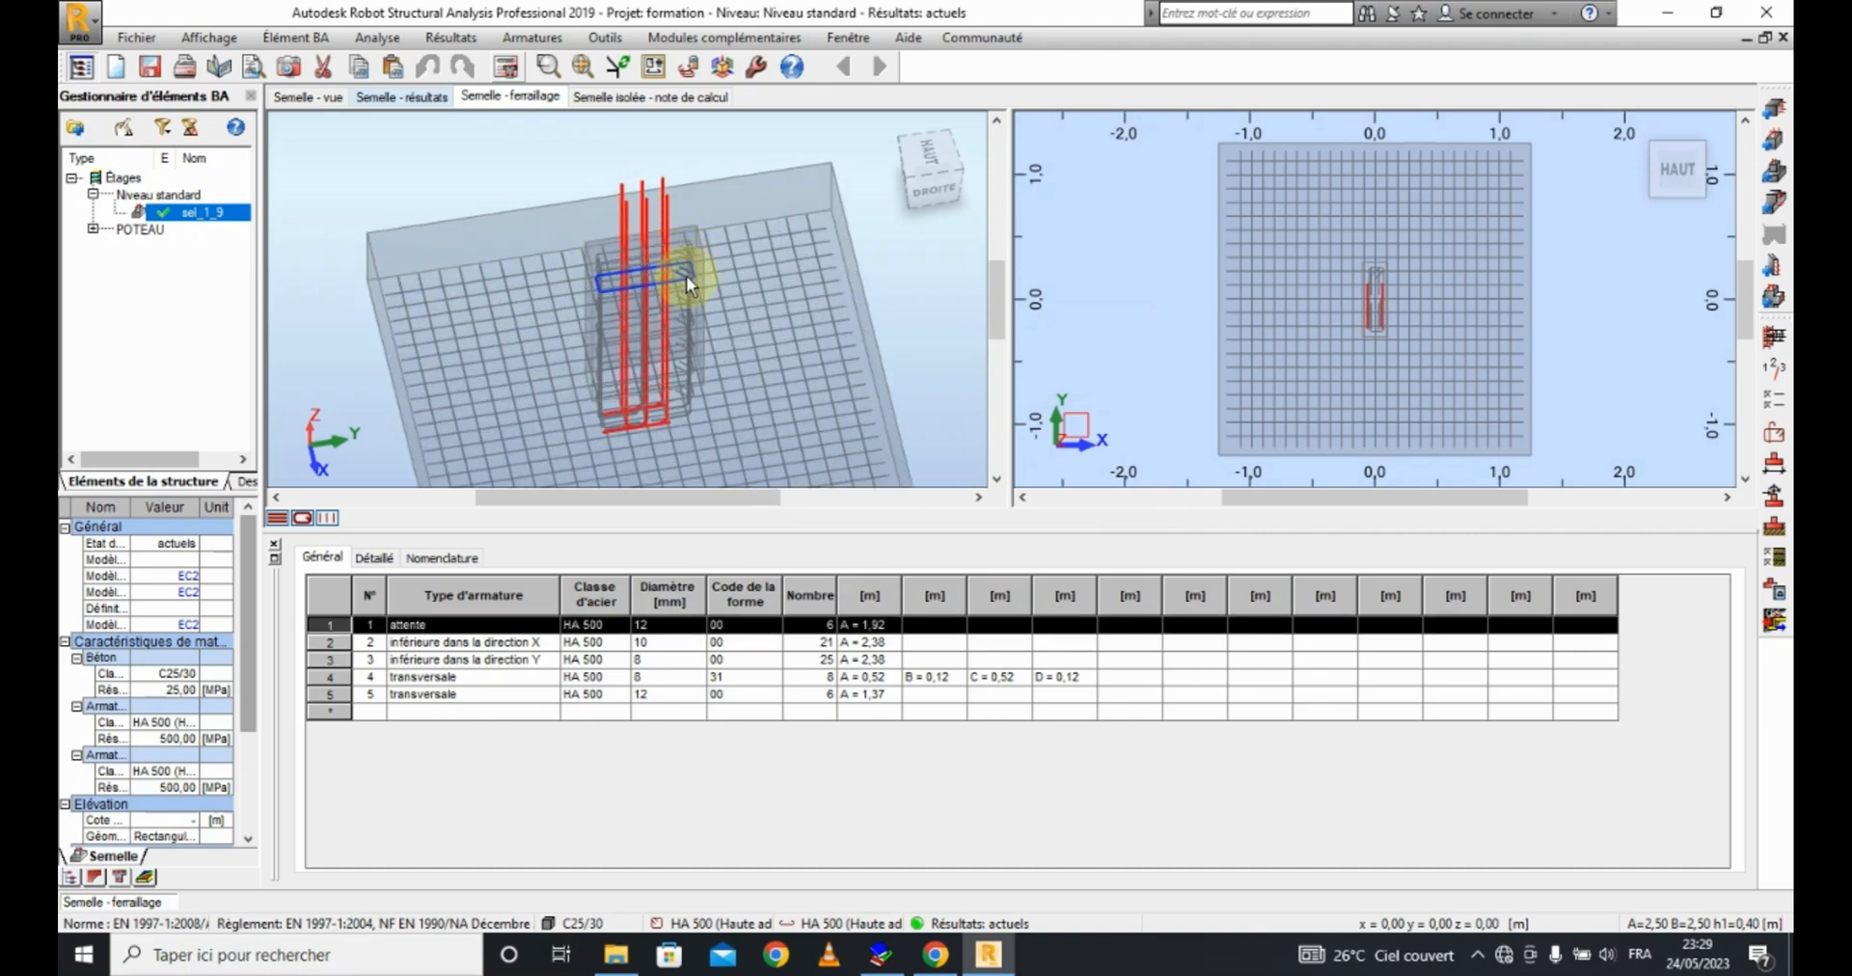
{"action": "key", "text": "Delete"}
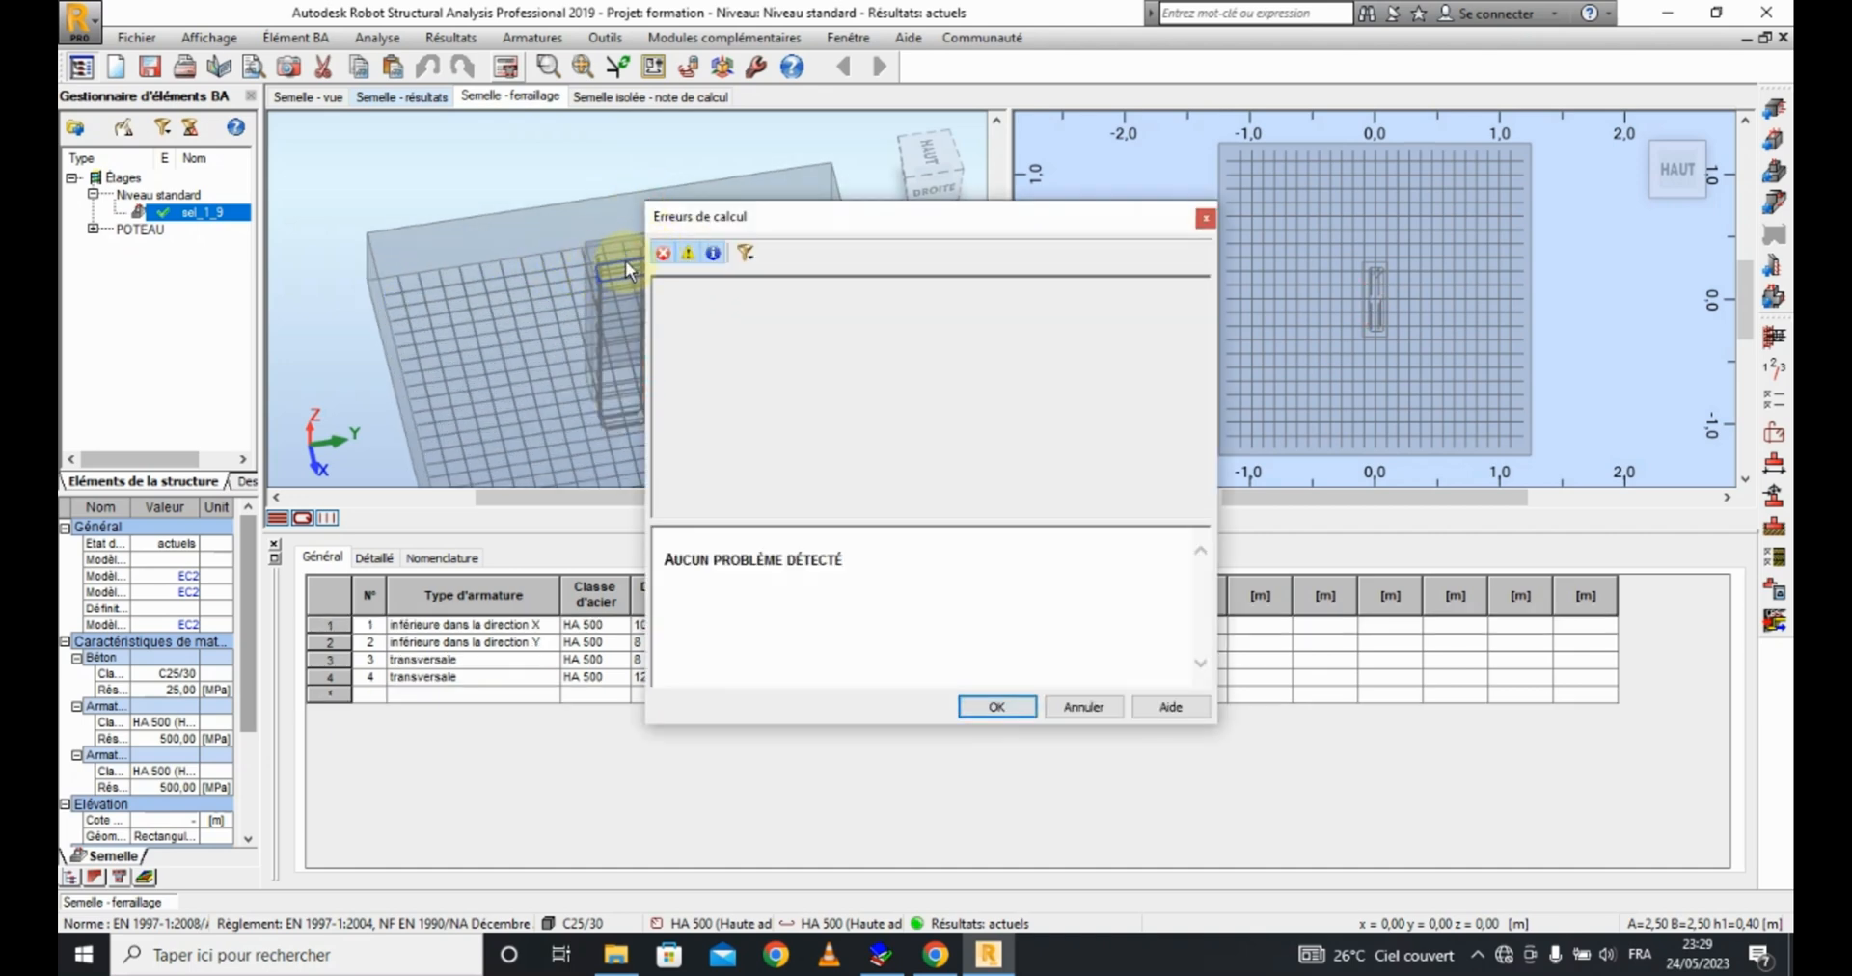
{"action": "left_click", "coordinate": [622, 270]}
{"action": "key", "text": "Delete"}
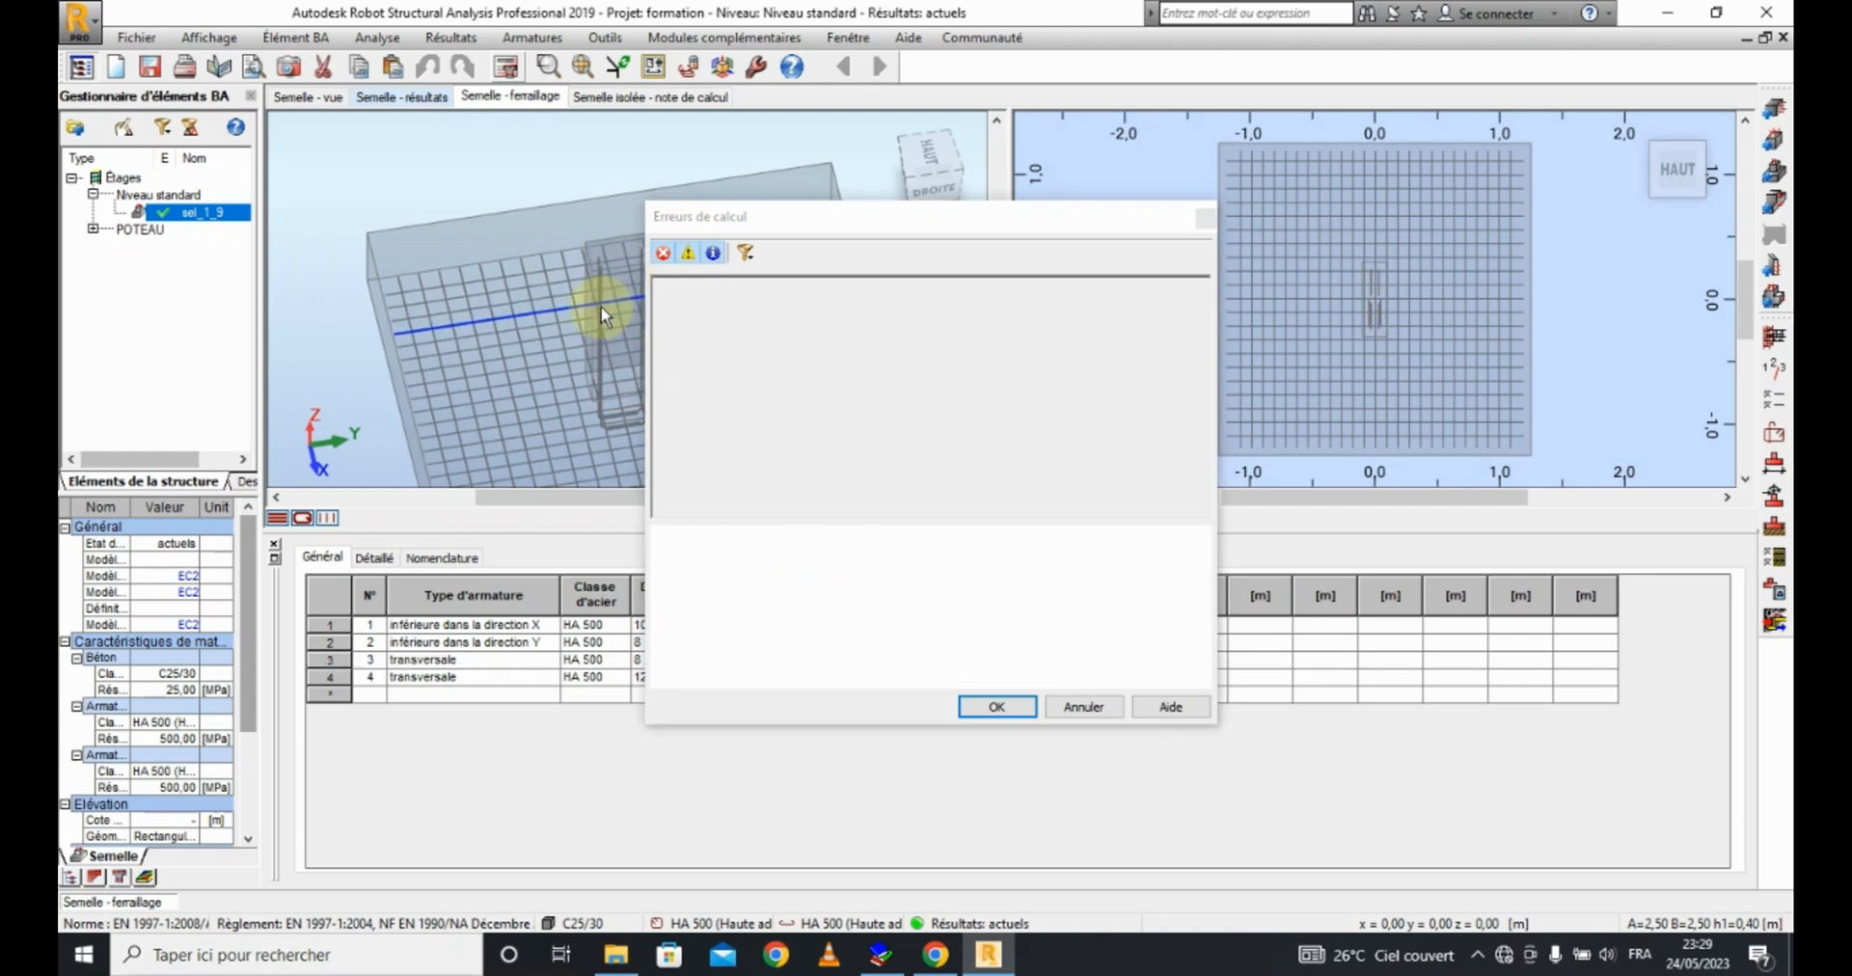
{"action": "key", "text": "Delete"}
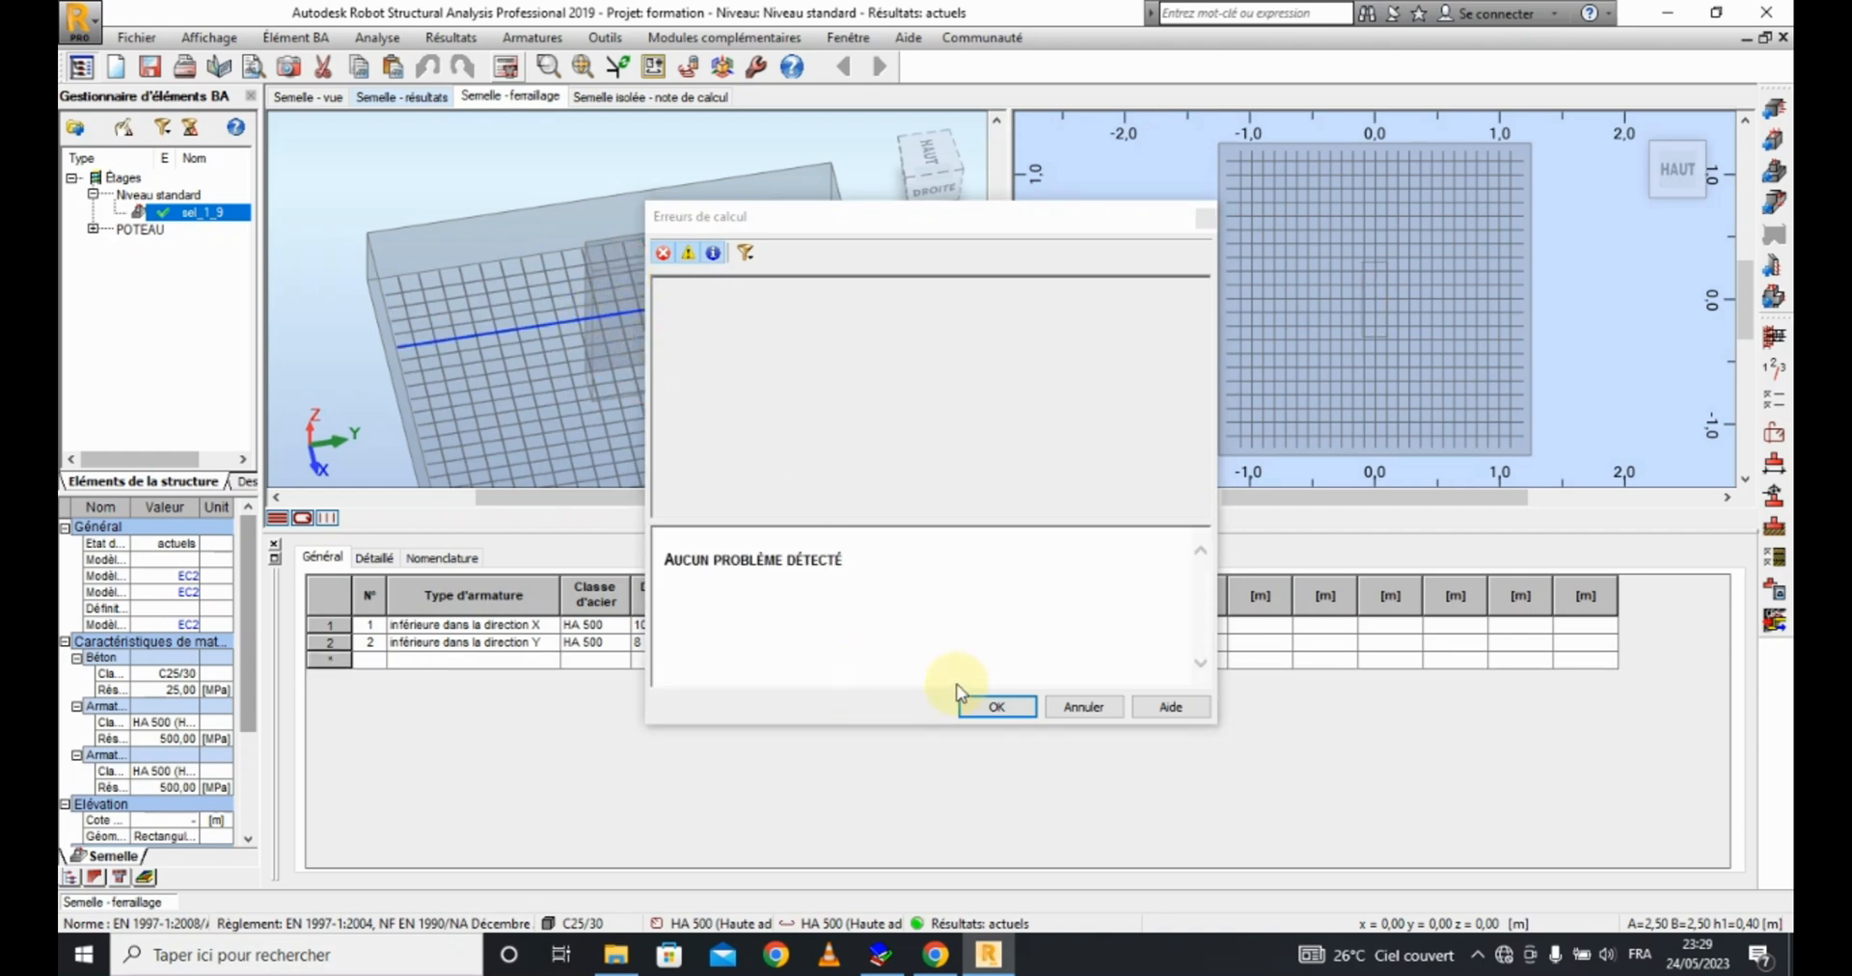
{"action": "left_click", "coordinate": [998, 707]}
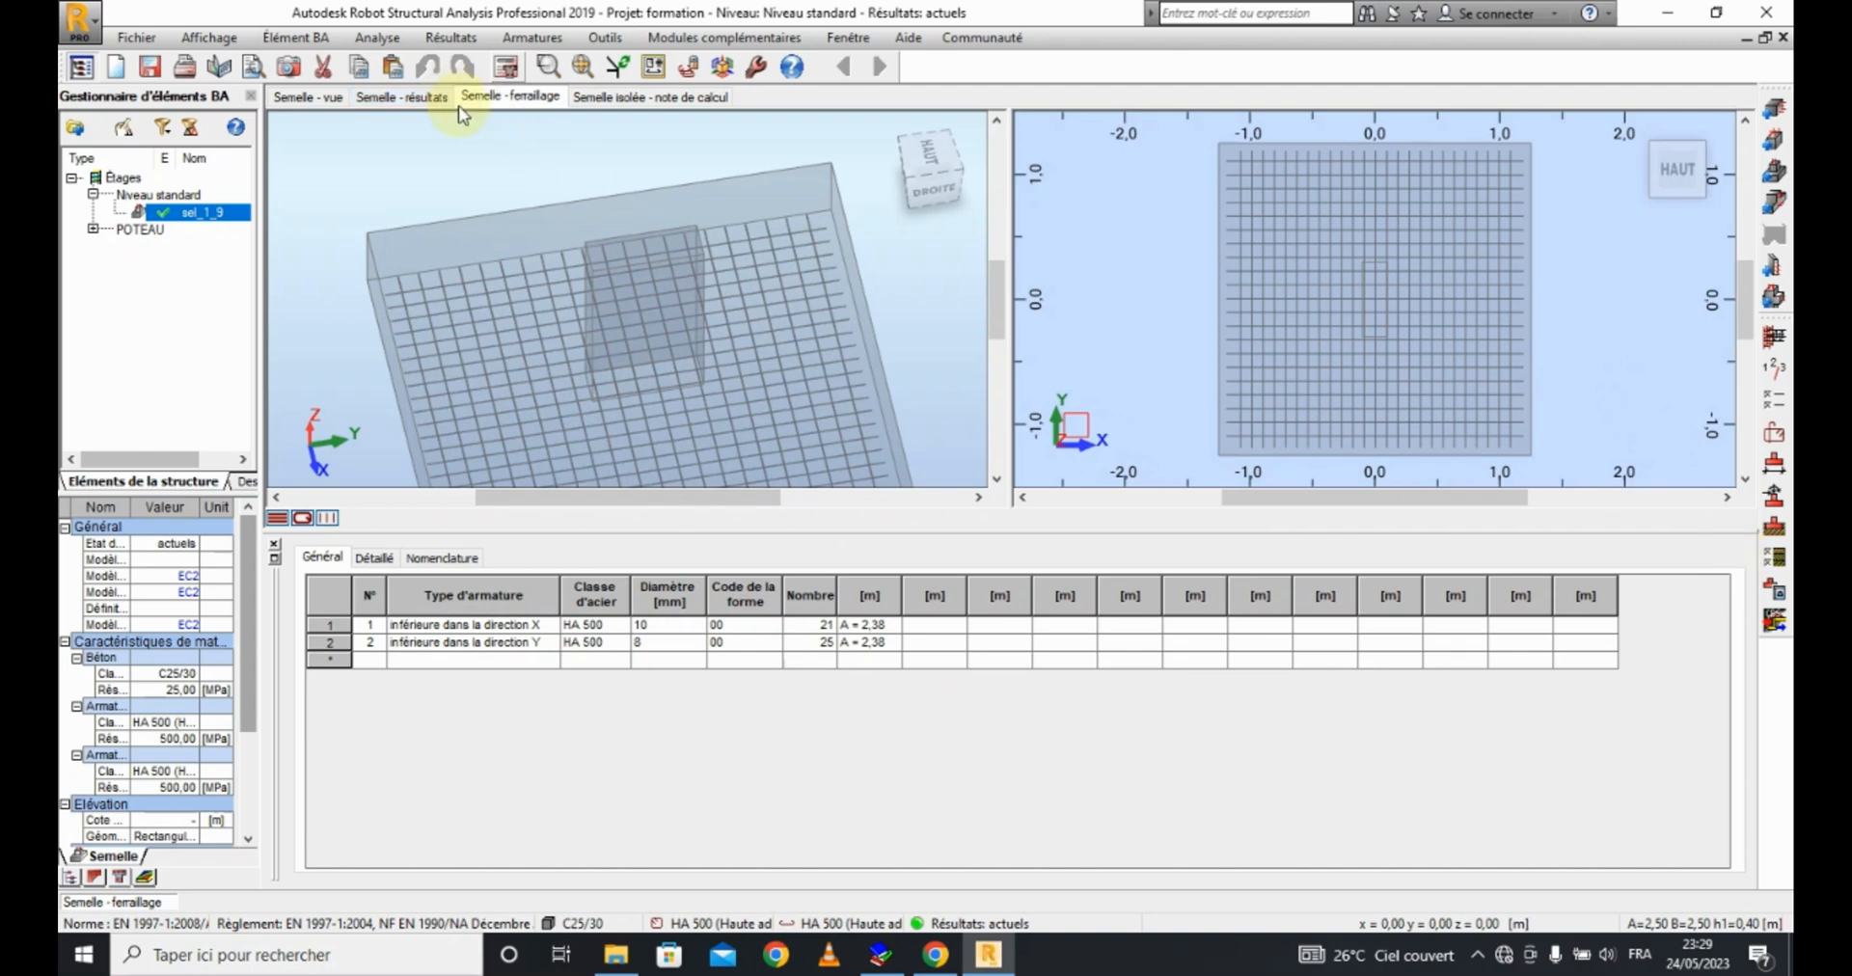
{"action": "scroll", "coordinate": [577, 337], "scroll_direction": "down", "scroll_amount": 4}
{"action": "scroll", "coordinate": [645, 430], "scroll_direction": "up", "scroll_amount": 5}
{"action": "scroll", "coordinate": [608, 283], "scroll_direction": "down", "scroll_amount": 4}
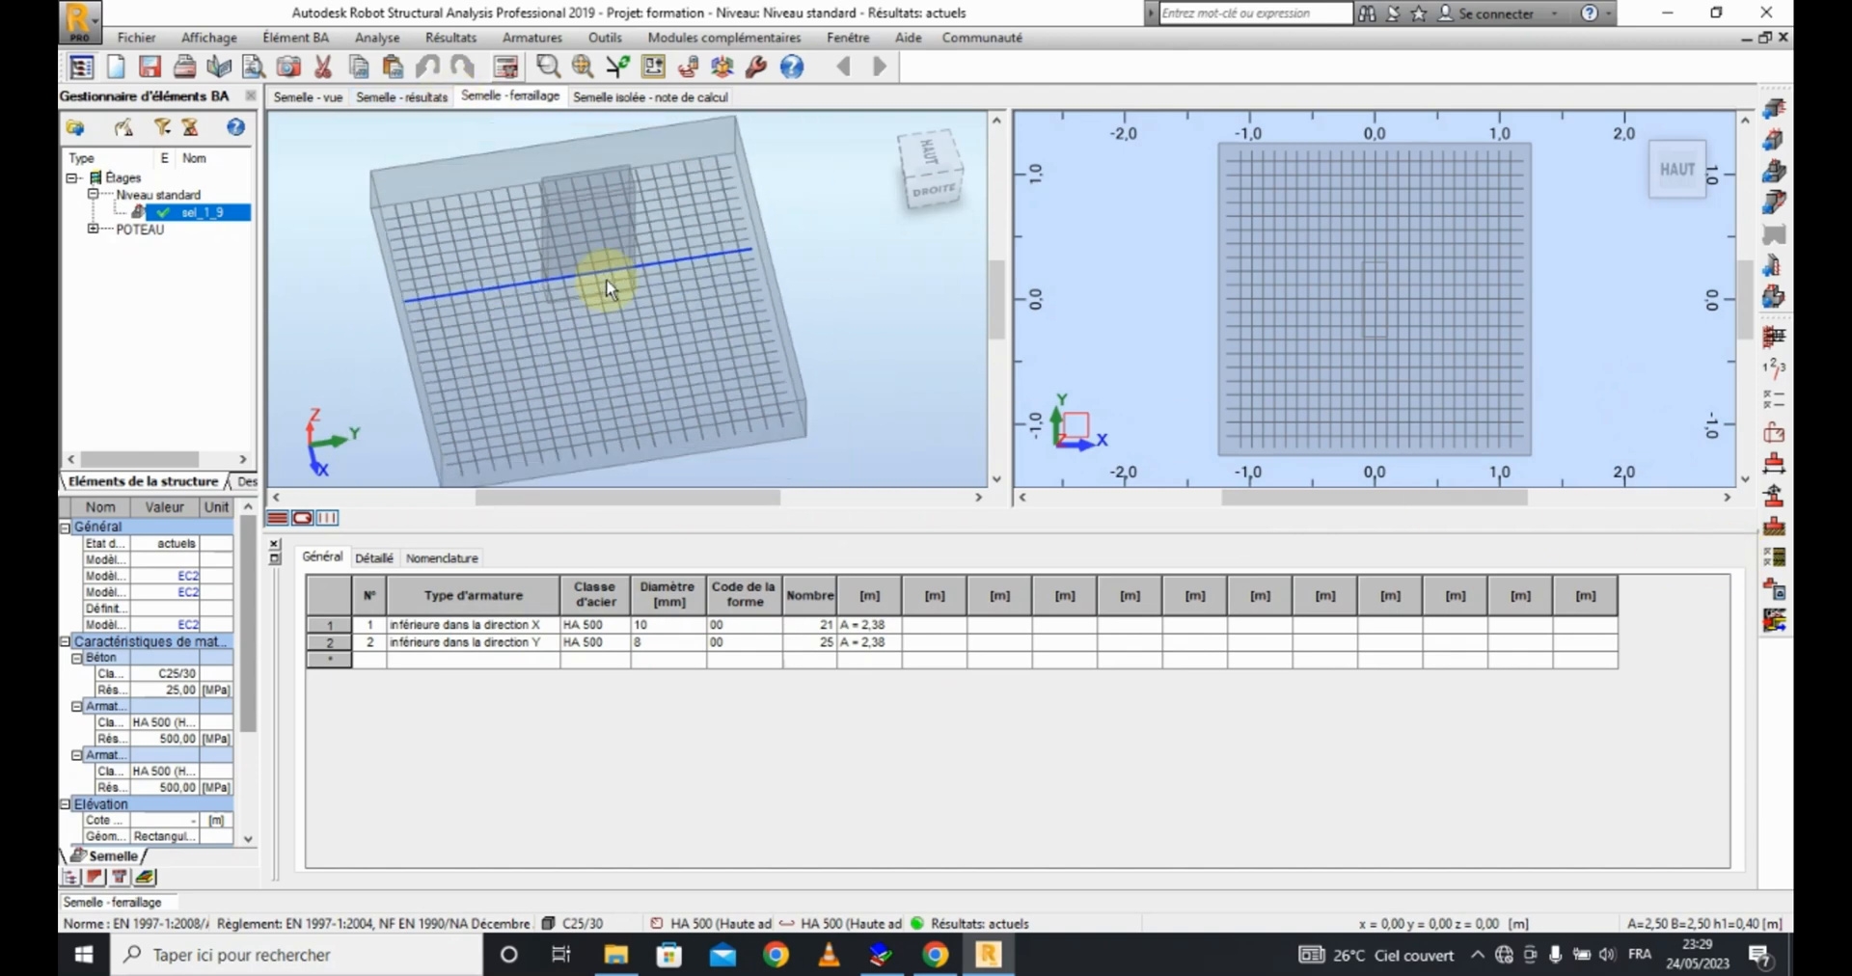
{"action": "scroll", "coordinate": [579, 250], "scroll_direction": "down", "scroll_amount": 2}
{"action": "scroll", "coordinate": [552, 214], "scroll_direction": "up", "scroll_amount": 3}
{"action": "scroll", "coordinate": [579, 290], "scroll_direction": "down", "scroll_amount": 3}
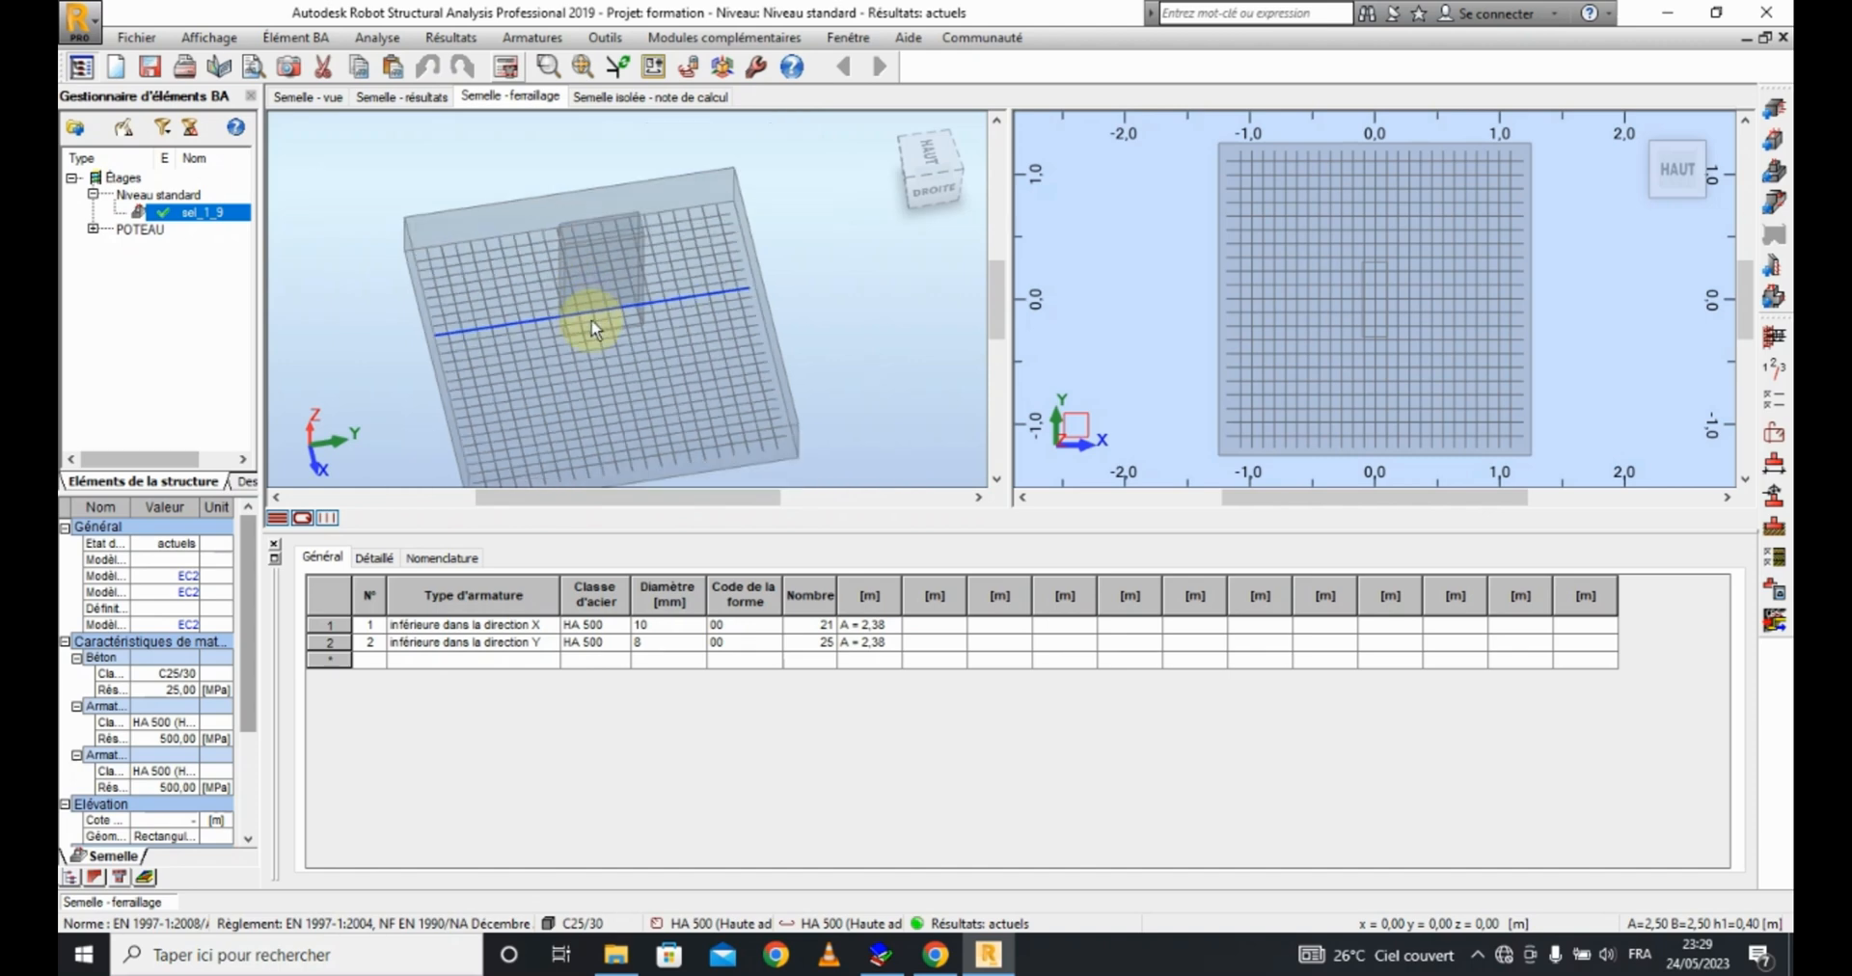
{"action": "scroll", "coordinate": [592, 330], "scroll_direction": "down", "scroll_amount": 1}
Step: Return to the footing's geometry view and examine the dimensioned footing and column in 3D
{"action": "left_click", "coordinate": [309, 100]}
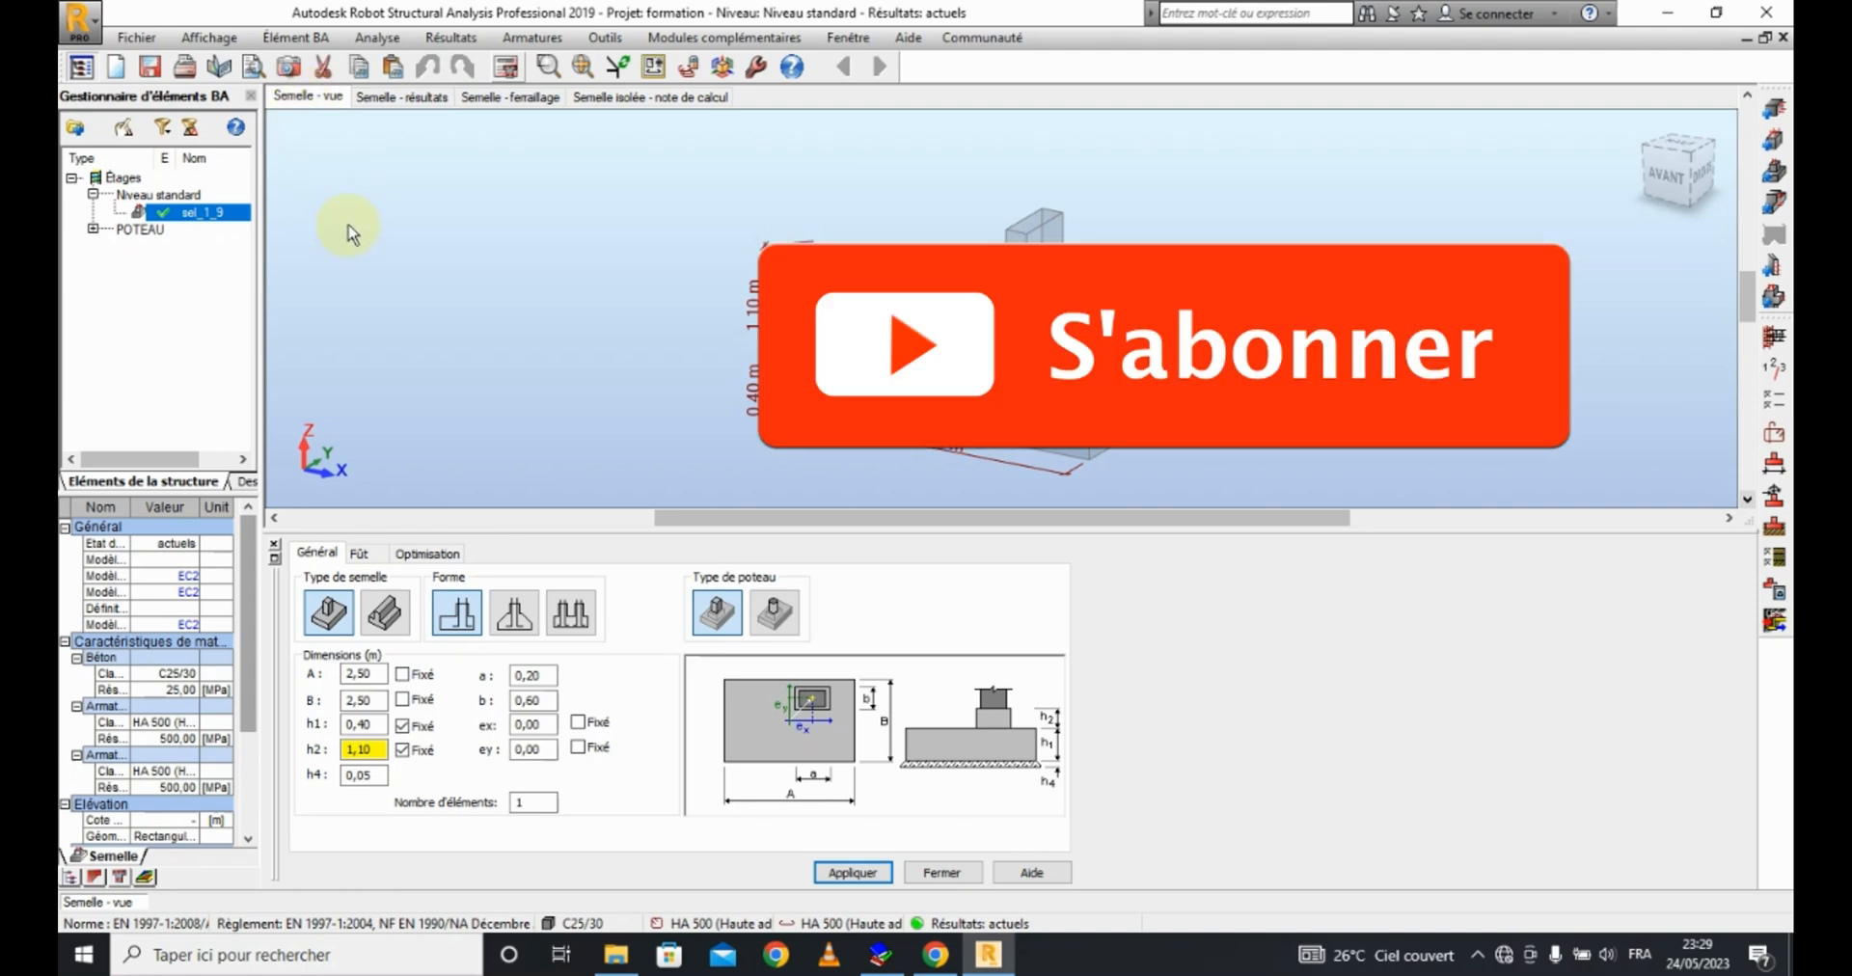
{"action": "scroll", "coordinate": [637, 290], "scroll_direction": "down", "scroll_amount": 2}
{"action": "scroll", "coordinate": [854, 289], "scroll_direction": "up", "scroll_amount": 4}
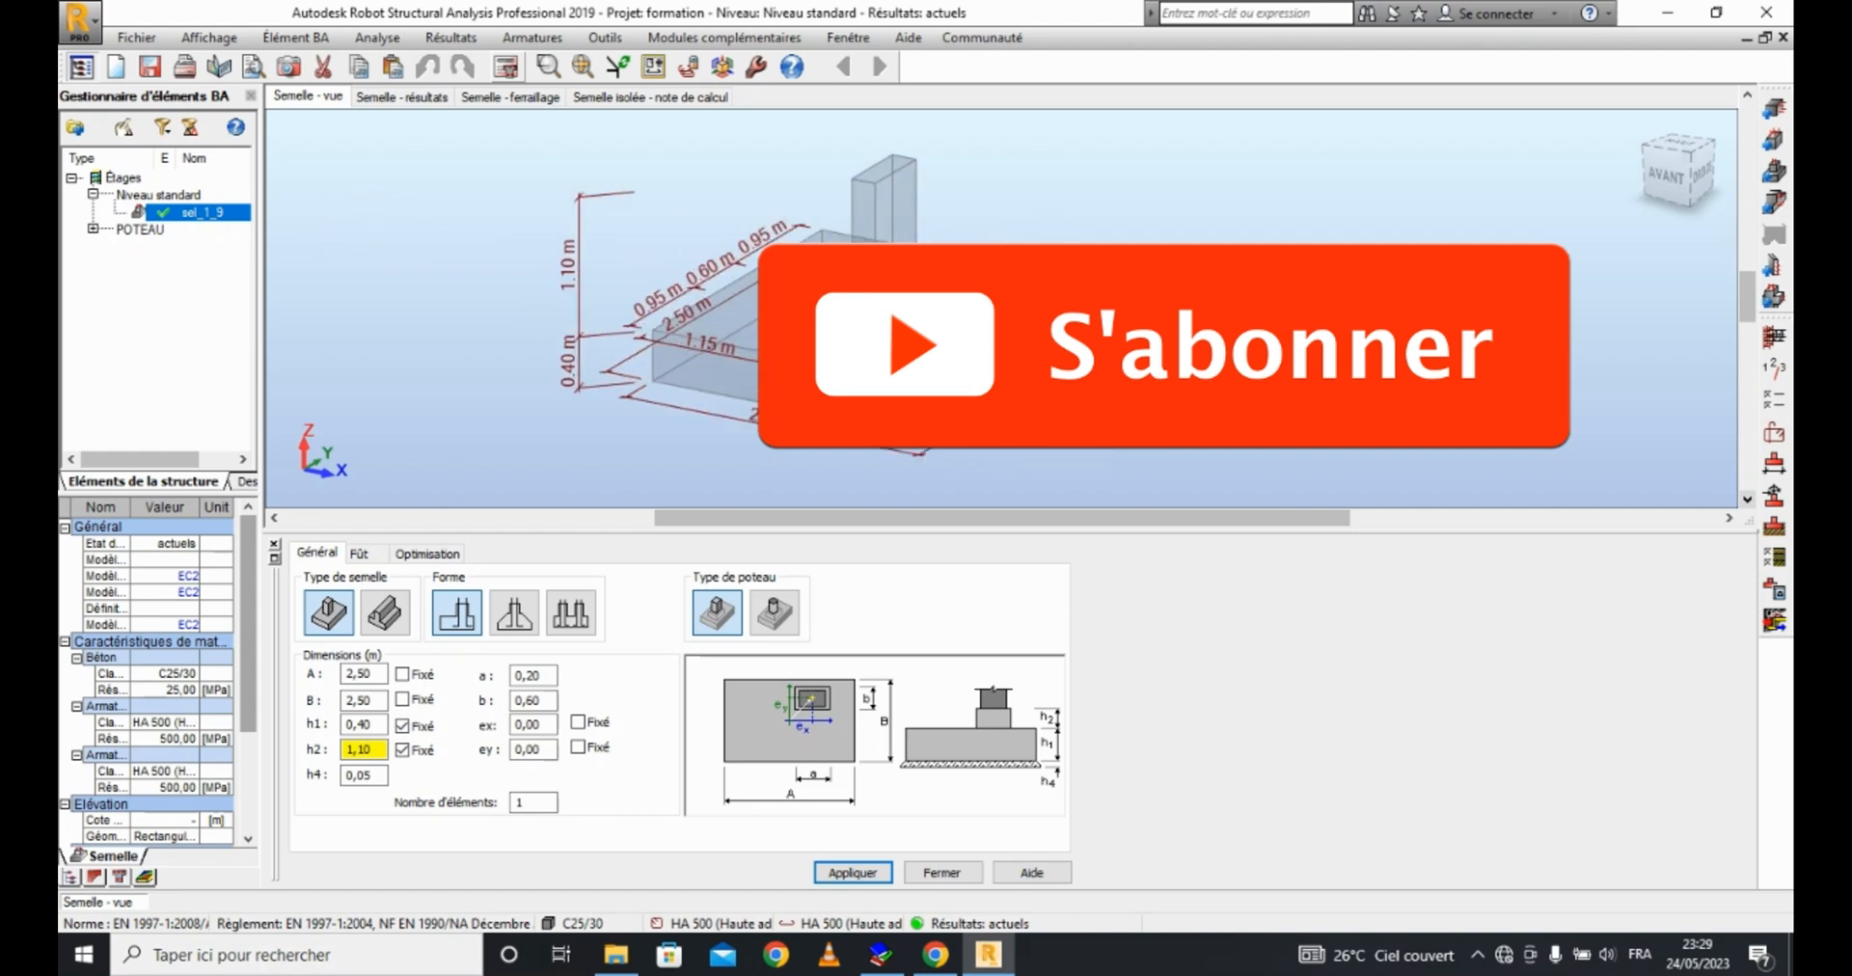
{"action": "scroll", "coordinate": [790, 357], "scroll_direction": "down", "scroll_amount": 2}
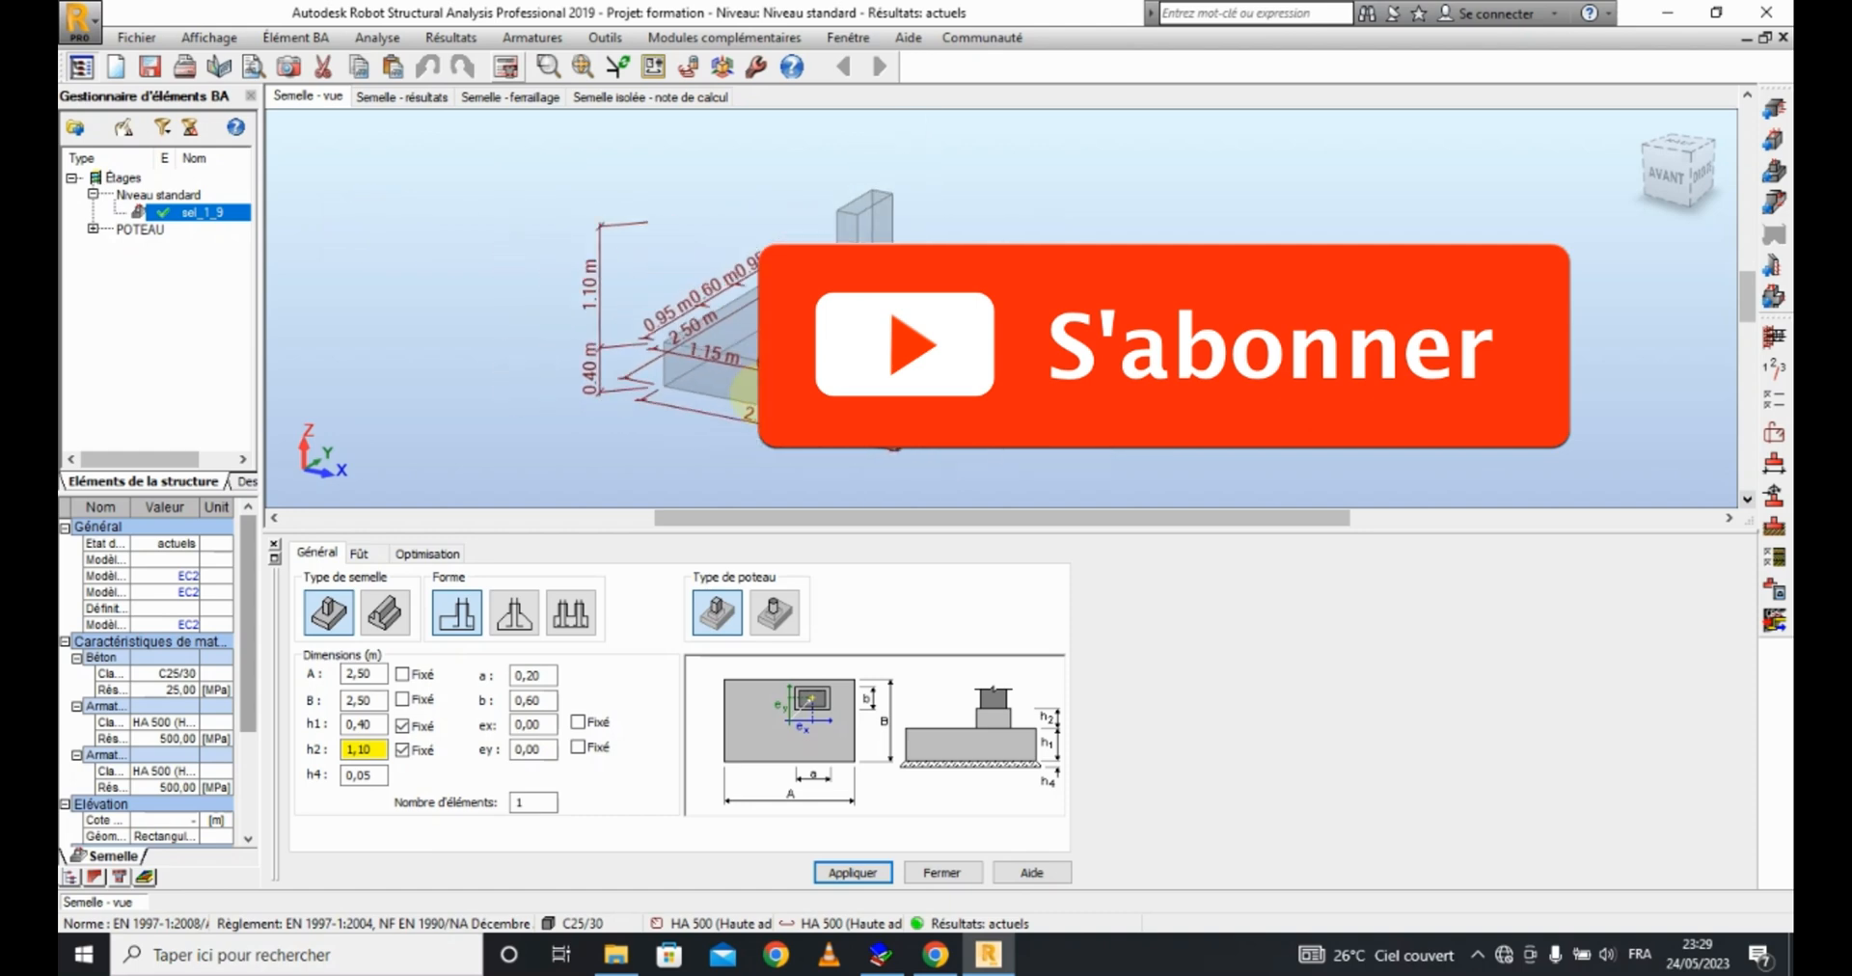
{"action": "scroll", "coordinate": [752, 396], "scroll_direction": "up", "scroll_amount": 2}
{"action": "scroll", "coordinate": [752, 385], "scroll_direction": "up", "scroll_amount": 1}
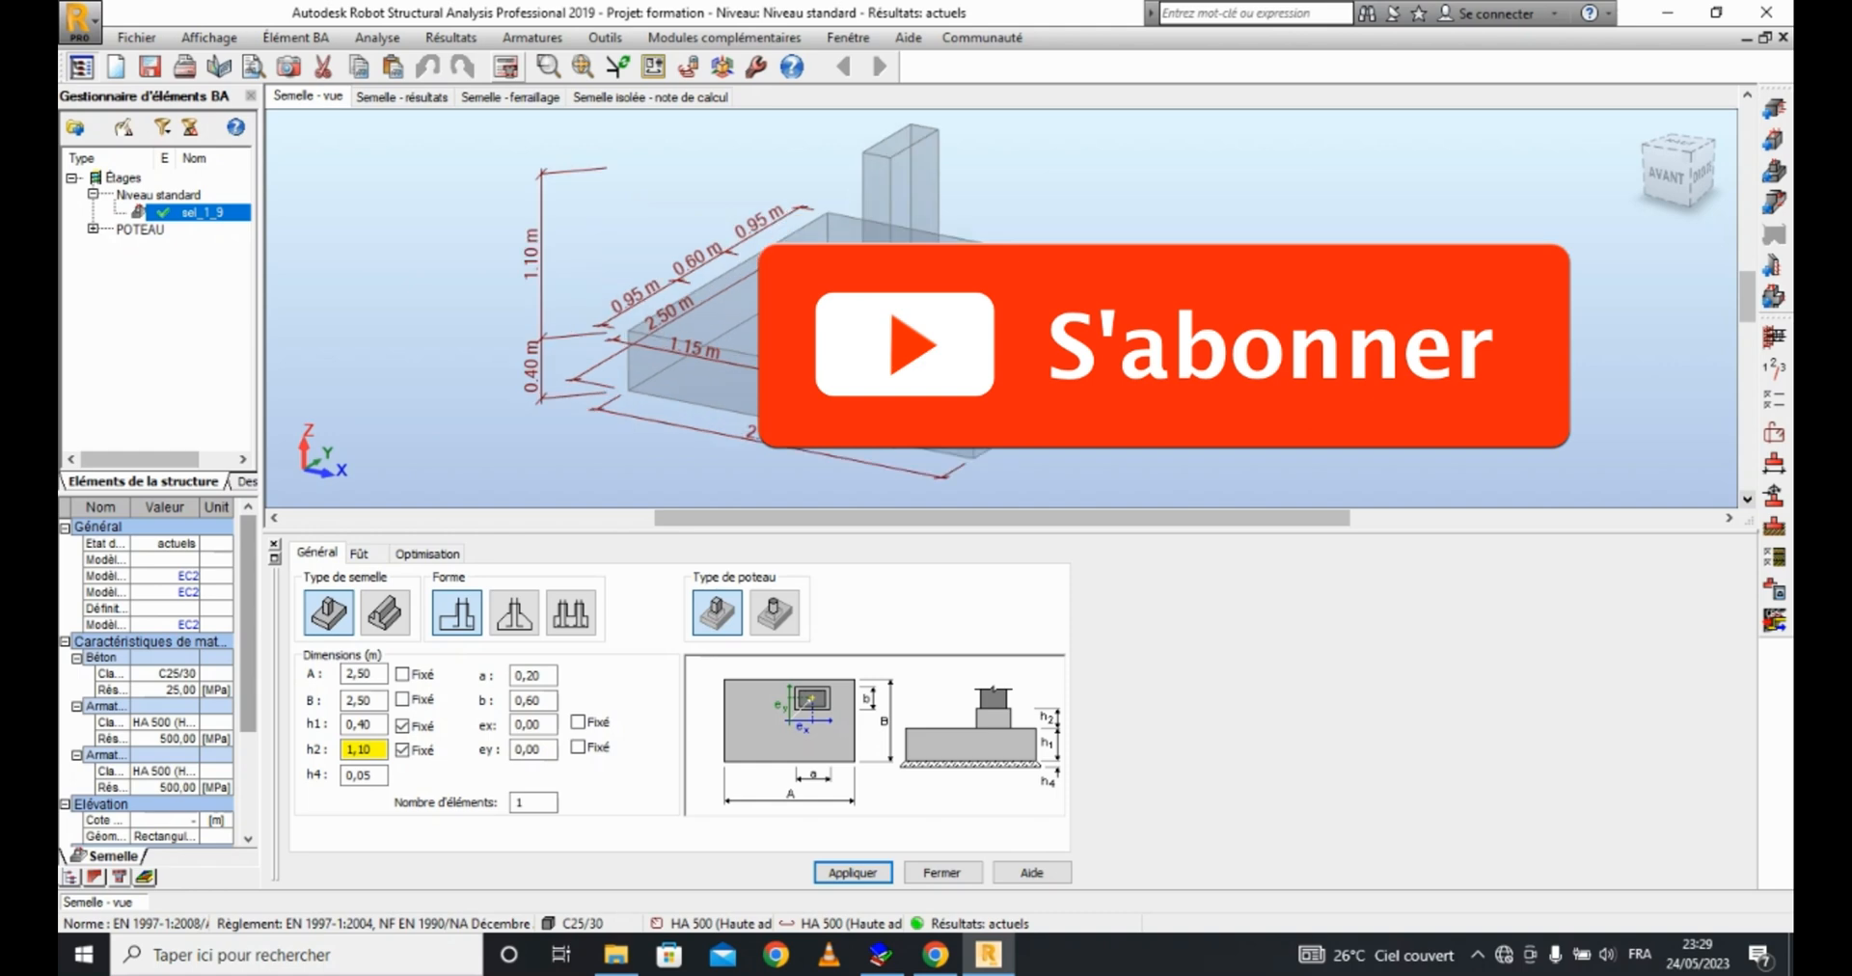
{"action": "scroll", "coordinate": [752, 394], "scroll_direction": "up", "scroll_amount": 1}
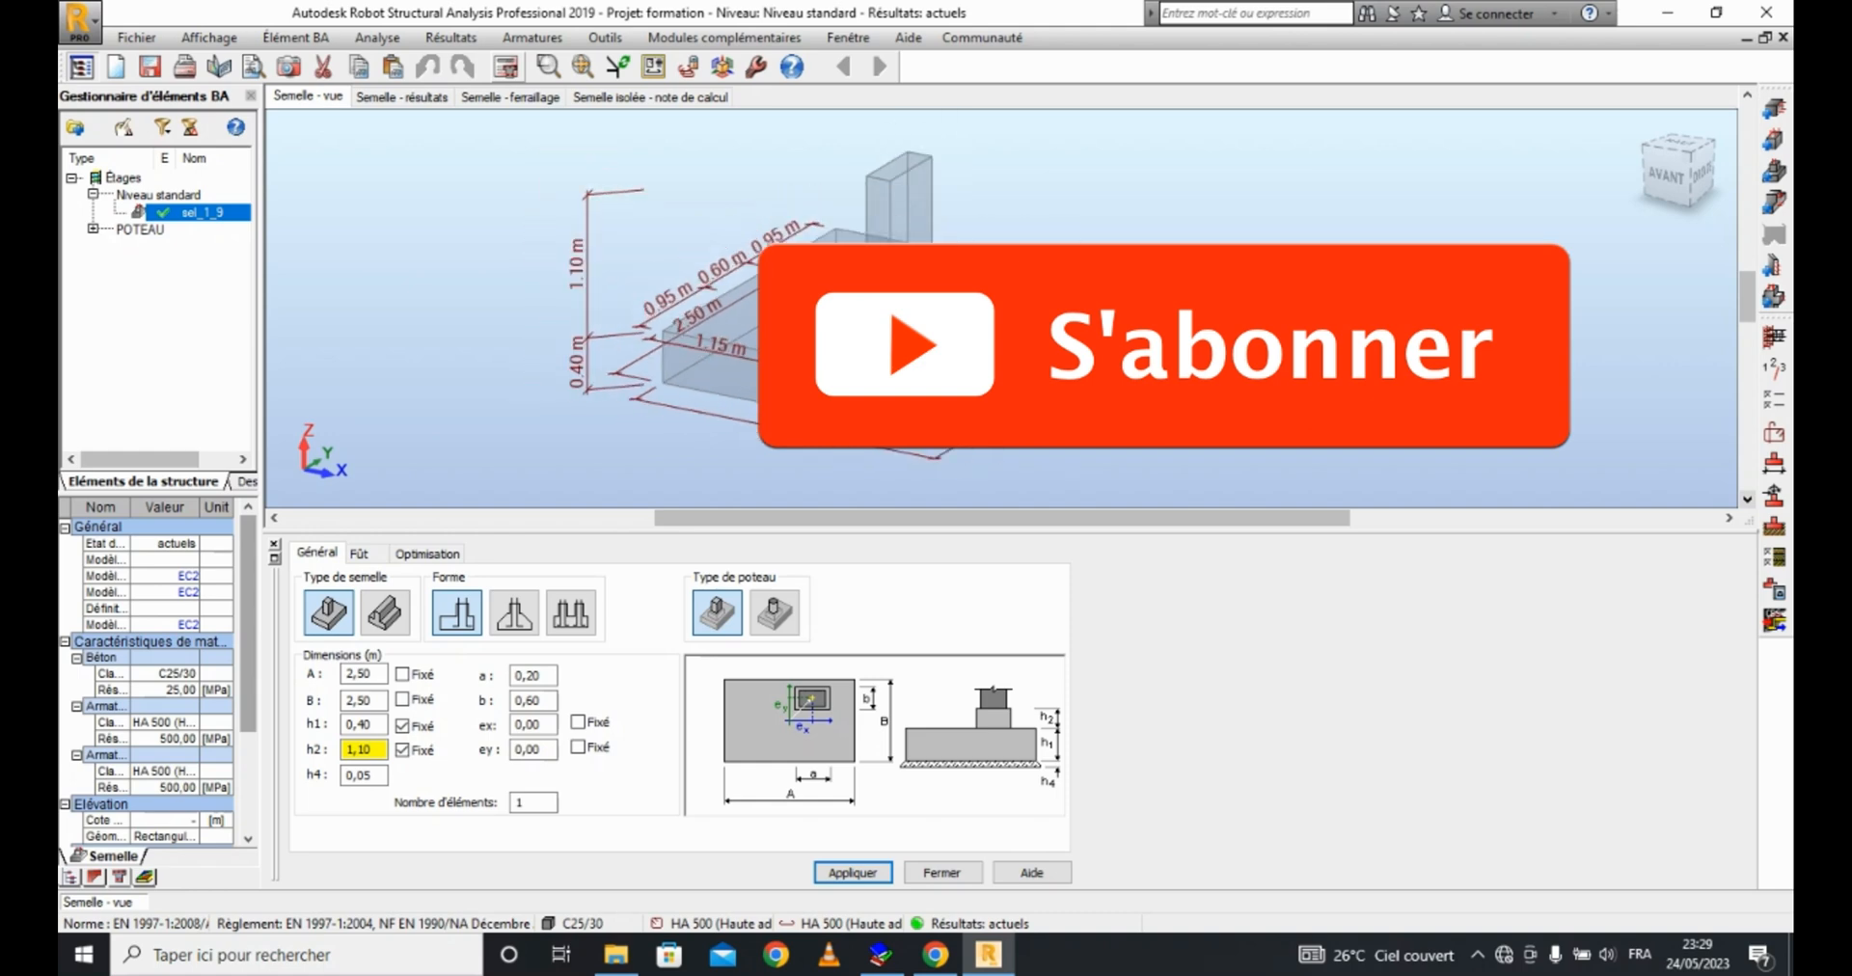
{"action": "scroll", "coordinate": [753, 391], "scroll_direction": "up", "scroll_amount": 1}
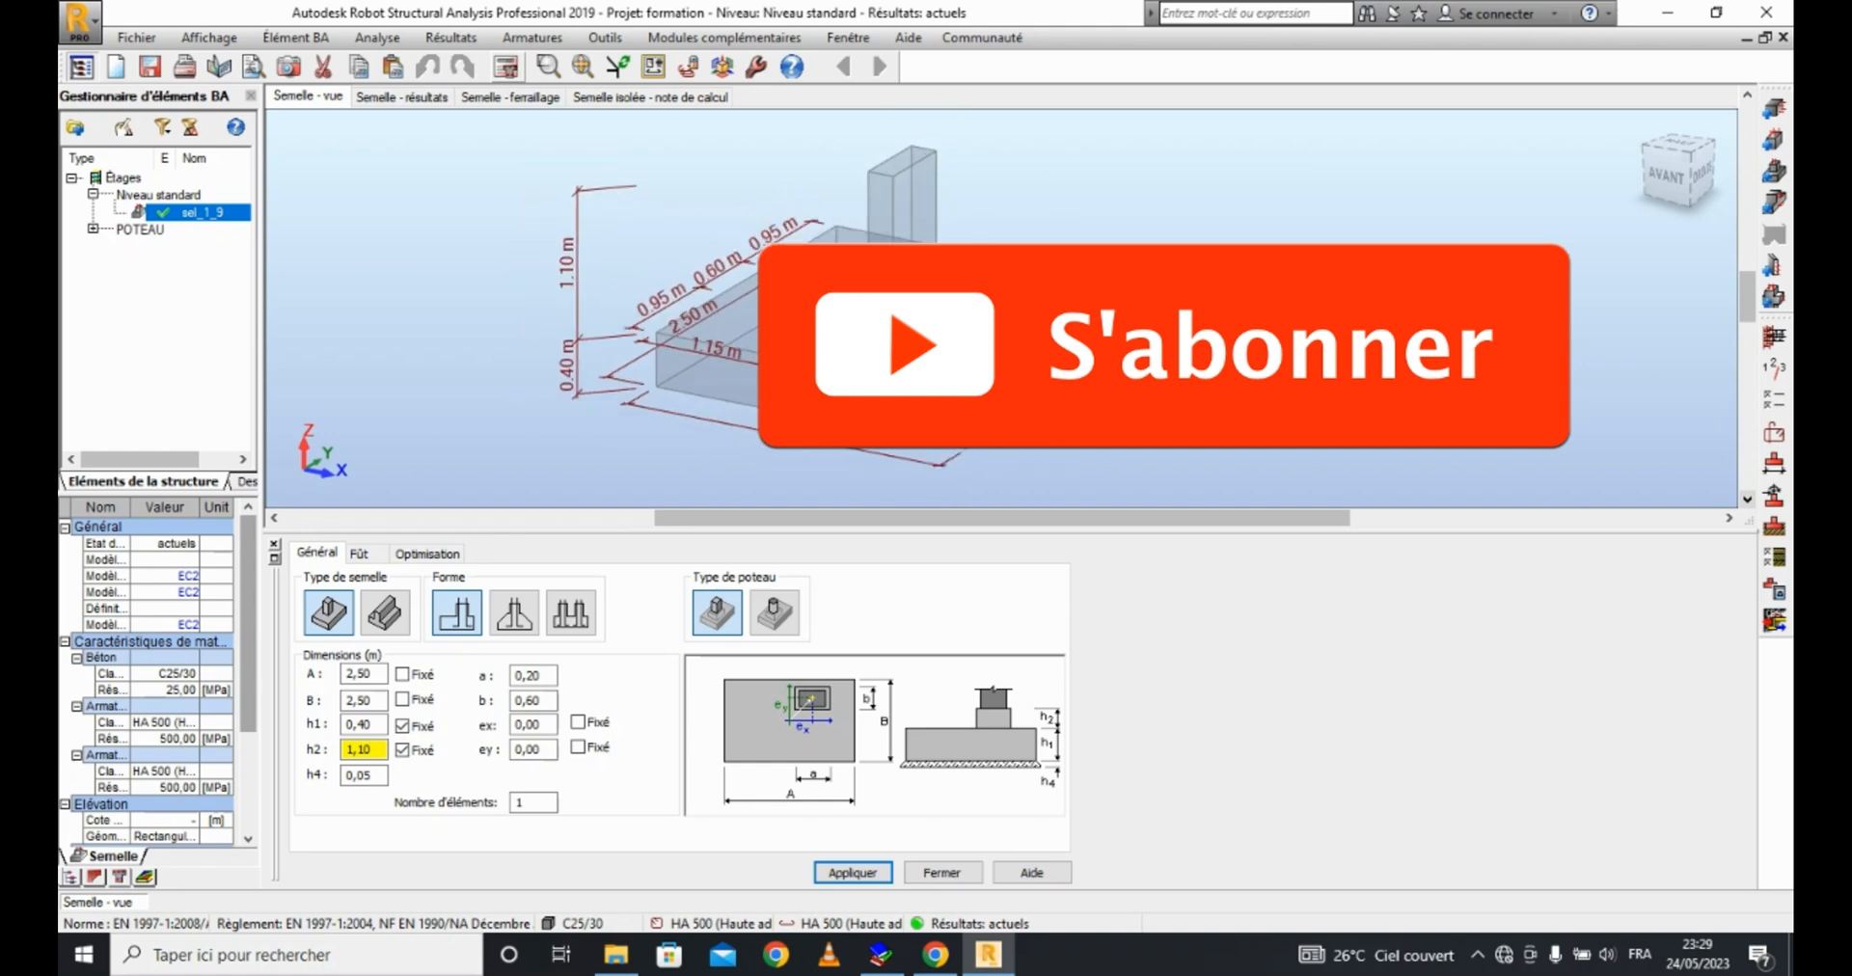
{"action": "scroll", "coordinate": [859, 252], "scroll_direction": "up", "scroll_amount": 1}
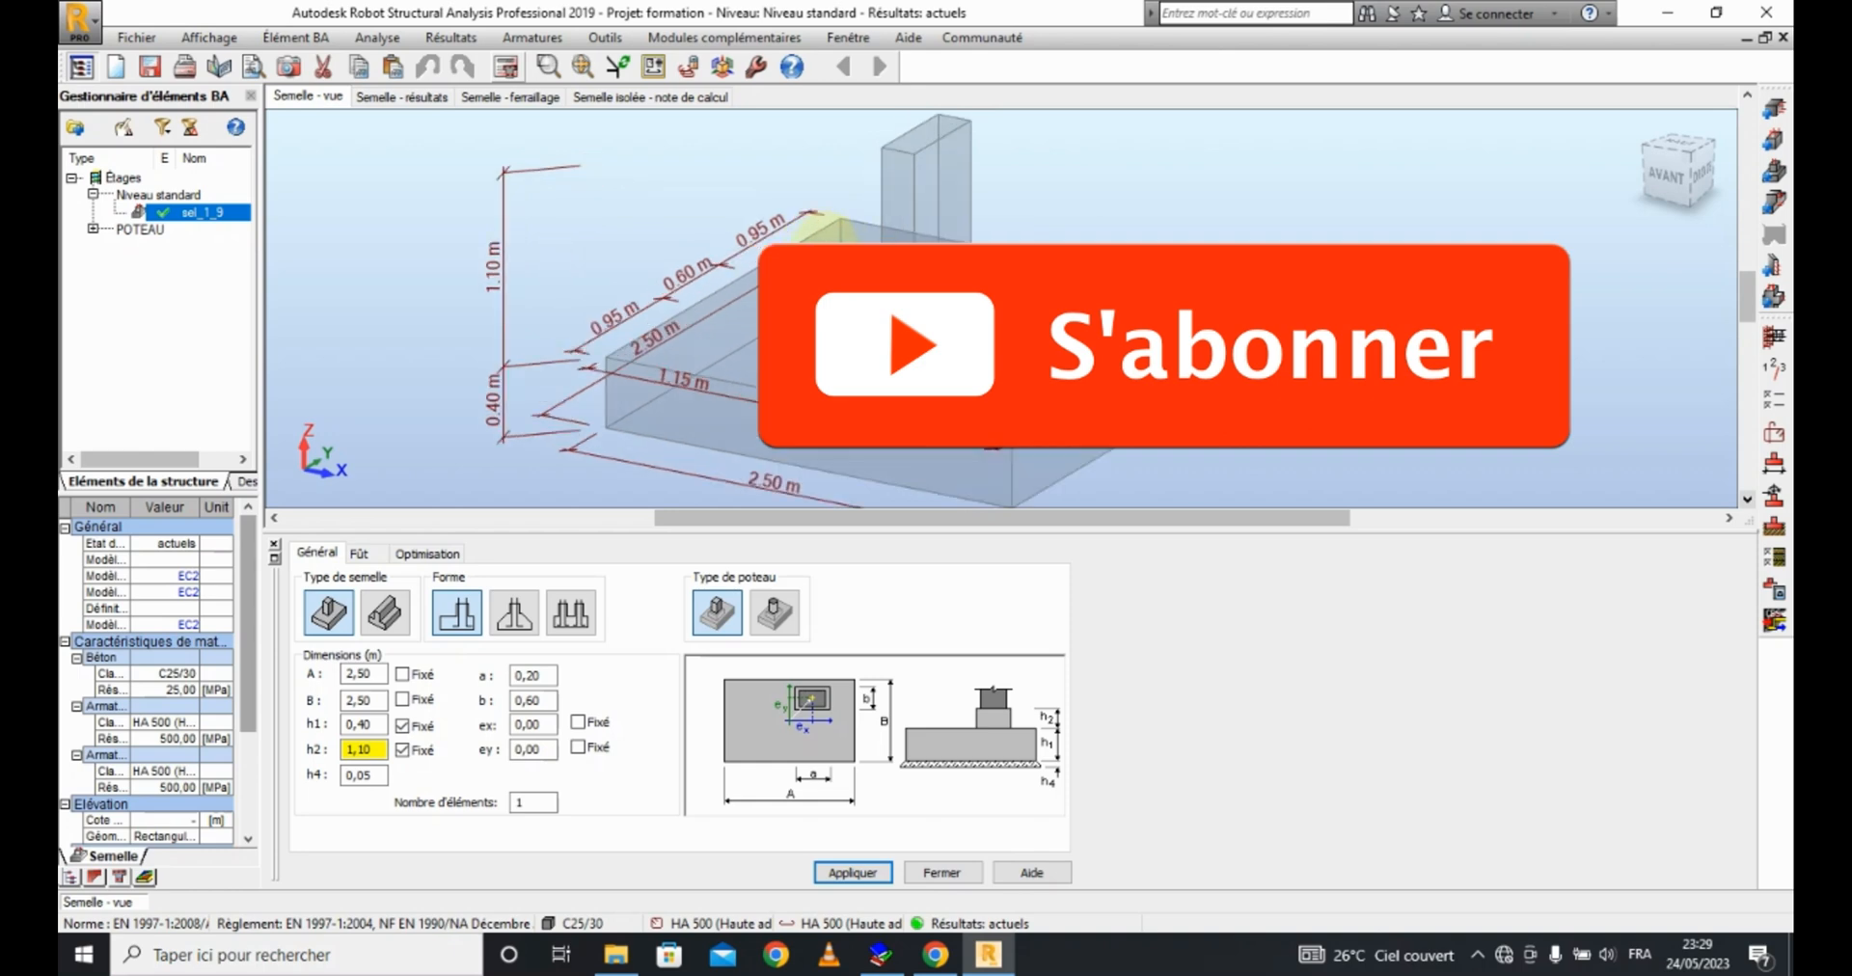
{"action": "scroll", "coordinate": [854, 285], "scroll_direction": "down", "scroll_amount": 1}
{"action": "scroll", "coordinate": [846, 246], "scroll_direction": "down", "scroll_amount": 1}
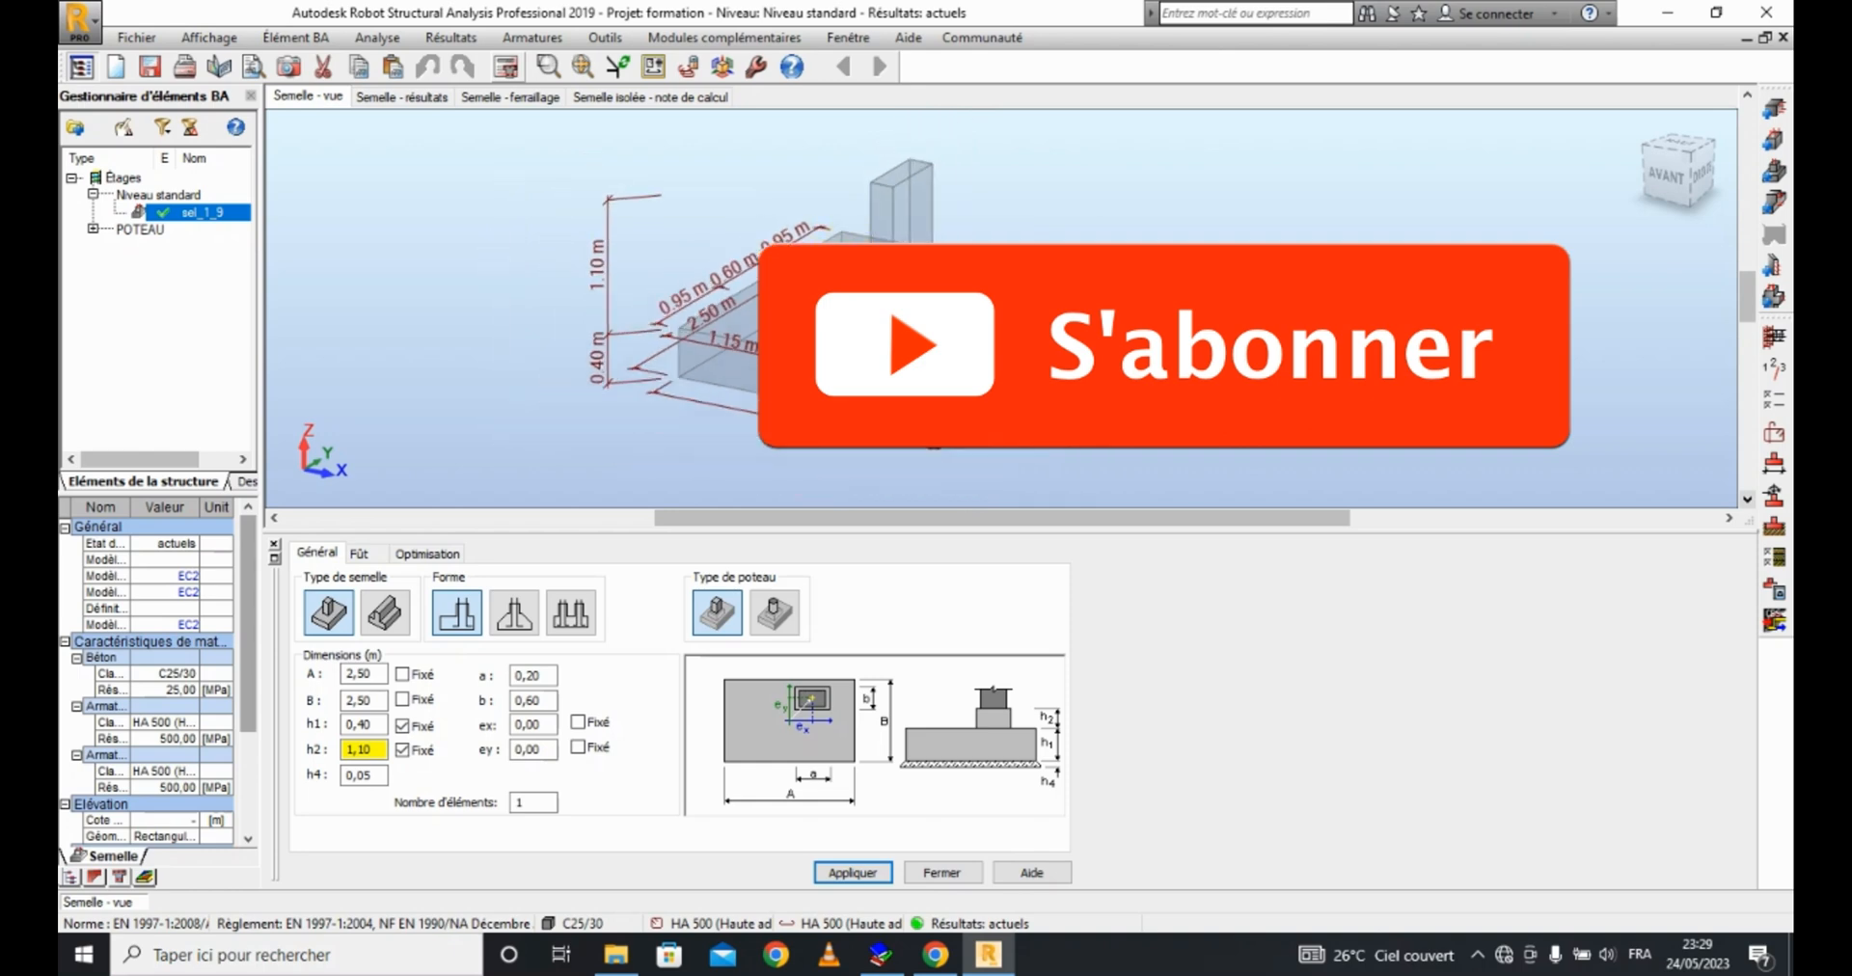
{"action": "scroll", "coordinate": [847, 246], "scroll_direction": "up", "scroll_amount": 2}
{"action": "scroll", "coordinate": [848, 246], "scroll_direction": "down", "scroll_amount": 2}
{"action": "scroll", "coordinate": [854, 246], "scroll_direction": "down", "scroll_amount": 1}
{"action": "scroll", "coordinate": [849, 252], "scroll_direction": "up", "scroll_amount": 2}
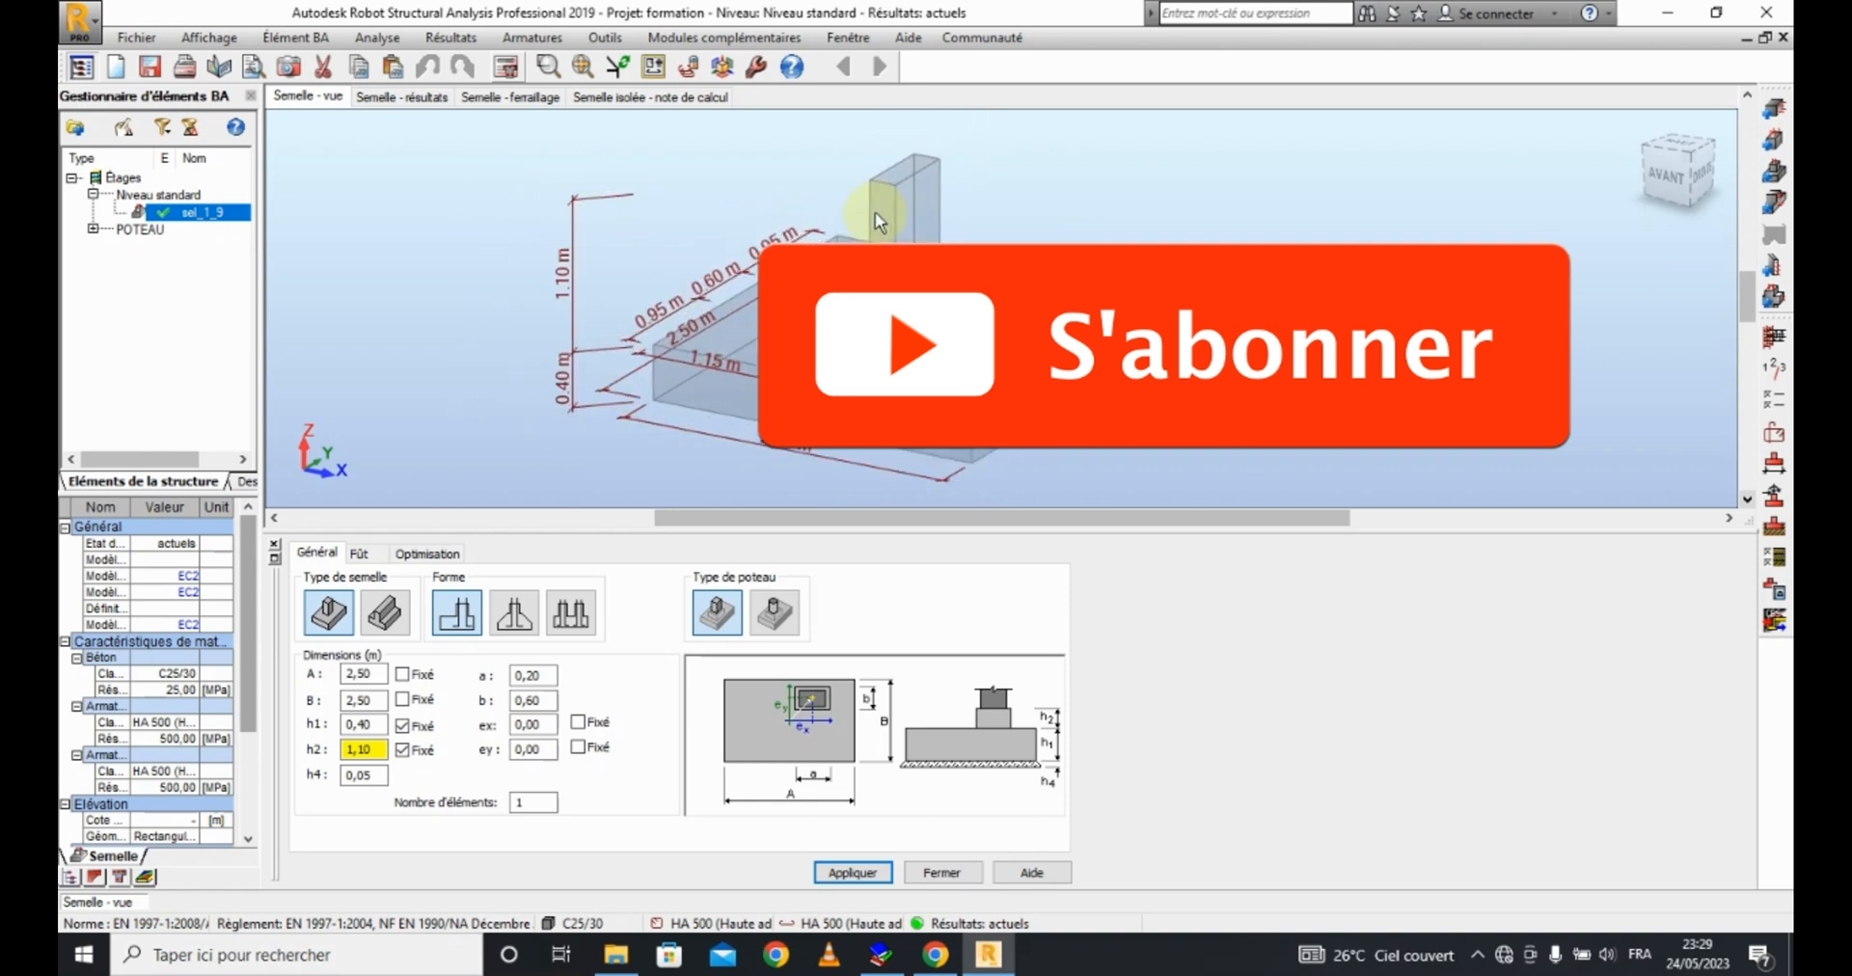
{"action": "scroll", "coordinate": [849, 253], "scroll_direction": "down", "scroll_amount": 2}
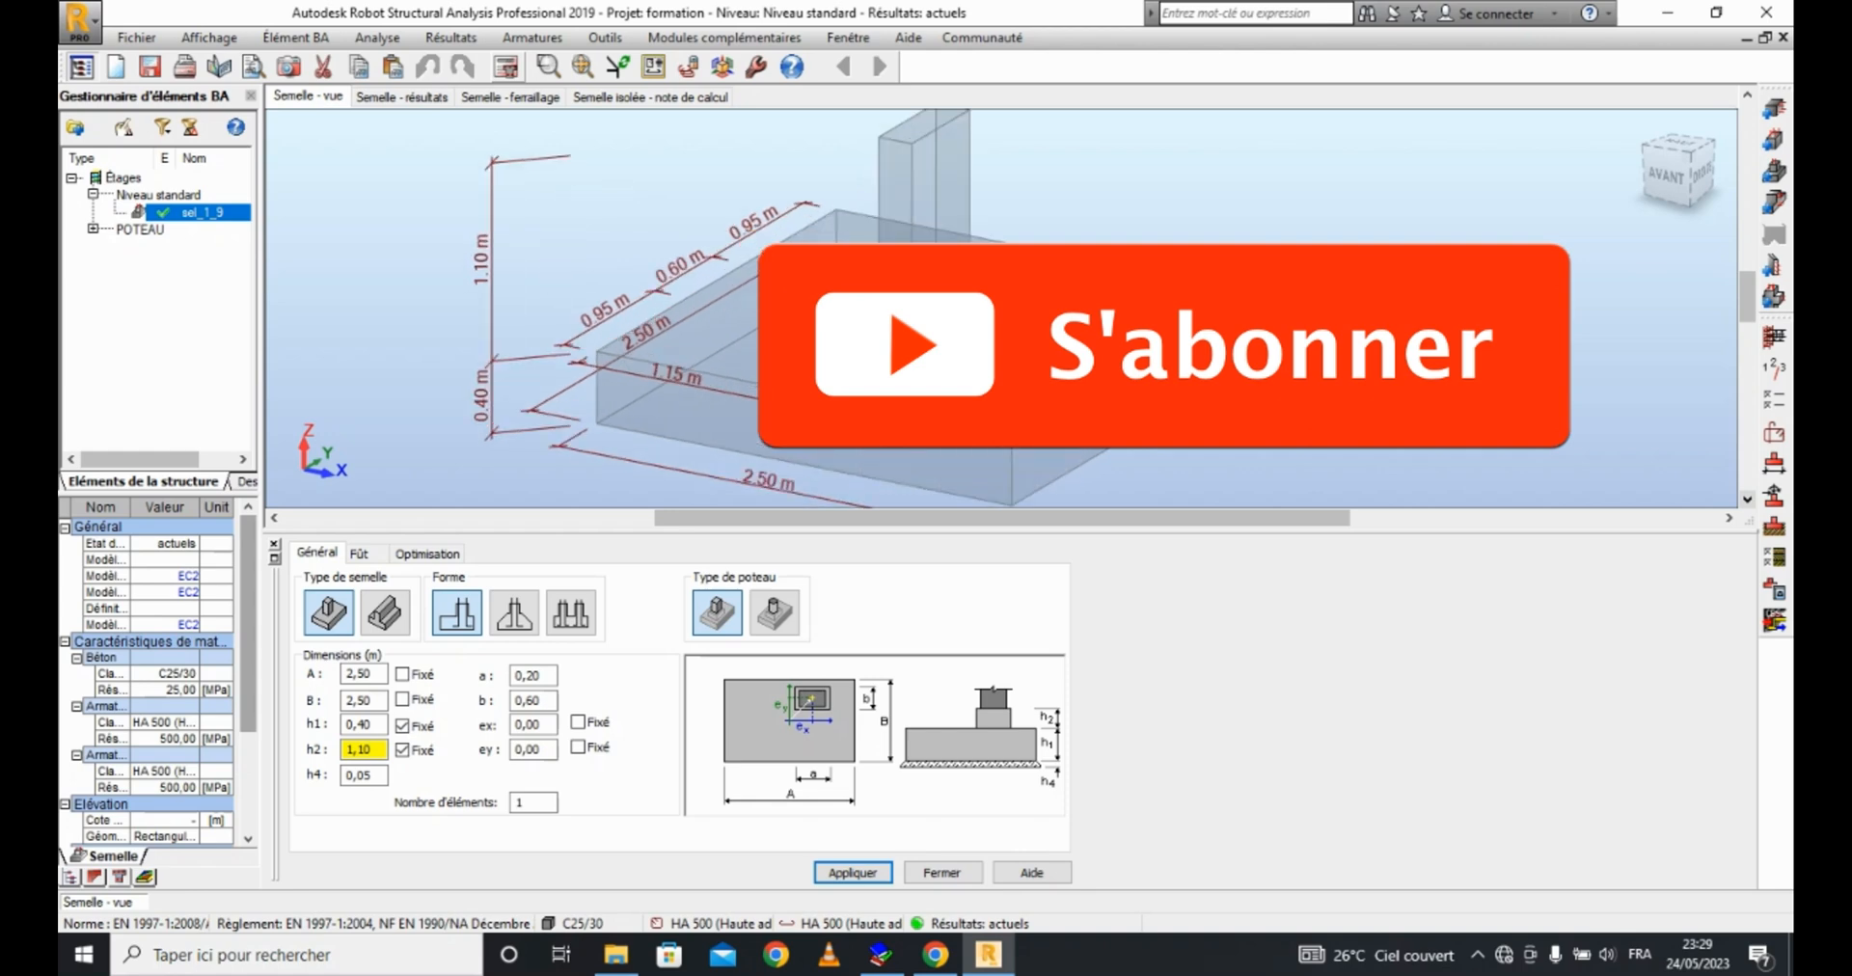